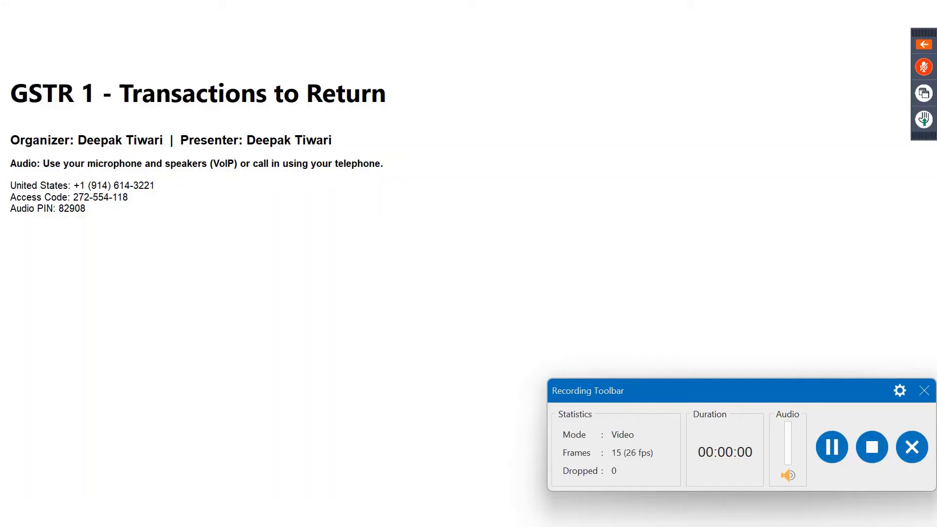
Bring the TallyPrime window into focus and decline the quit prompt.
drag(830, 391, 18, 437)
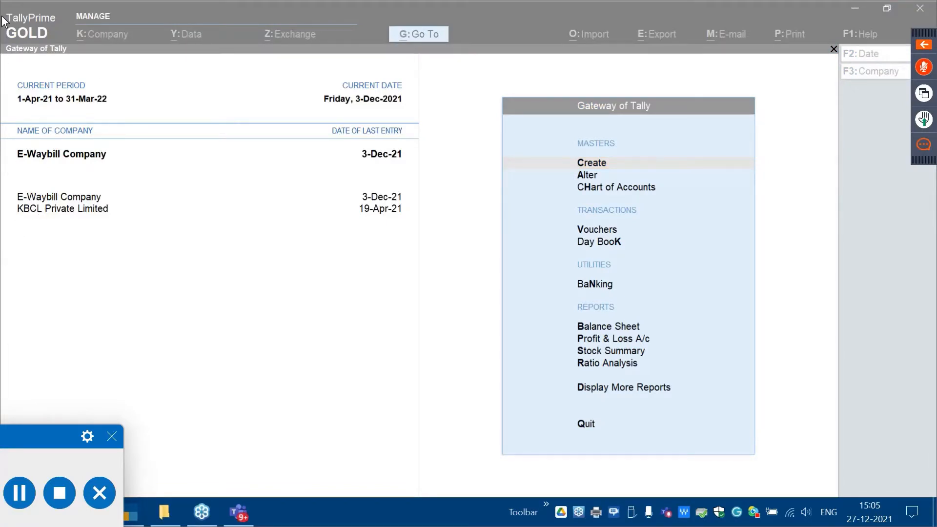
click(308, 388)
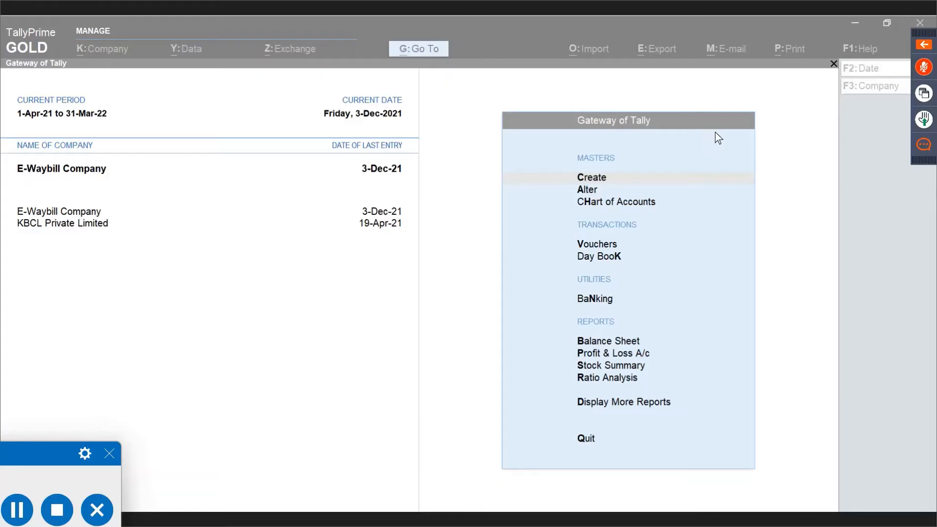
click(218, 57)
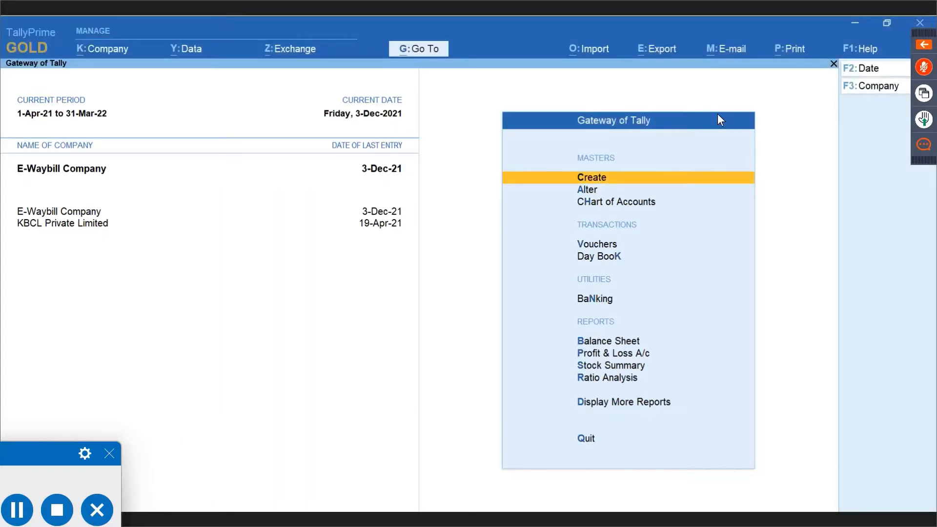
key(Escape)
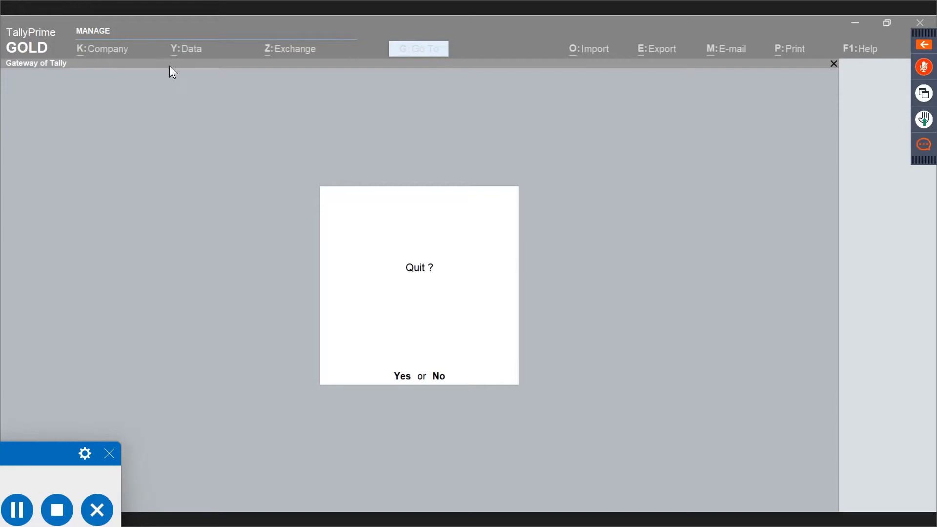
key(n)
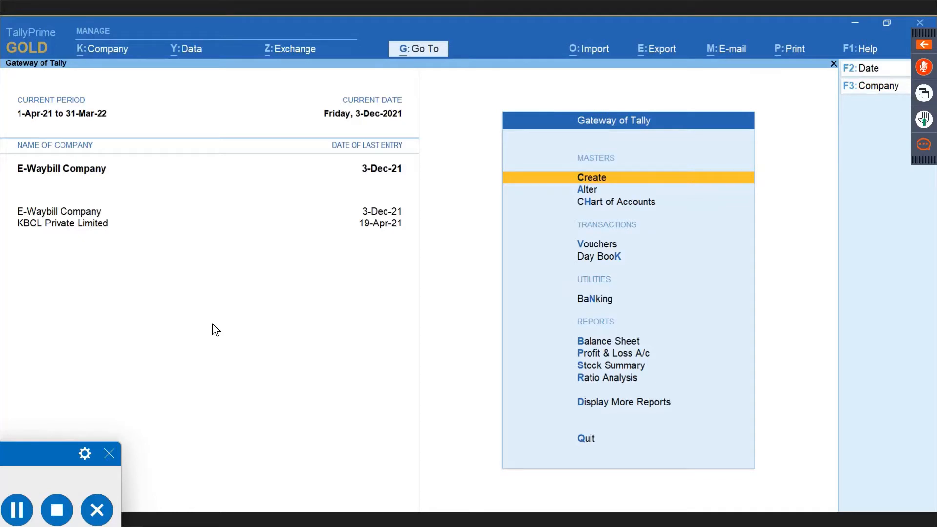
Switch the active company to KBCL Private Limited.
key(F3)
key(Down)
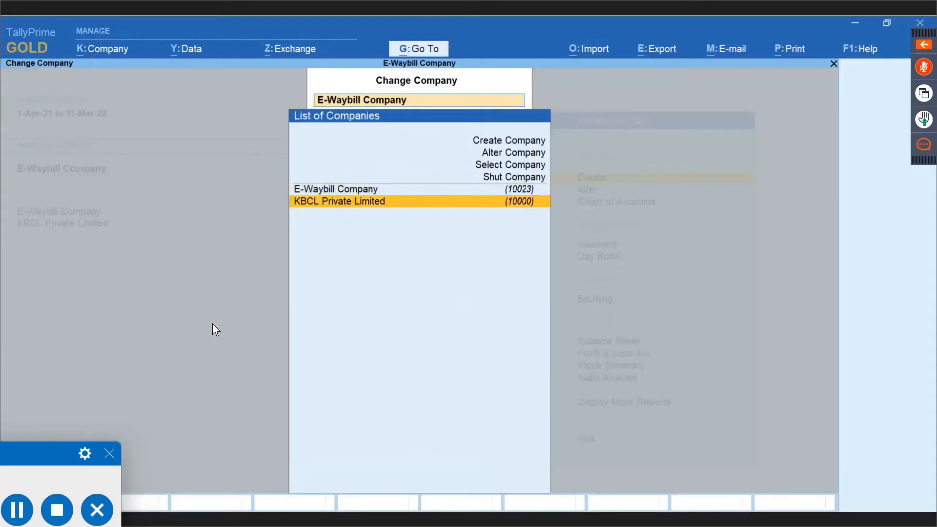
key(Return)
Open the GSTR-1 report through a Go To search for 'Gstr'.
key(alt+g)
text(Gstr)
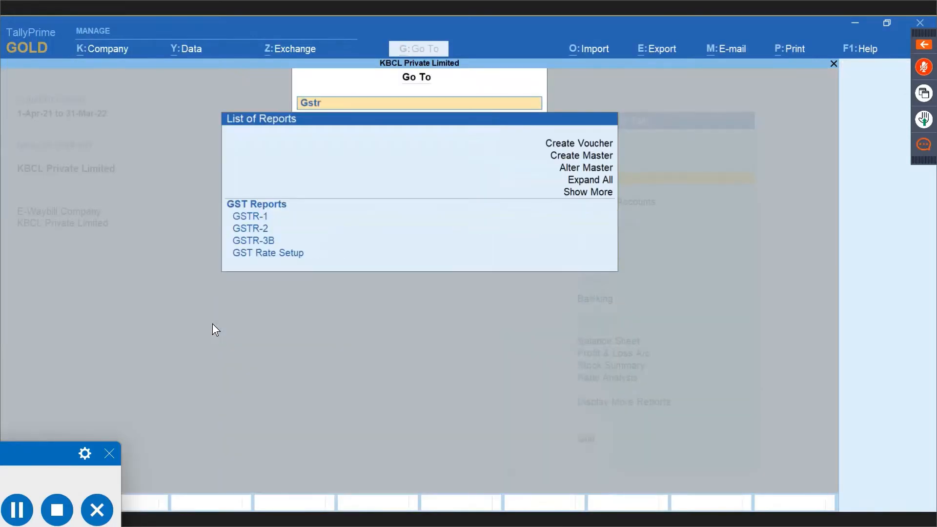
key(Down)
key(Return)
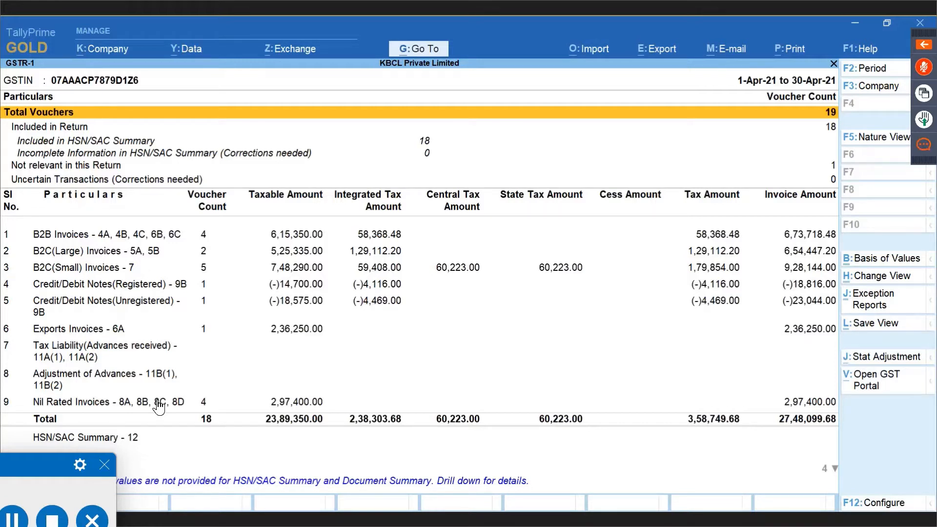
click(285, 241)
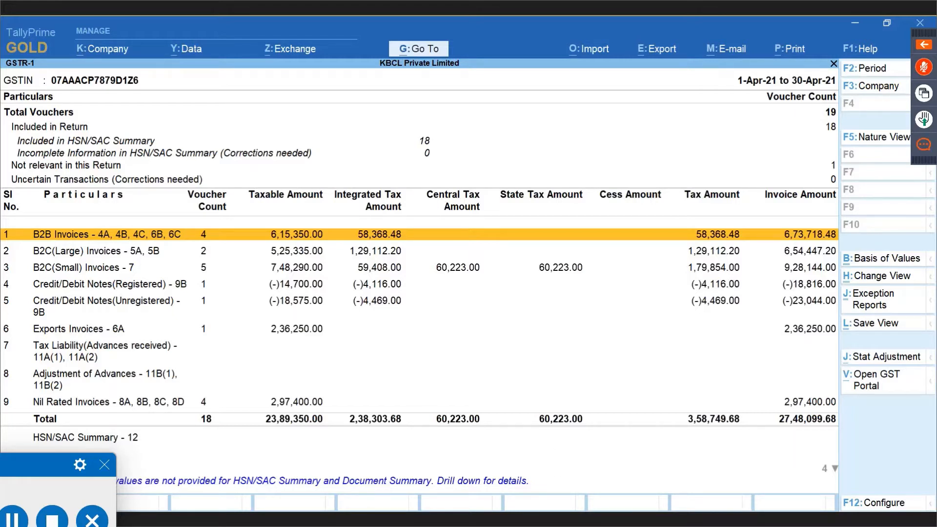
click(544, 519)
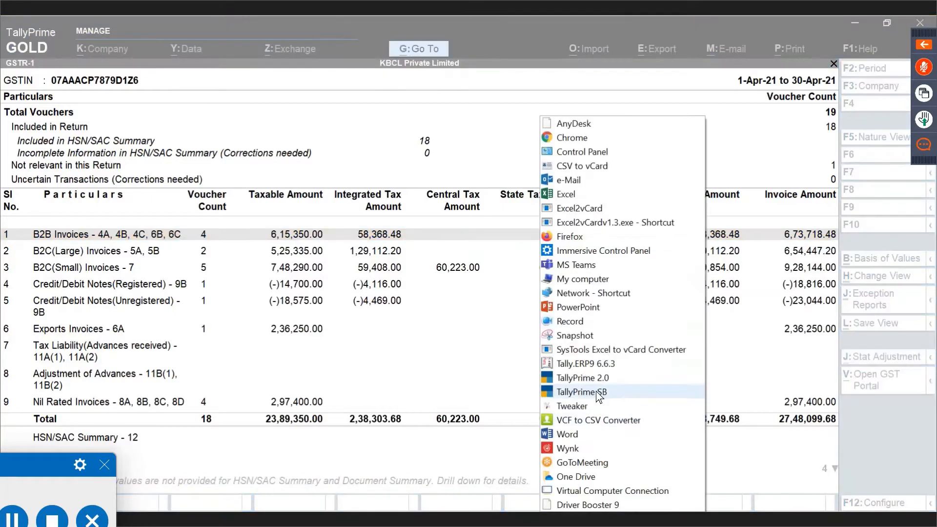
click(610, 379)
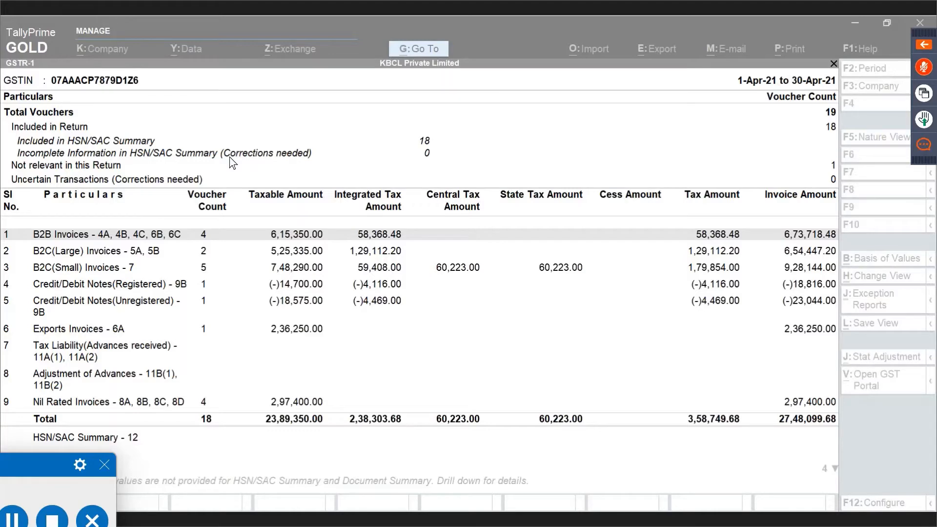
click(328, 268)
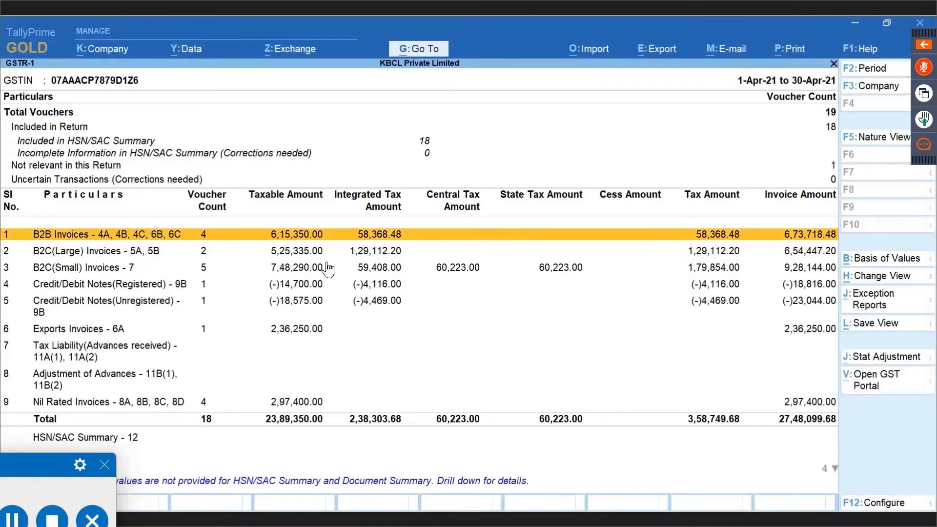
Browse the company list to the D:\GST\All Transactions\GSTR1 data folder.
key(alt+Tab)
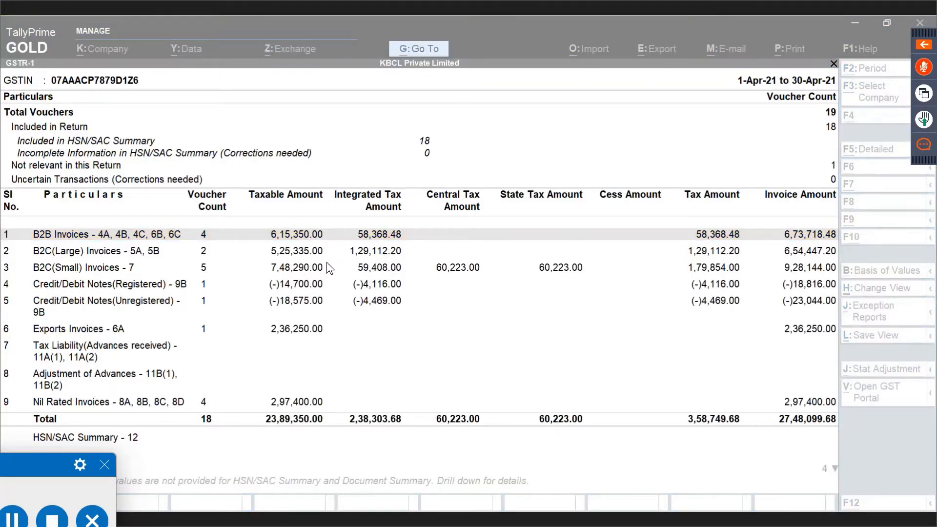
key(alt+Tab)
key(F3)
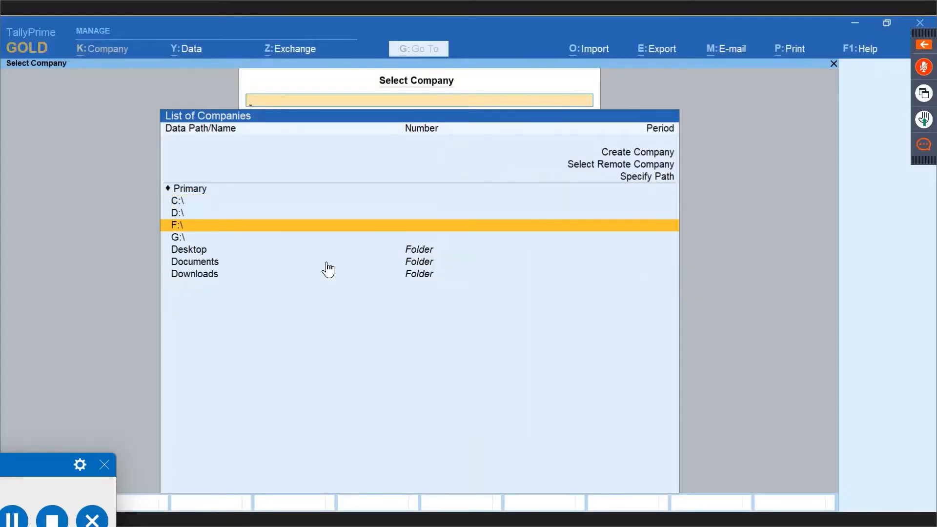
key(Return)
text(gst)
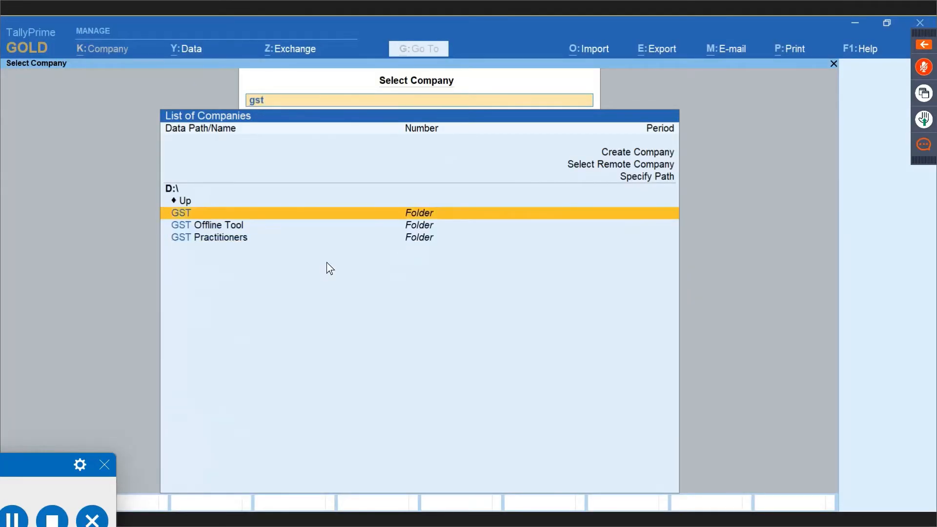
key(Return)
key(Return)
key(Return)
key(Down)
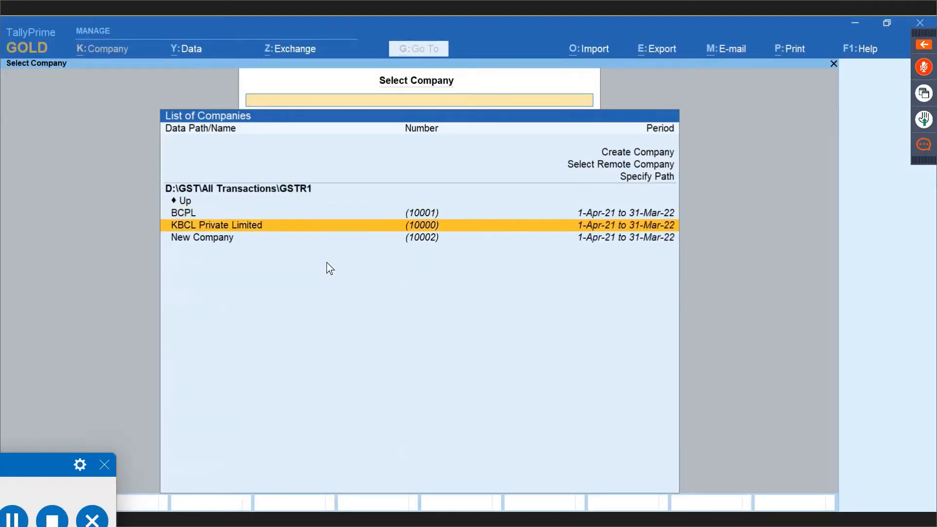
Load KBCL Private Limited, enter the login username and password, and open the Day Book.
key(Return)
text(admin)
key(Return)
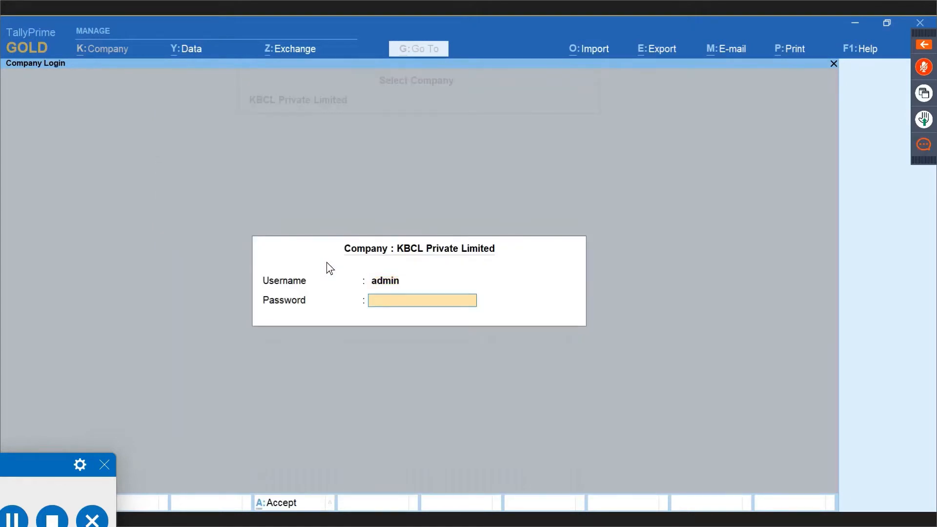
text(admin)
key(Return)
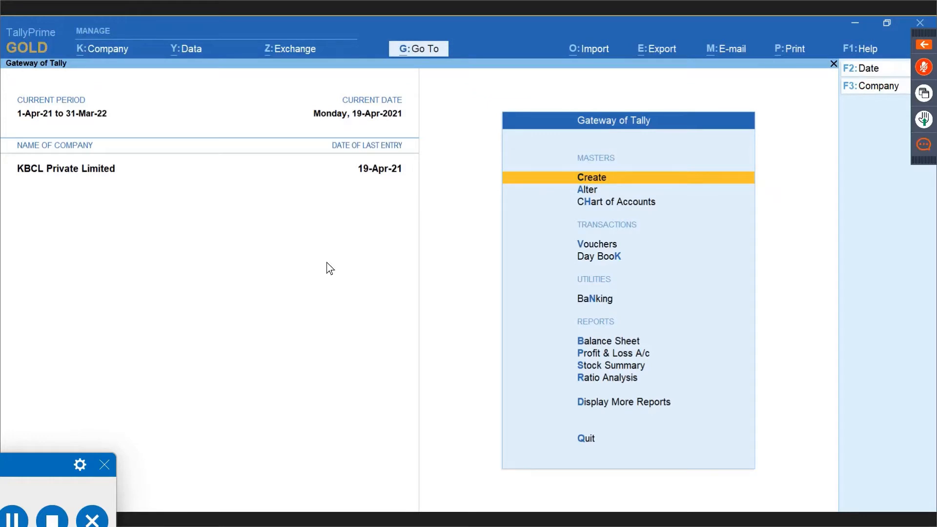
key(k)
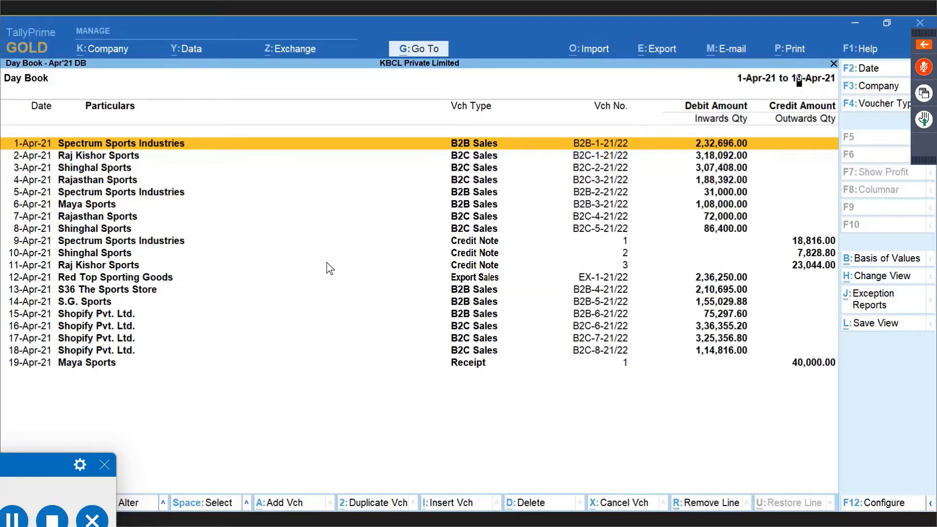
Open voucher B2B-1-21/22, review the Spectrum Sports Industries ledger, and accept the Sales A/c and tax details.
key(Return)
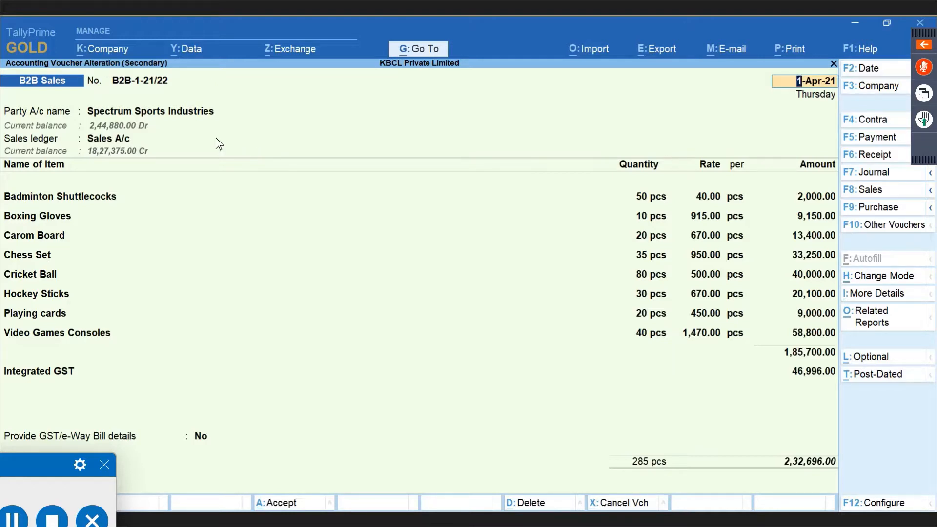
click(156, 114)
key(ctrl+Return)
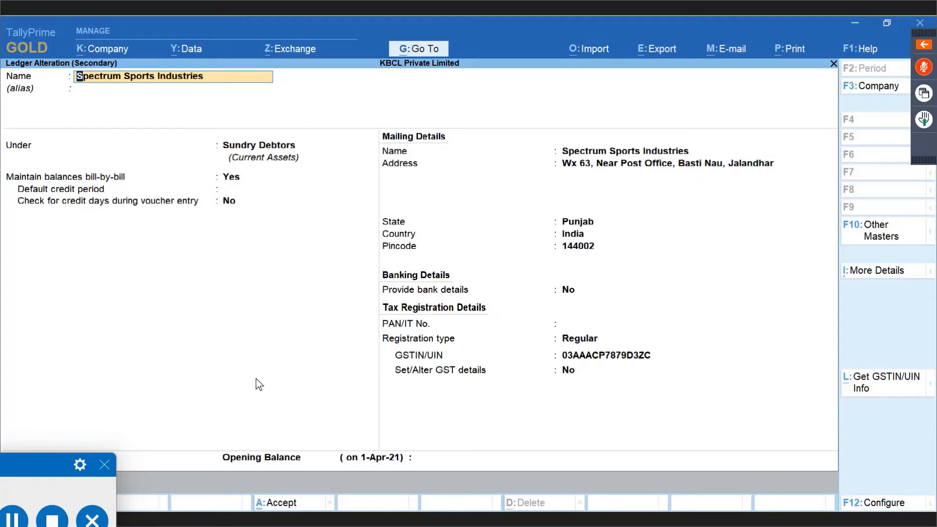
key(ctrl+a)
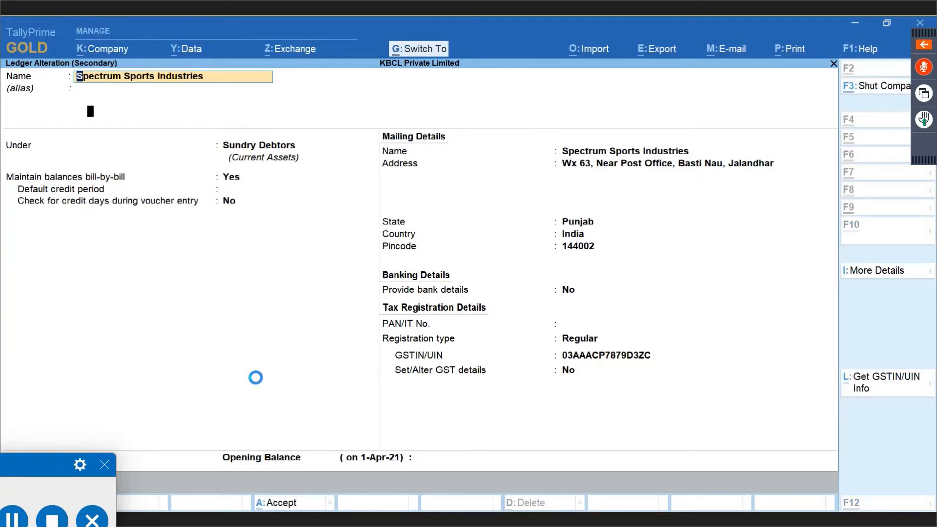
key(Return)
key(ctrl+a)
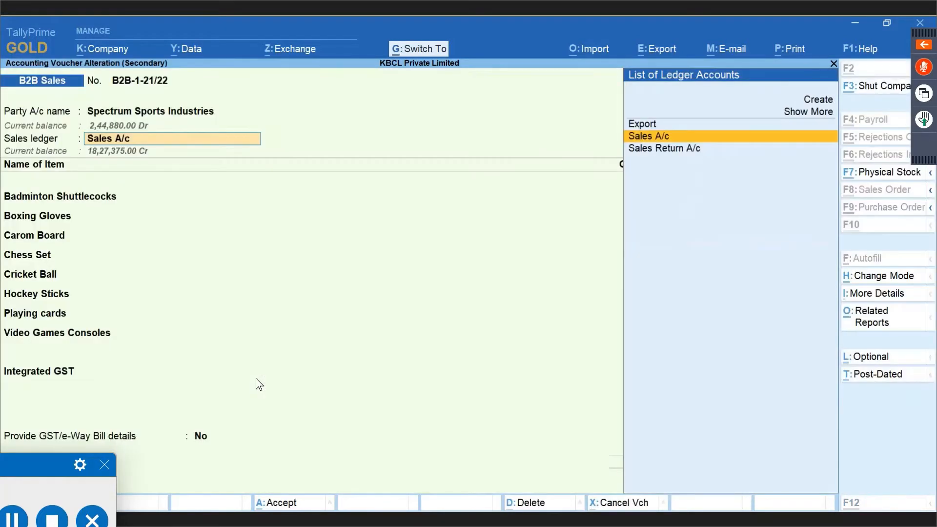
key(Return)
key(ctrl+a)
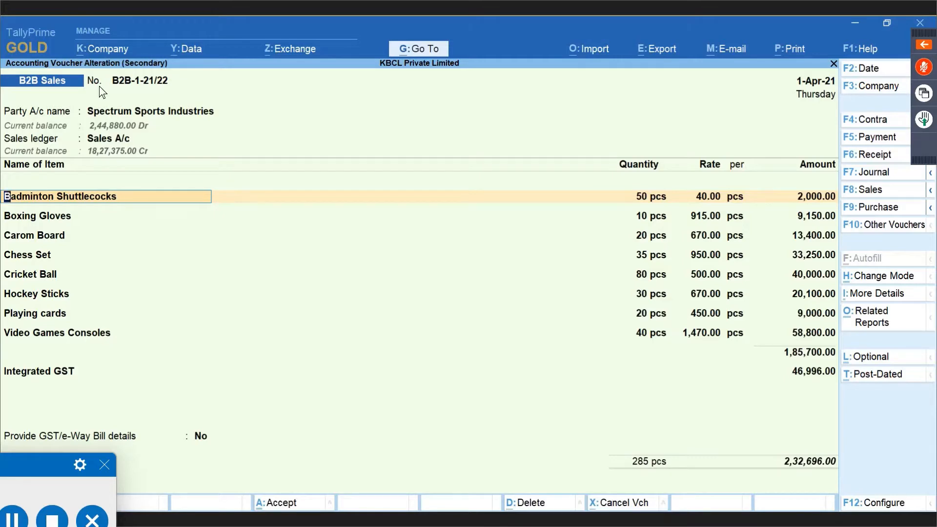
Revisit the voucher's party details and clear the Buyer (Bill to) field.
double_click(133, 106)
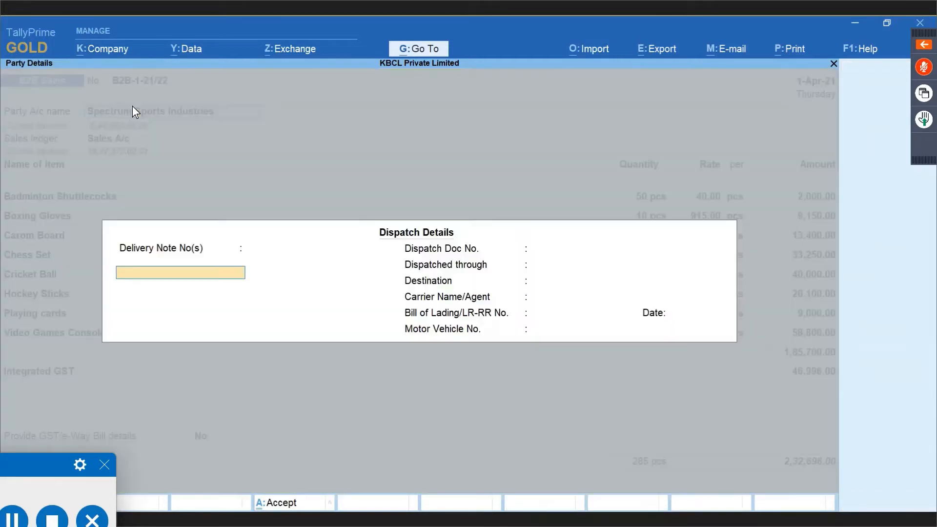
key(ctrl+a)
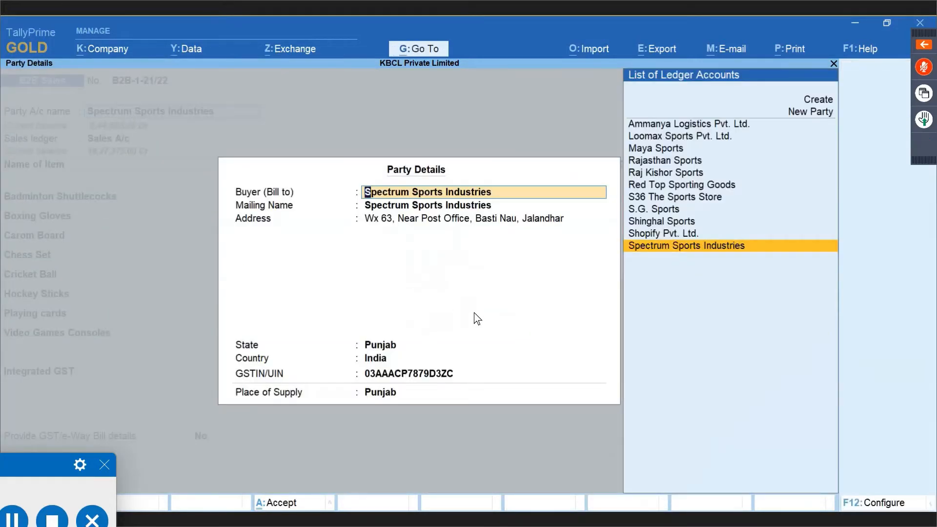
key(BackSpace)
key(Escape)
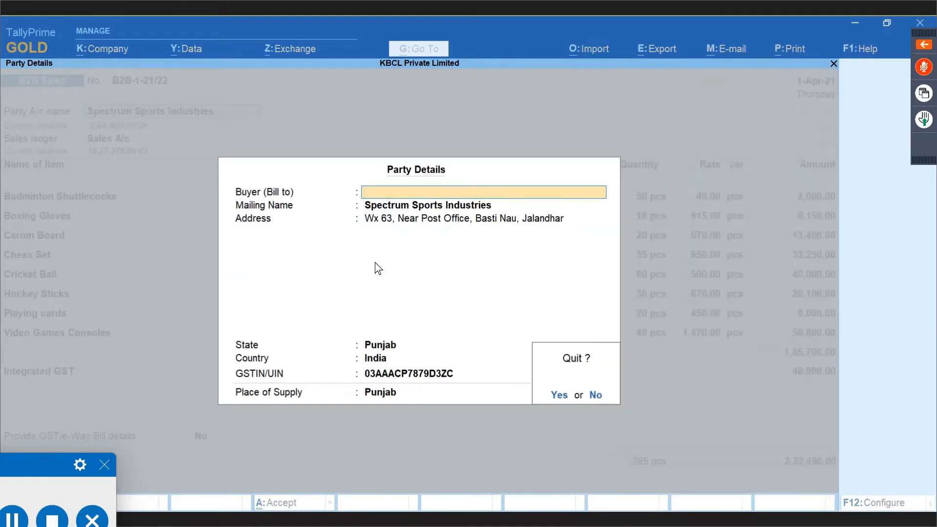
key(y)
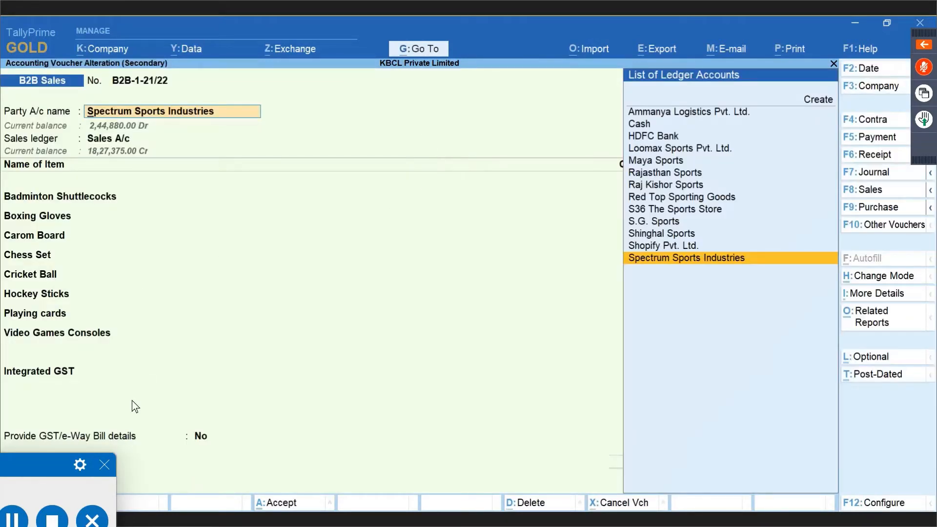
Step past Integrated GST 46,996.00, keep e-Way Bill details at No, and accept the voucher.
click(63, 368)
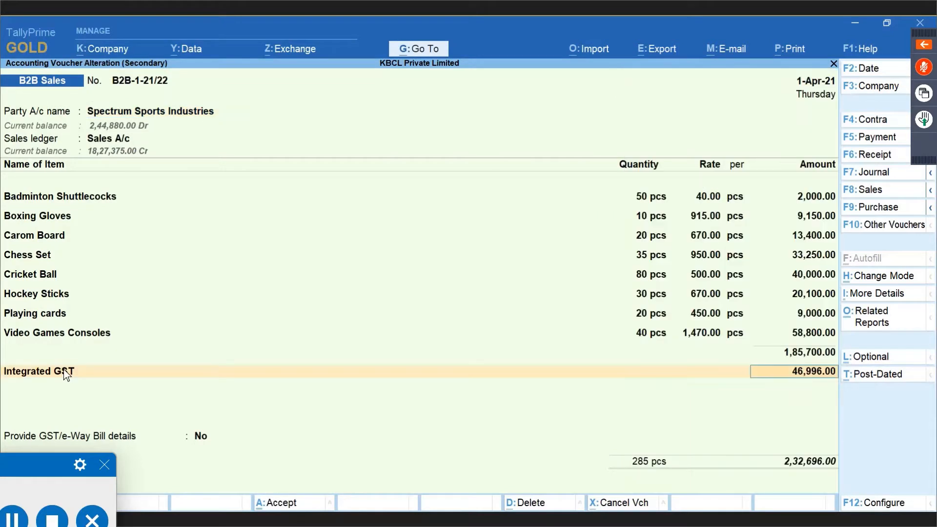
key(Return)
key(Return)
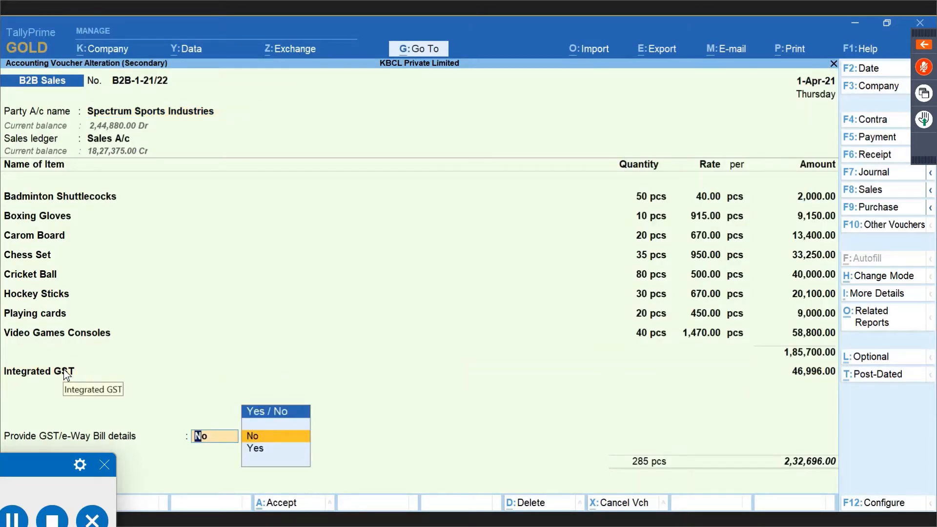
key(Return)
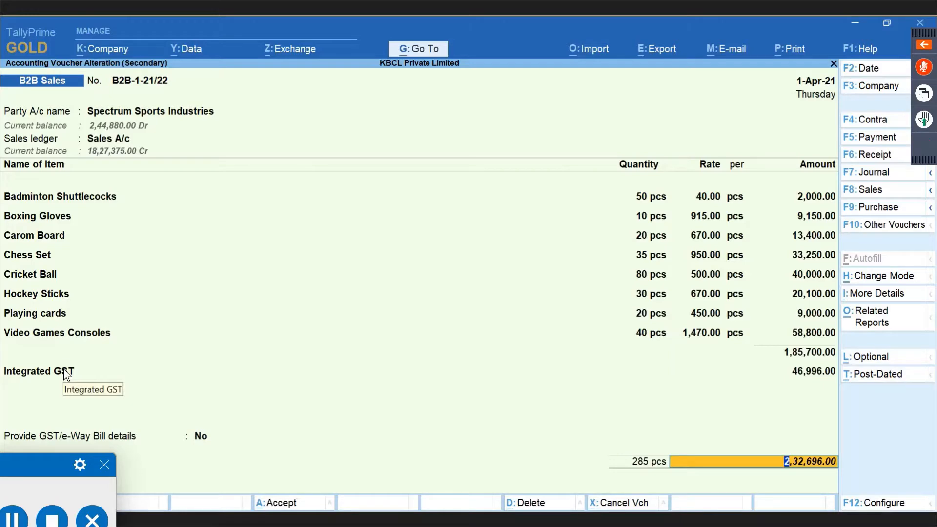
key(Return)
key(Return)
key(Return)
key(Return)
key(Return)
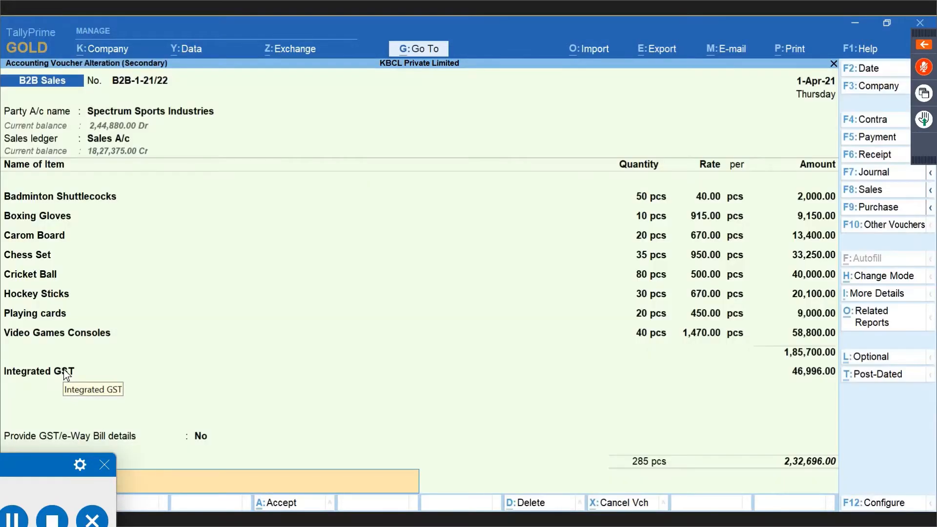
key(Return)
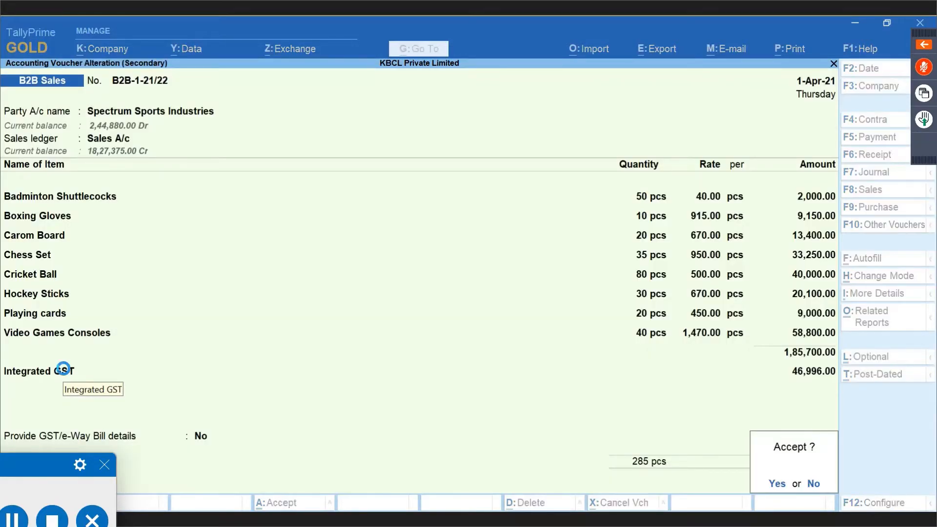
key(Return)
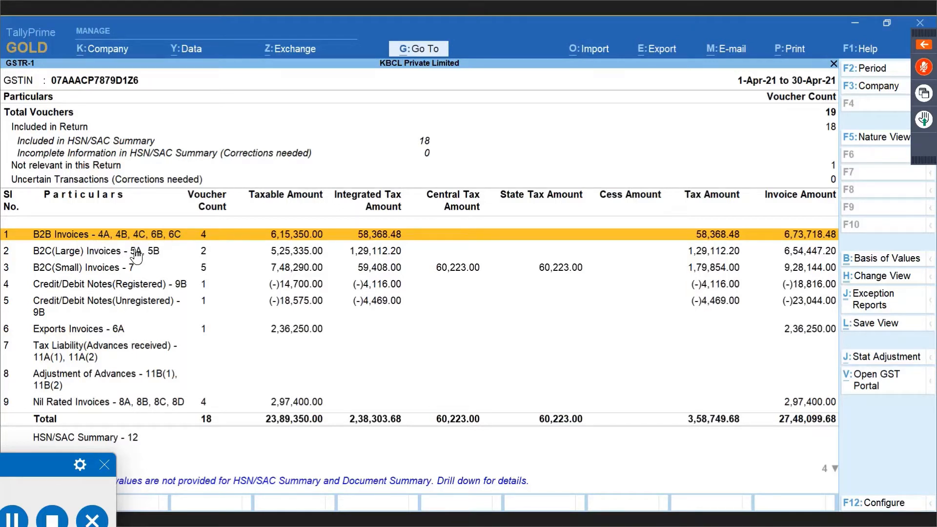
Drill into B2B Invoices for Spectrum Sports Industries, view invoice B2B-1-21/22, and back out to the summary.
key(Return)
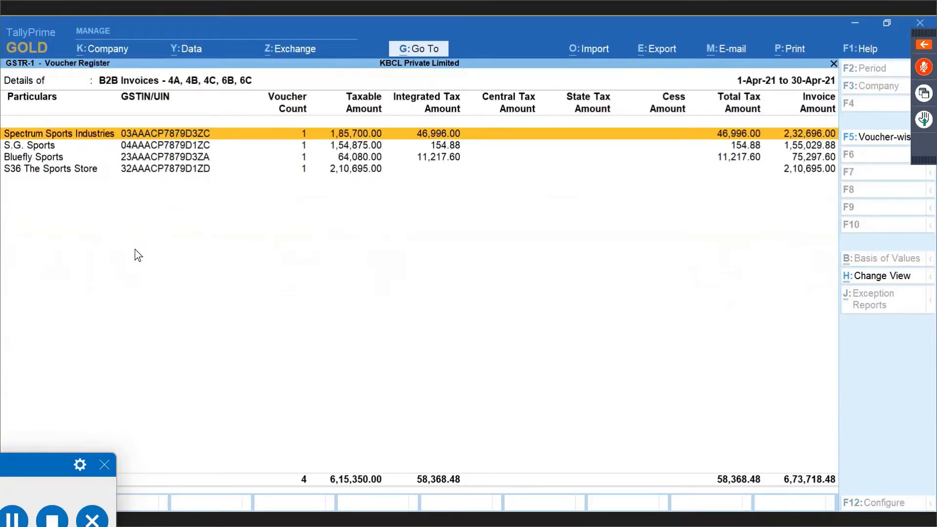
key(Return)
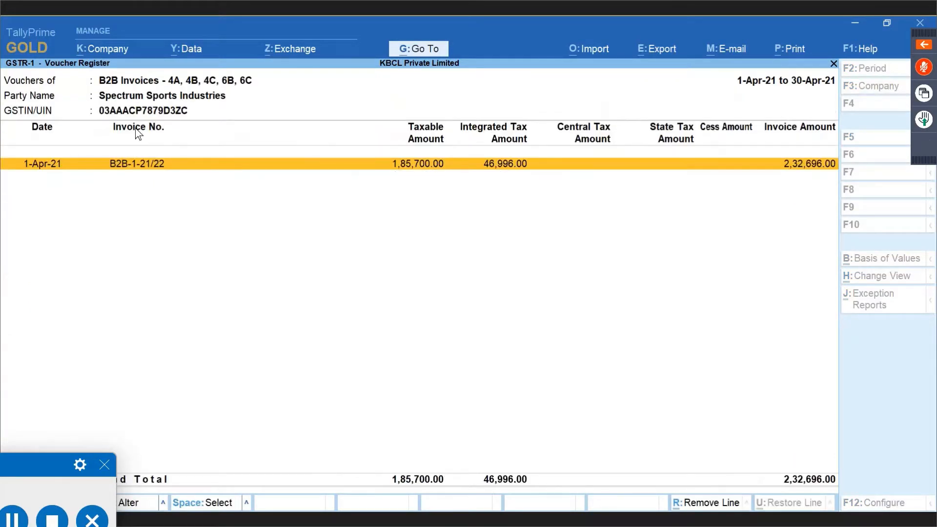
click(139, 167)
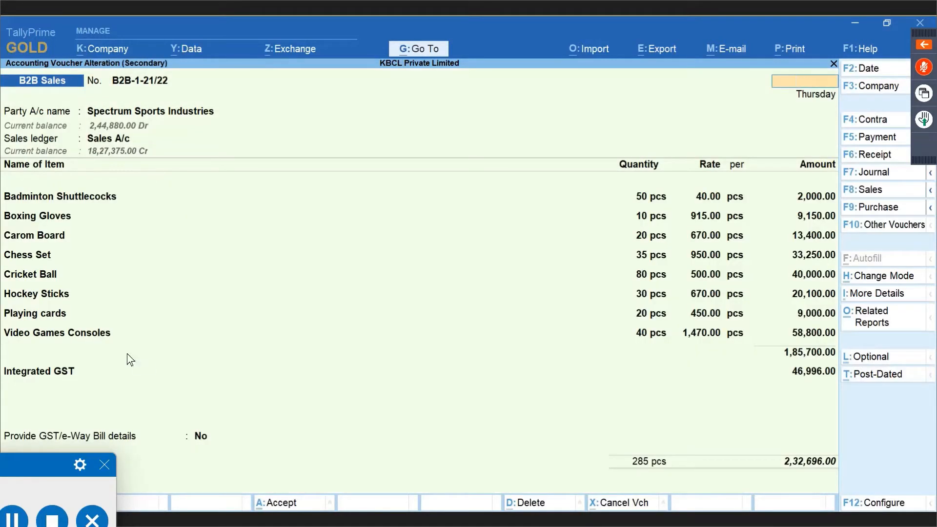
key(Escape)
key(y)
key(Escape)
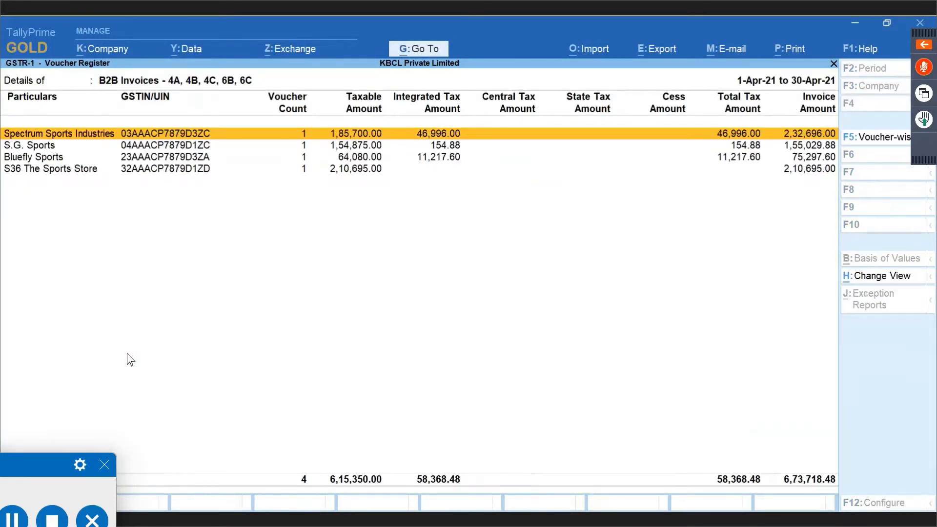
key(Escape)
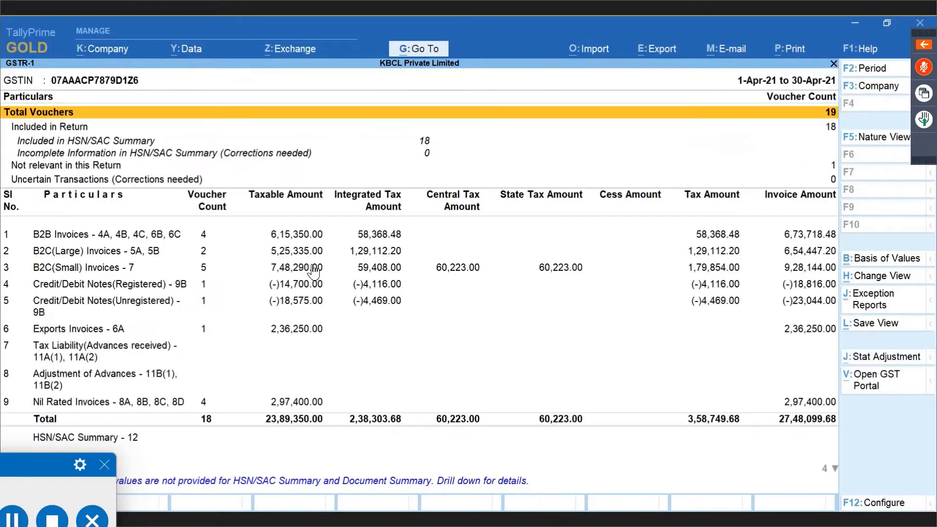
Switch to the Day Book window and move to the Raj Kishor Sports sale.
click(306, 235)
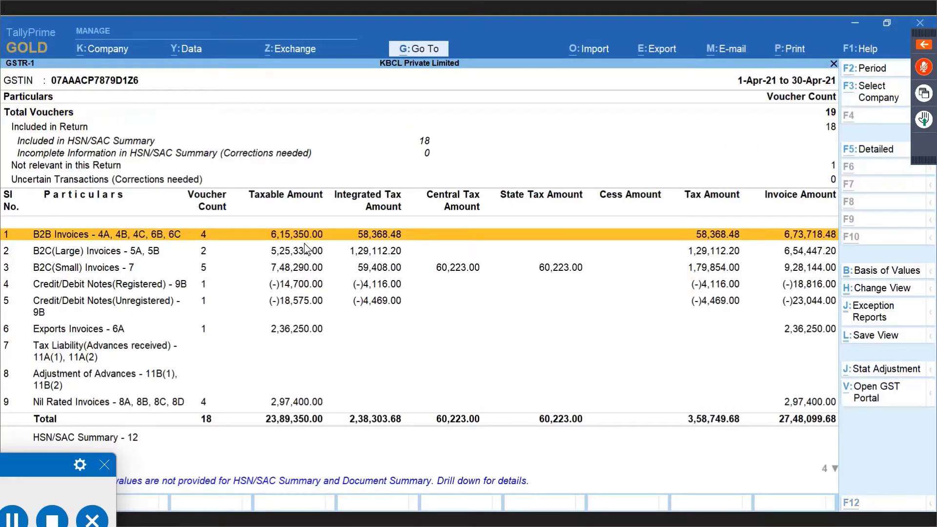
key(alt+Tab)
key(Down)
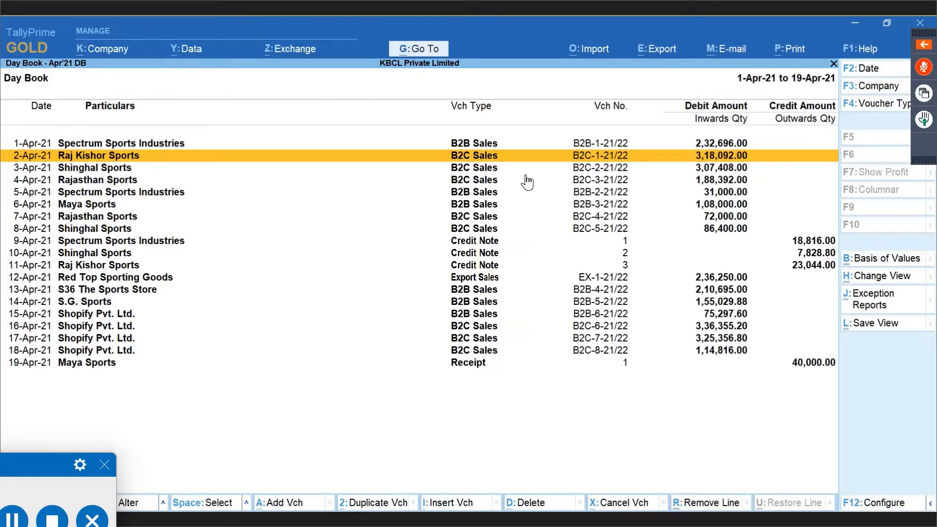
Check the Raj Kishor Sports ledger's Unregistered GST status, then return to GSTR-1's B2C(Large) row.
key(Return)
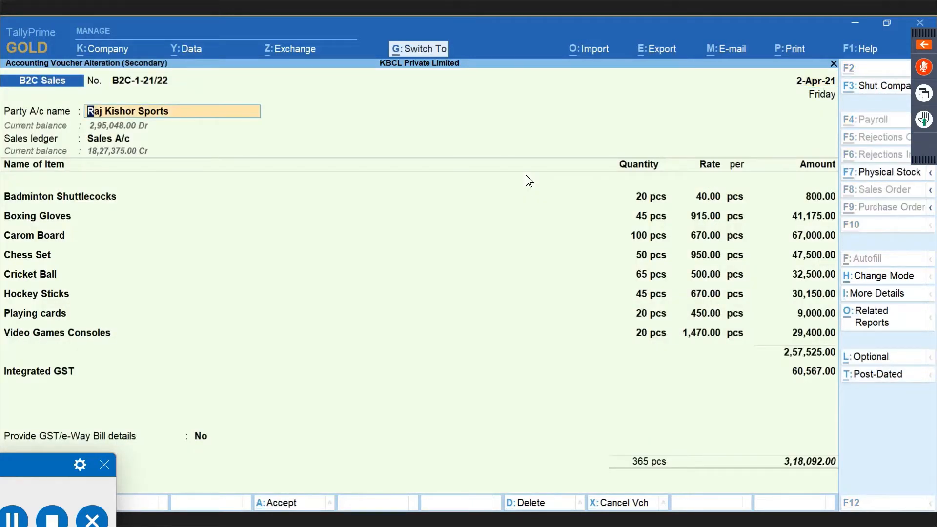
key(ctrl+Return)
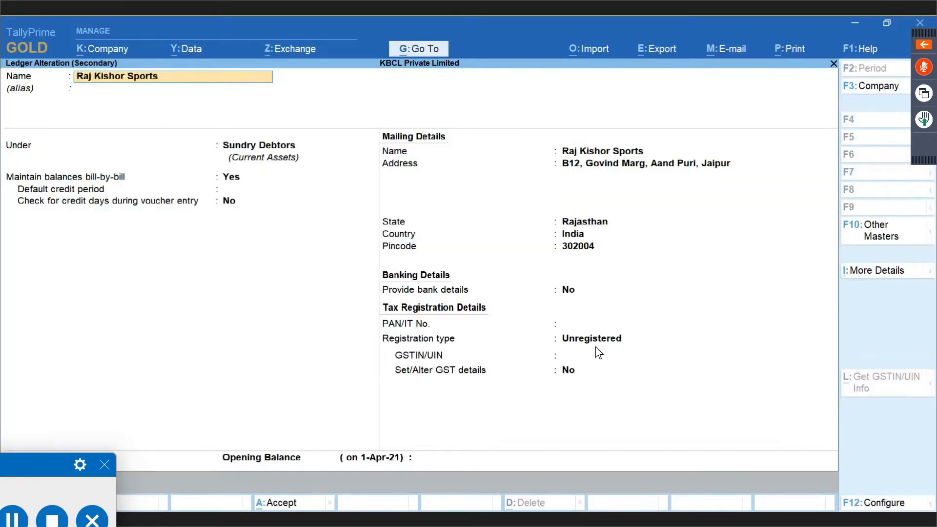
key(Escape)
key(Escape)
key(y)
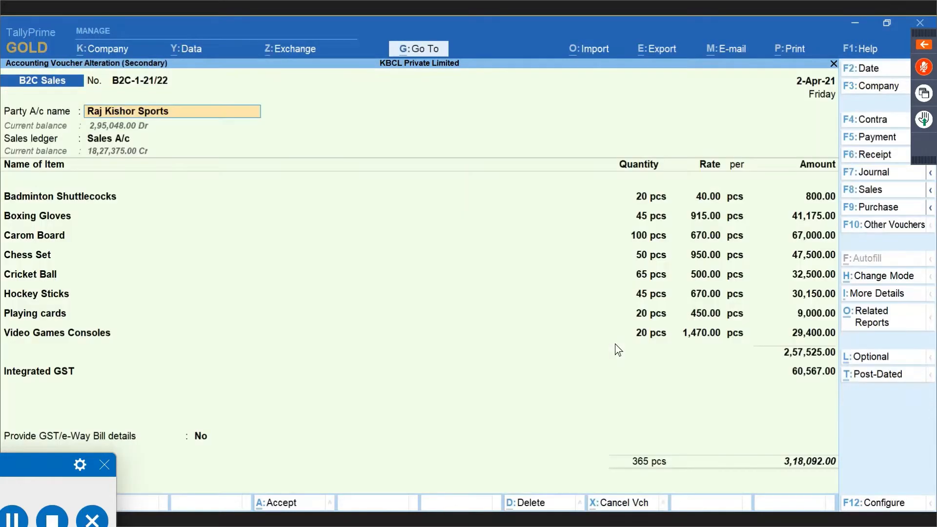
key(ctrl+Return)
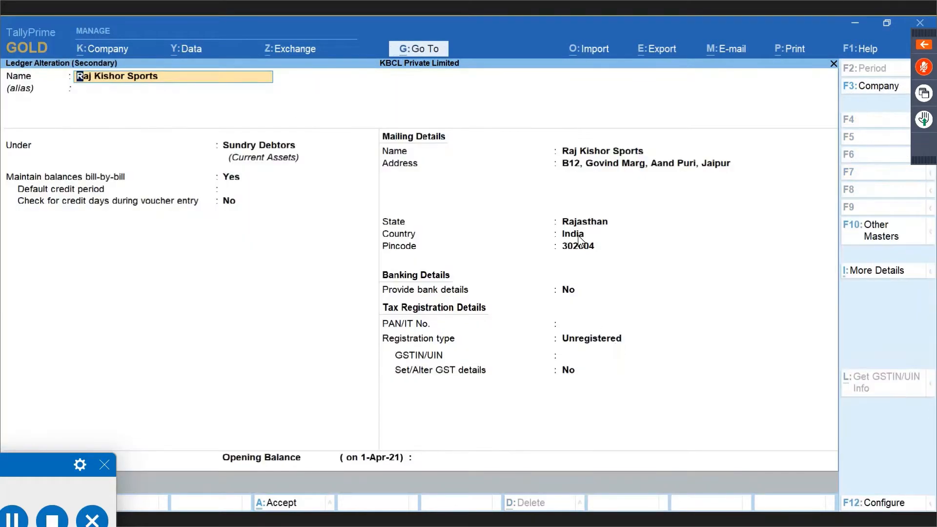
key(Escape)
key(Escape)
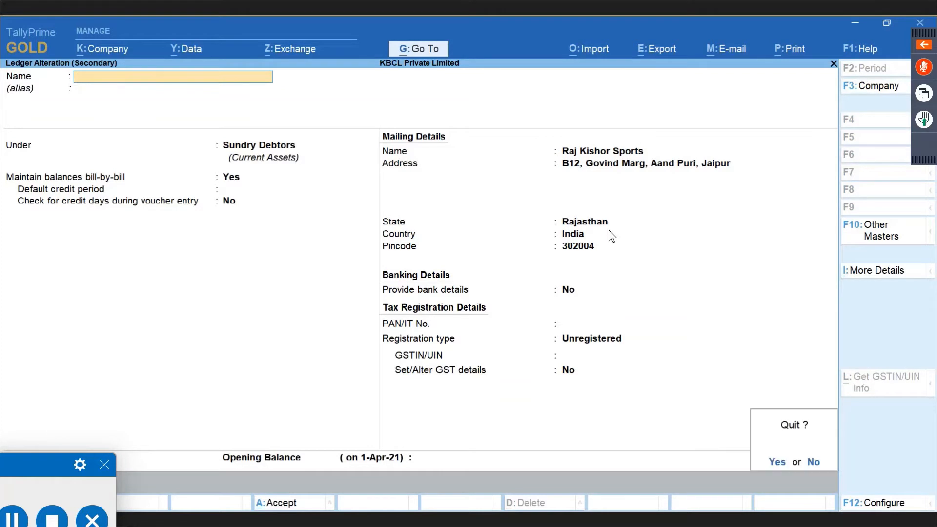
key(y)
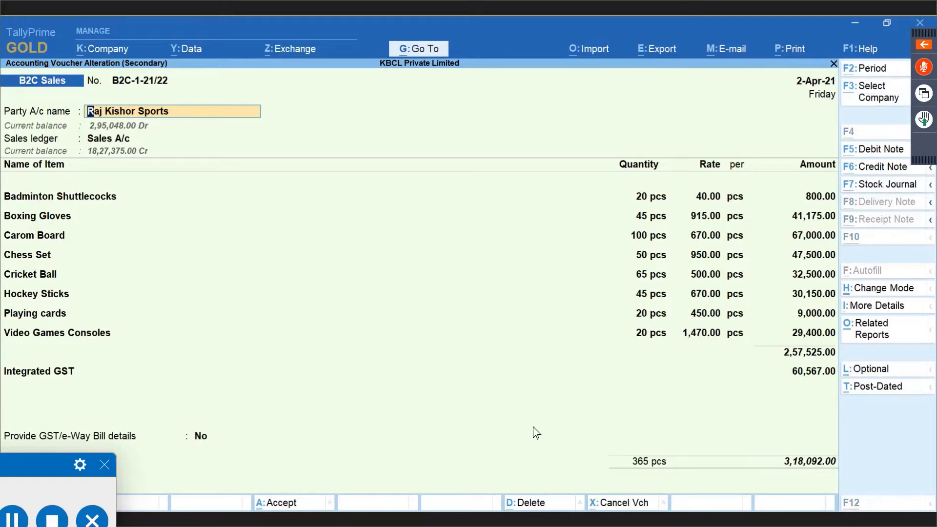
key(alt+Tab)
key(Down)
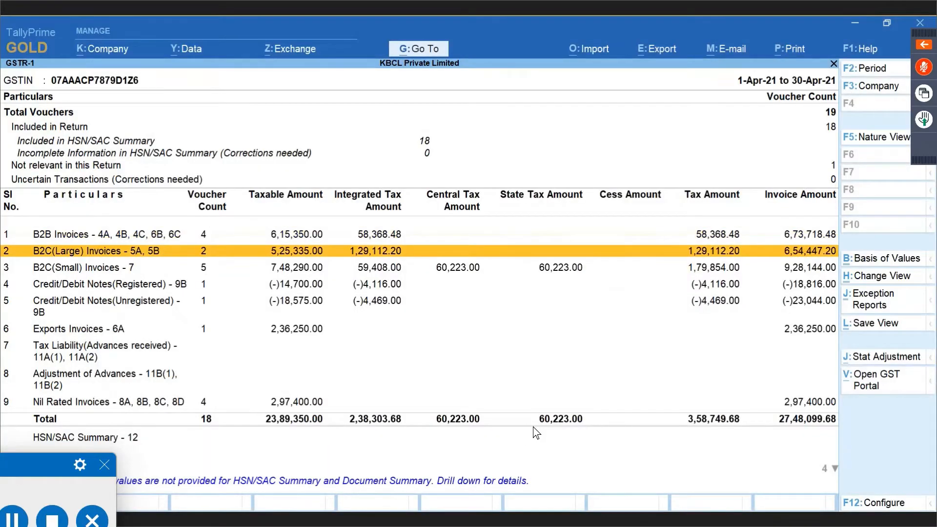
Compare the B2C(Large) and B2C(Small) invoice rows, then switch to the B2C-1-21/22 voucher window.
key(Down)
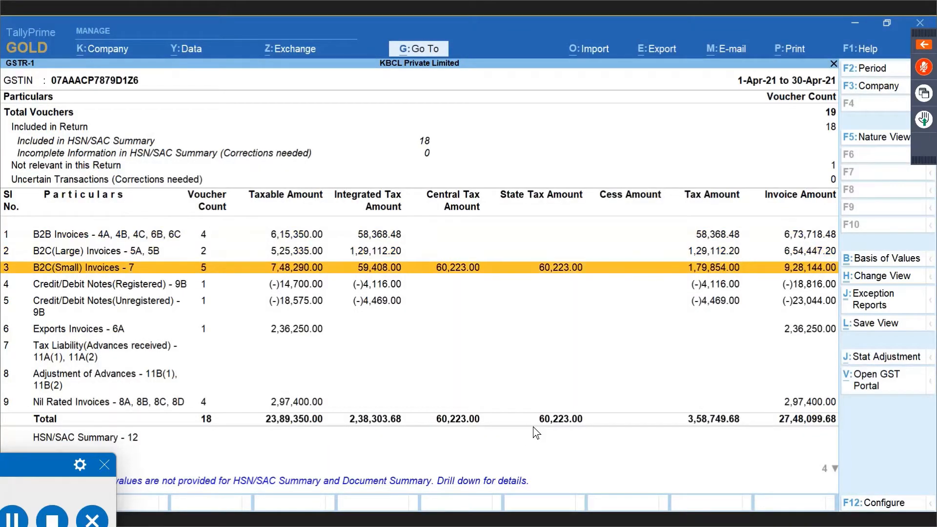
key(Up)
key(Down)
key(Up)
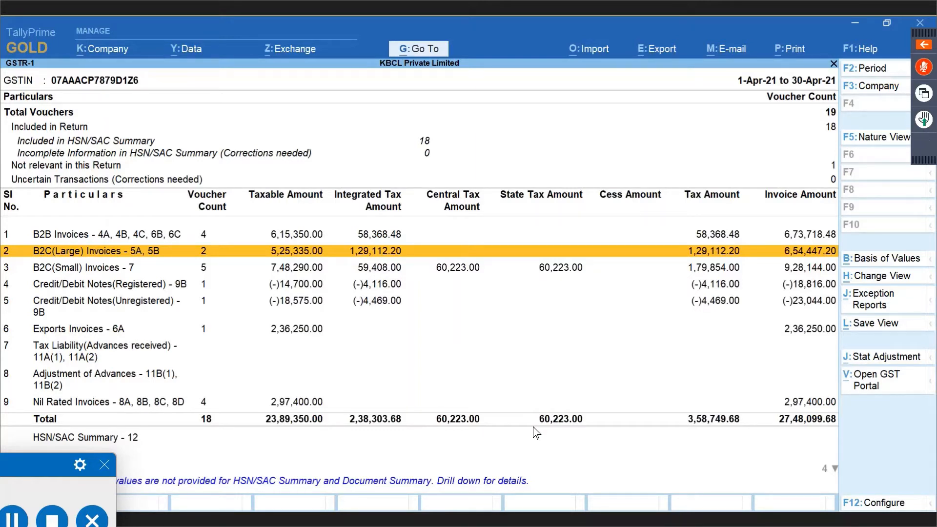
key(alt+Tab)
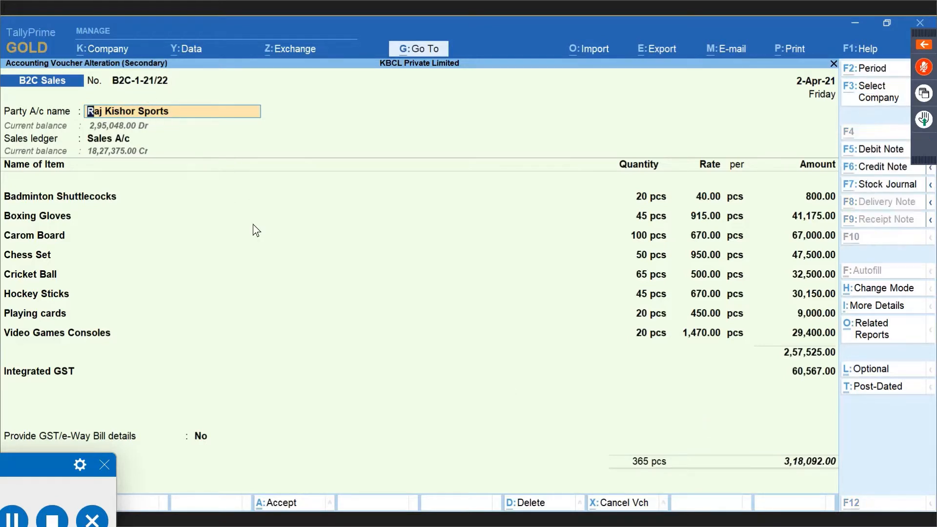
Open the two-invoice B2C(Large) register, reopen voucher B2C-1-21/22, and quit it without saving.
key(alt+Tab)
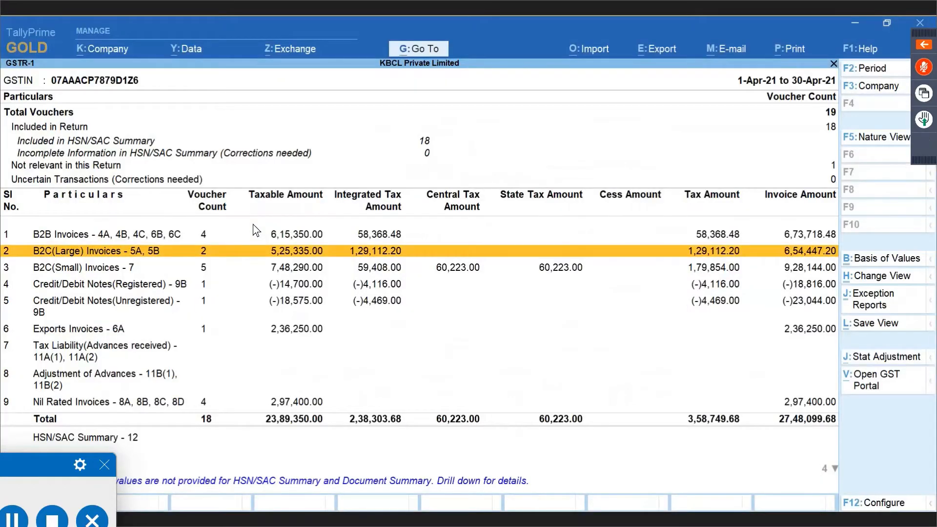
key(Return)
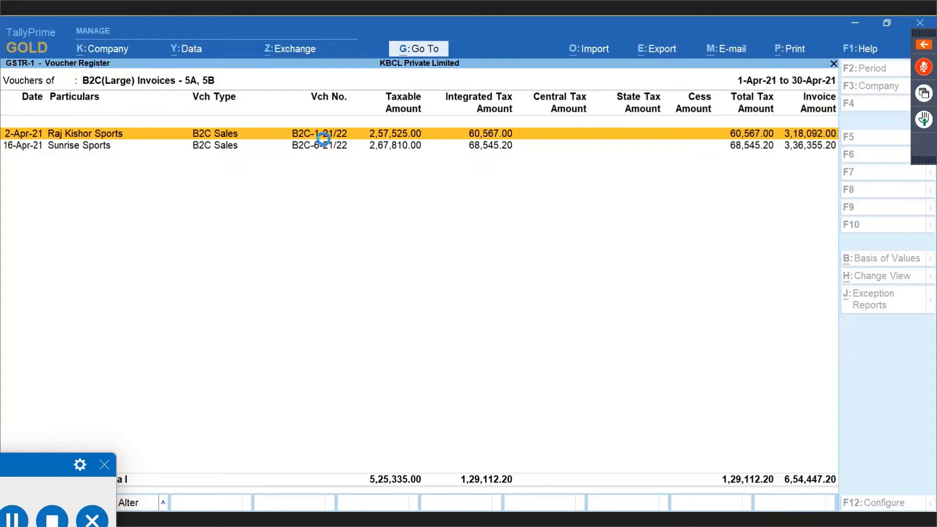
key(Return)
key(BackSpace)
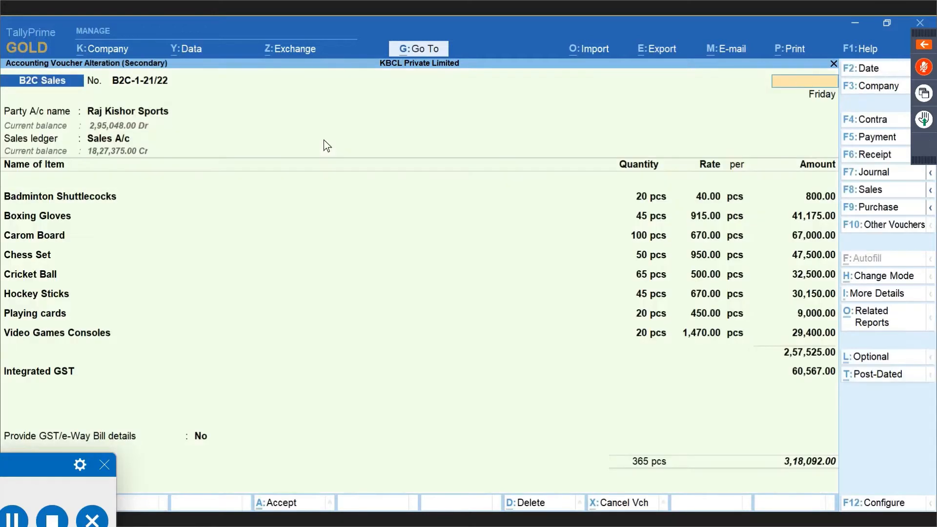
key(Escape)
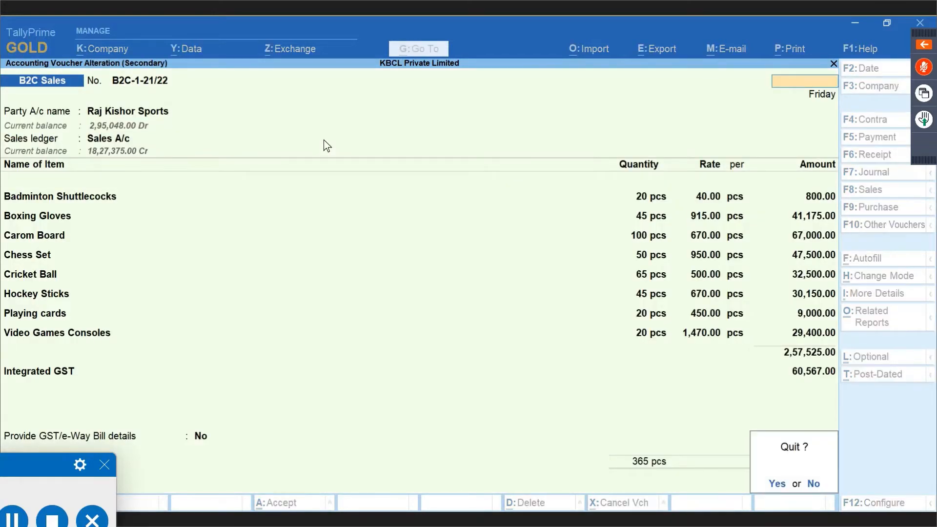
key(y)
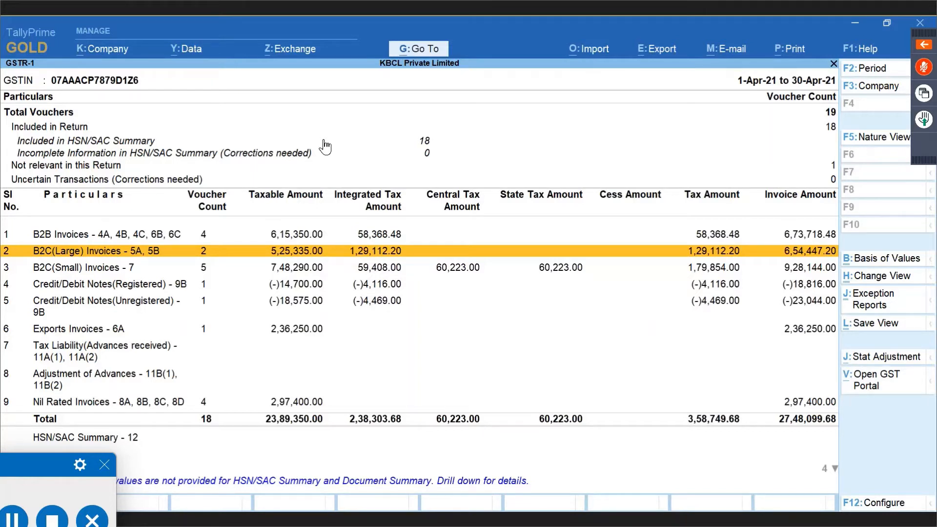
Move to B2C(Small) Invoices and close the voucher back to the 1–19 April Day Book.
key(Down)
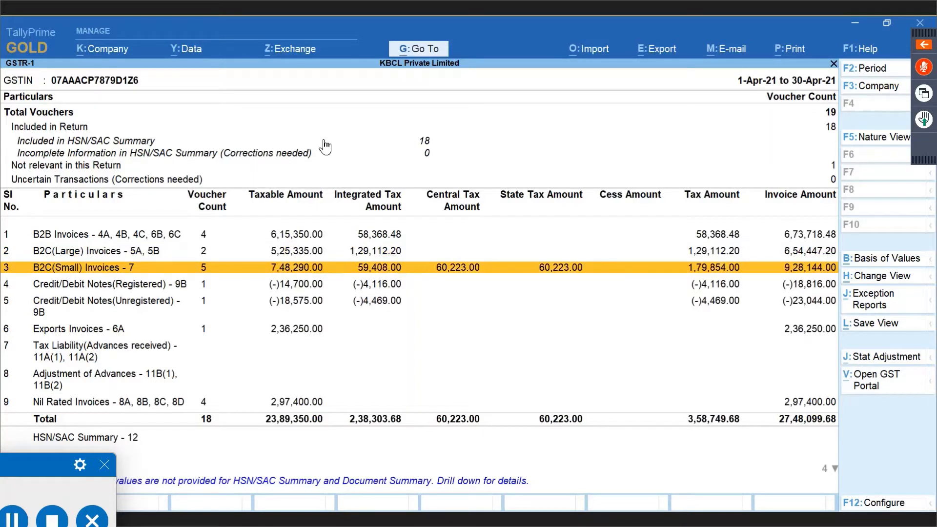
key(Return)
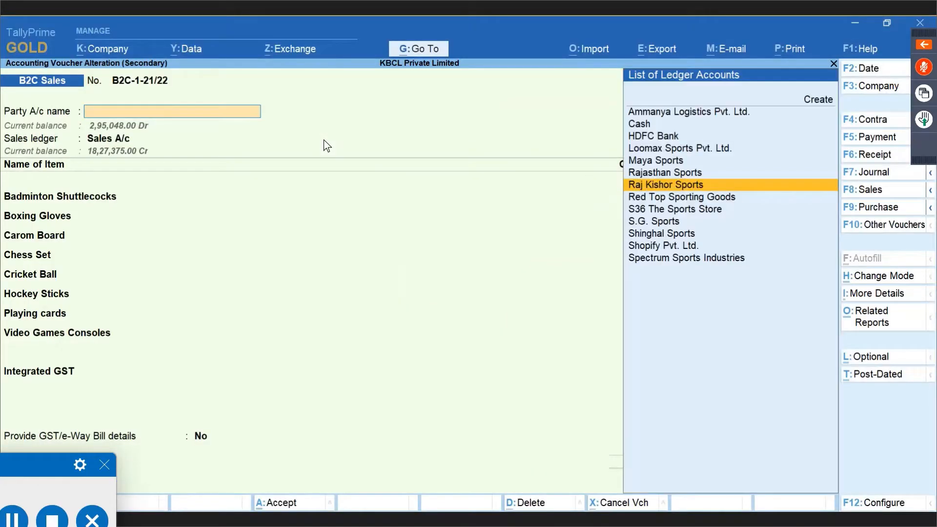
key(ctrl+a)
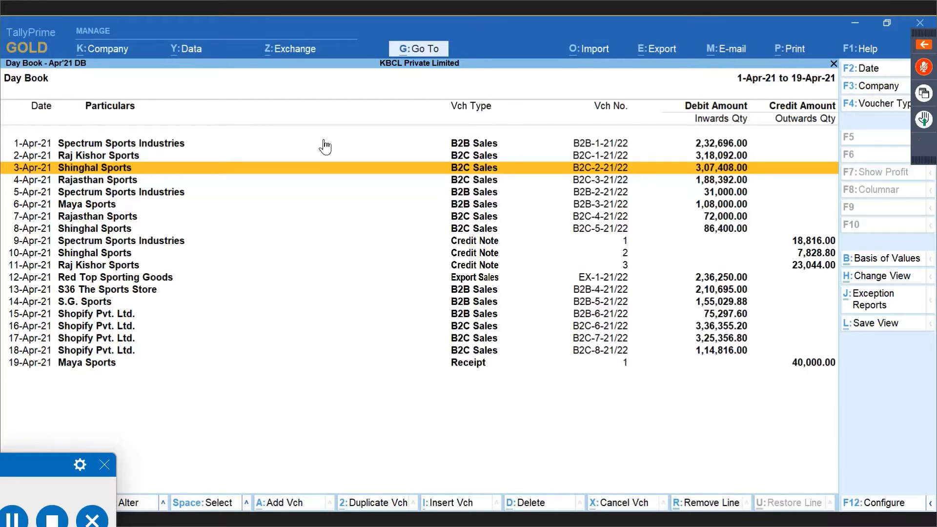
Mark the 3-Apr Shinghal Sports and 4-Apr Rajasthan Sports vouchers in the Day Book.
key(Down)
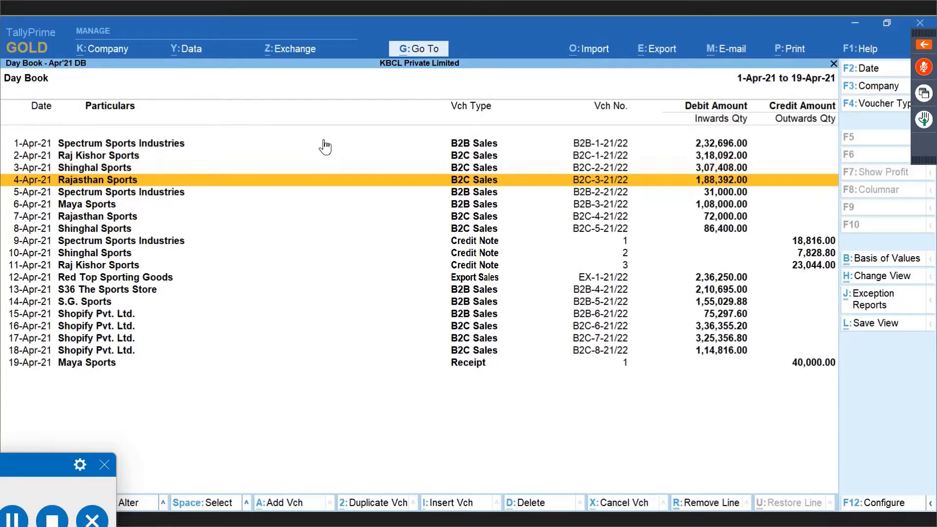
key(space)
key(Down)
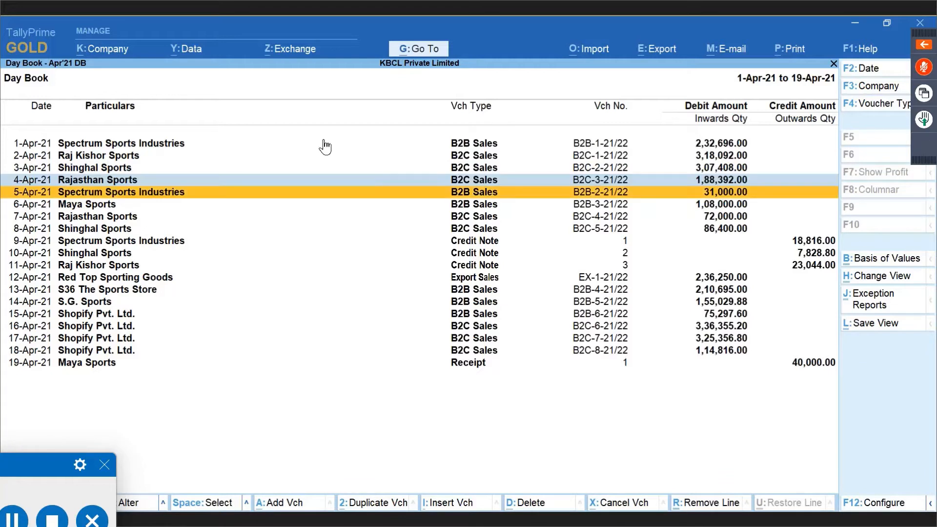
key(space)
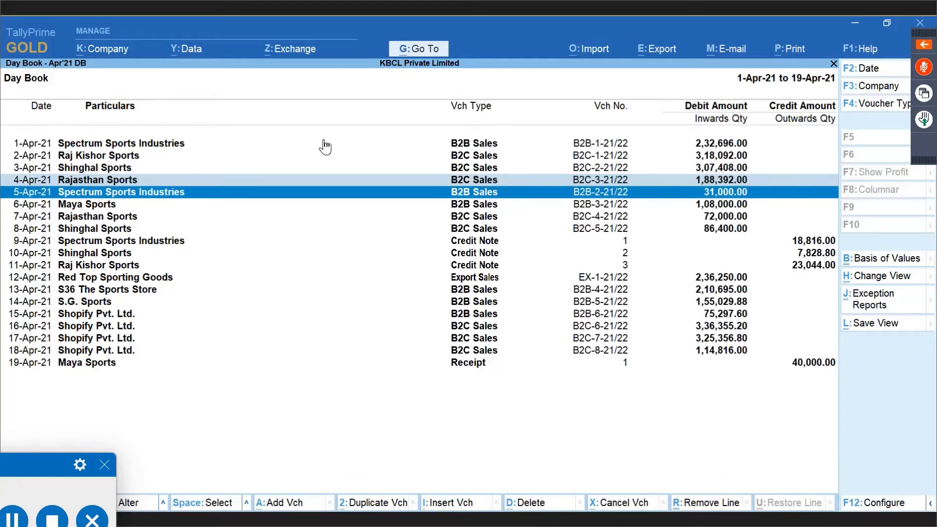
key(Up)
key(Up)
key(space)
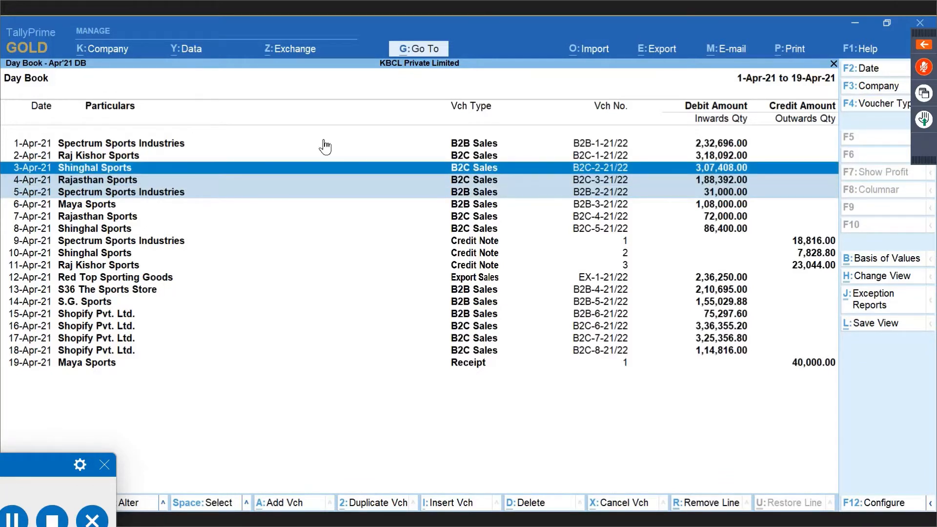
key(Down)
key(Down)
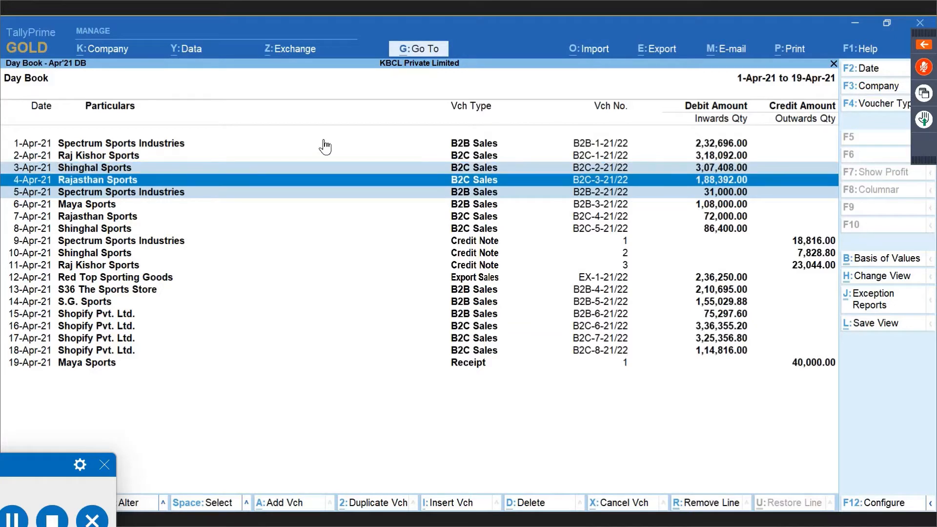
key(Up)
key(Down)
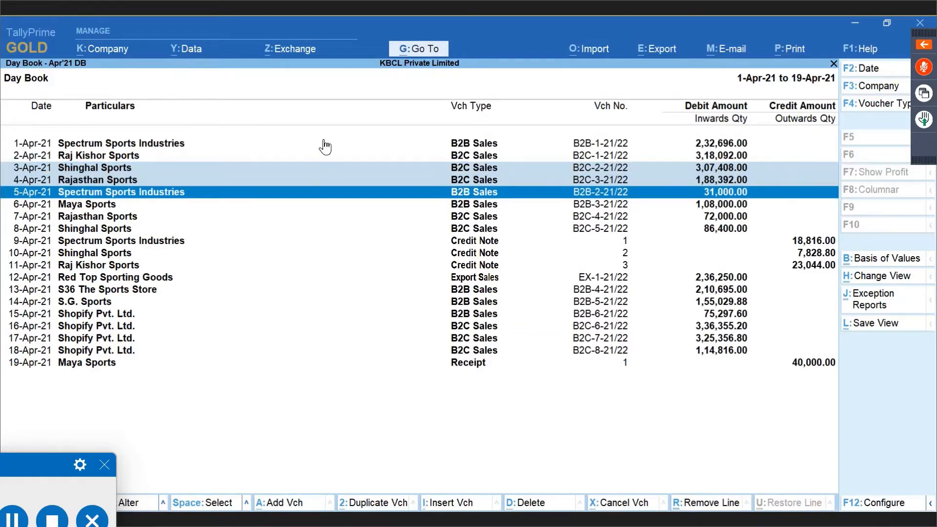
key(space)
key(Up)
key(Up)
key(Down)
key(Up)
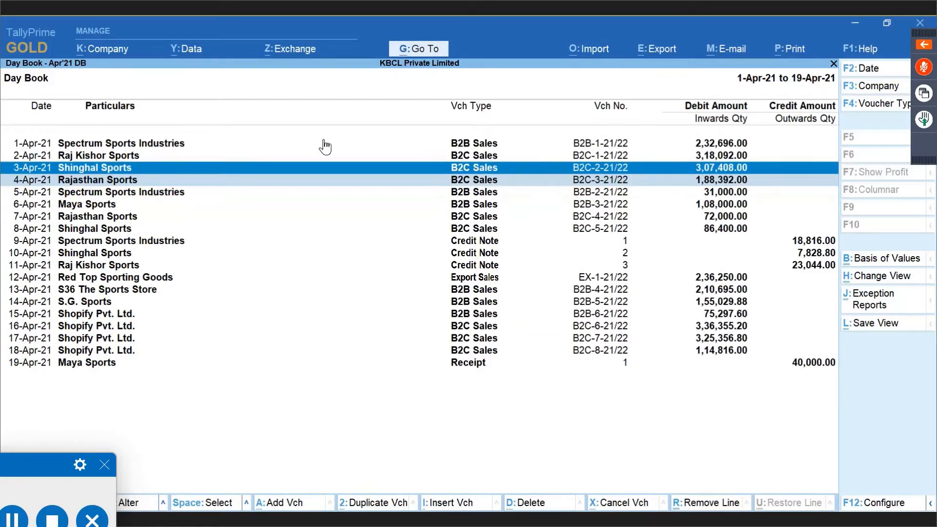
Open the 3-Apr Shinghal Sports voucher, confirm its ledger is unregistered in Delhi, and close it.
key(Return)
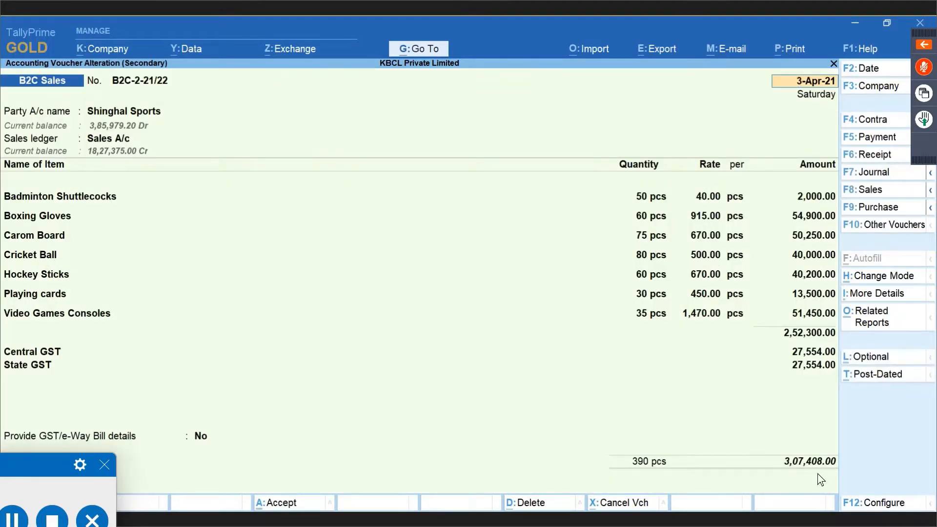
click(104, 111)
key(ctrl+Return)
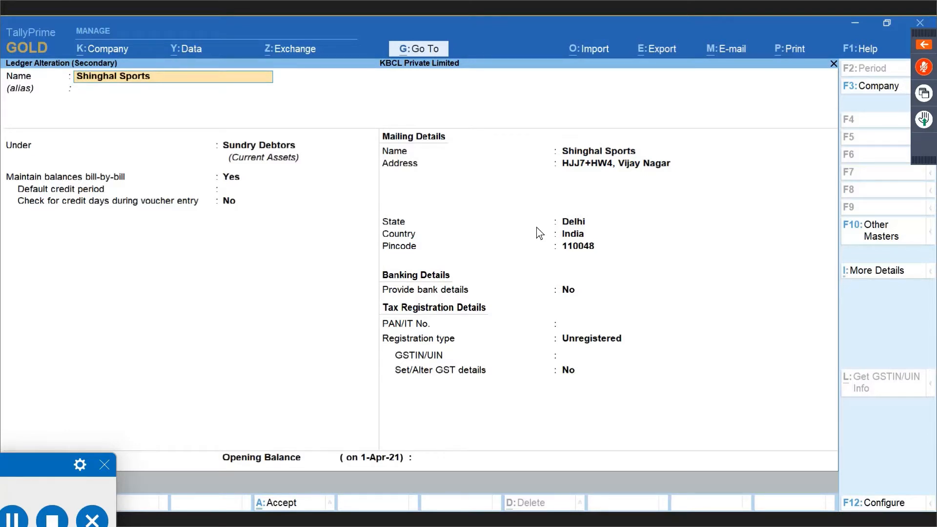
key(Escape)
key(y)
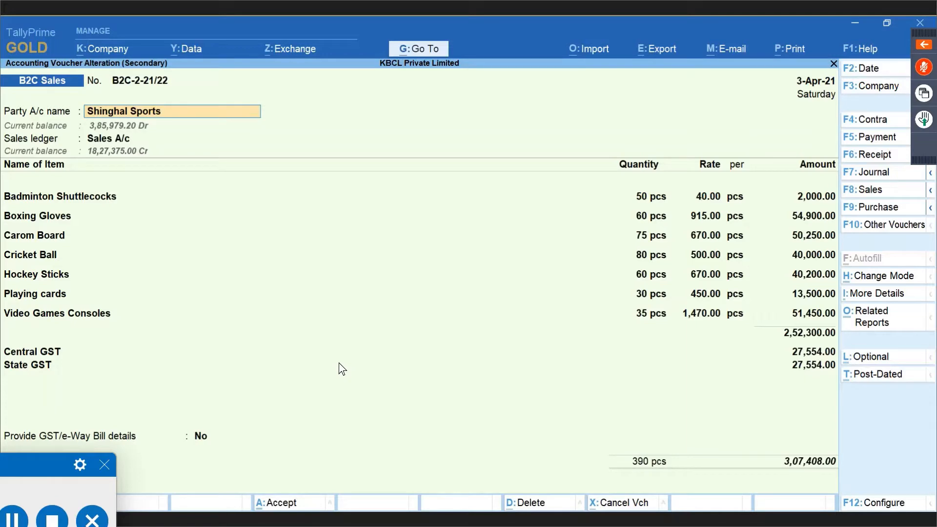
key(ctrl)
key(Escape)
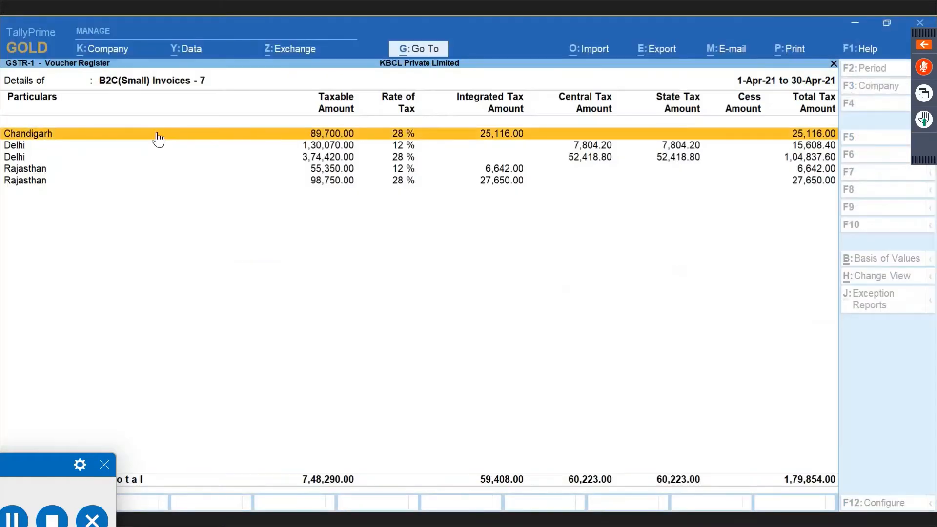
List the three vouchers behind the Delhi 12% B2C(Small) row, then return to the GSTR-1 summary.
key(Down)
key(Return)
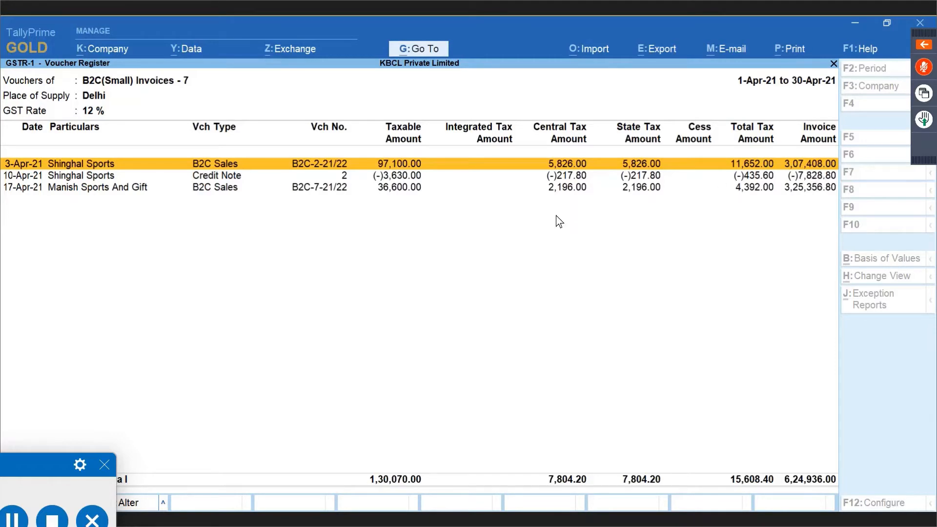
key(Escape)
key(Escape)
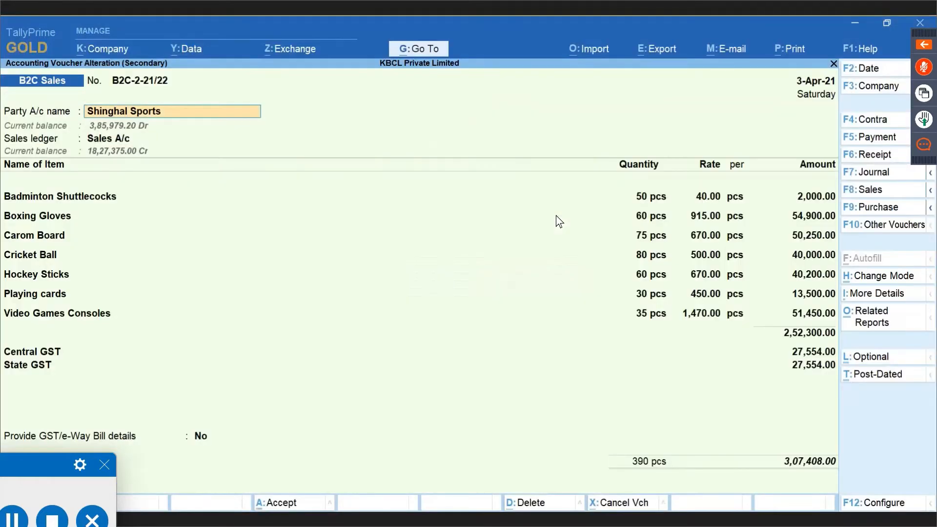
key(BackSpace)
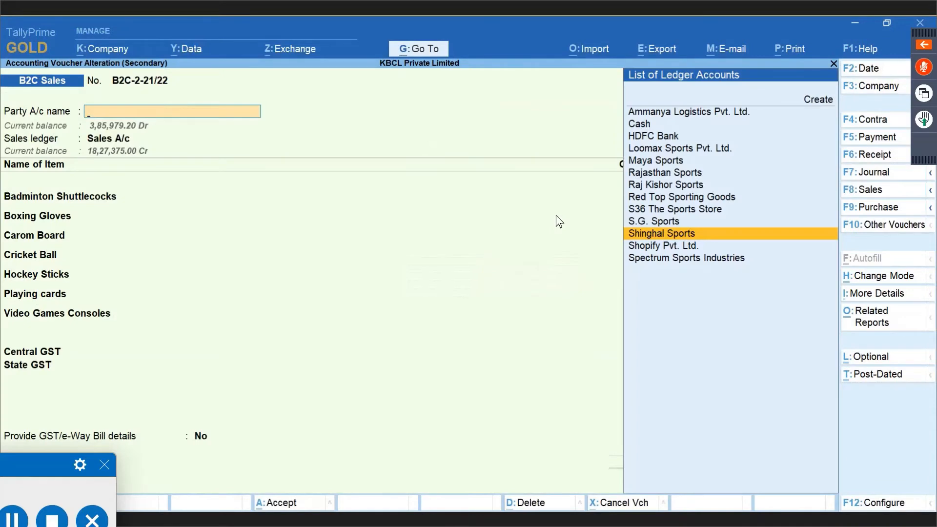
Open the 4-Apr Rajasthan Sports sales voucher and view its party ledger.
key(Escape)
key(Down)
key(Up)
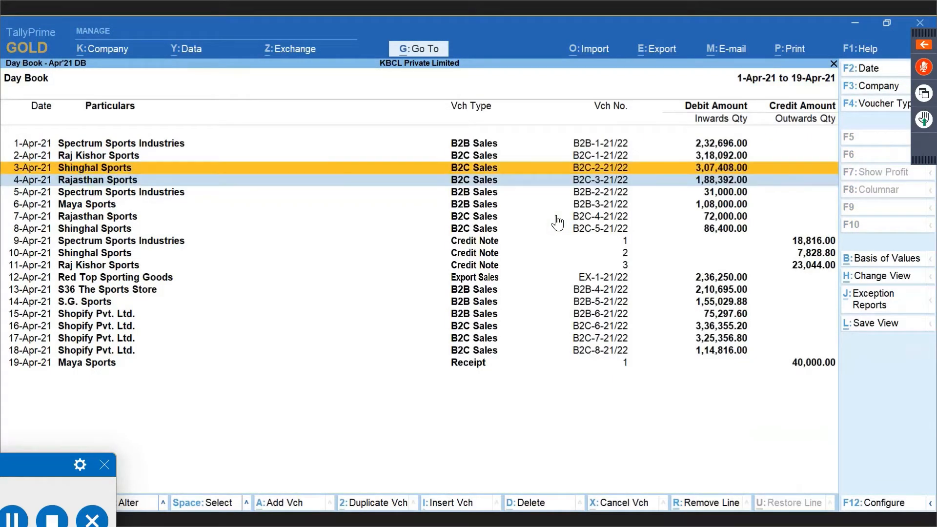
key(Down)
key(Return)
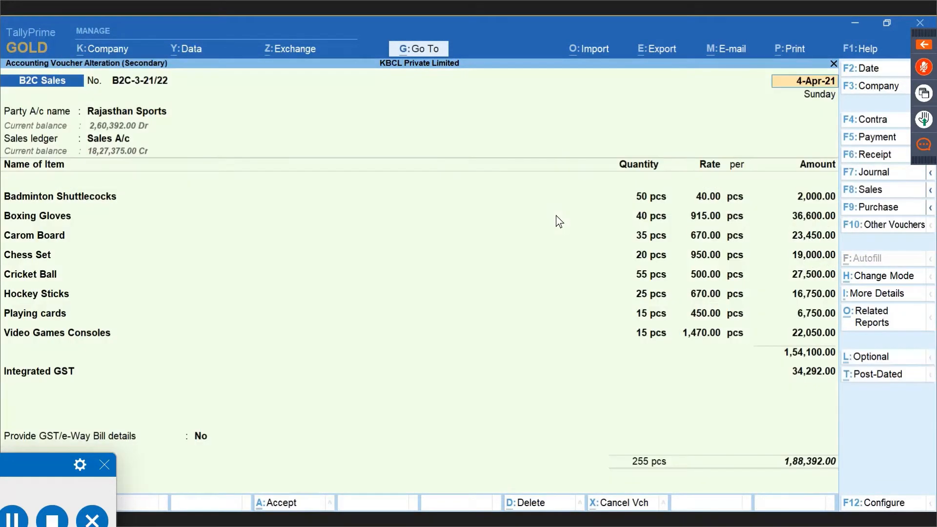
key(Return)
key(ctrl+Return)
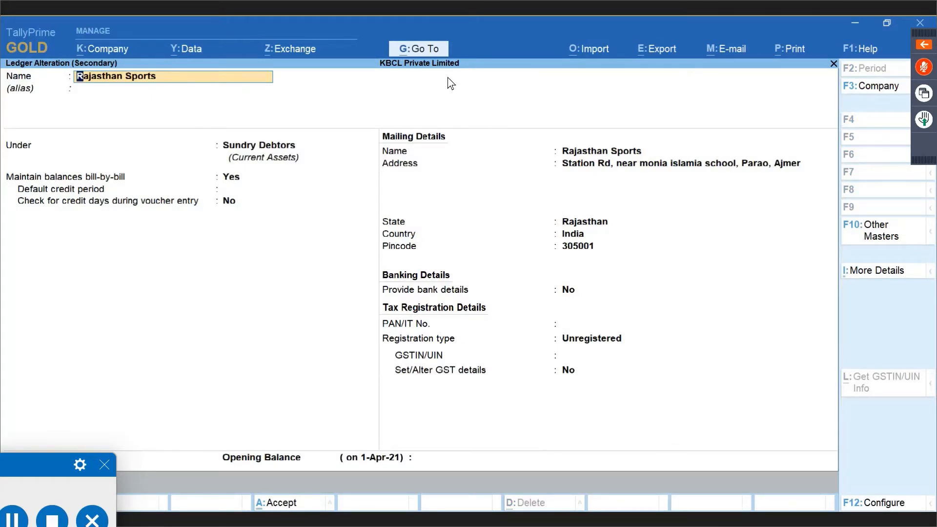
Quit the Rajasthan Sports ledger and voucher without saving any changes.
key(BackSpace)
key(Escape)
key(y)
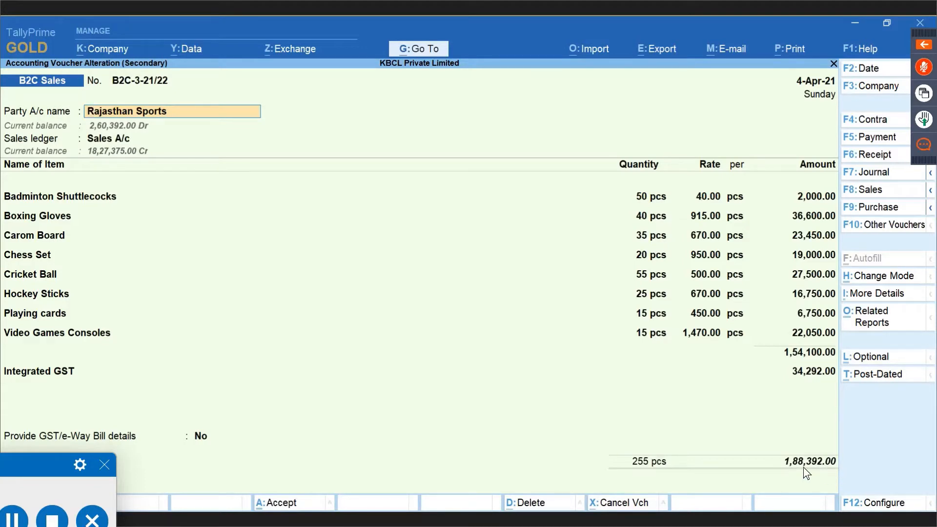
key(BackSpace)
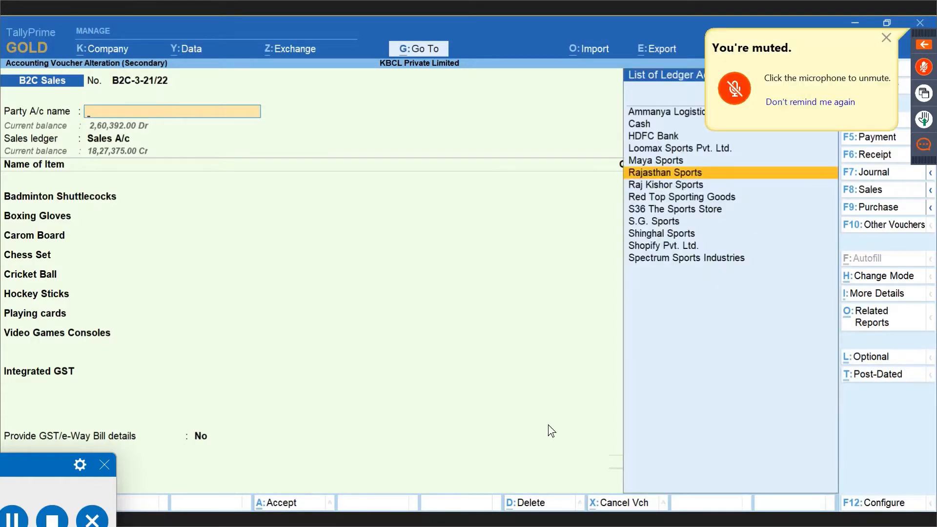
key(Escape)
key(y)
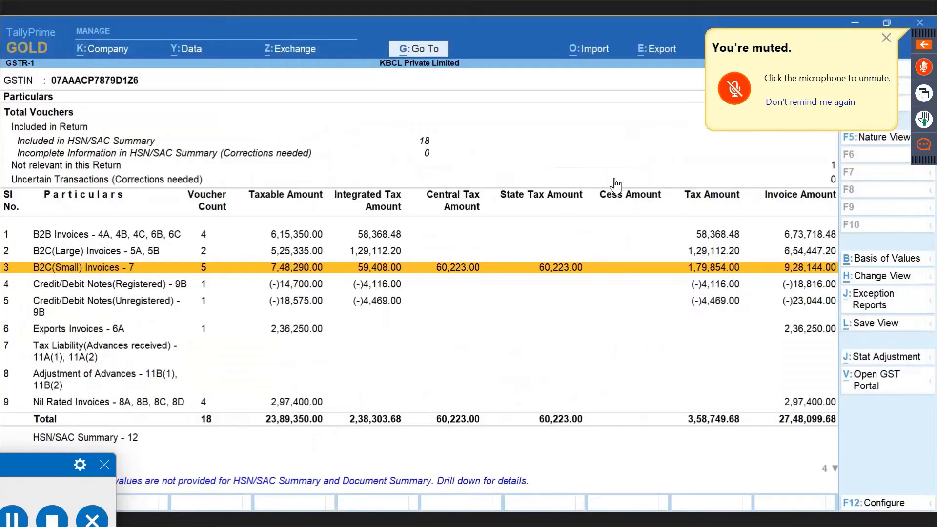
key(Return)
key(Down)
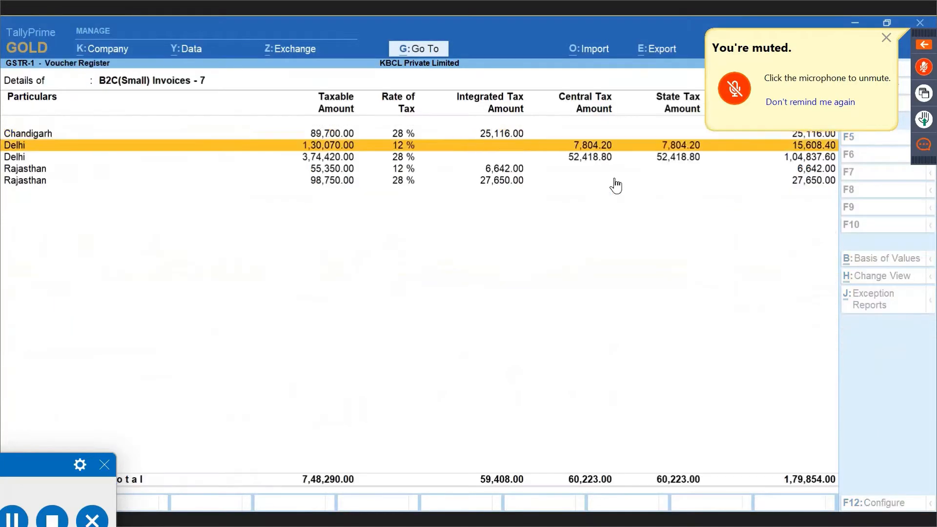
key(Down)
key(Down)
key(Up)
click(886, 37)
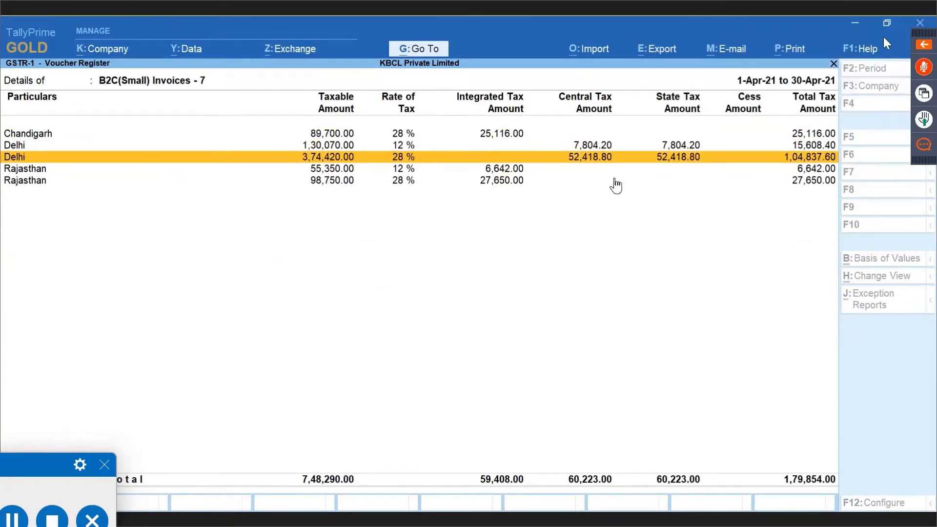
key(Down)
key(Return)
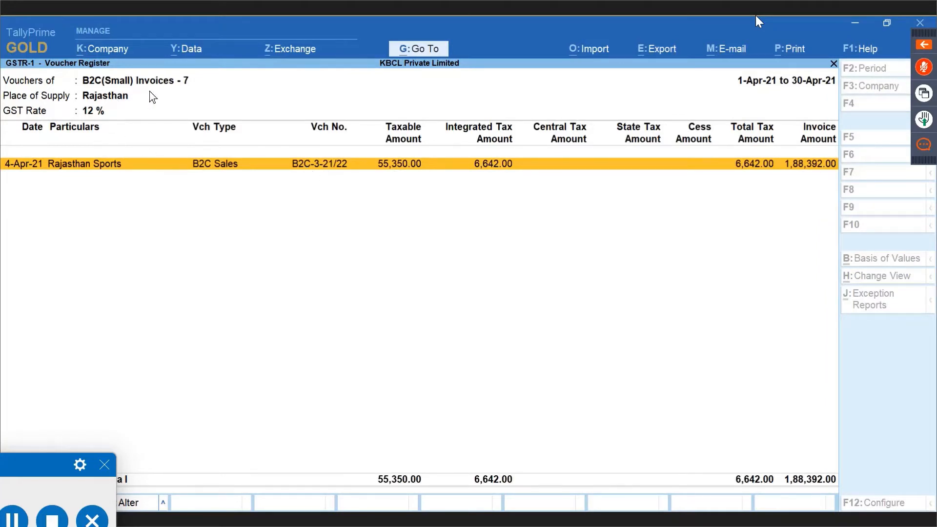
key(Escape)
key(Escape)
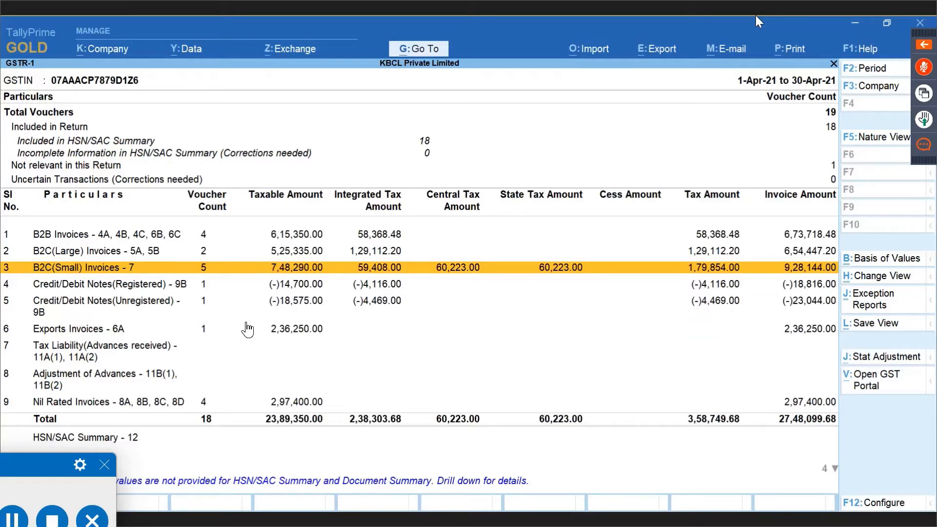
key(Down)
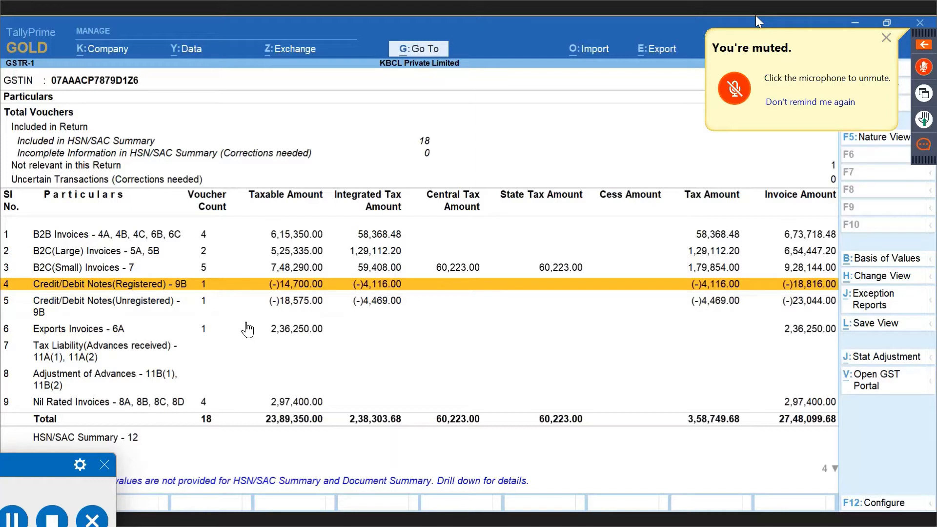
key(Down)
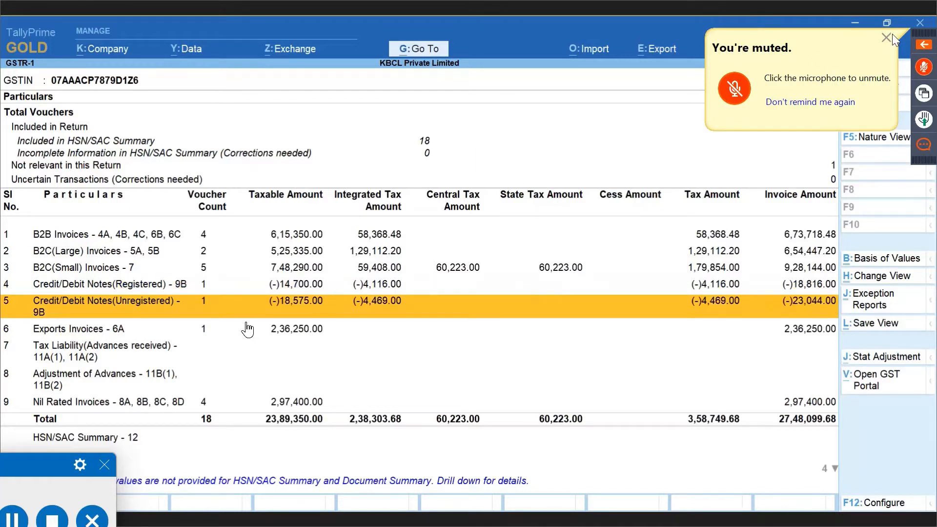
click(883, 36)
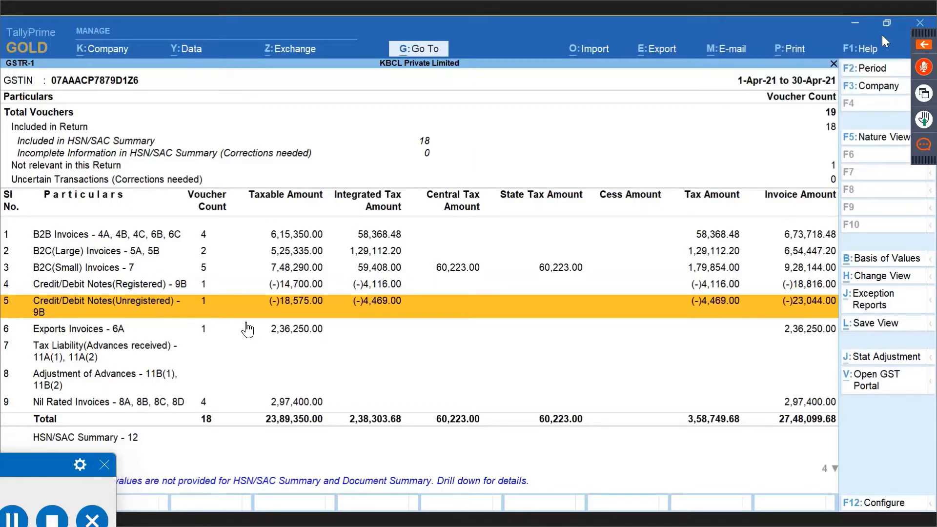
key(alt)
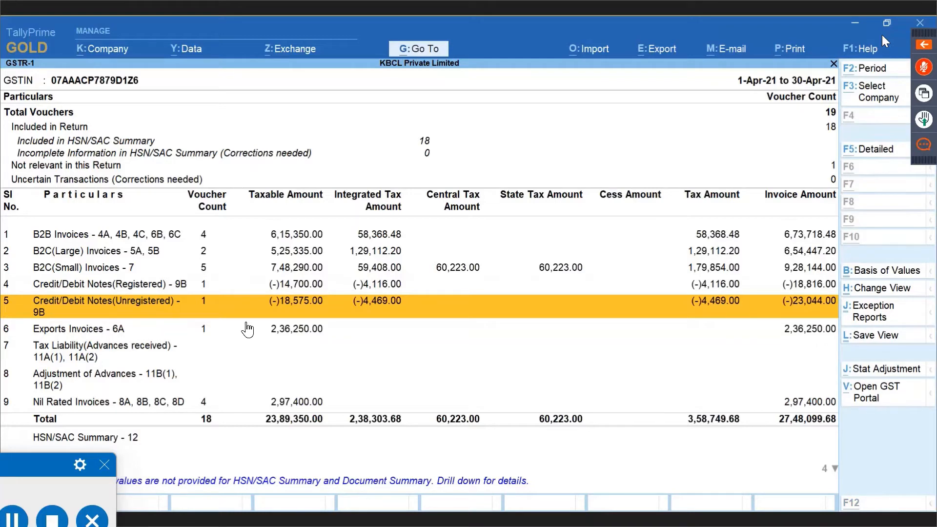
key(alt+Tab)
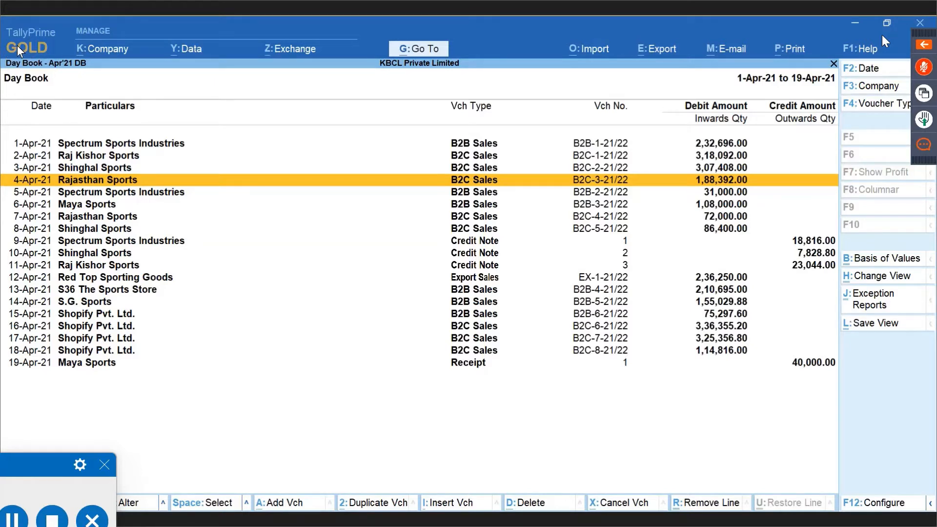
key(alt+Tab)
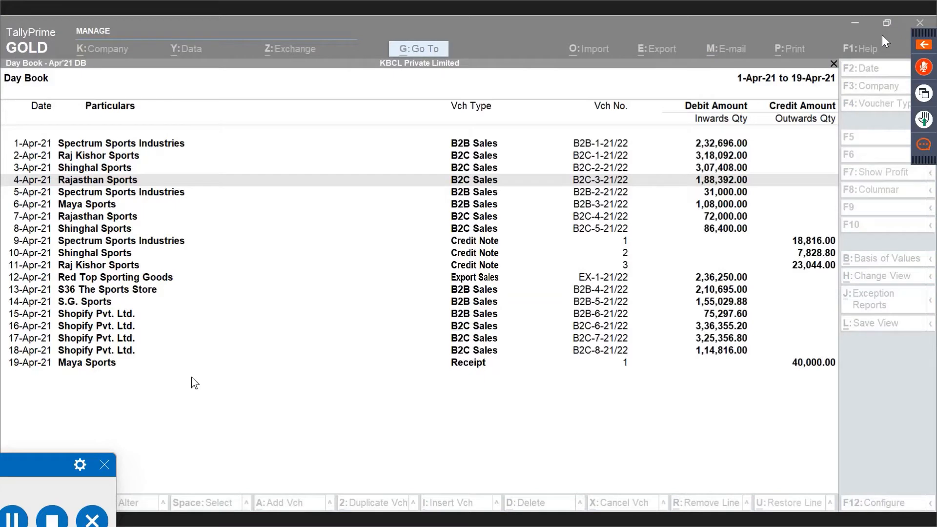
click(159, 204)
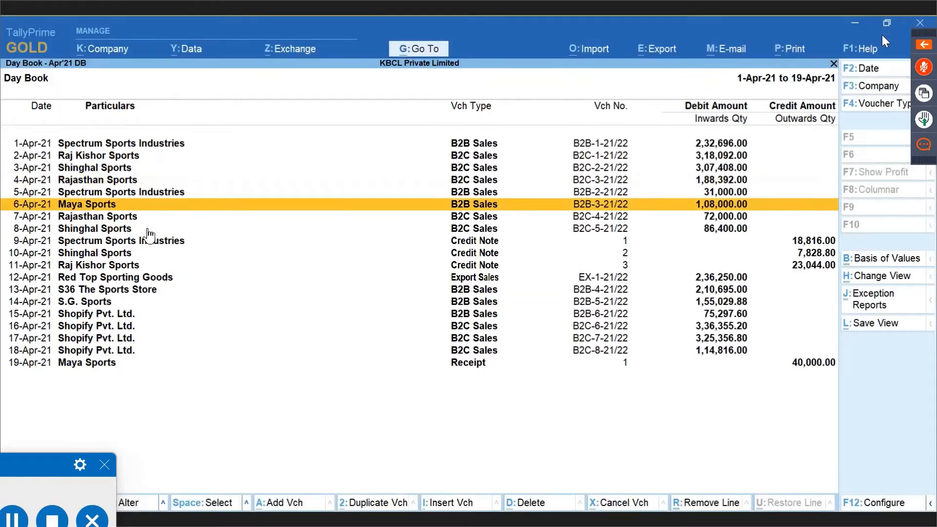
click(147, 229)
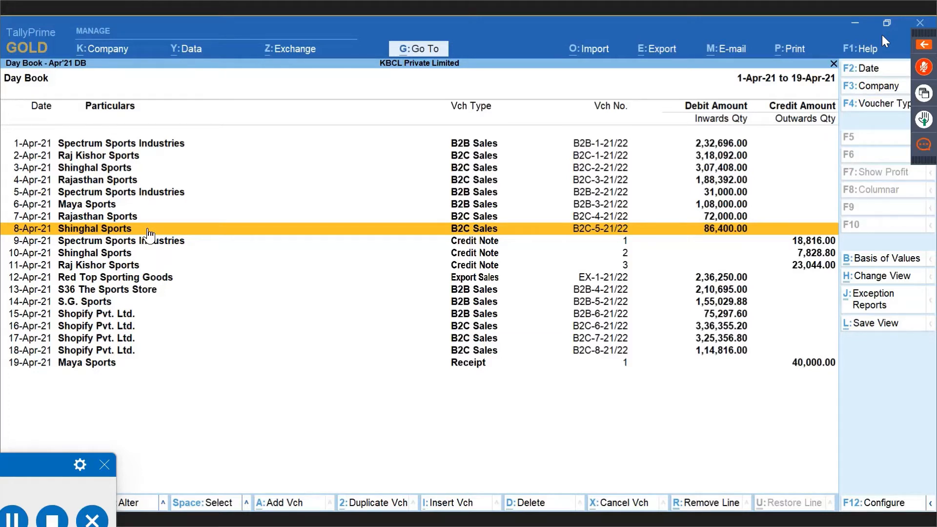
key(Down)
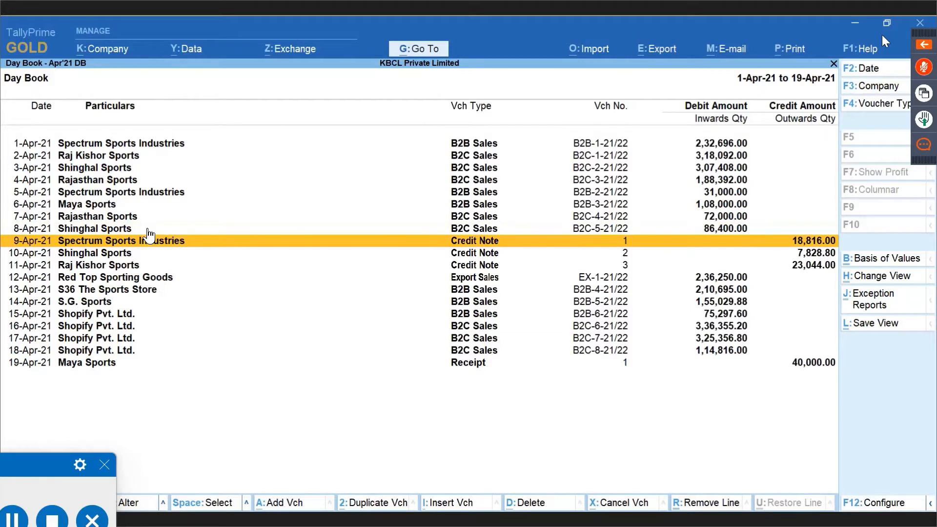
key(Return)
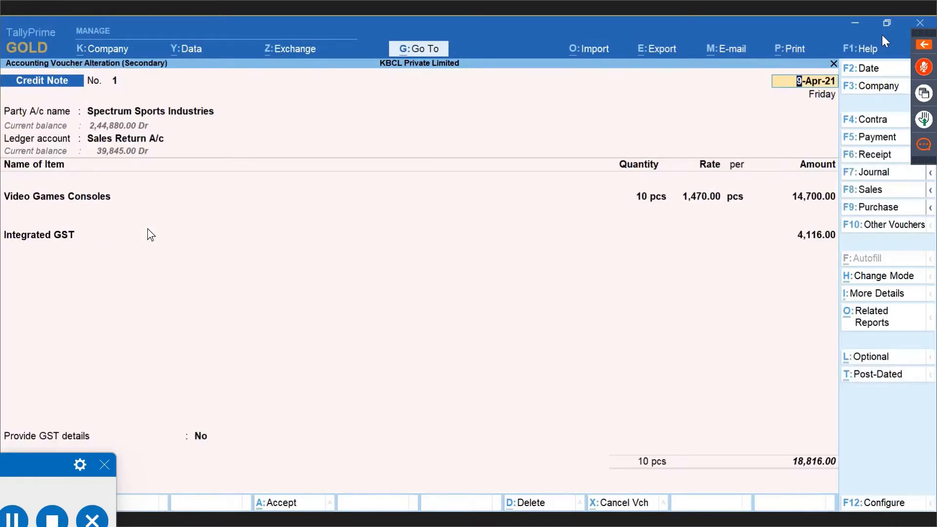
key(Return)
key(ctrl+Return)
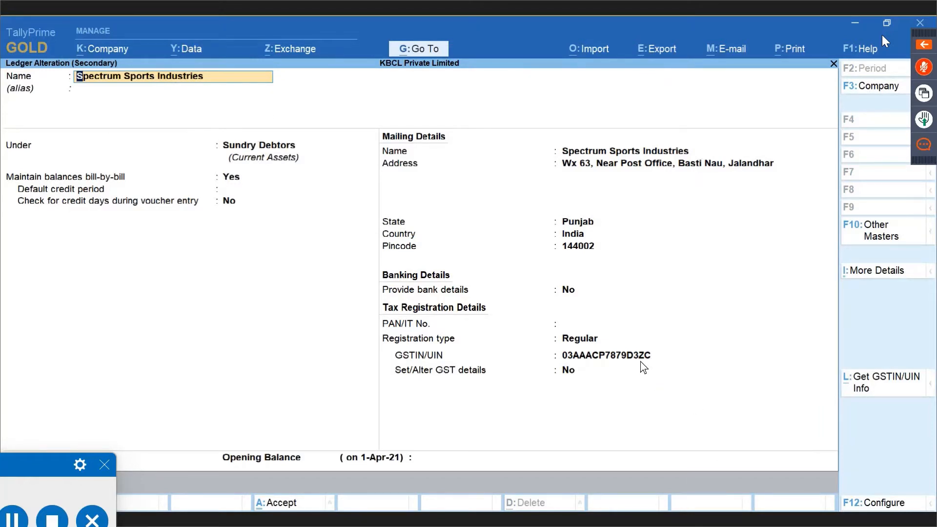
key(BackSpace)
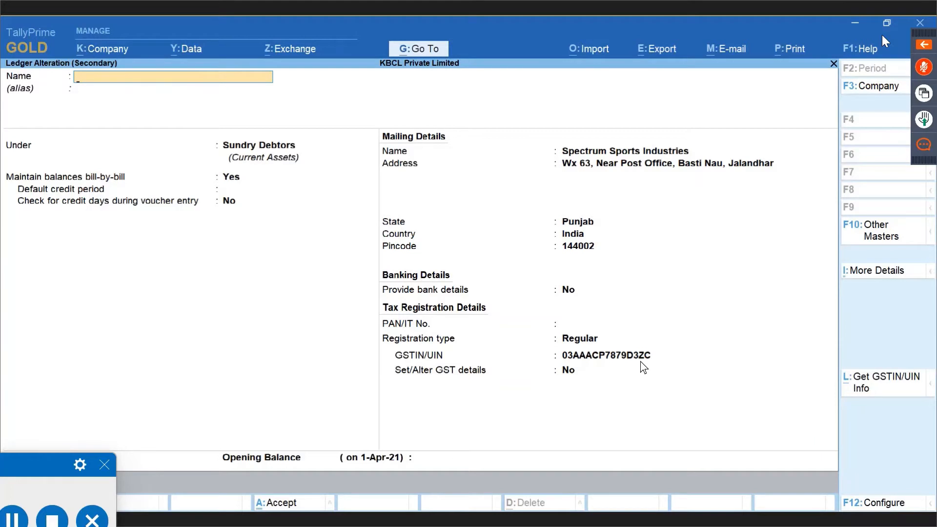
key(Escape)
key(Return)
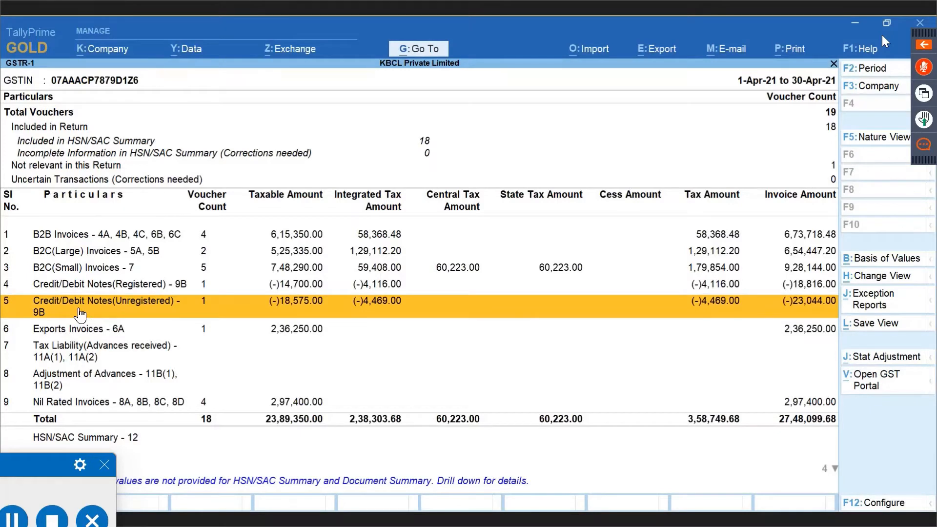
Drill into the Credit/Debit Notes (Registered) row of GSTR-1 to list its April vouchers.
key(Up)
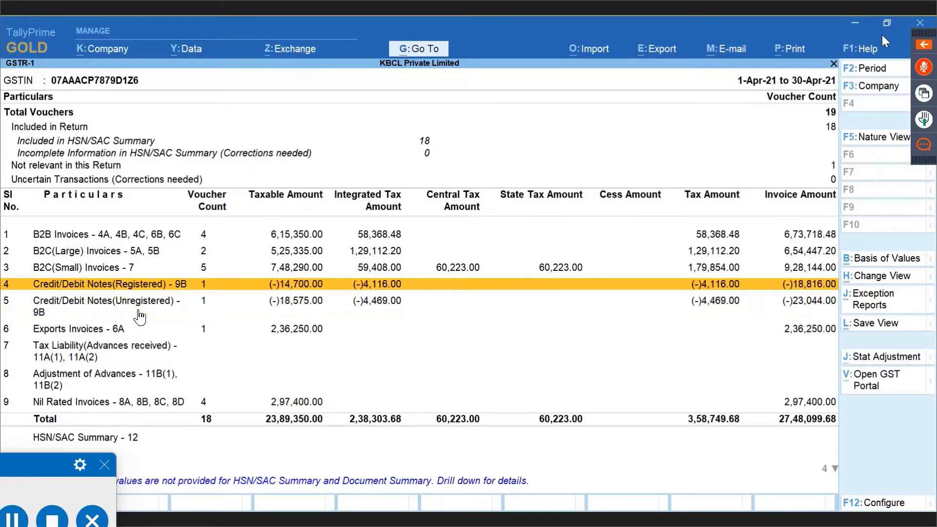
key(Down)
key(Up)
key(Down)
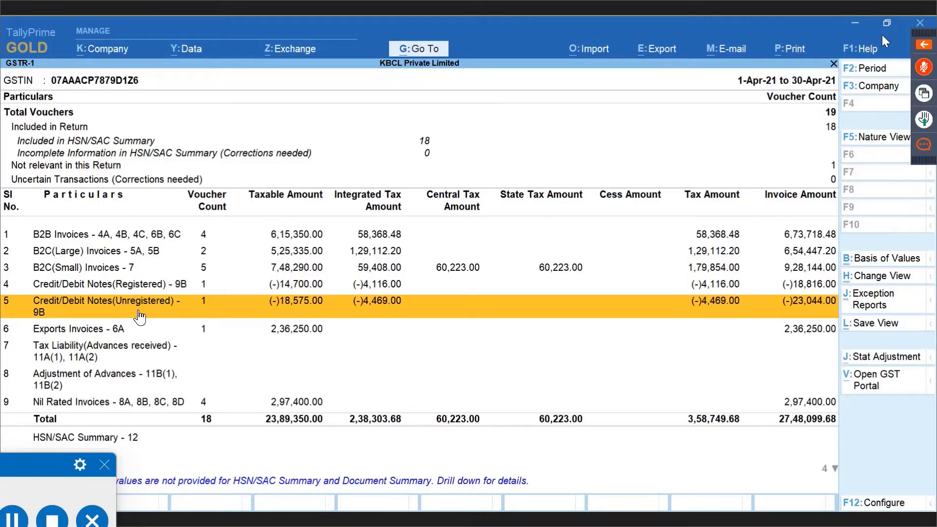
key(Up)
key(Up)
key(Up)
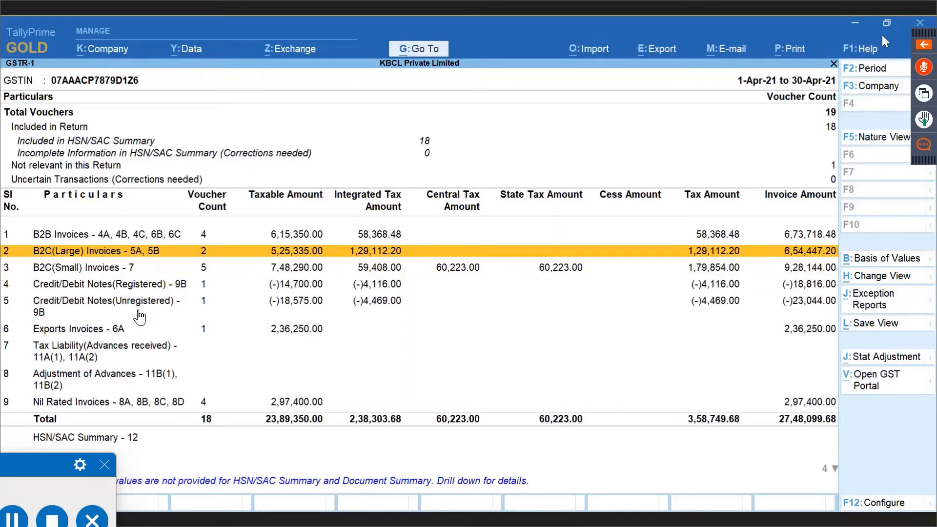
key(Down)
key(Down)
key(Down)
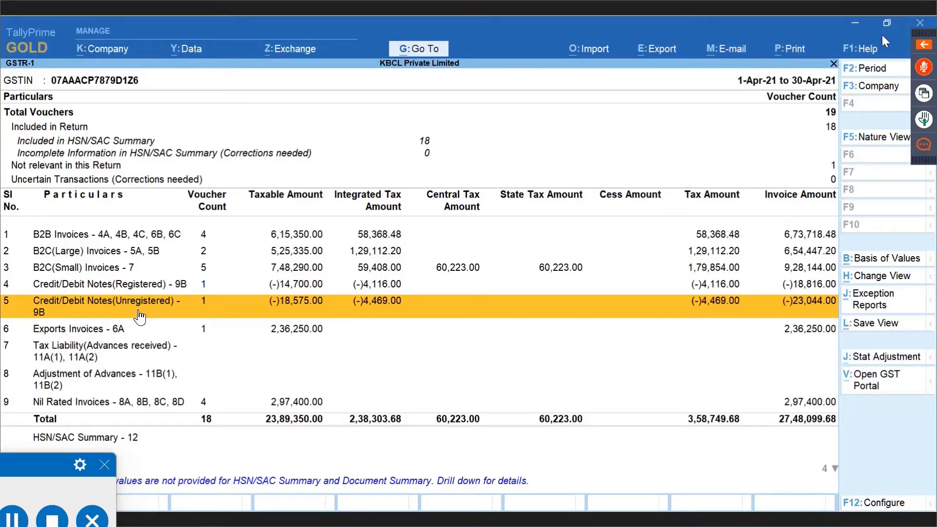
key(Up)
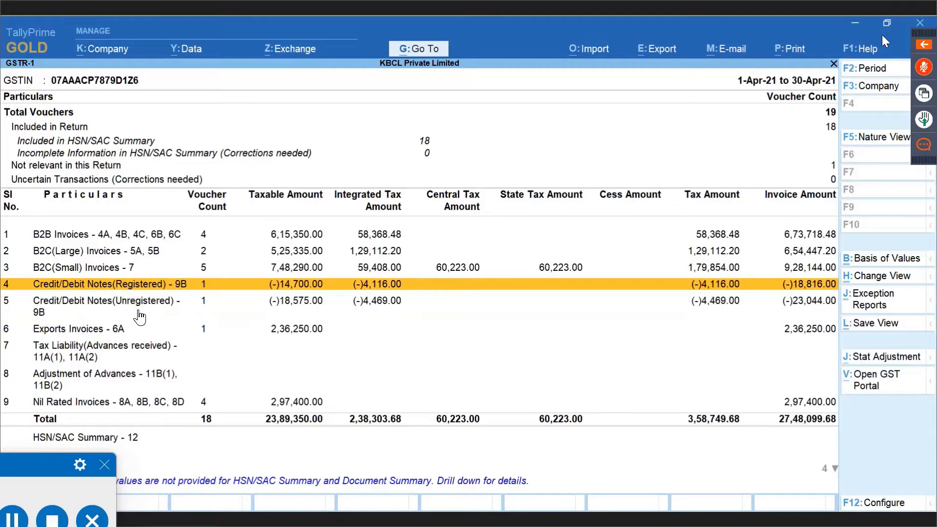
key(Return)
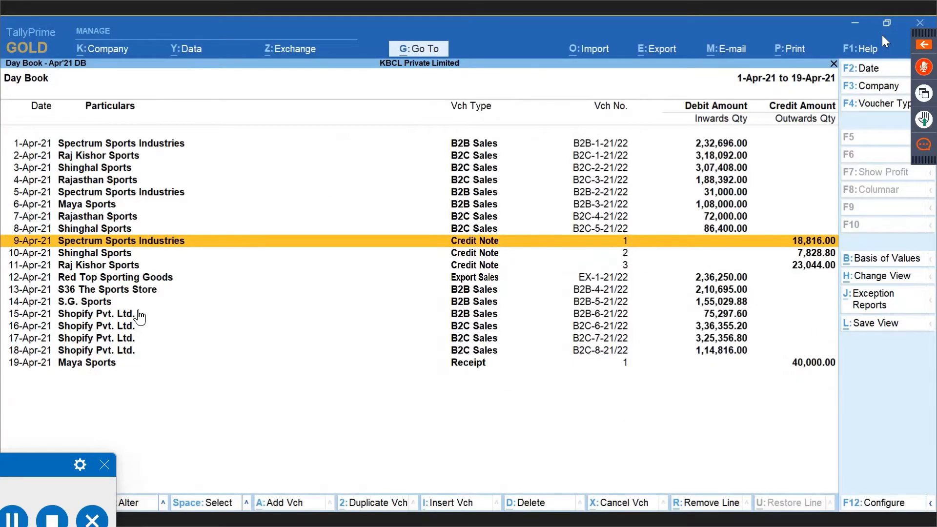
View the 9-Apr-21 Spectrum Sports Industries credit note, then switch back to the GSTR-1 window.
key(Return)
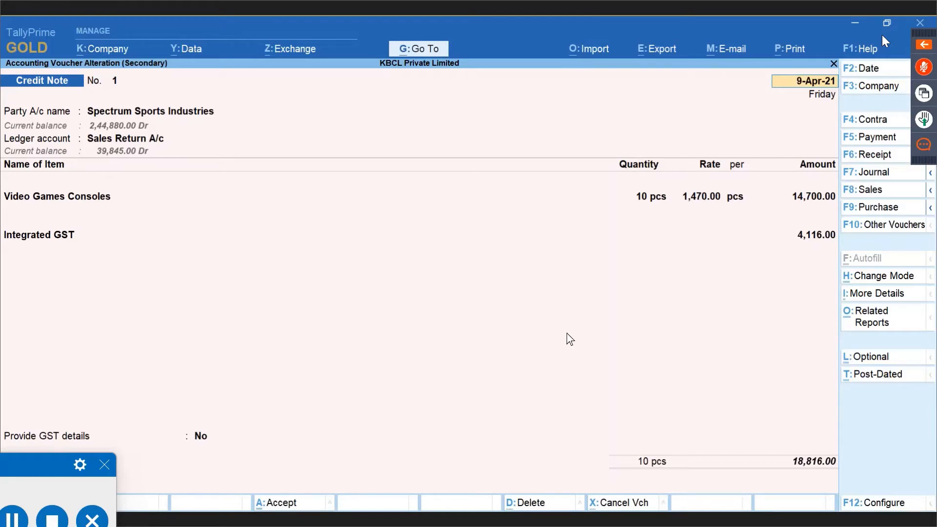
key(alt+Tab)
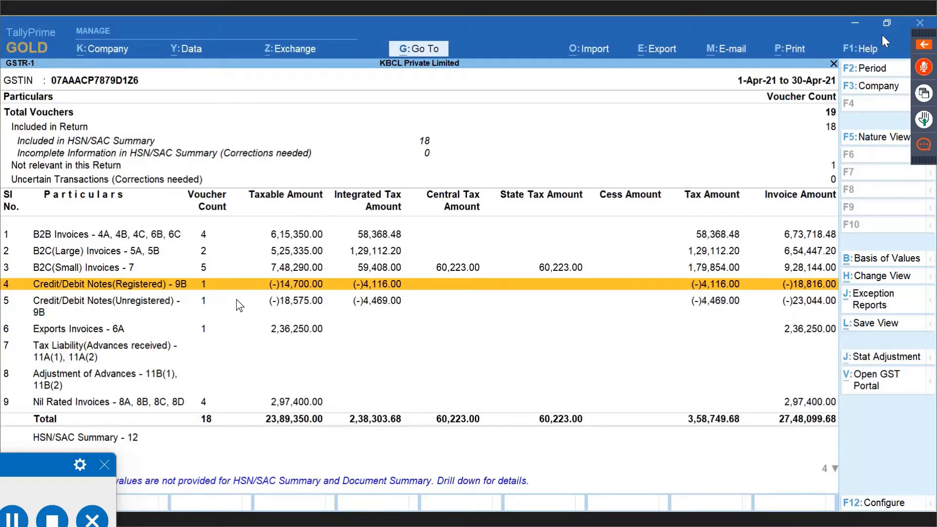
key(Return)
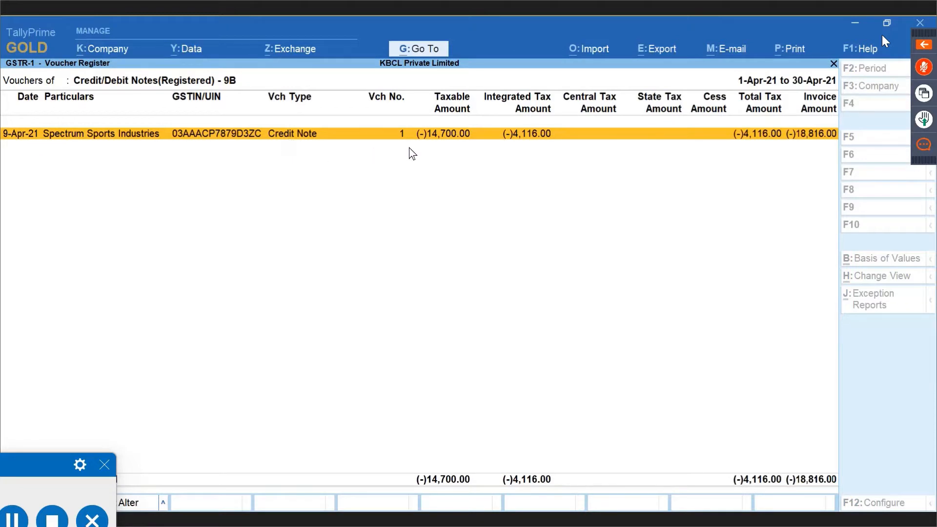
key(Return)
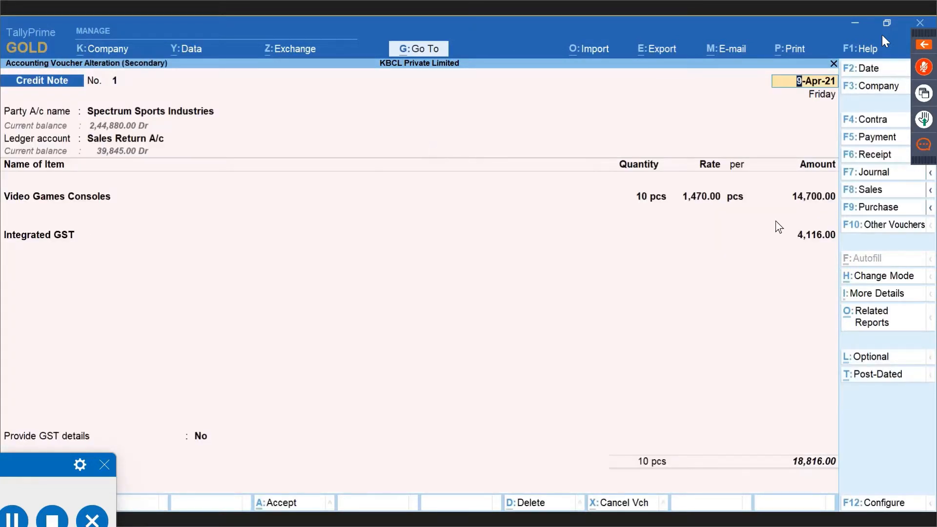
key(BackSpace)
key(Escape)
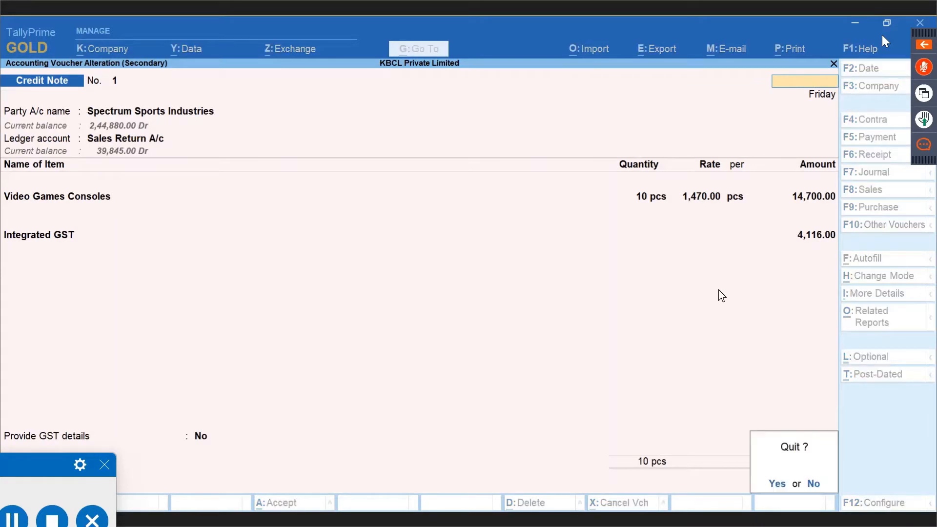
key(y)
key(Escape)
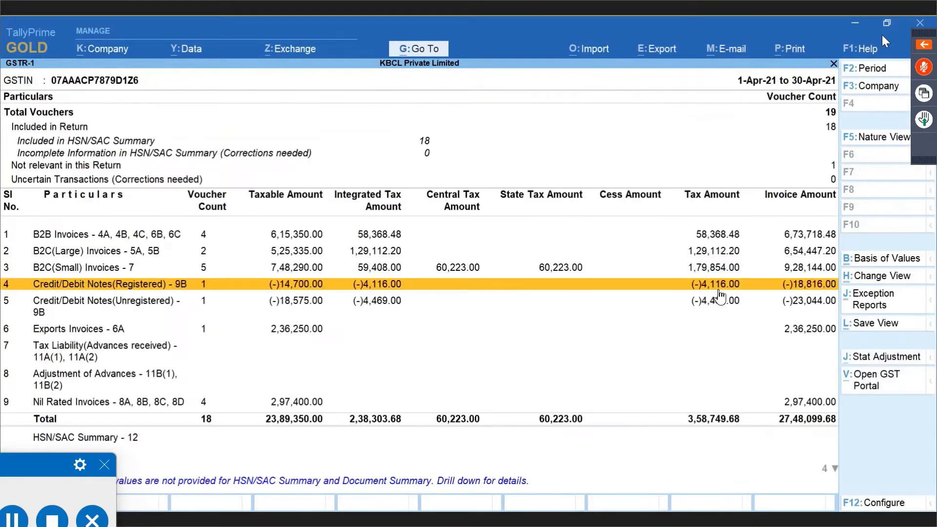
Scan the GSTR-1 rows from B2C(Small) to unregistered credit notes, then switch to the Credit Note No. 1 window.
click(207, 305)
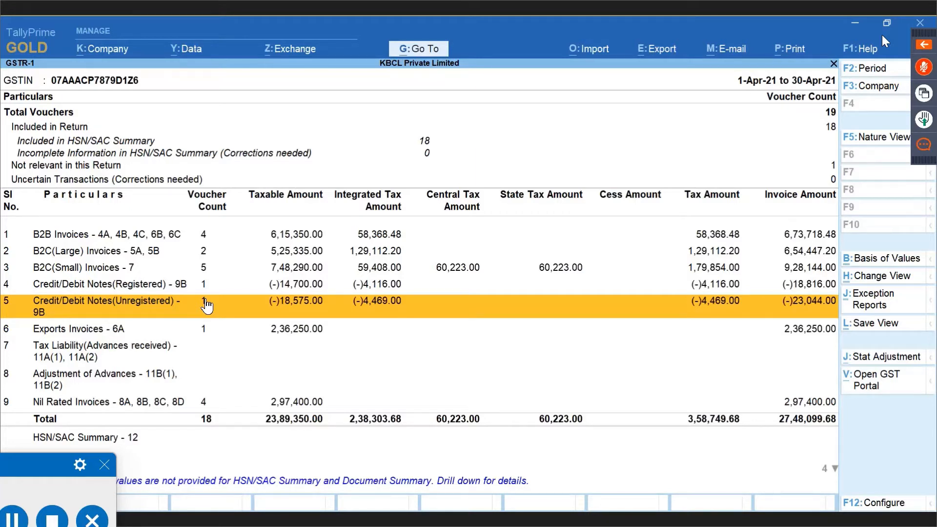
key(Up)
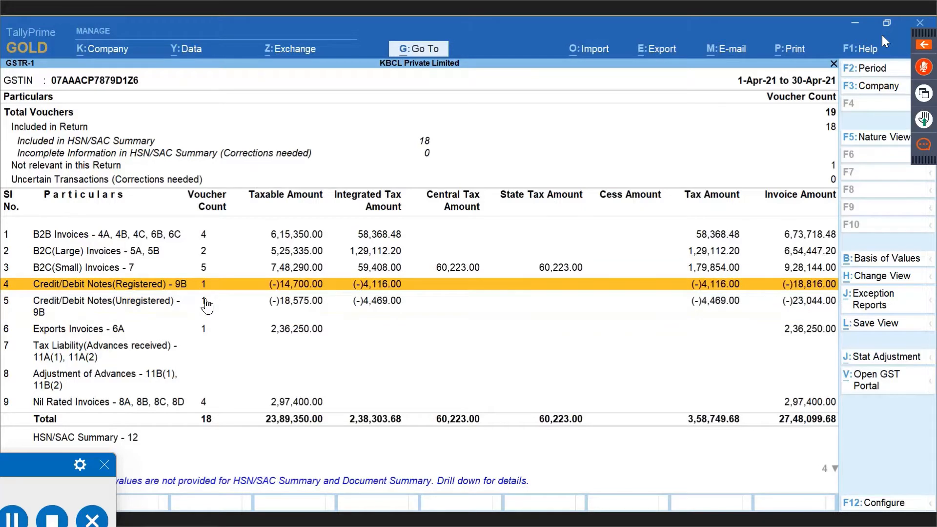
key(Up)
key(Up)
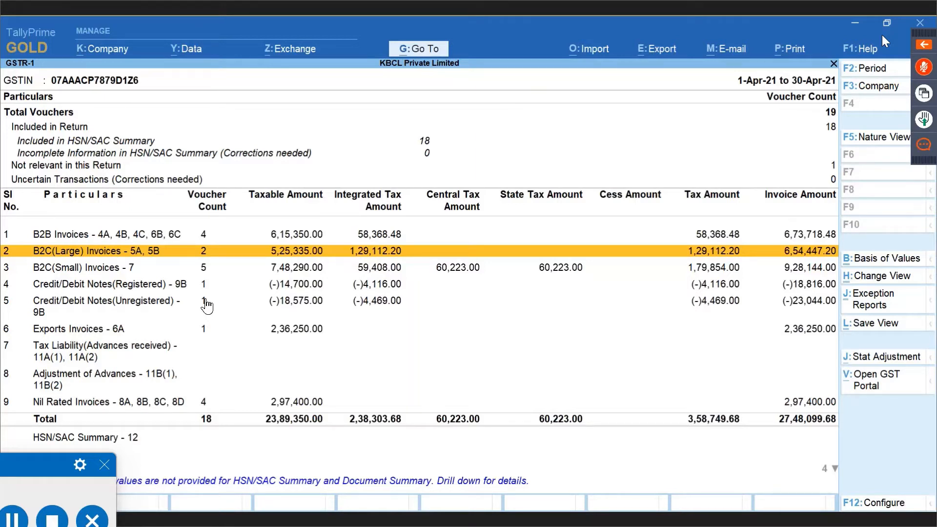
key(Down)
key(Down)
key(Down)
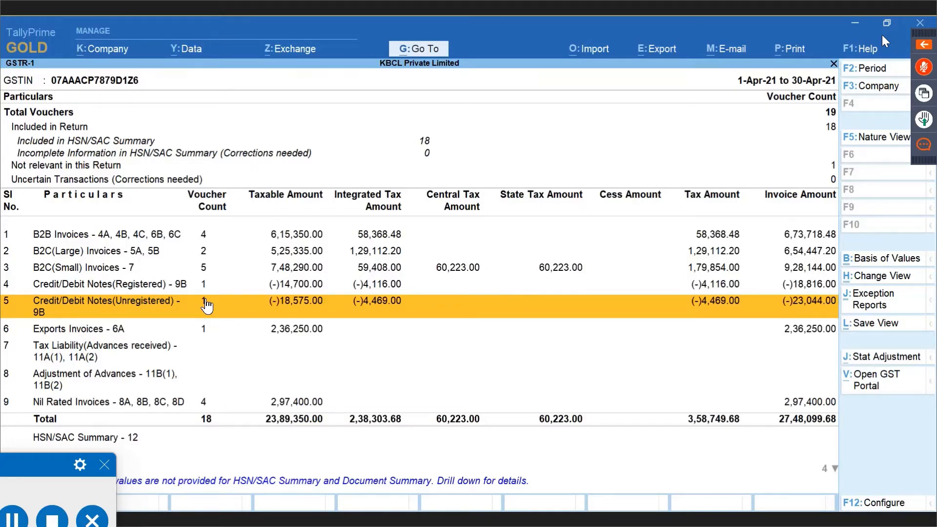
key(Up)
key(Up)
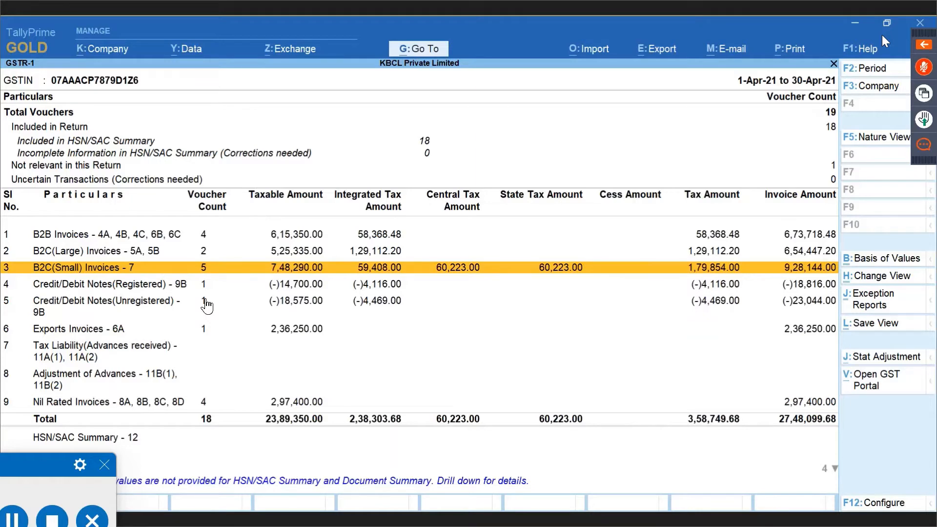
key(Down)
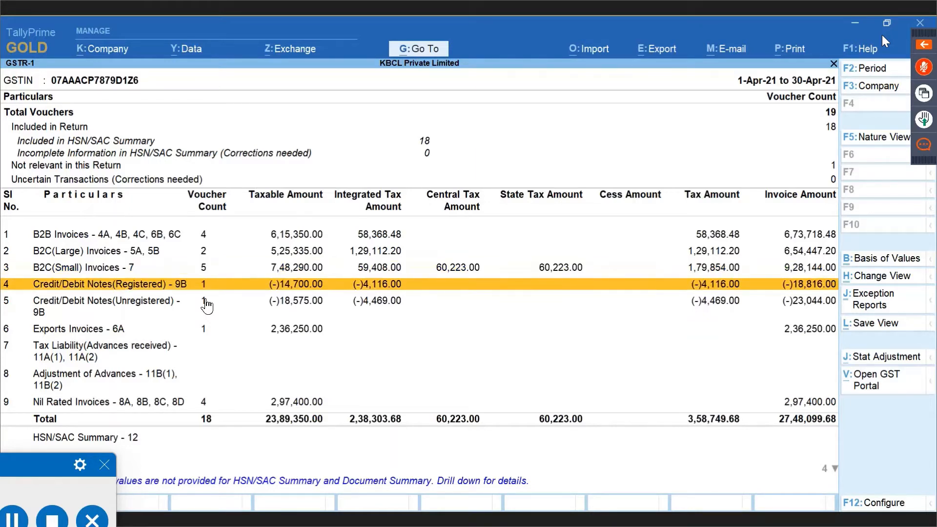
key(Down)
key(alt+Tab)
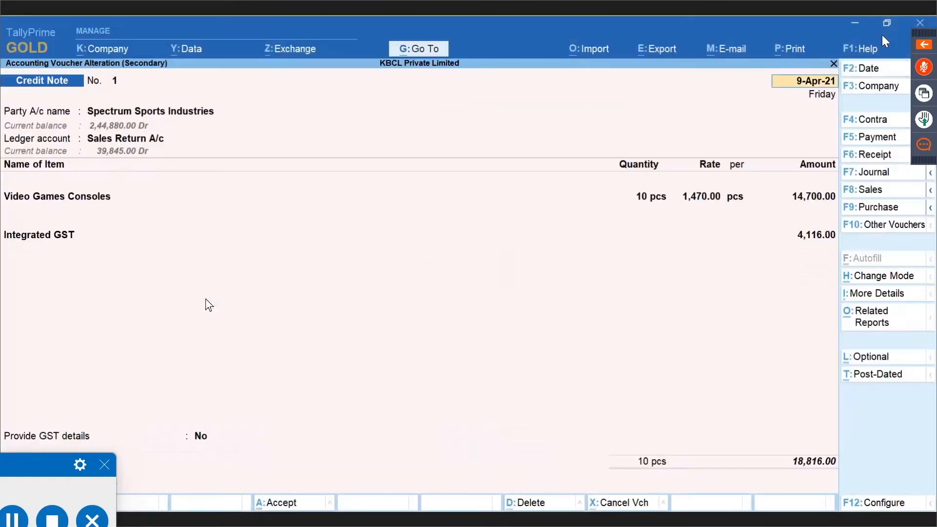
Open the 10-Apr-21 credit note and inspect the Shinghal Sports ledger without saving.
key(Escape)
key(Return)
key(Down)
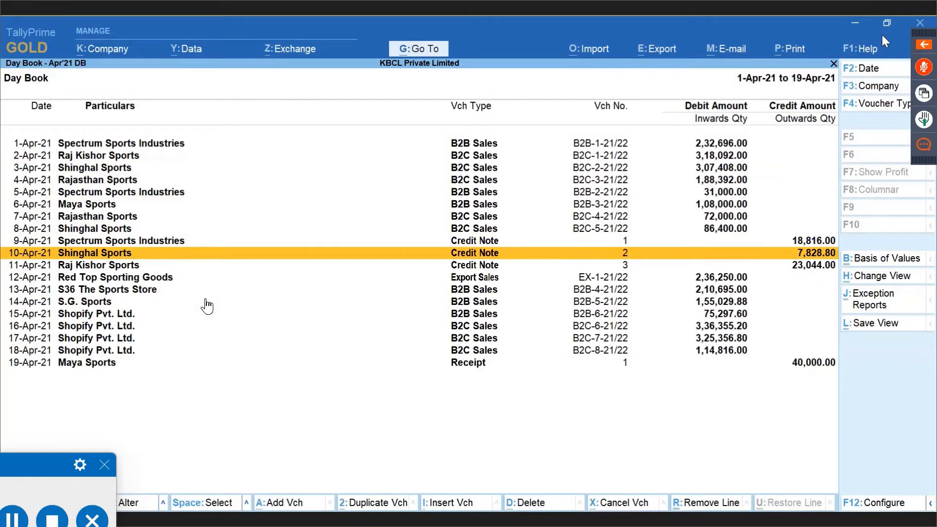
key(Return)
key(Return)
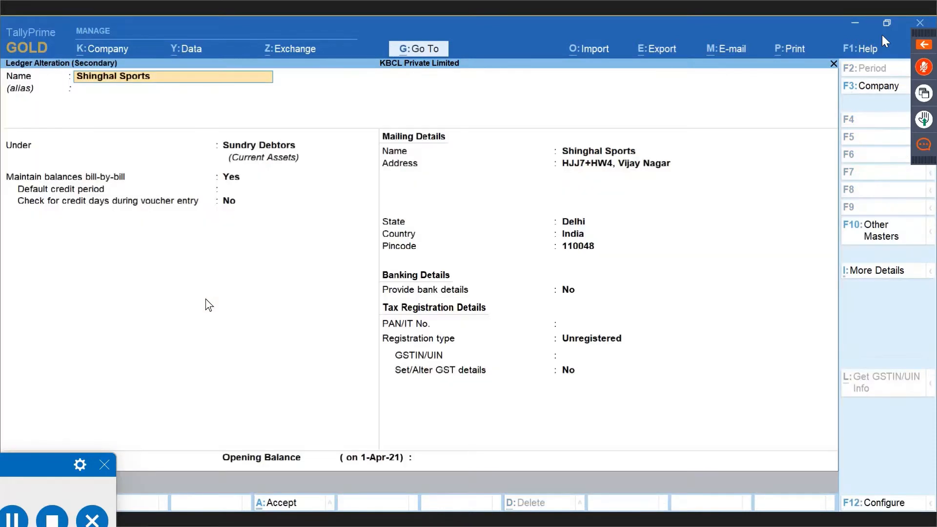
key(ctrl+Return)
key(BackSpace)
key(Escape)
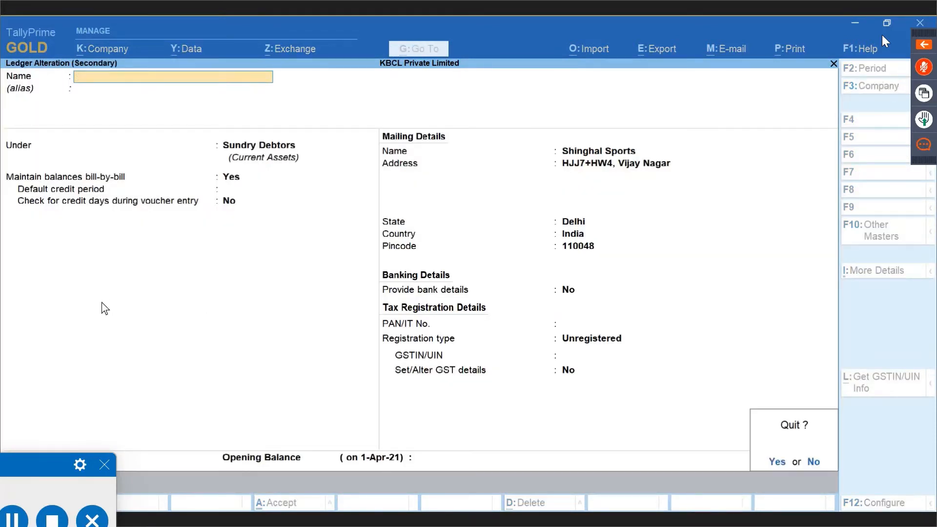
key(y)
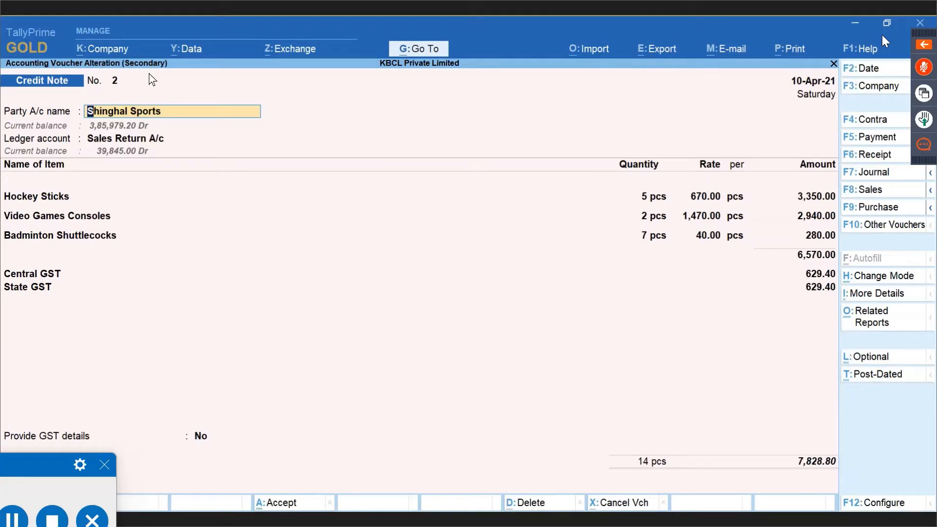
Check the credit note's party details and Sales Return ledger, leaving everything unchanged.
key(Return)
key(Return)
key(Escape)
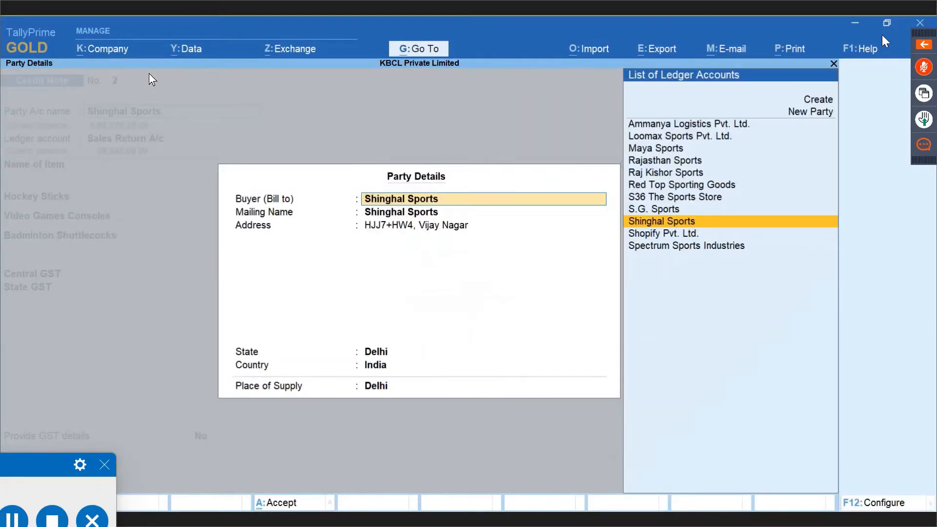
key(Escape)
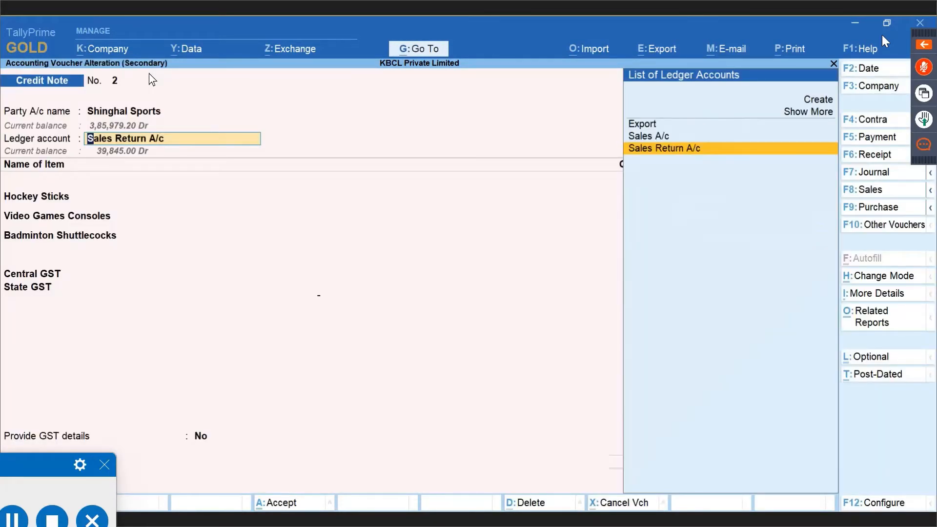
key(Return)
key(Return)
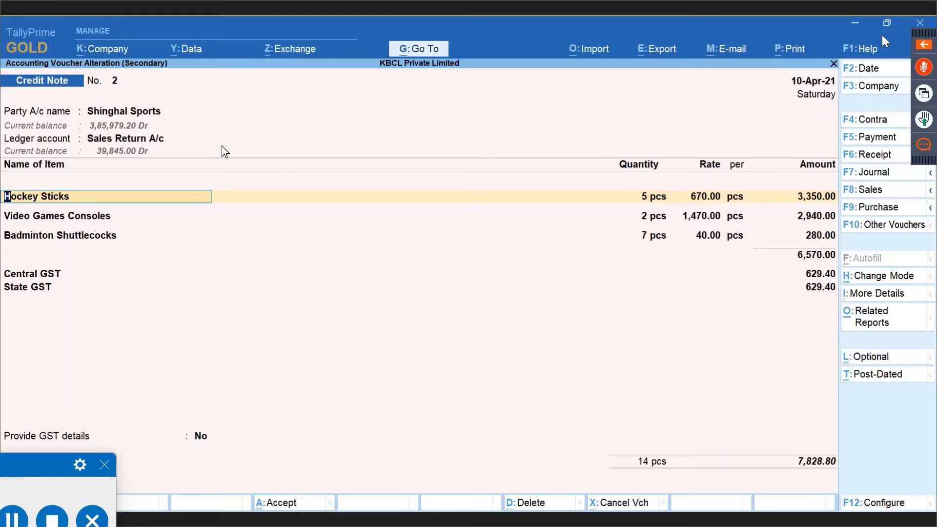
key(alt)
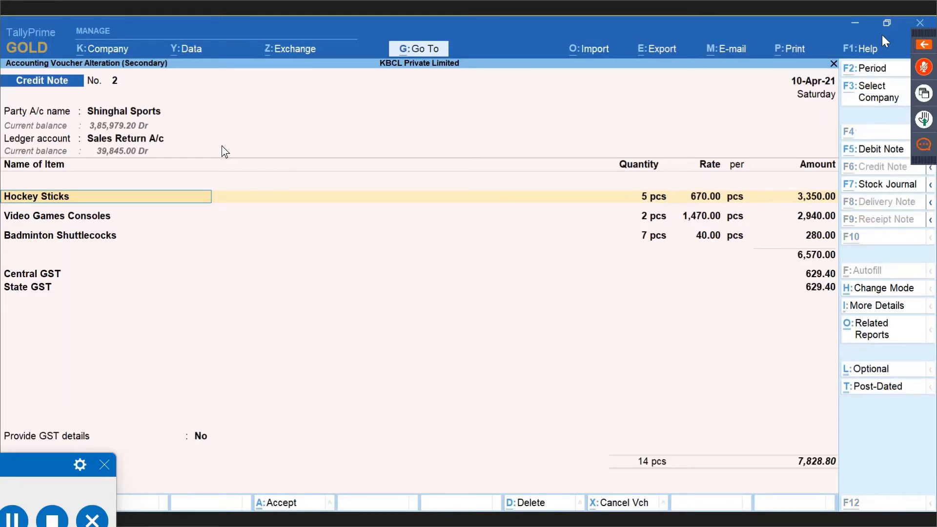
key(alt+Tab)
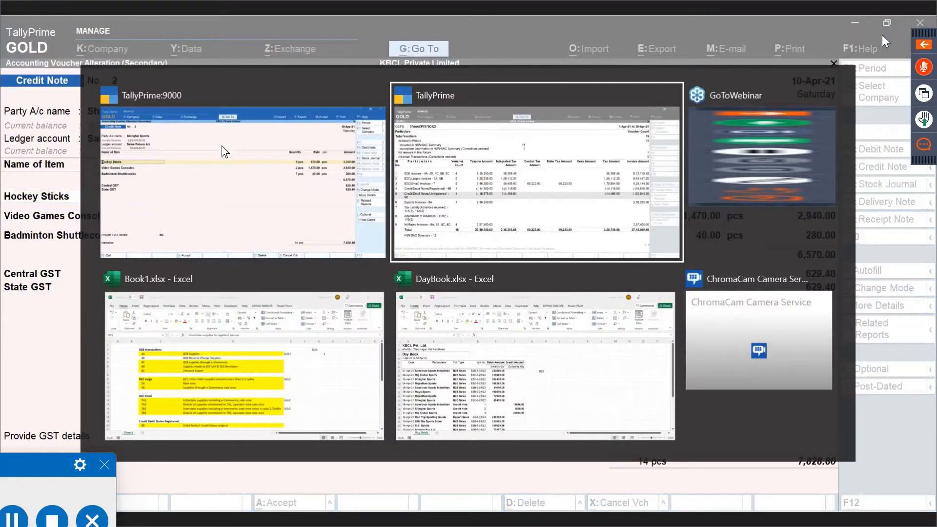
Check the unregistered credit notes register, then open the B2C(Small) Invoices voucher register.
key(Return)
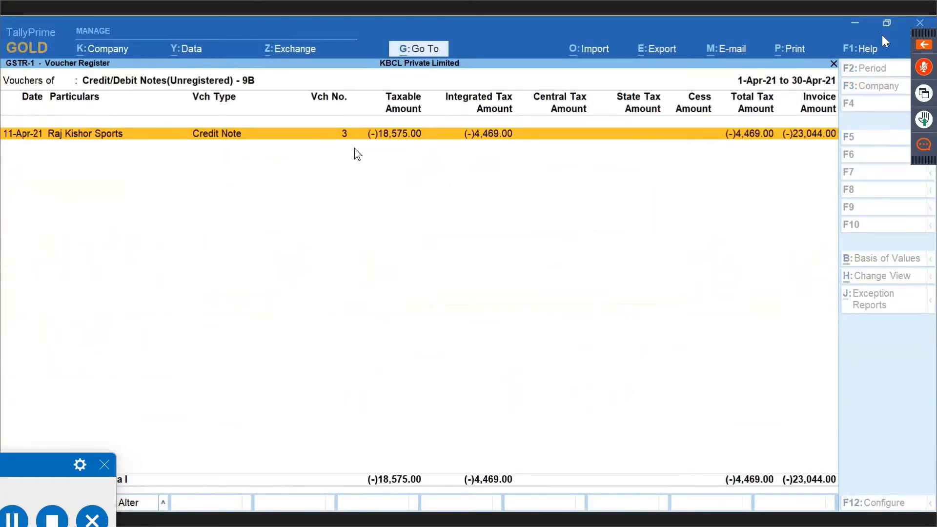
key(alt+Tab)
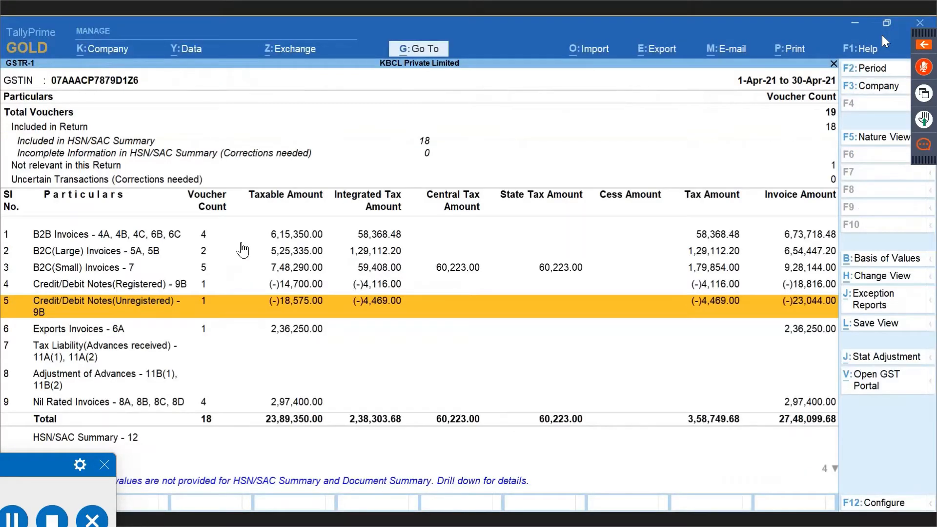
key(Up)
key(Up)
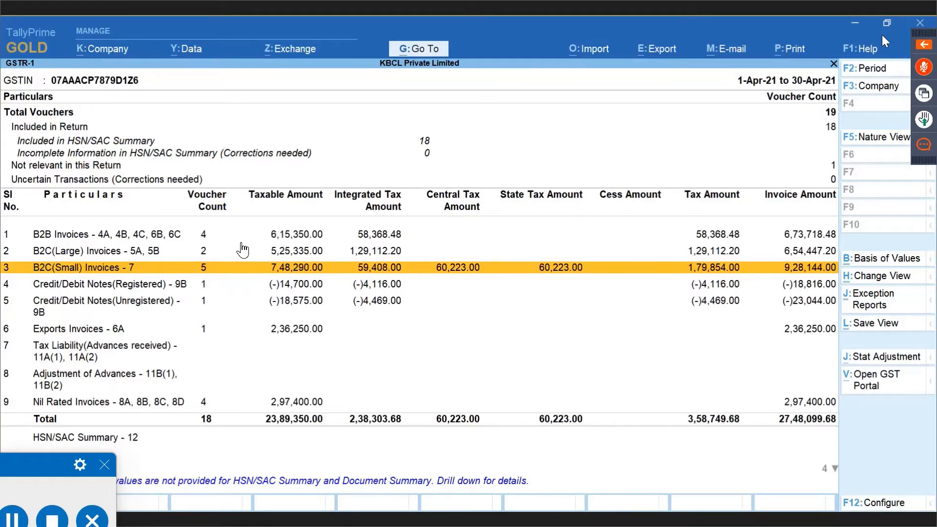
key(Return)
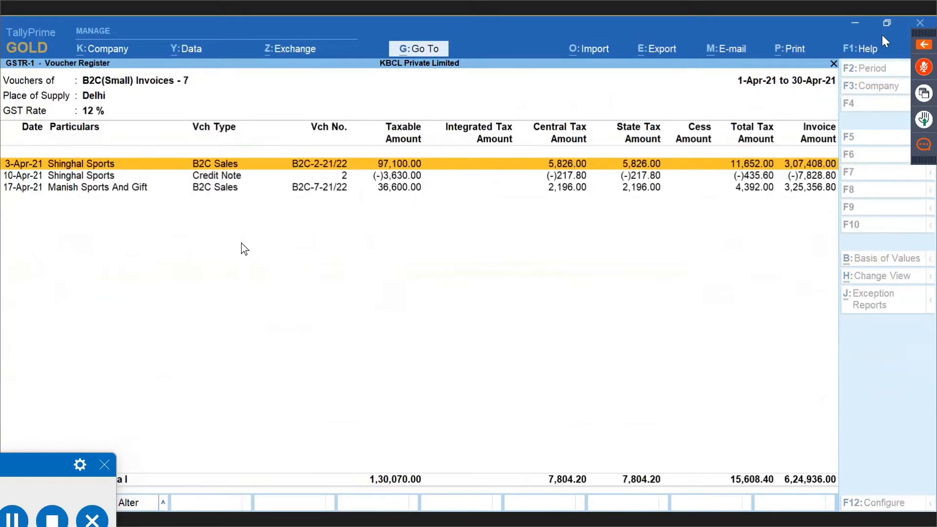
Open the 10-Apr-21 Shinghal Sports entry, confirm it is Credit Note No. 2, and quit unchanged.
key(Down)
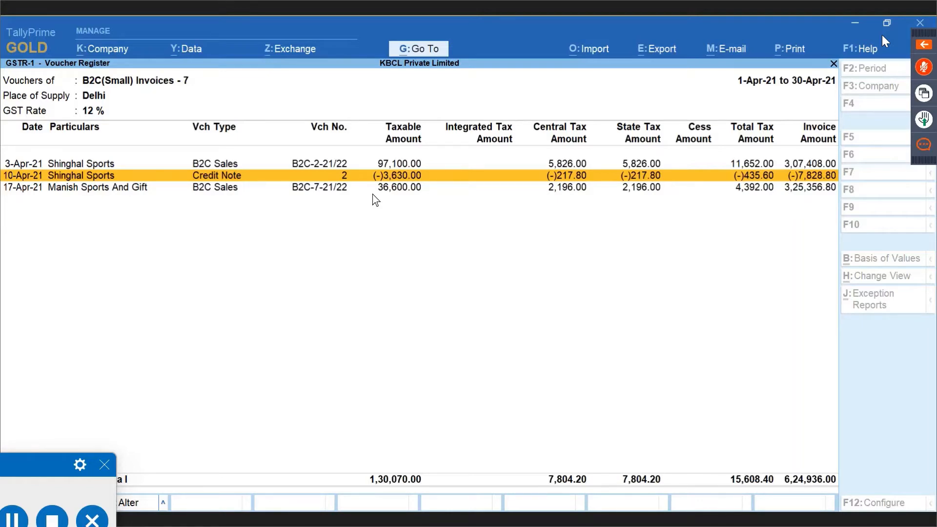
key(Return)
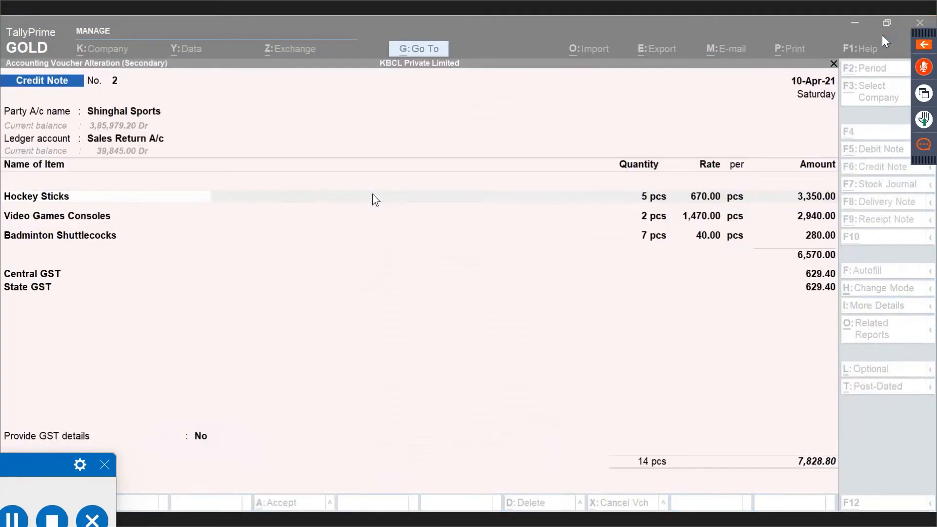
key(Escape)
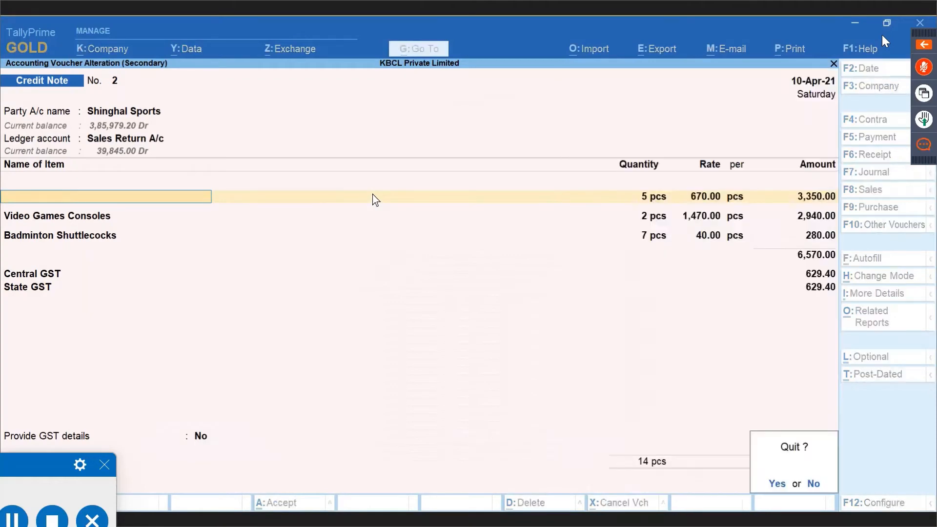
key(y)
key(Down)
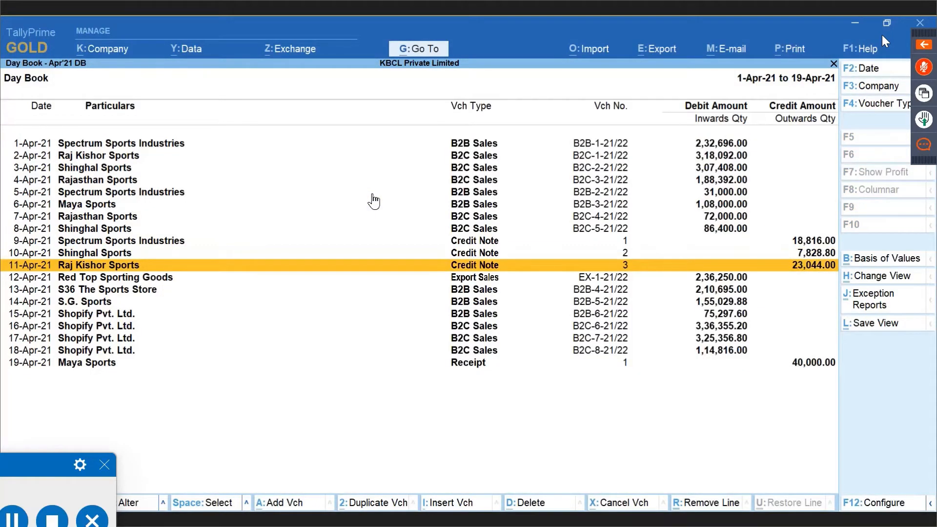
Open Credit Note No. 3 and inspect the Raj Kishor Sports ledger without saving.
key(Return)
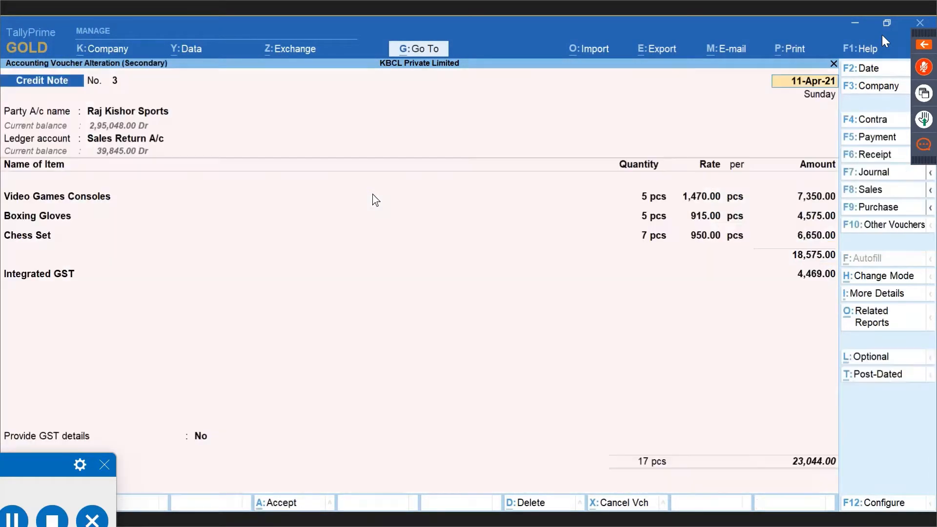
key(ctrl+Return)
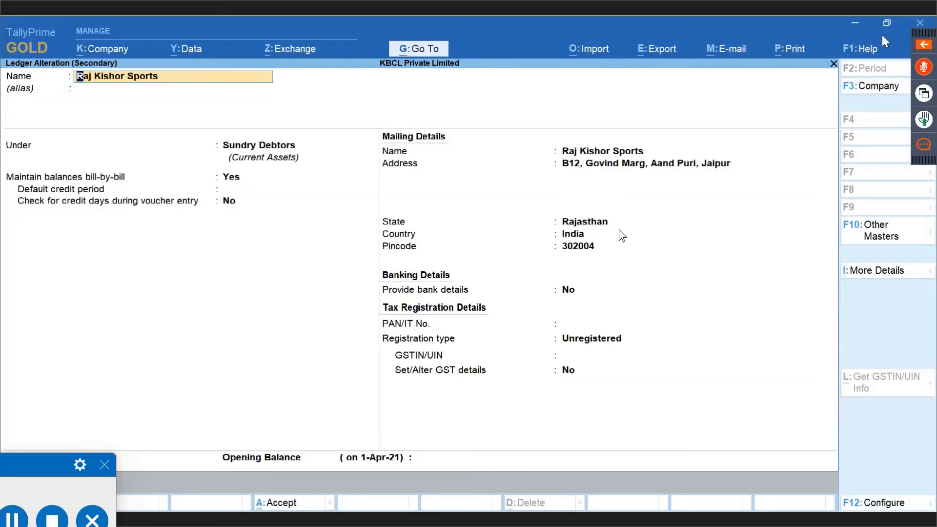
key(BackSpace)
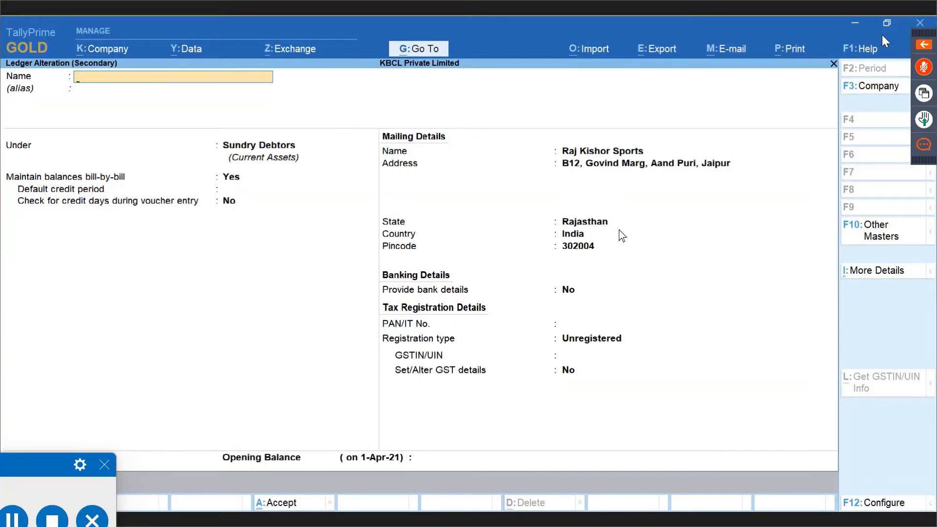
key(Escape)
key(Return)
key(Escape)
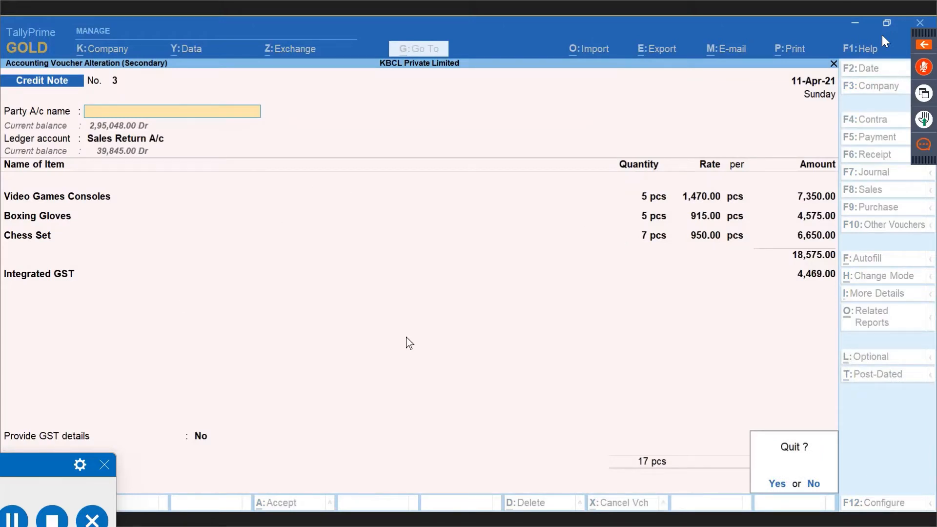
key(y)
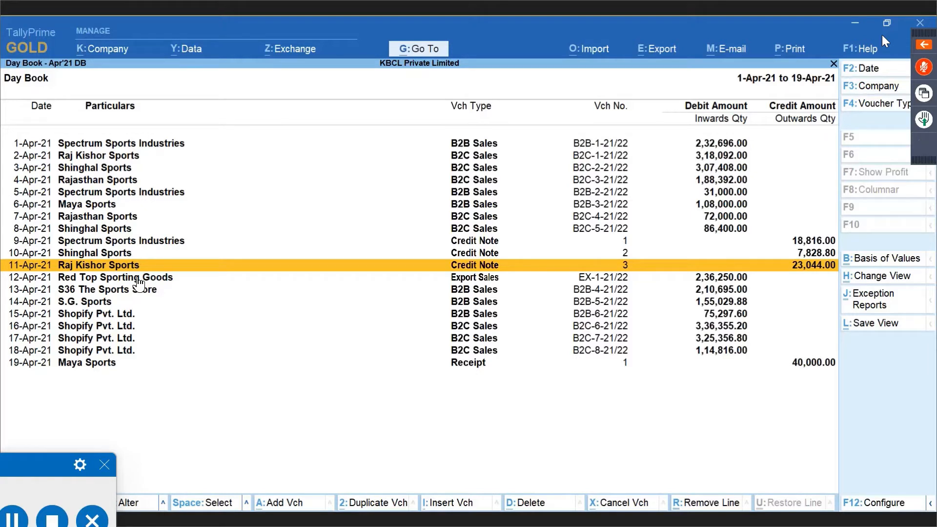
Look at the 2-Apr-21 Raj Kishor Sports B2C sale and quit without saving.
key(Up)
key(Up)
key(Up)
key(Up)
key(Up)
key(Up)
key(Up)
key(Up)
key(Up)
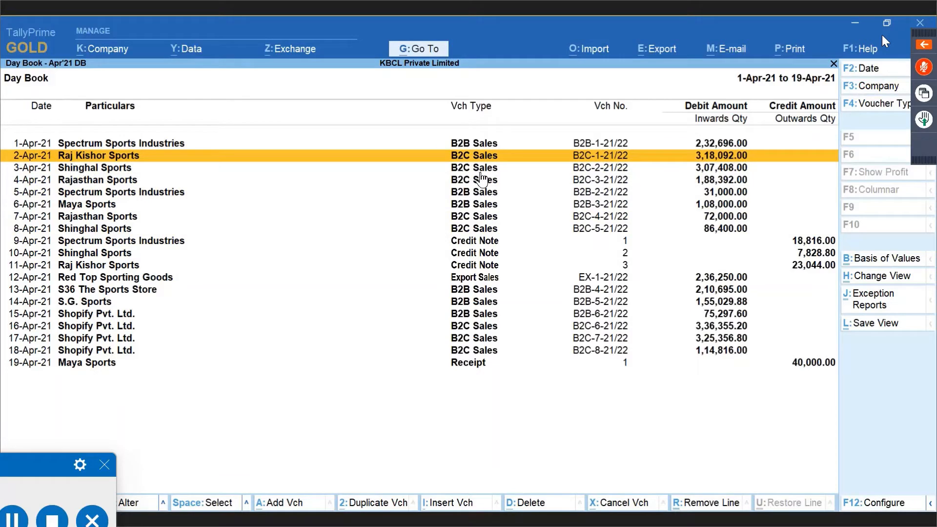
key(Return)
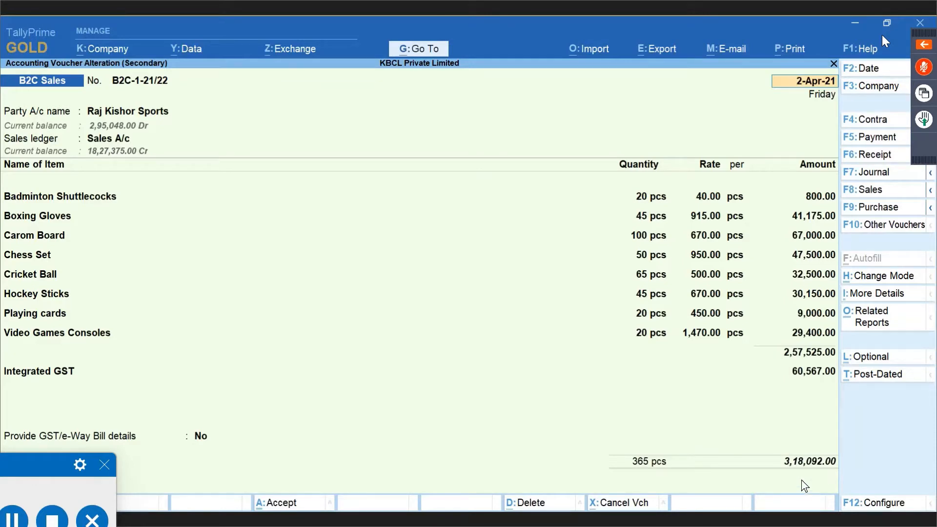
key(BackSpace)
key(Escape)
key(Return)
key(Down)
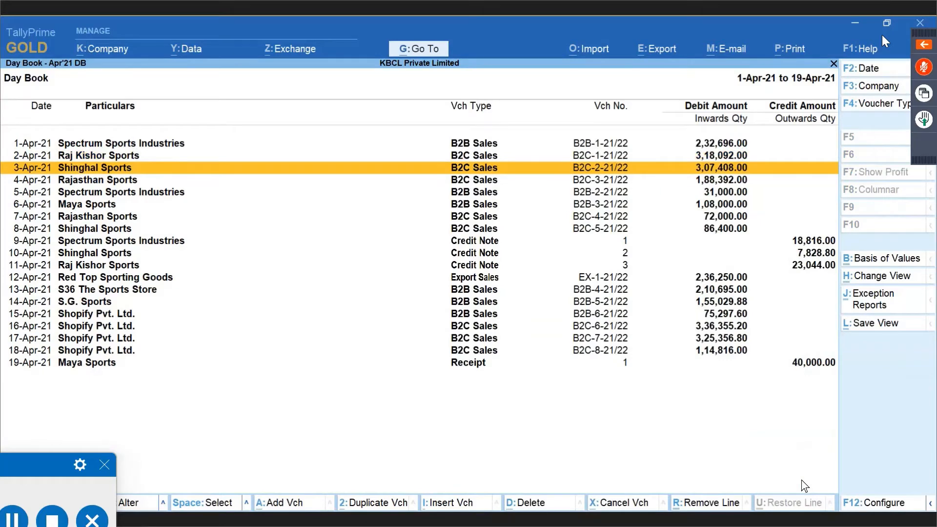
Reopen the 11-Apr Raj Kishor Sports credit note, then back out to the GSTR-1 summary.
key(Down)
key(Down)
key(Down)
key(Down)
key(Down)
key(Down)
key(Down)
key(Down)
key(Return)
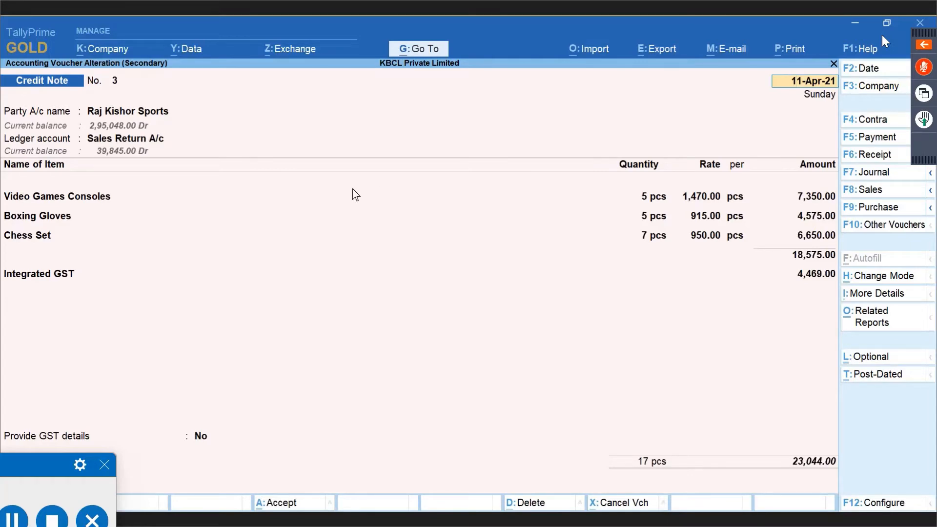
key(ctrl+a)
key(Escape)
key(Down)
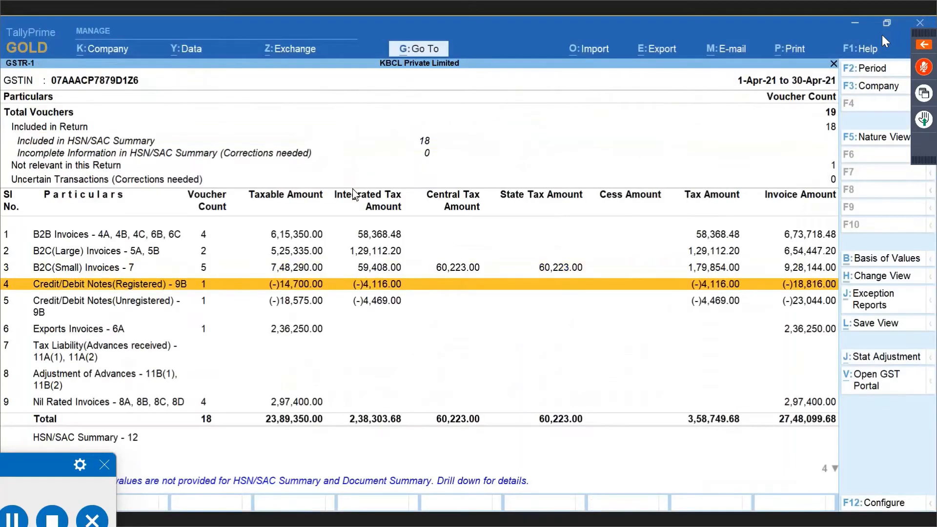
Confirm Credit Note No. 3 at (-)23,044.00 in the unregistered notes register, then return to the Day Book.
key(Down)
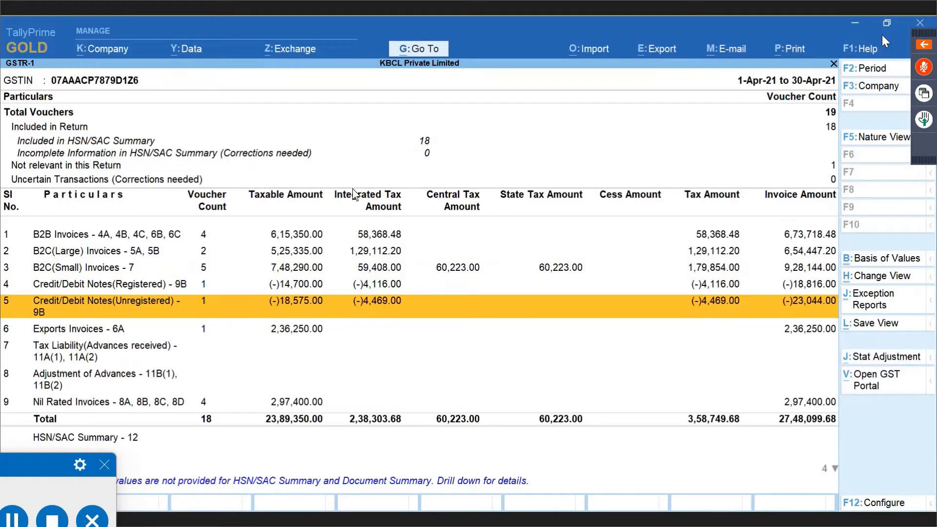
key(Return)
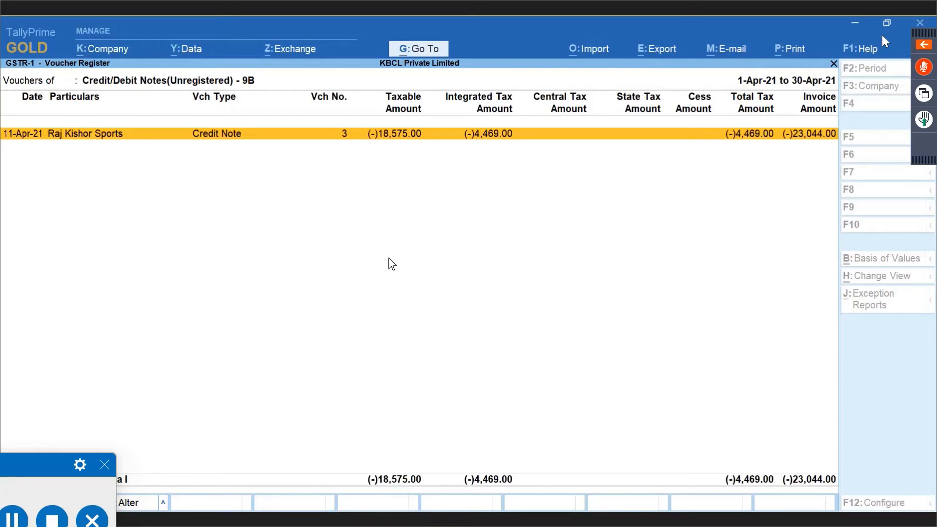
key(Escape)
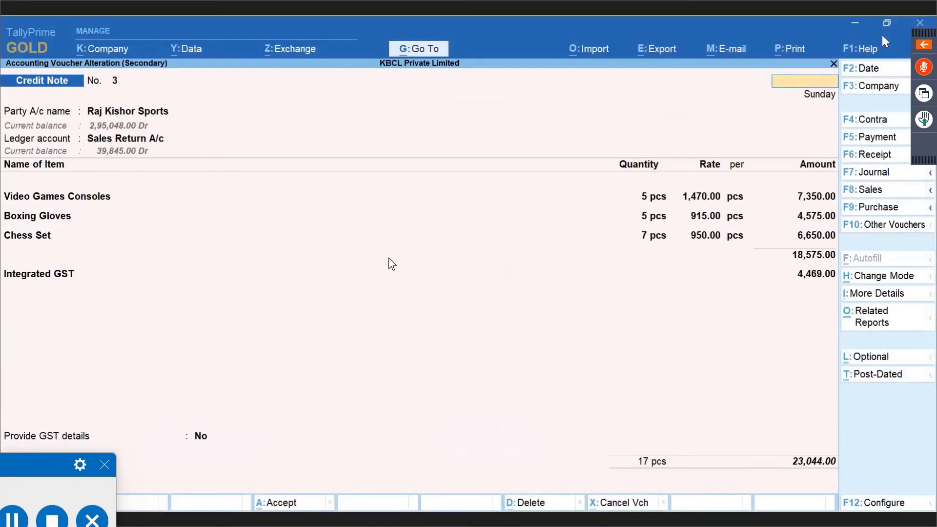
key(Escape)
key(y)
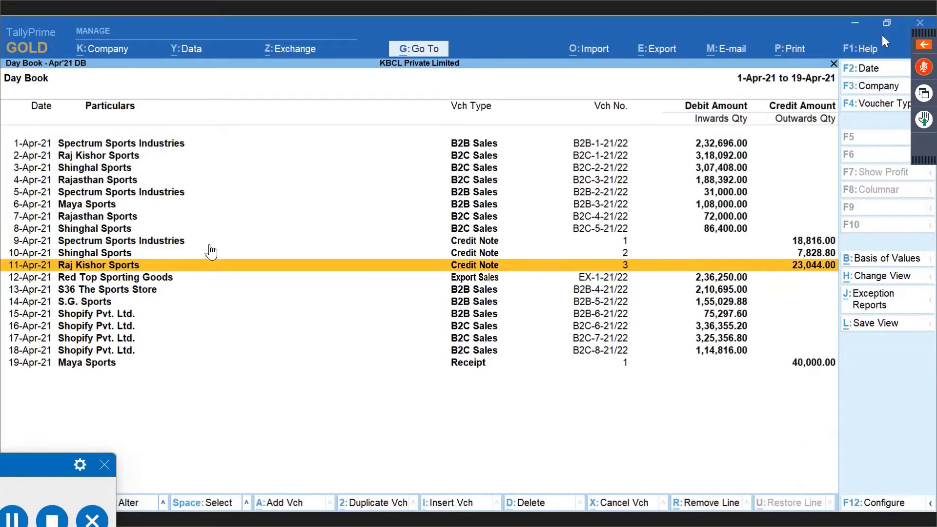
key(Down)
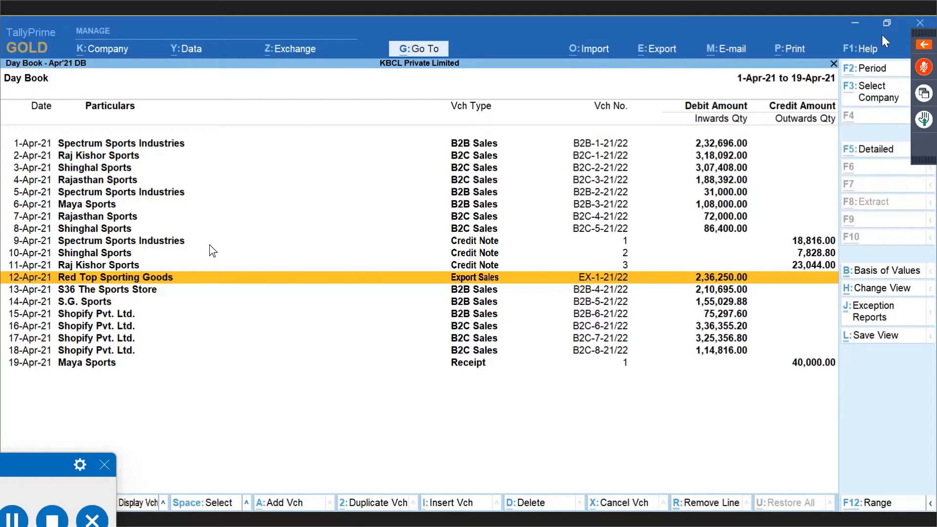
Browse the GSTR-1 summary rows around Exports Invoices - 6A, B2C(Large) and advances.
key(alt+Tab)
key(Down)
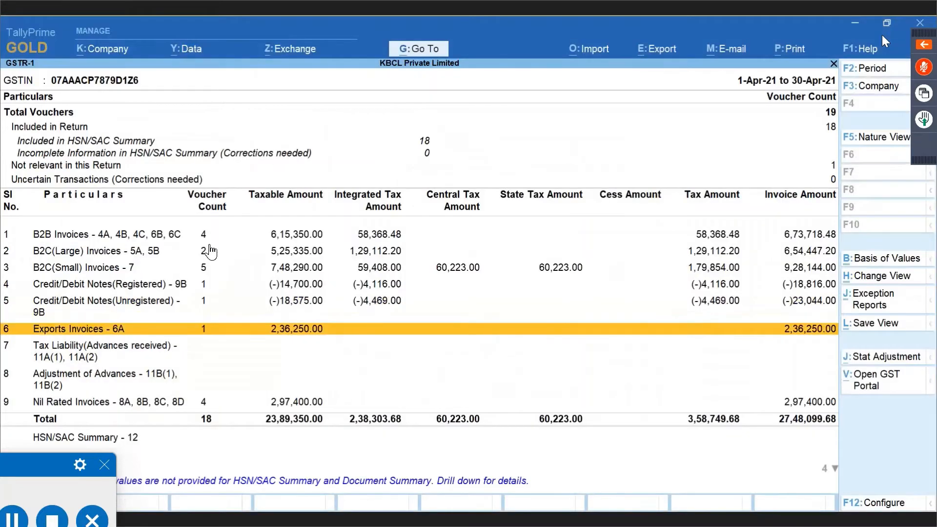
key(Up)
key(Up)
key(Up)
key(Up)
key(Up)
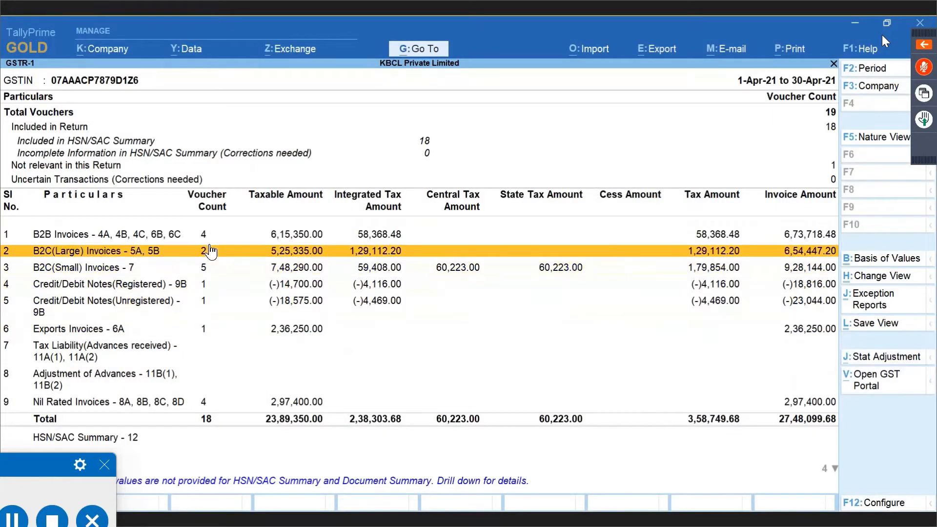
key(Down)
key(Down)
key(Down)
key(Down)
key(Down)
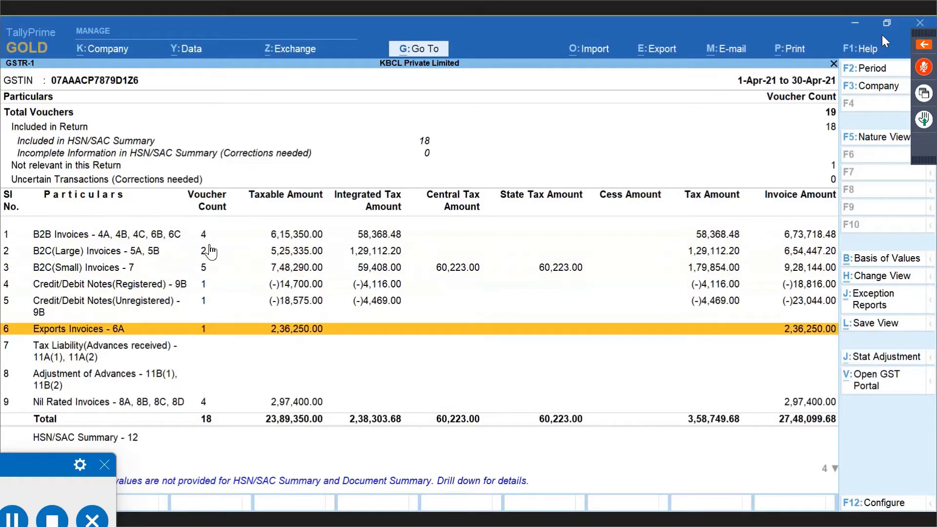
key(Down)
key(Down)
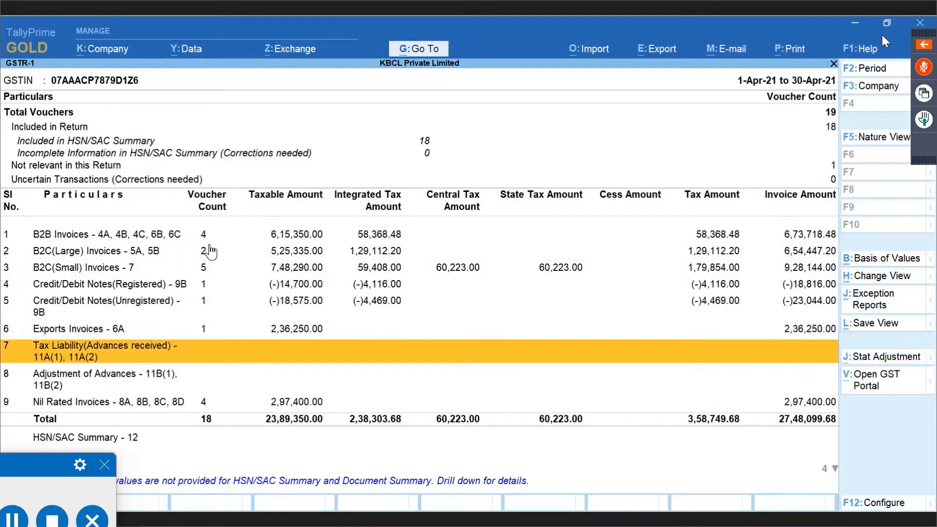
key(Up)
key(Down)
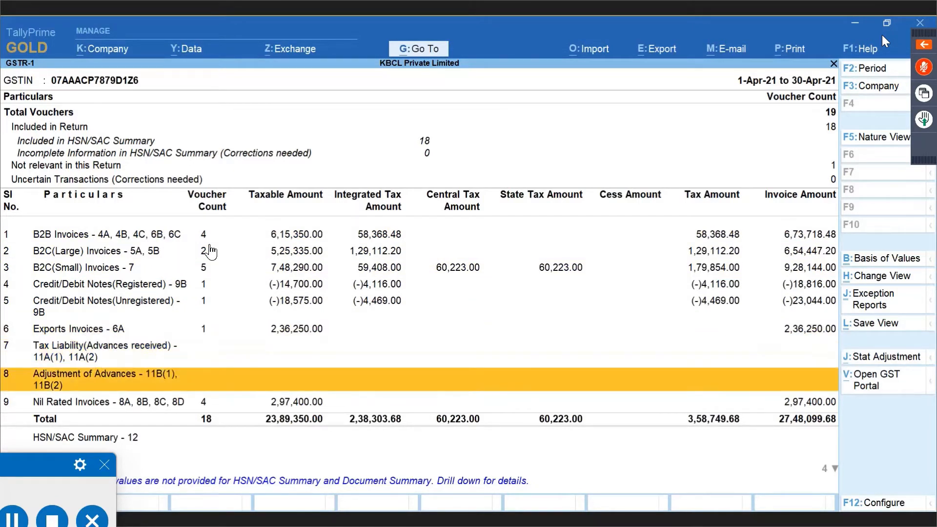
key(Up)
key(Up)
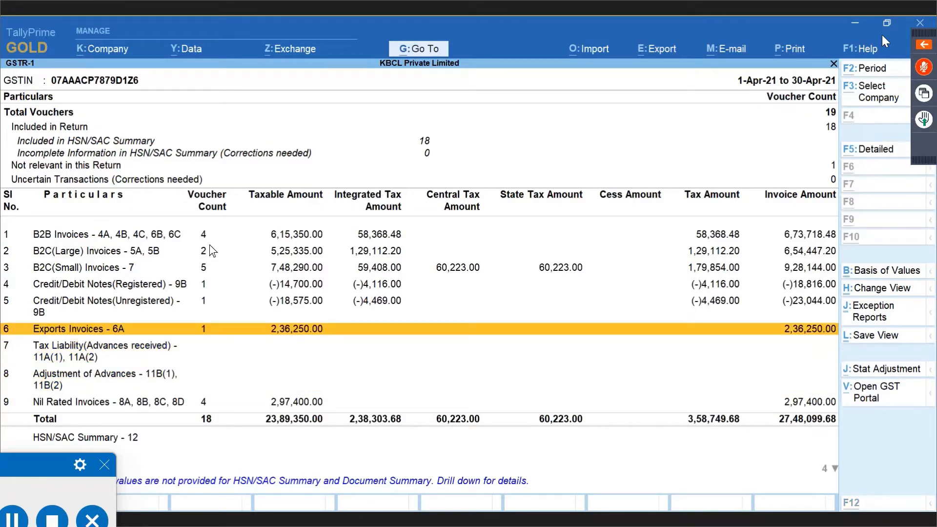
Open the 12-Apr Red Top Sporting Goods export sale EX-1-21/22 from the Day Book for alteration.
key(alt+Tab)
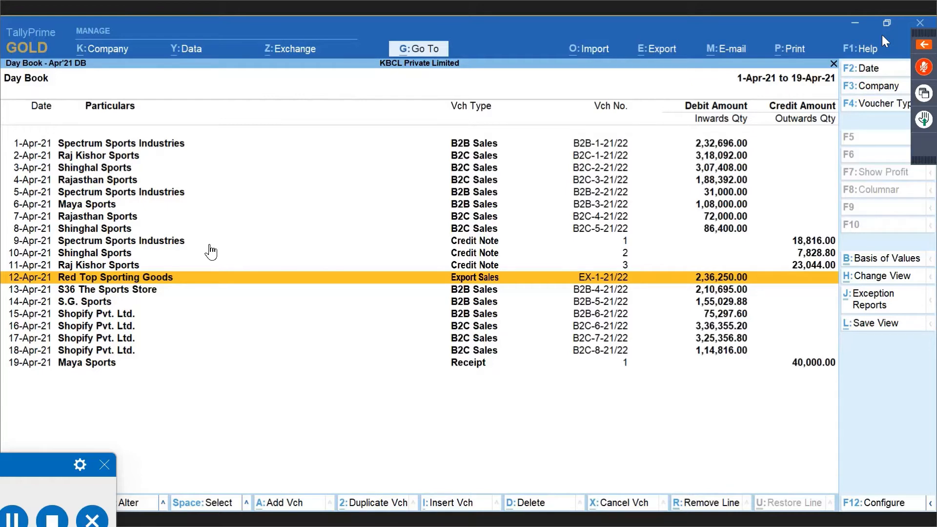
key(Return)
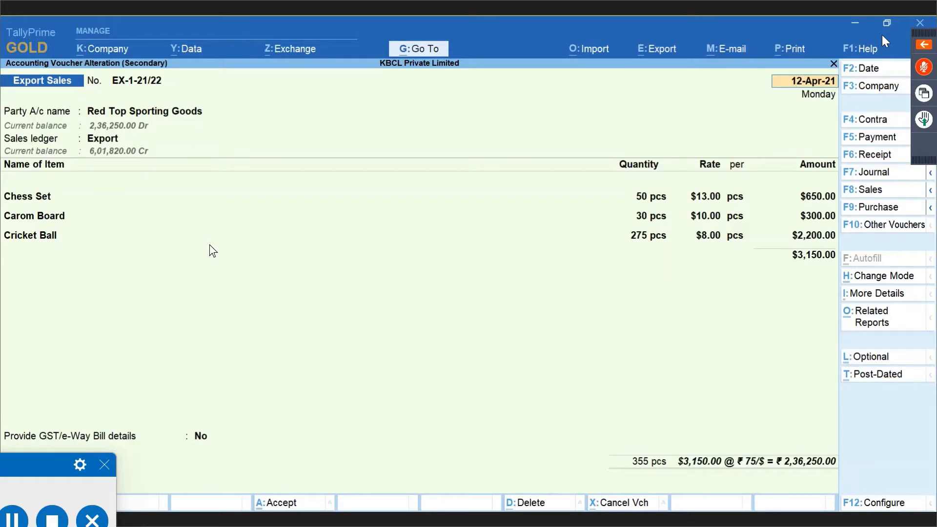
click(10, 308)
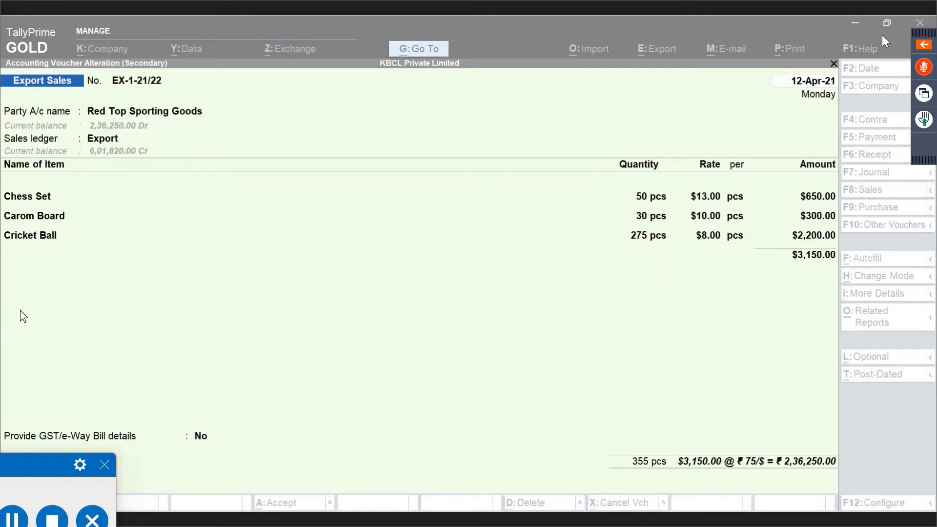
click(459, 253)
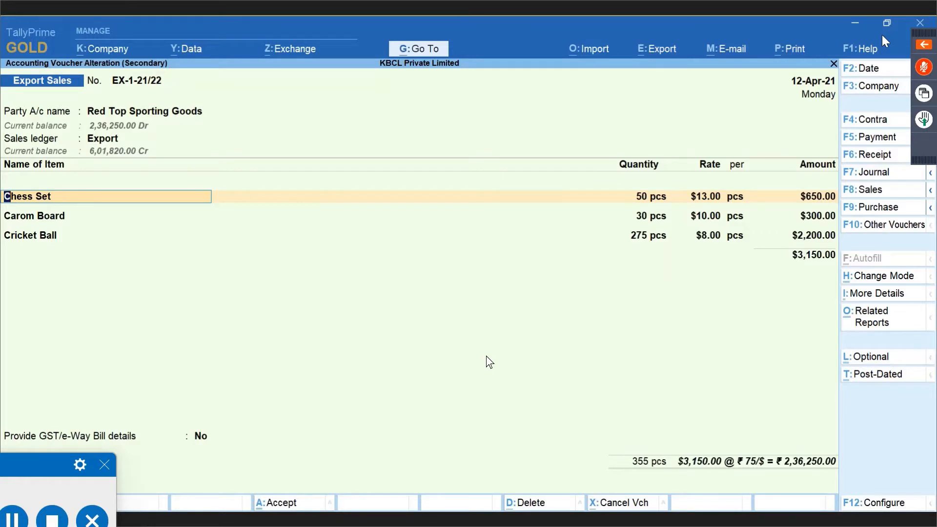
Accept the Red Top Sporting Goods ledger unchanged and show the Export ledger's Exports LUT/Bond classification.
key(Return)
key(BackSpace)
key(BackSpace)
key(BackSpace)
key(BackSpace)
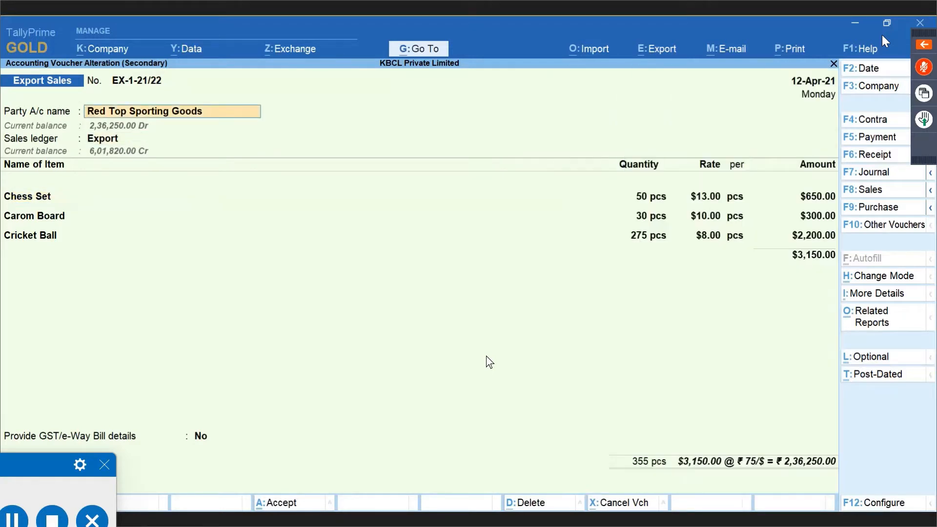
key(Return)
key(ctrl+Return)
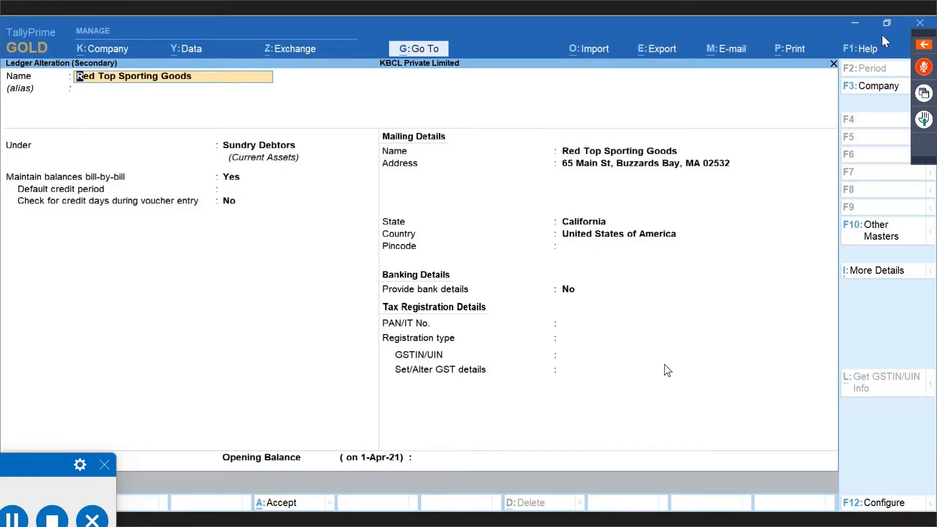
key(ctrl)
key(ctrl+a)
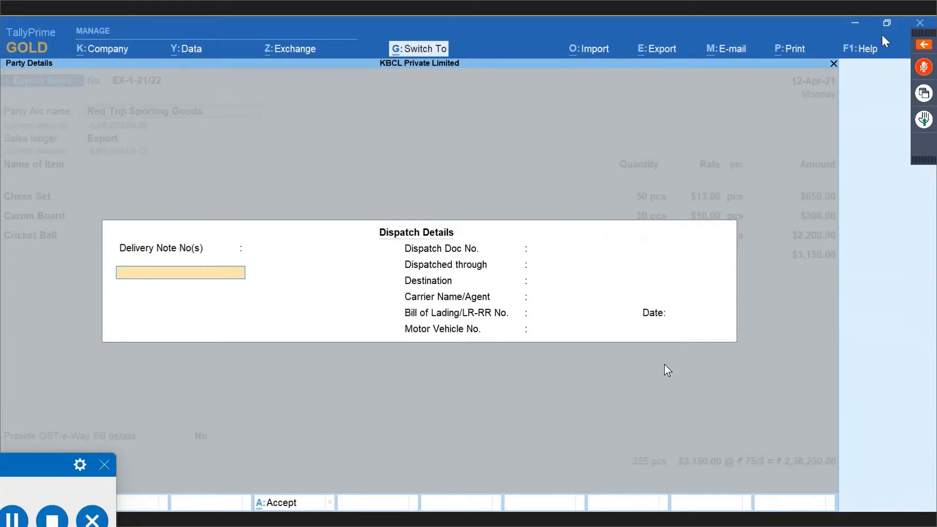
key(ctrl+a)
key(ctrl+a)
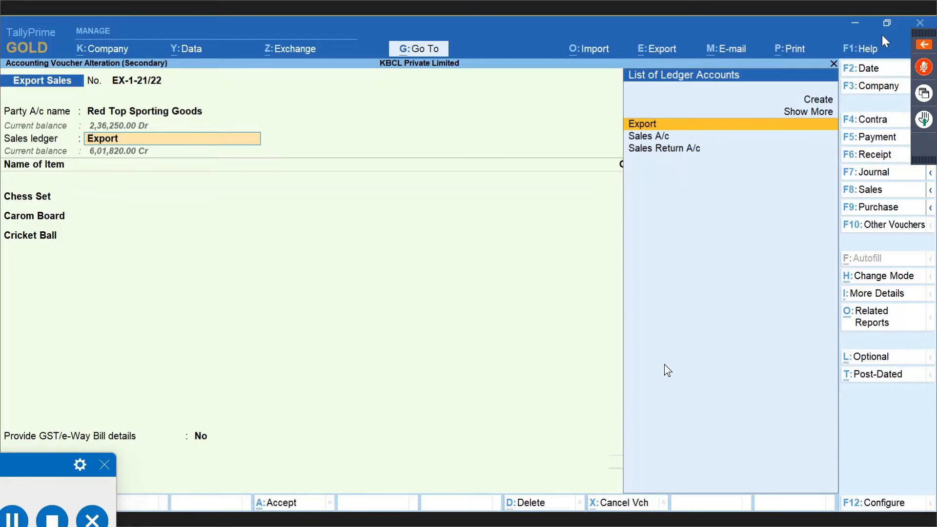
key(Return)
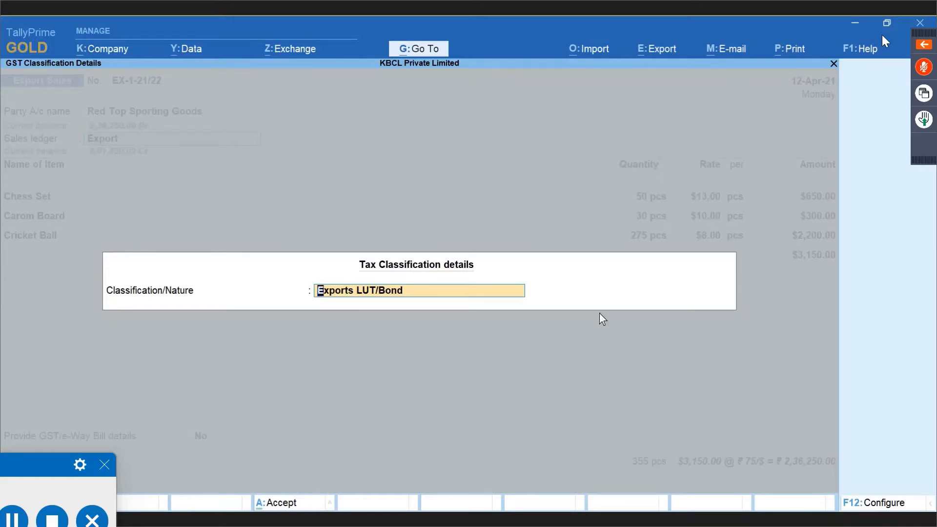
Close the tax classification and move through the Chess Set and Cricket Ball item lines.
key(Return)
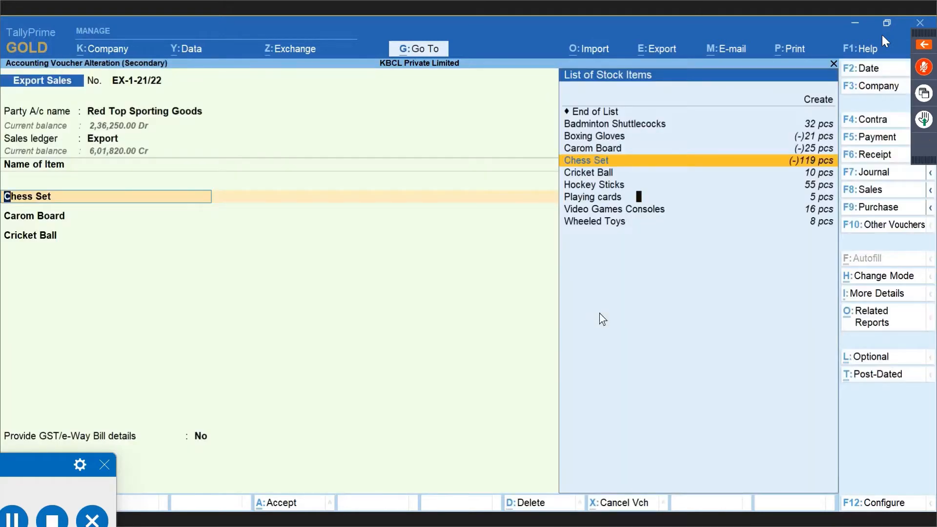
key(Return)
key(Return)
key(Return)
key(Return)
key(Return)
key(Return)
key(Return)
key(Return)
key(Return)
key(Return)
key(Return)
key(Return)
key(Return)
key(Return)
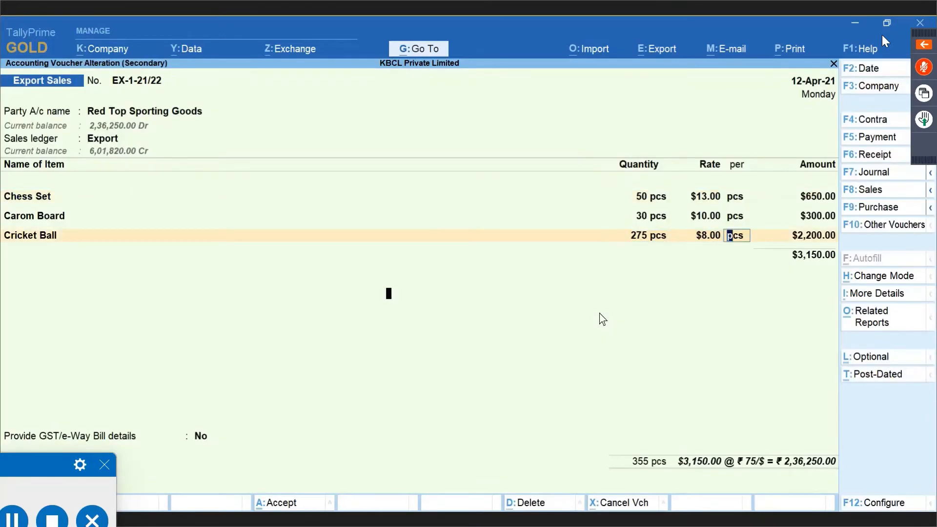
key(Return)
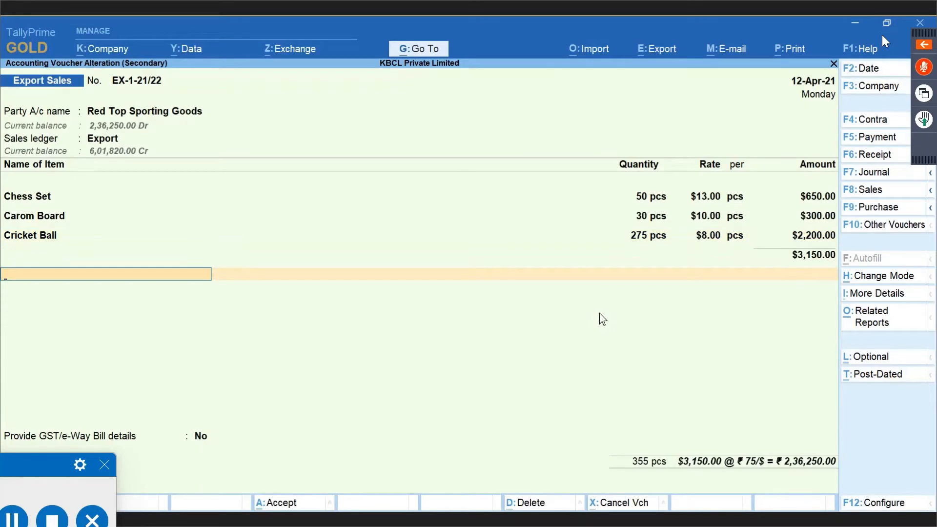
key(Return)
key(Return)
key(Return)
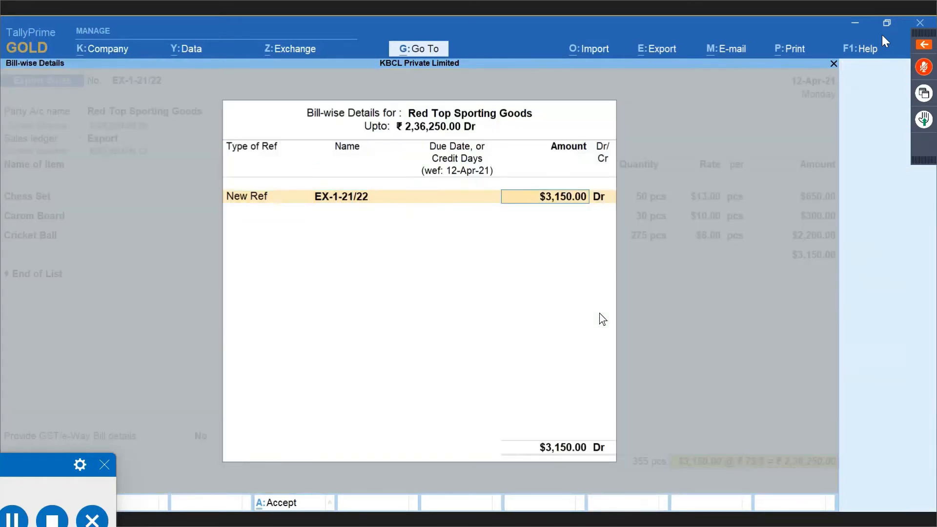
key(Return)
key(Return)
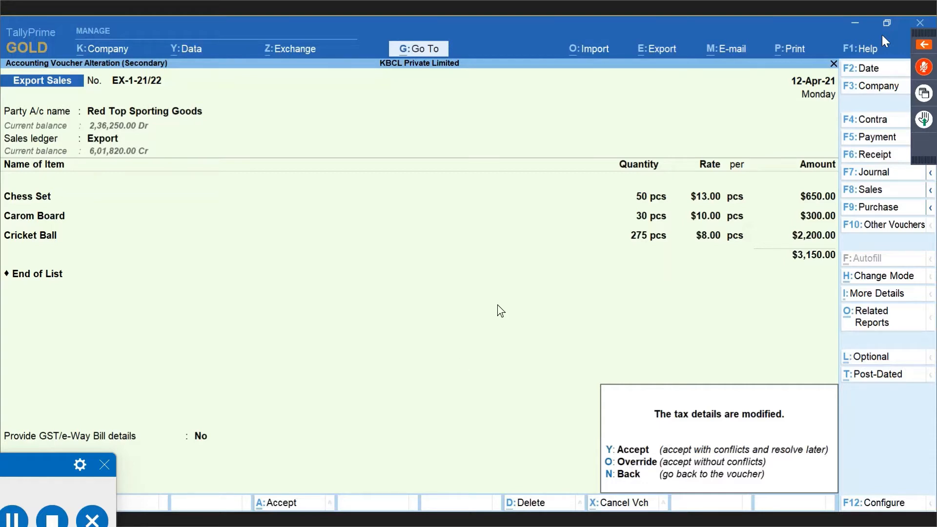
Accept the modified tax details and save EX-1-21/22 without generating an e-Way Bill.
click(636, 462)
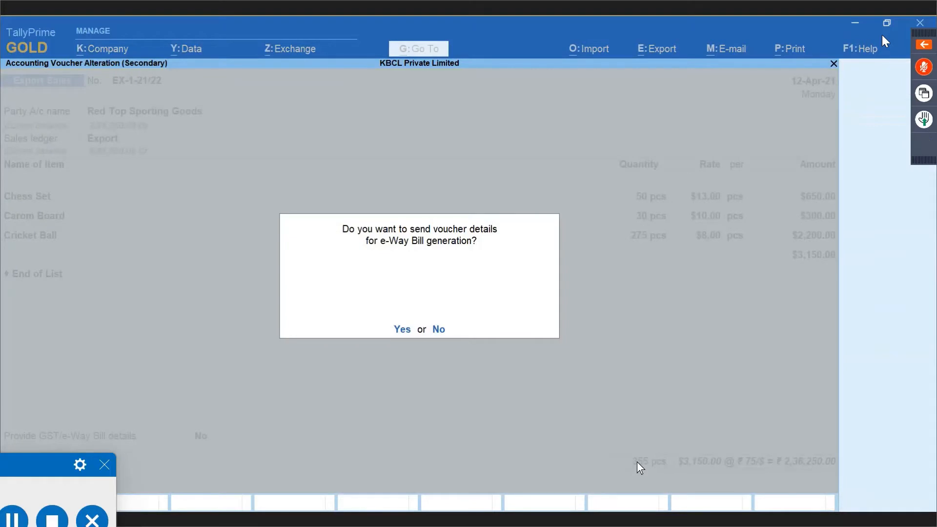
key(n)
key(alt)
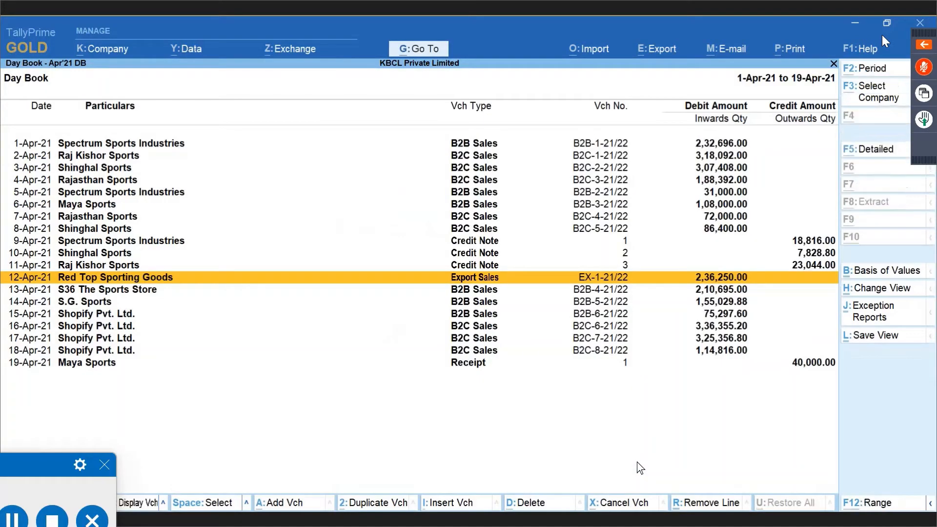
Check that Exports Invoices - 6A shows 1 voucher, EX-1-21/22, at 2,36,250.00 taxable value.
key(alt+Tab)
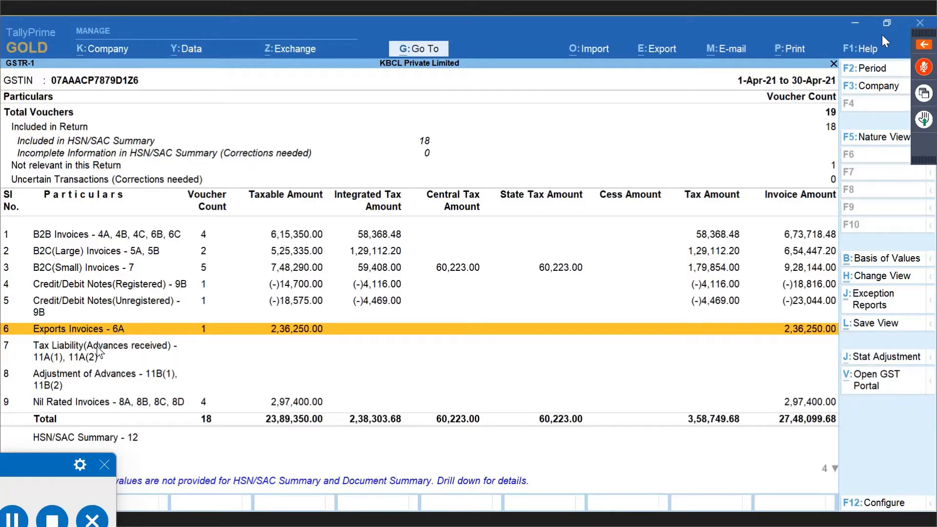
key(Return)
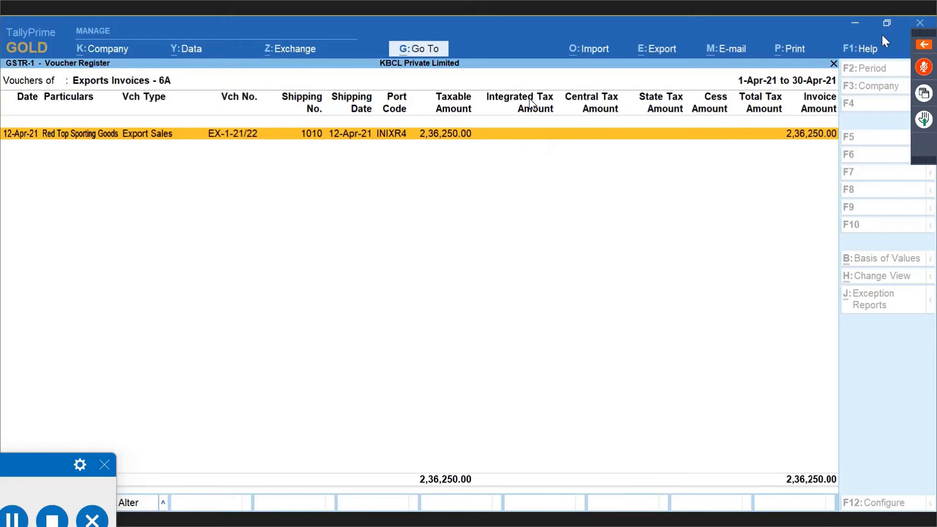
key(Escape)
key(alt+Tab)
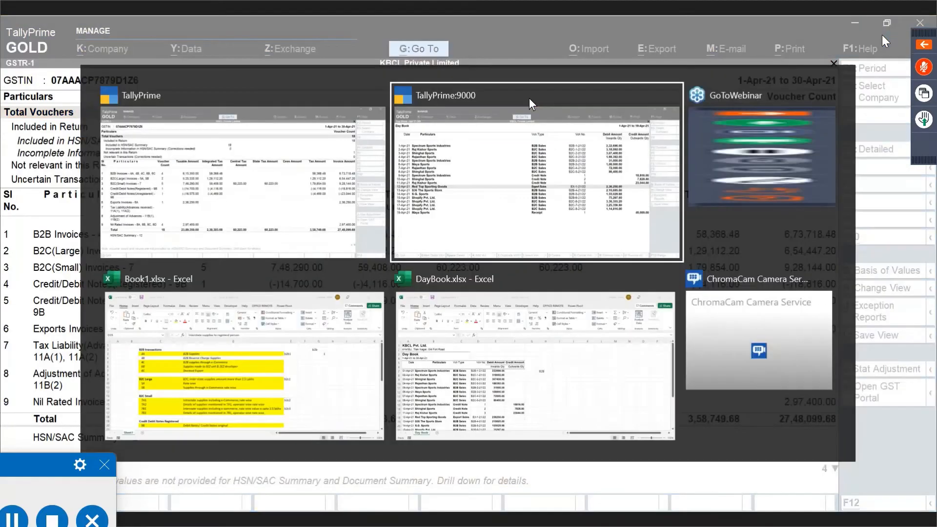
Select the 13-Apr-21 S36 The Sports Store B2B Sales row in the Day Book.
key(Down)
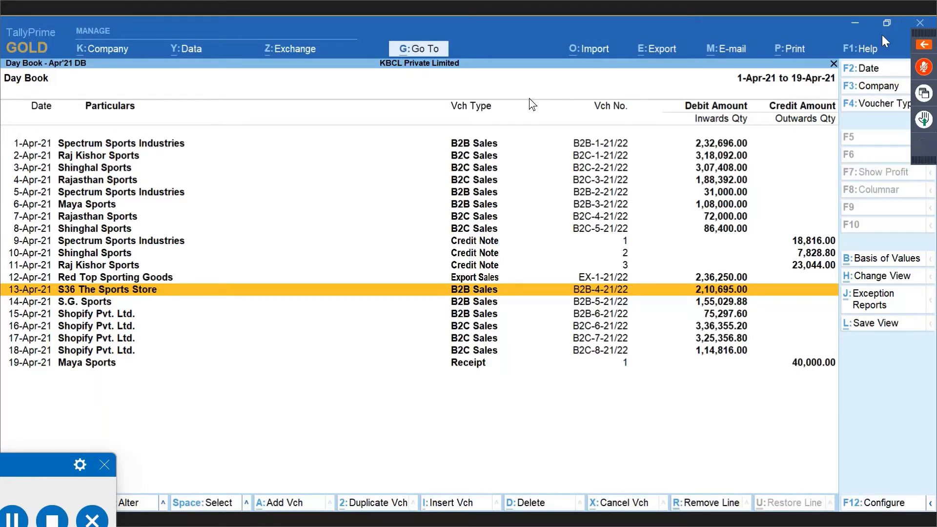
In voucher B2B-4-21/22, alter the S36 The Sports Store ledger: GST details Yes, party type SEZ.
key(Return)
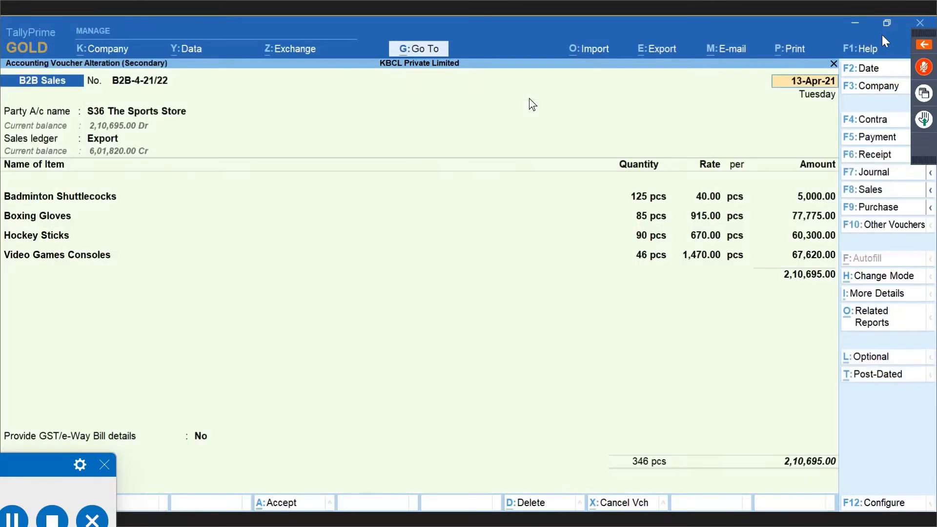
key(Return)
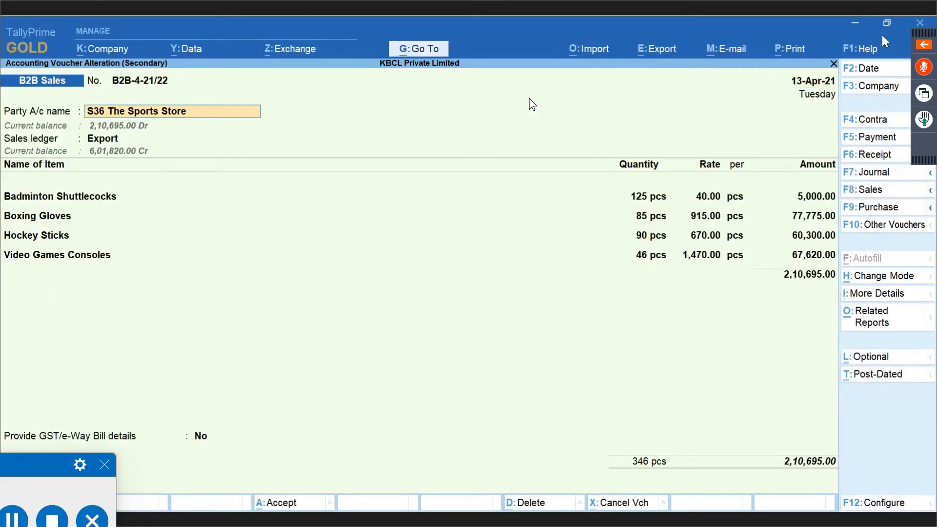
key(ctrl+Return)
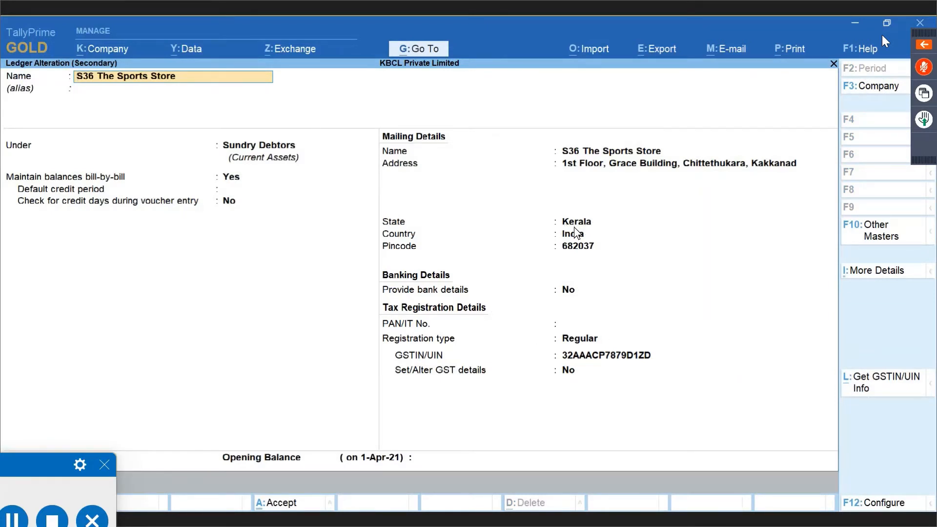
click(575, 367)
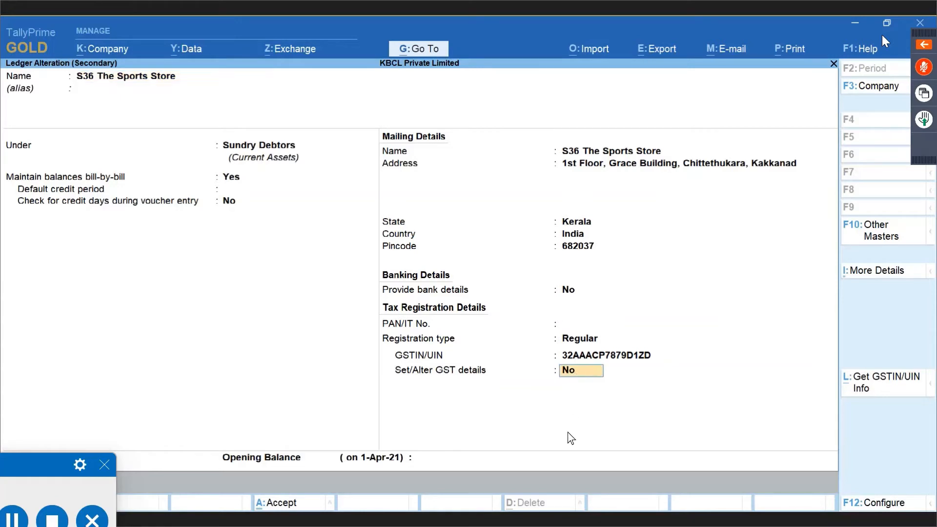
text(yes)
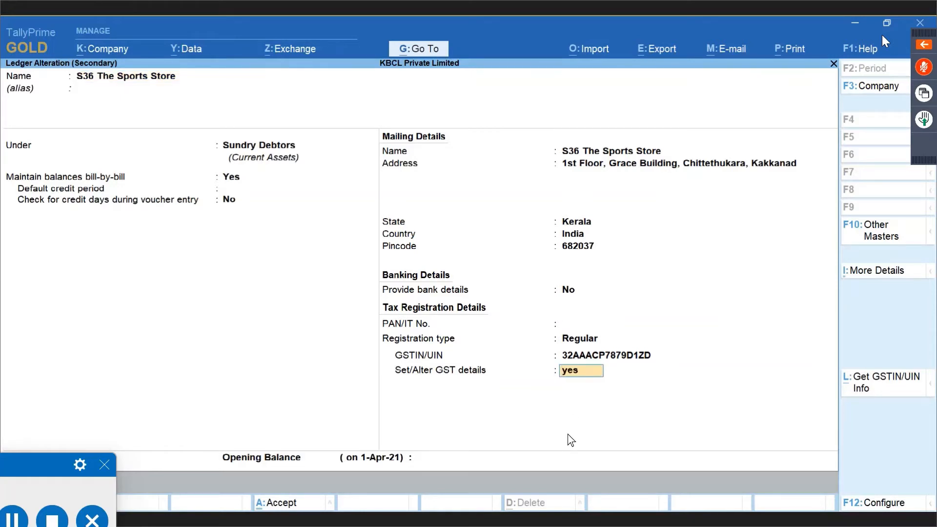
key(Return)
key(Return)
key(Return)
key(Return)
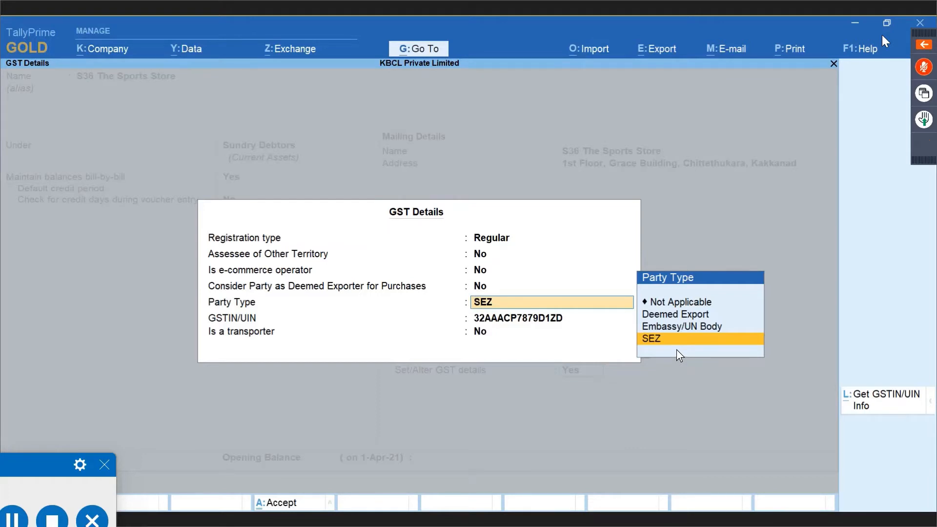
key(Return)
key(Return)
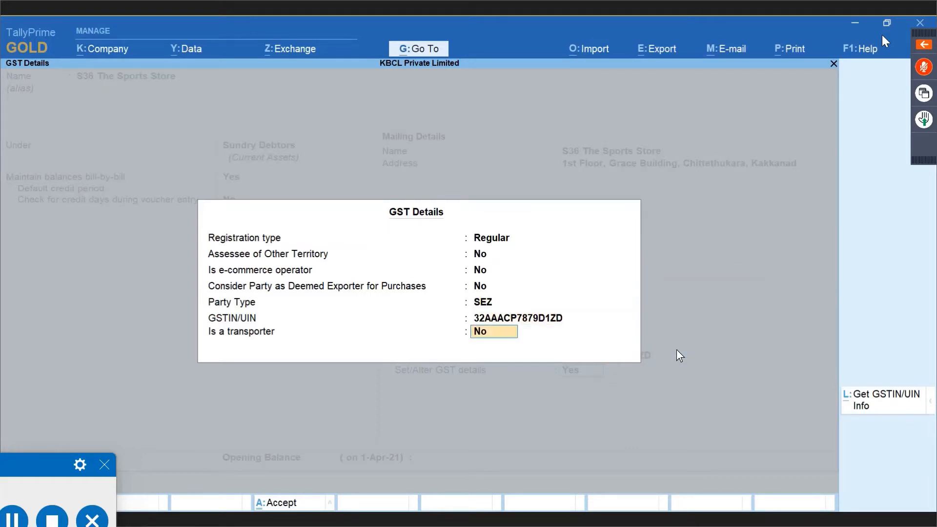
key(Return)
key(Return)
key(Return)
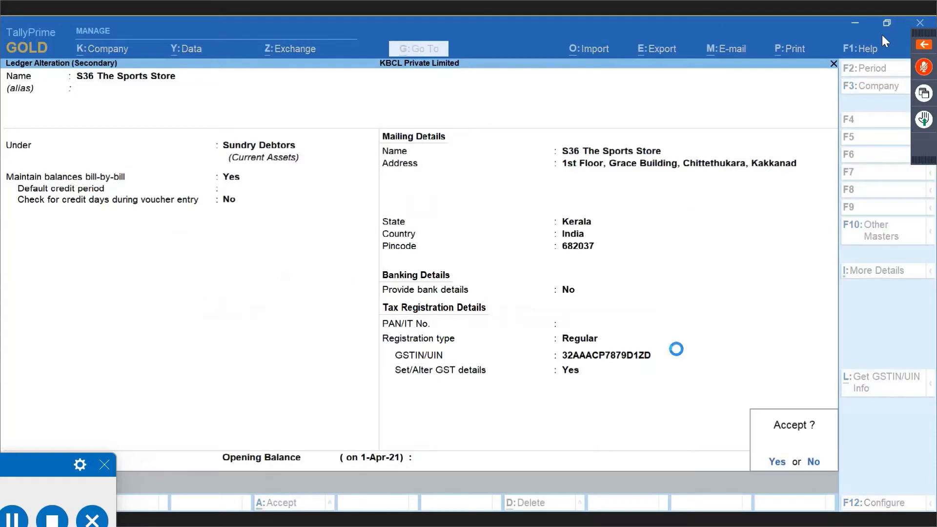
key(ctrl+a)
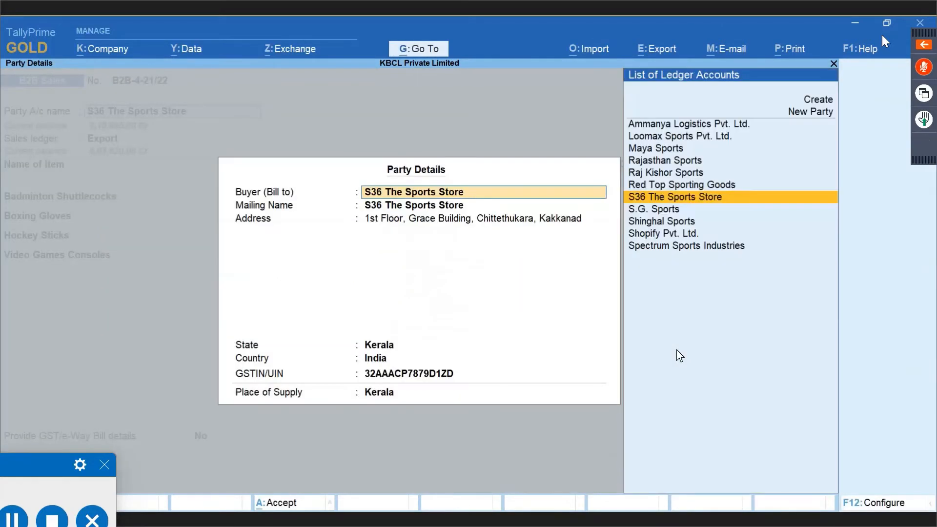
Keep Sales to SEZ - LUT/Bond and save B2B-4-21/22 at 2,10,695.00 without an e-Way Bill.
key(Return)
key(ctrl+a)
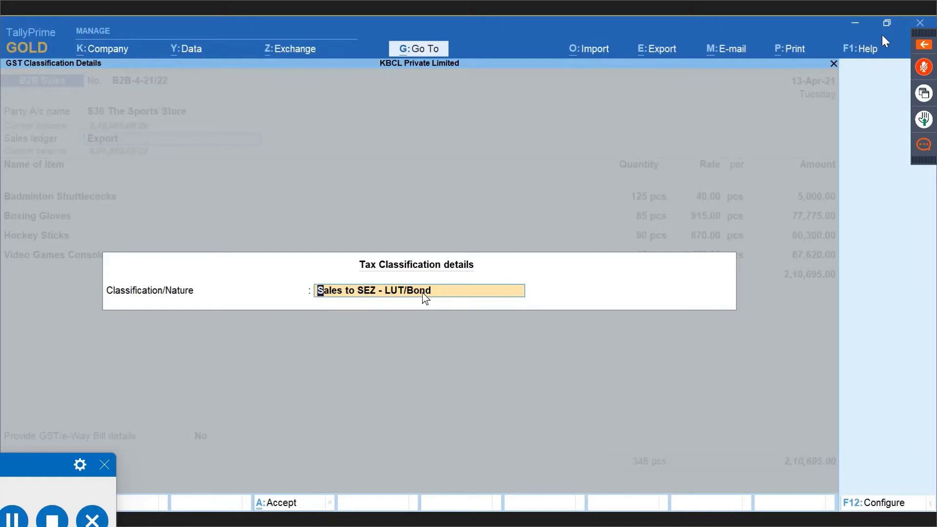
key(Return)
key(Return)
key(Return)
key(Return)
key(Return)
key(Return)
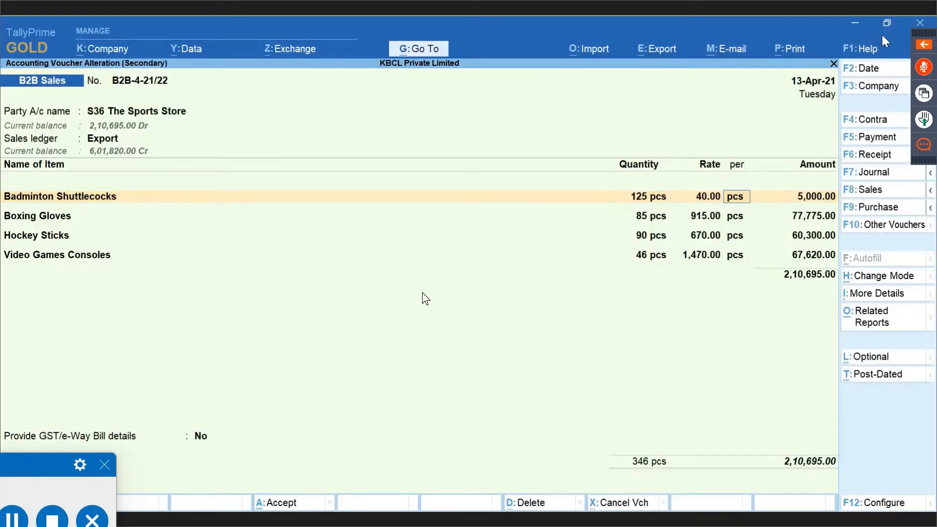
key(Return)
key(Return)
key(Return)
key(Return)
key(Return)
key(Return)
key(Return)
key(Return)
key(Return)
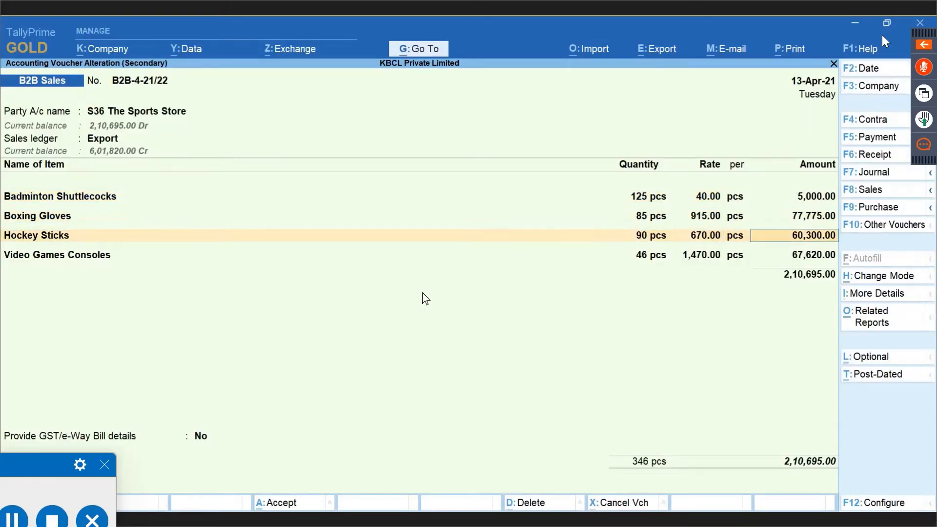
key(Return)
key(Return)
key(Return)
key(Return)
key(Return)
key(Return)
key(Return)
key(Return)
key(Return)
key(Return)
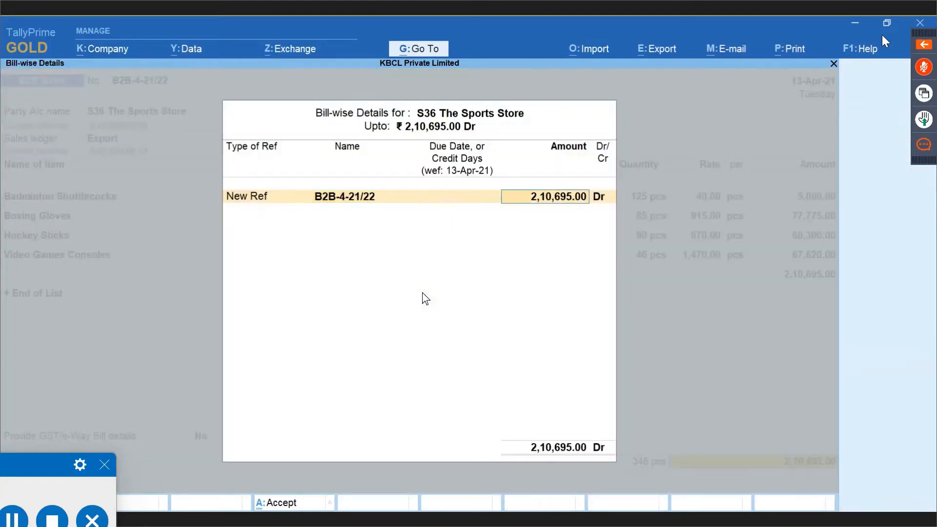
key(Return)
key(Return)
key(Return)
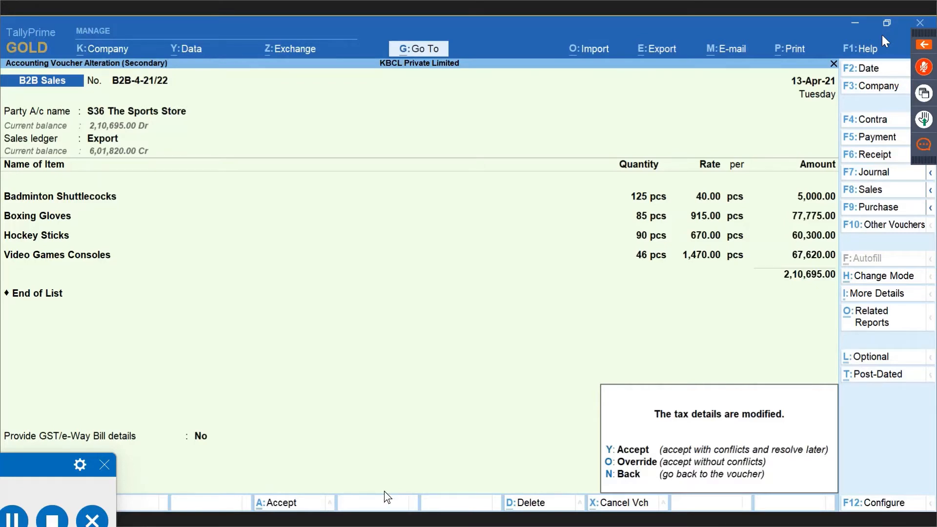
key(y)
key(n)
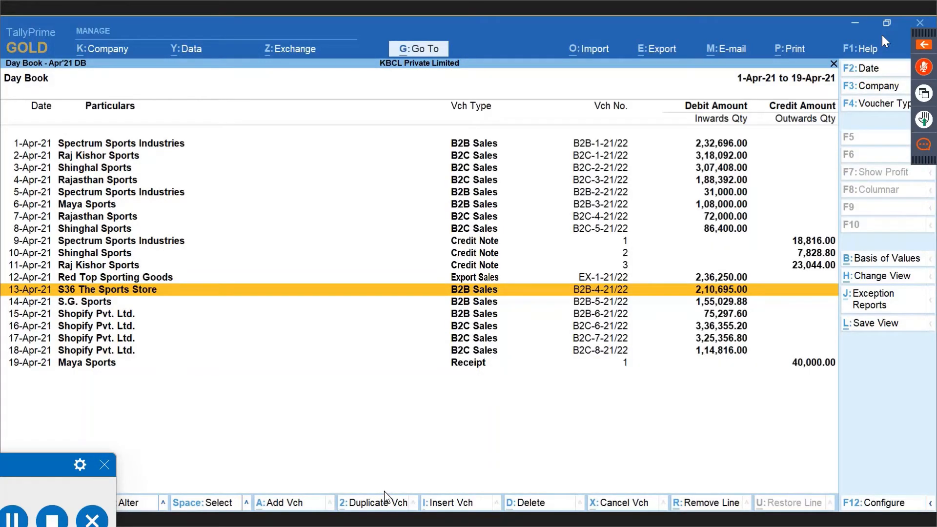
Check the B2B Invoices - 4A, 4B, 4C, 6B, 6C register shows S36's 2,10,695.00 invoice untaxed.
key(alt+Tab)
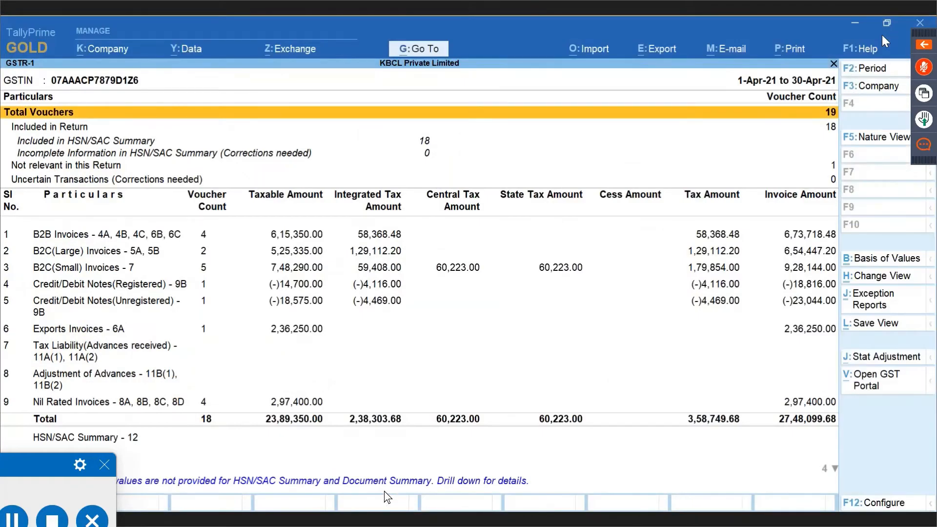
key(alt+Tab)
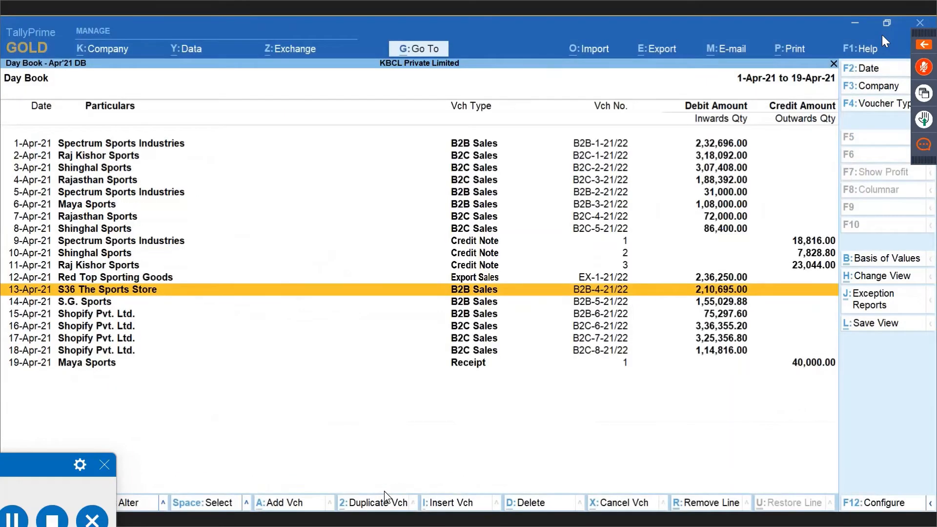
key(alt+Tab)
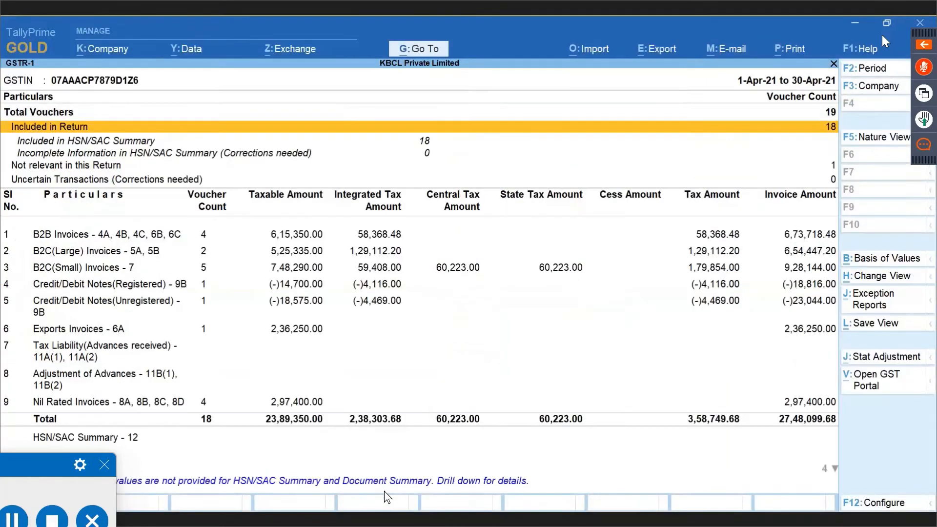
key(Down)
key(Down)
key(Down)
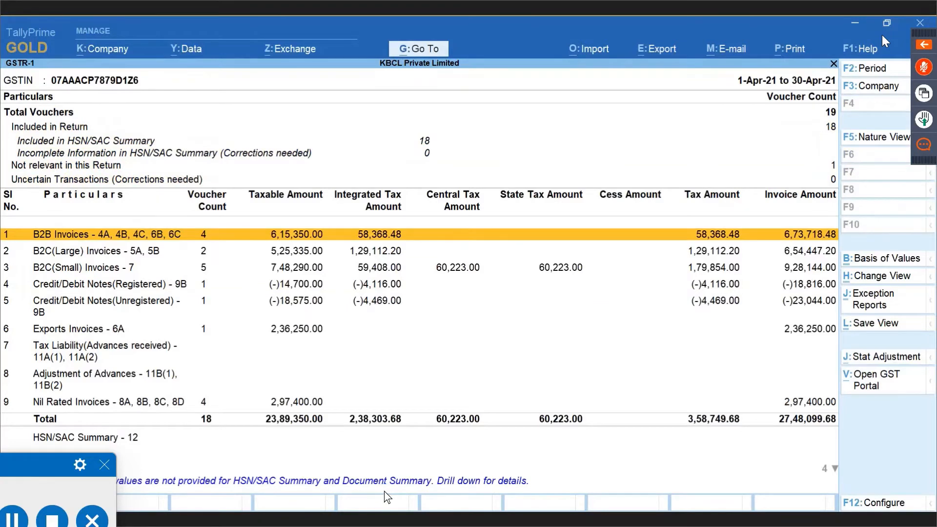
key(Return)
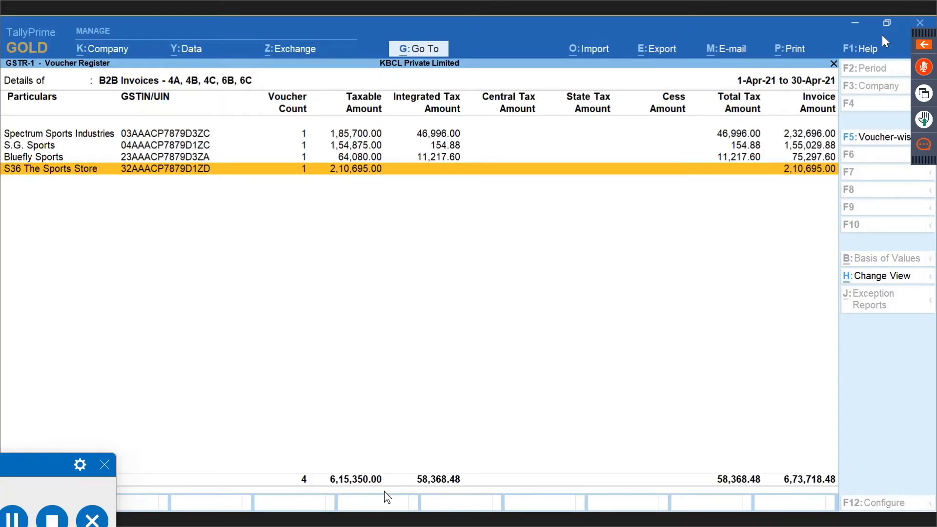
key(alt+Tab)
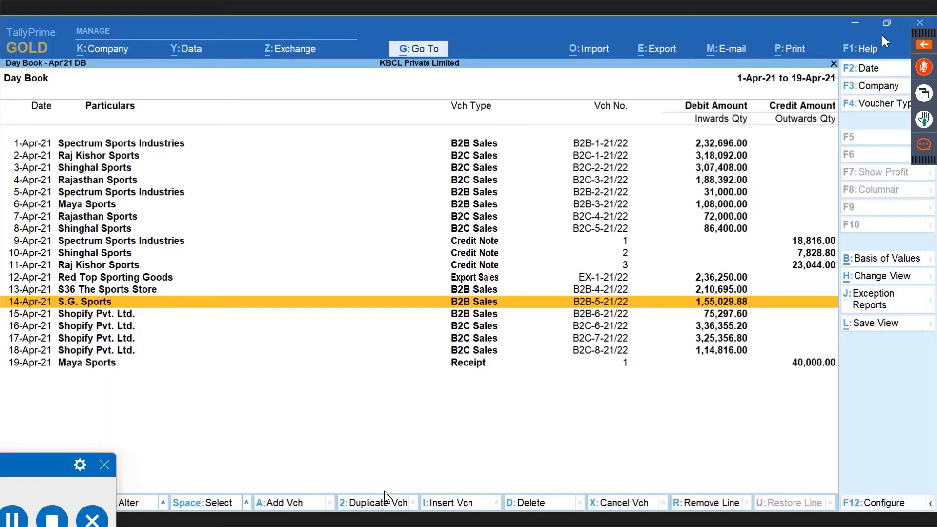
Open the 14-Apr-21 S.G. Sports sale from the Day Book and put its party ledger into alteration.
key(Return)
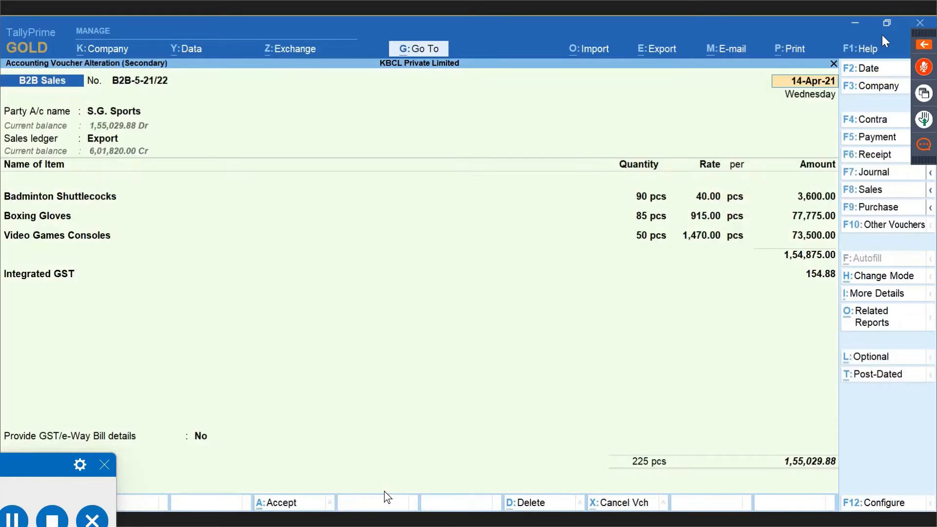
key(Return)
key(ctrl+Return)
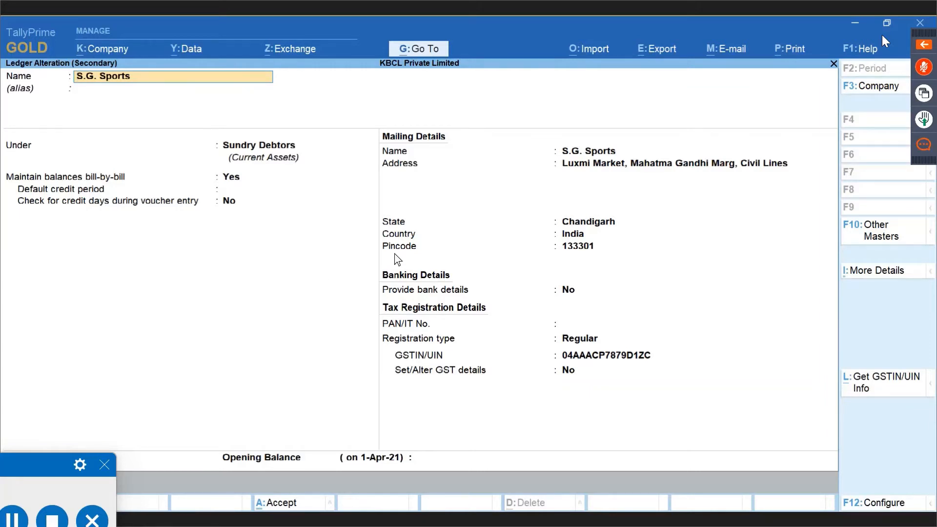
Turn on S.G. Sports' GST details, set party type Deemed Export, and save the ledger.
click(572, 371)
text(y)
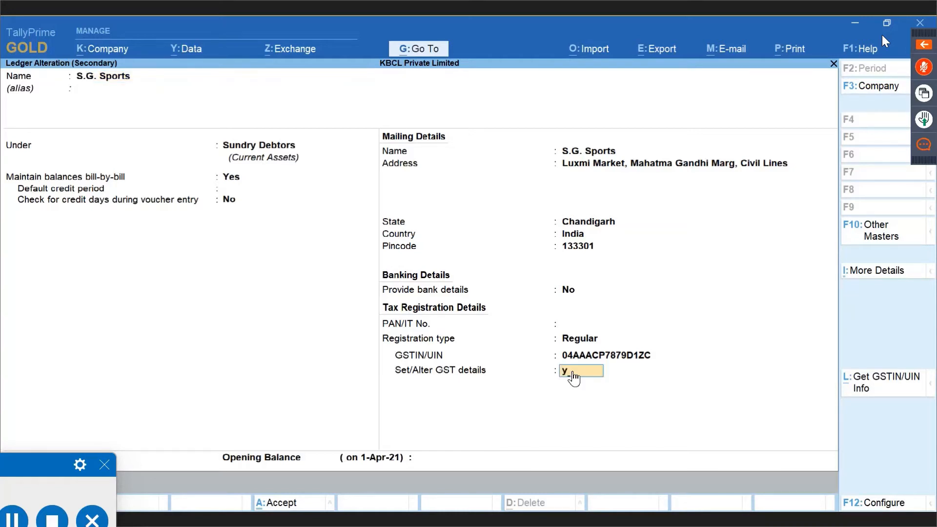
key(Return)
key(Return)
key(Return)
key(Return)
key(Return)
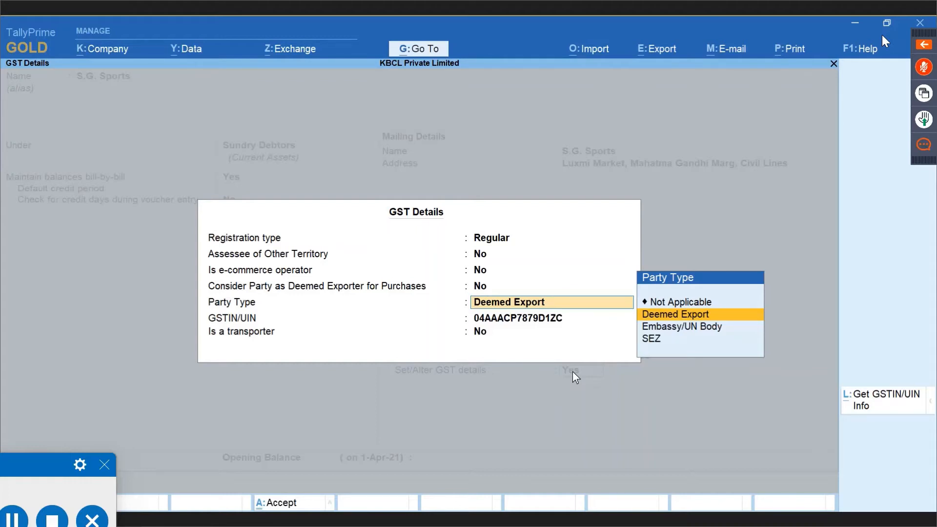
key(ctrl+a)
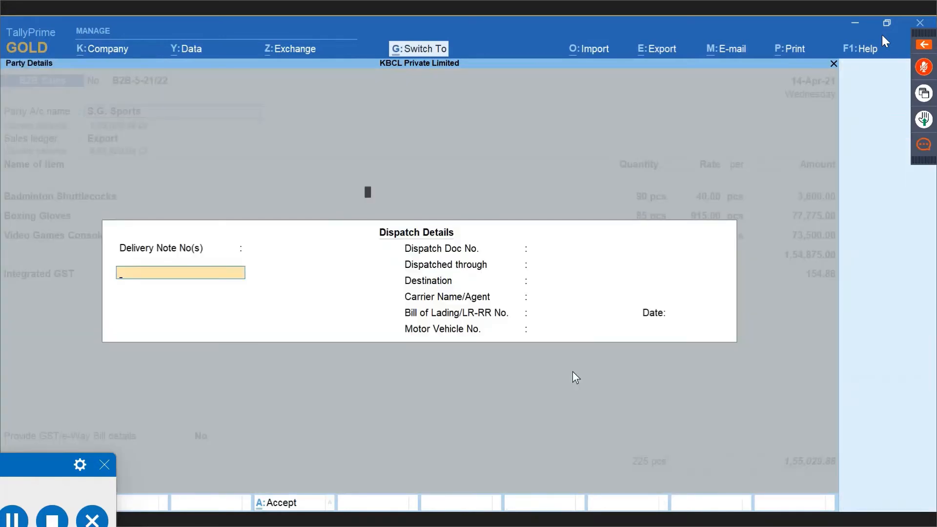
Return to the sale and set tax rate and cess overrides to Yes, showing Deemed Exports Taxable rates.
key(ctrl+a)
key(ctrl+a)
key(ctrl+a)
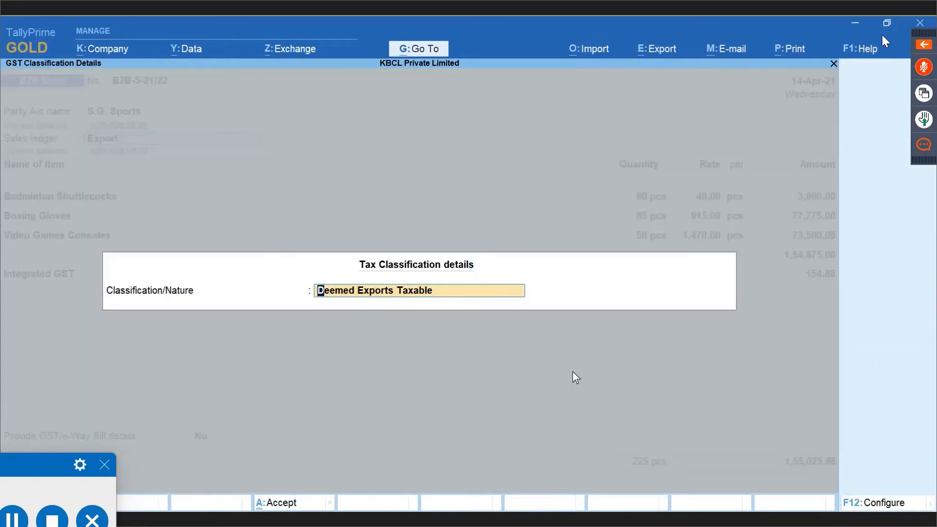
key(ctrl+a)
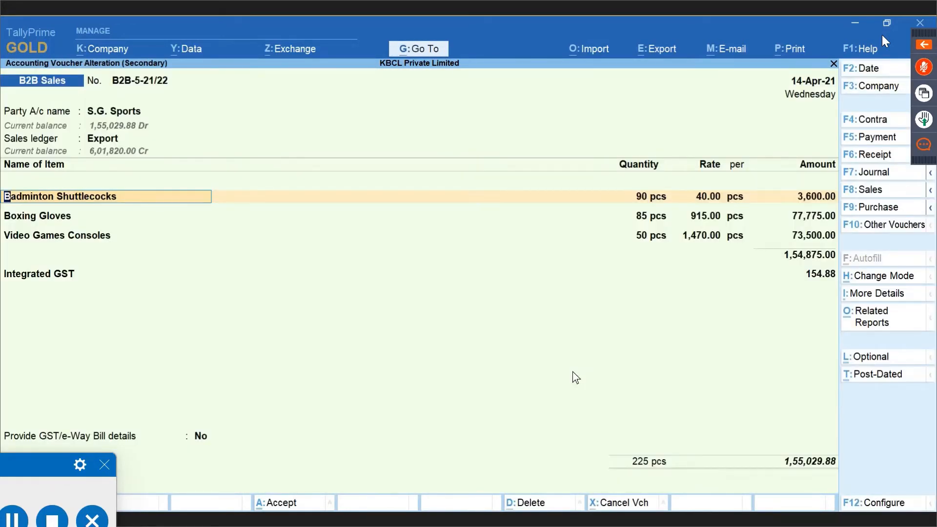
key(F12)
key(Return)
key(Return)
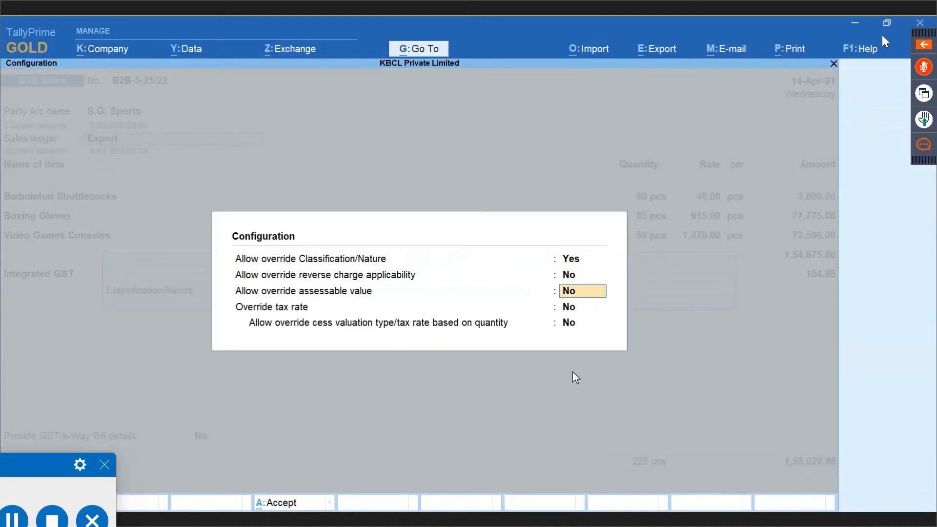
key(Return)
text(y)
key(Return)
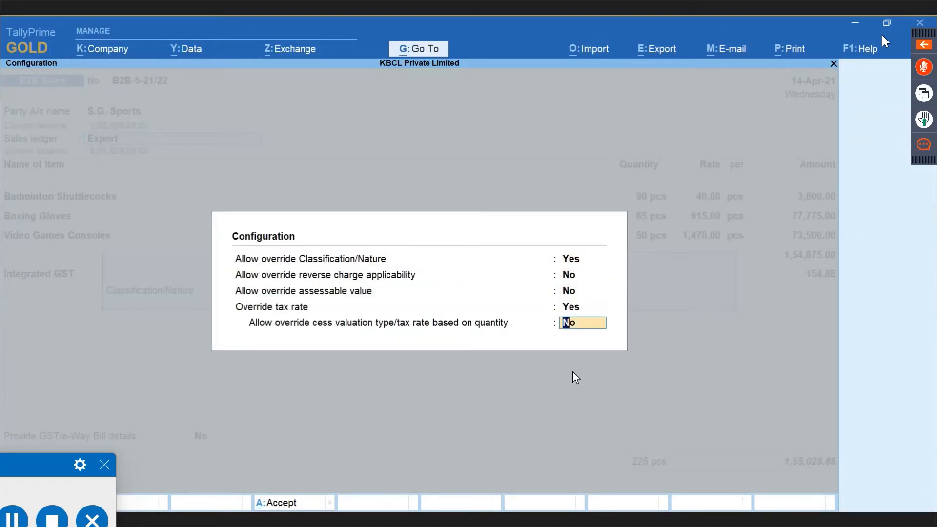
text(y)
key(Return)
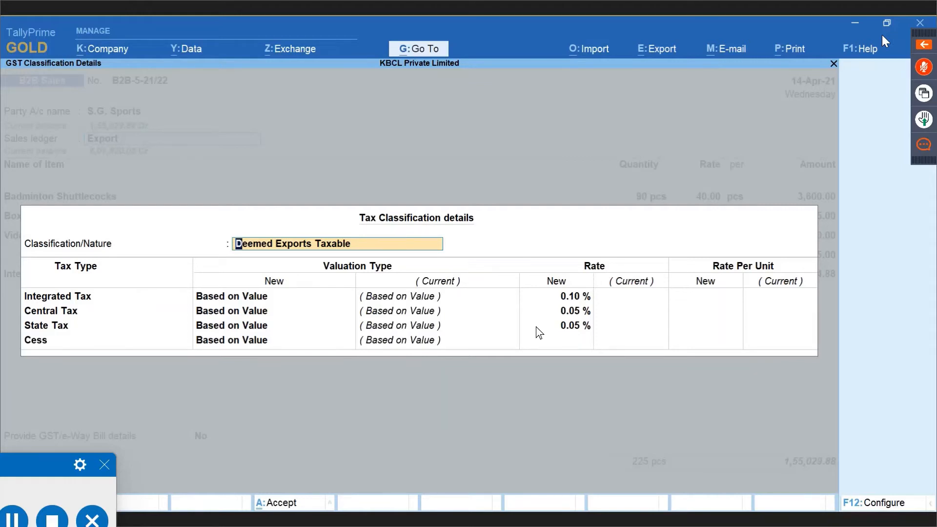
key(Escape)
key(Escape)
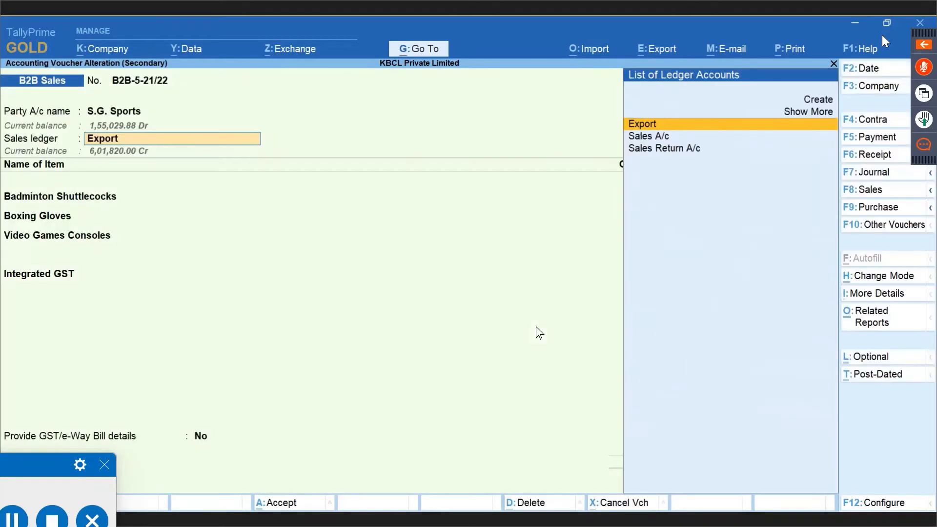
key(F12)
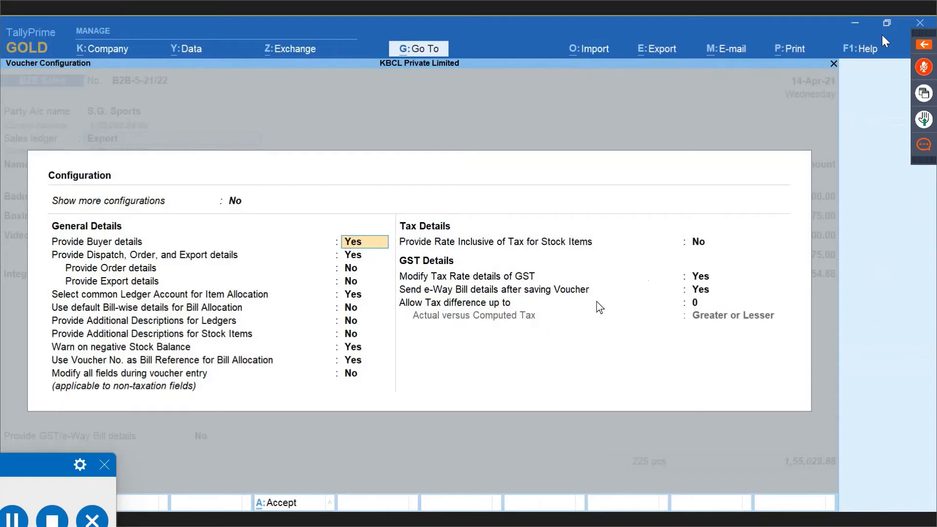
click(709, 278)
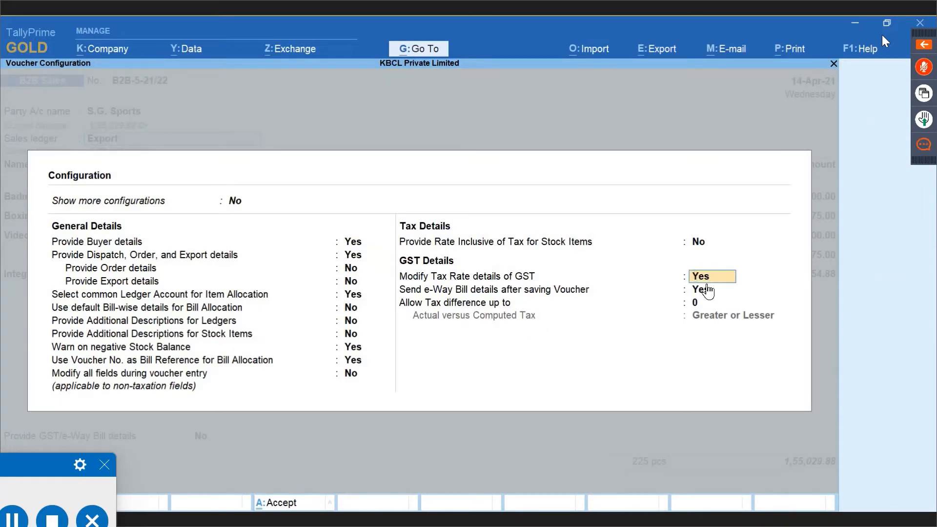
key(ctrl+a)
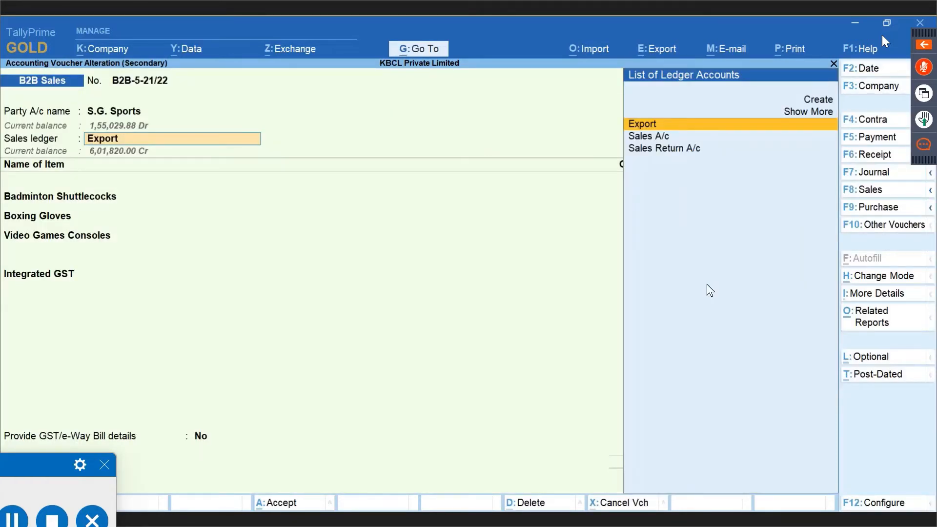
key(Return)
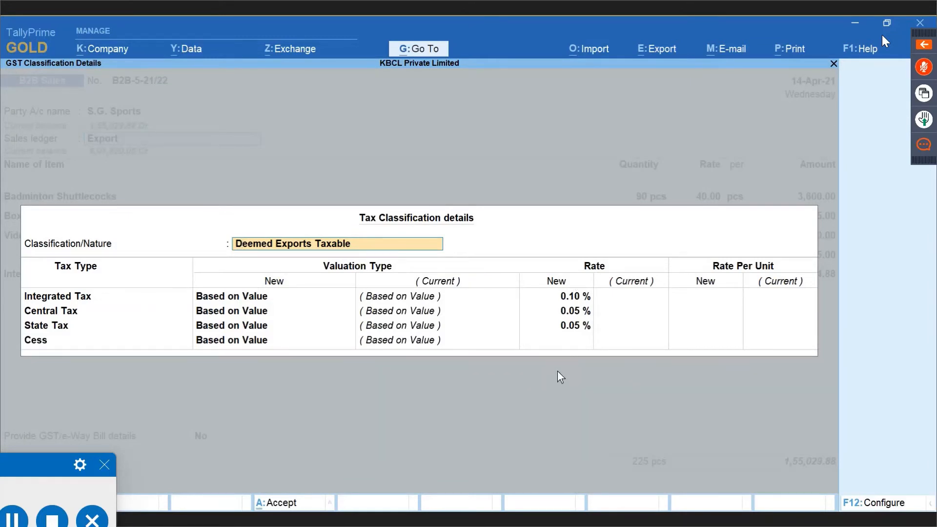
key(F12)
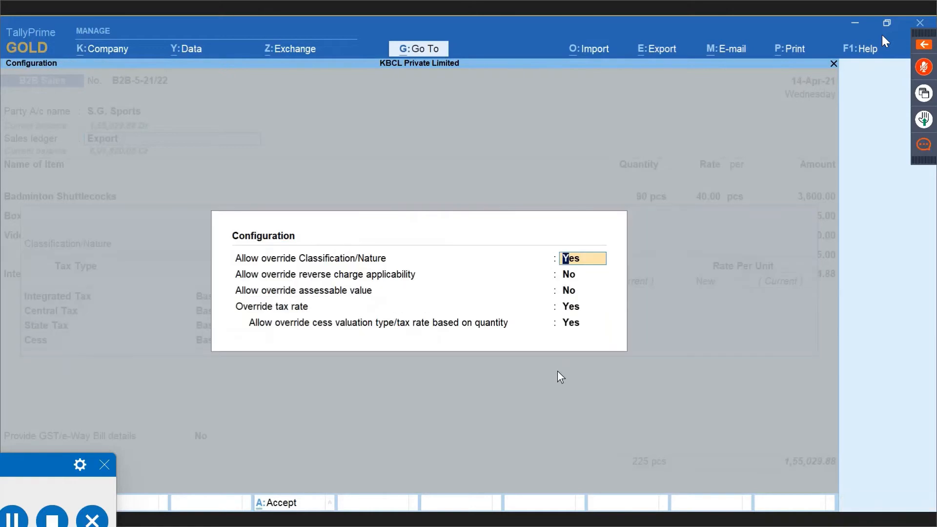
key(Down)
key(Down)
key(Down)
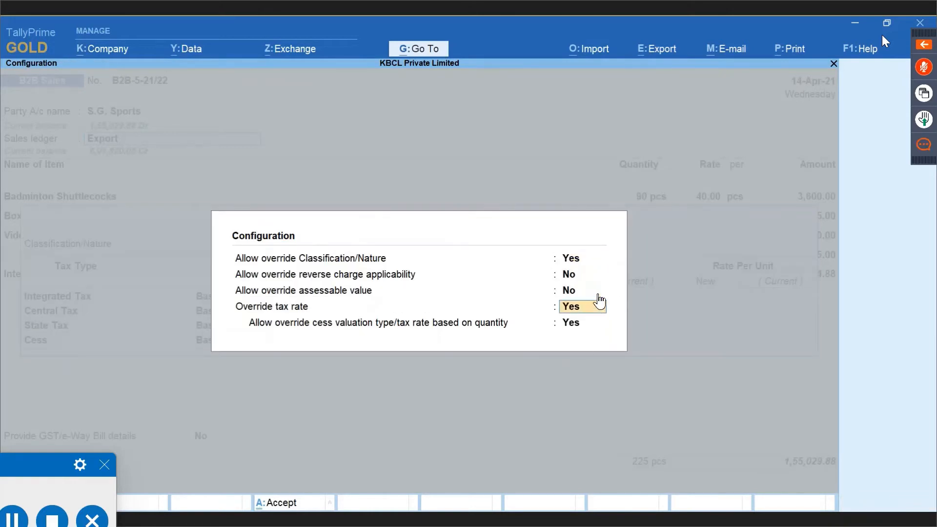
click(587, 325)
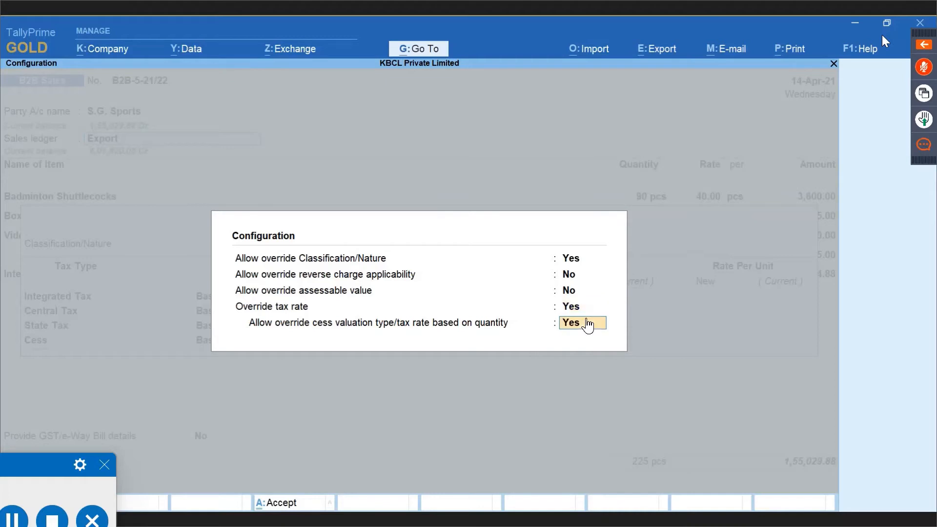
key(Return)
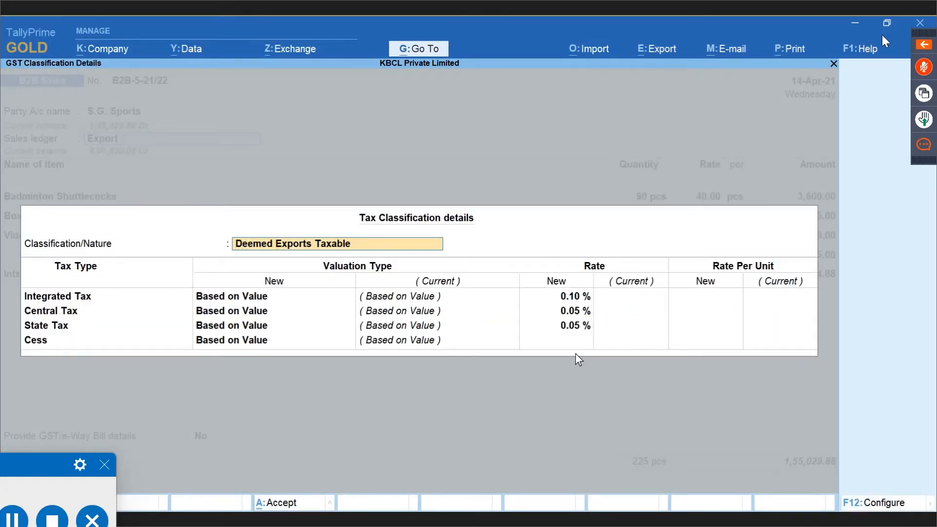
Try 2% integrated tax, then restore 0.1% for Deemed Exports Taxable and accept the rates.
key(Return)
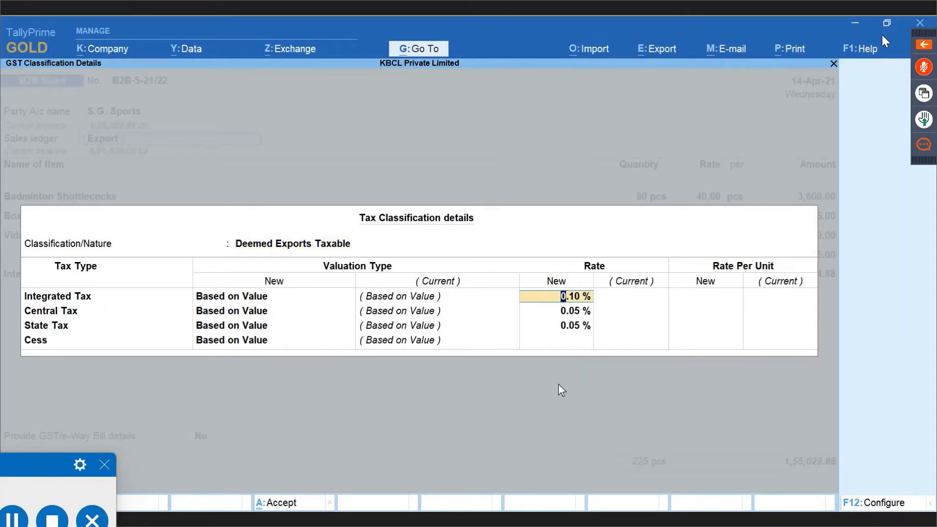
text(2)
key(Return)
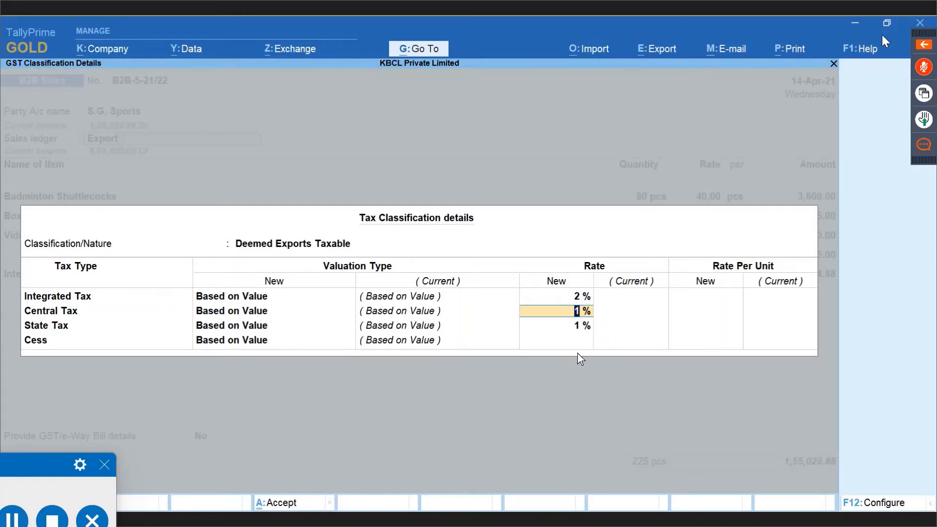
key(Up)
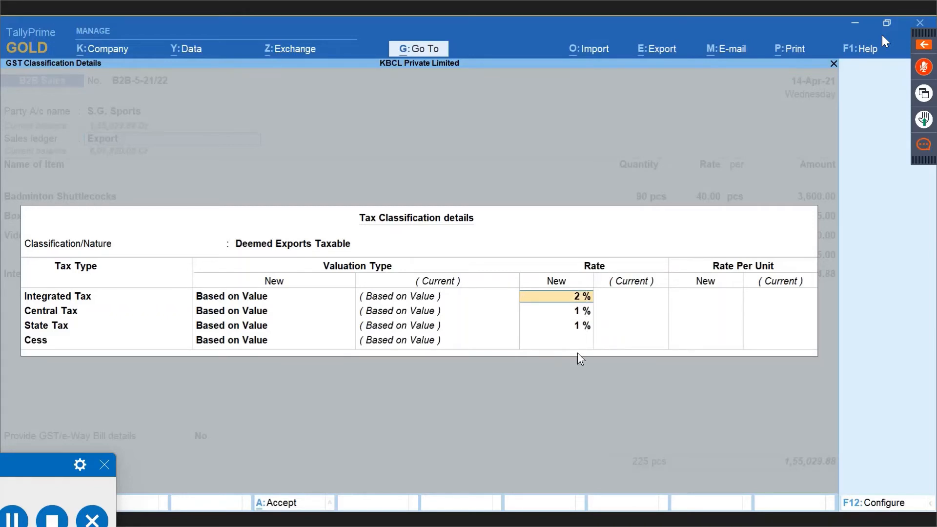
text(0.1)
key(Return)
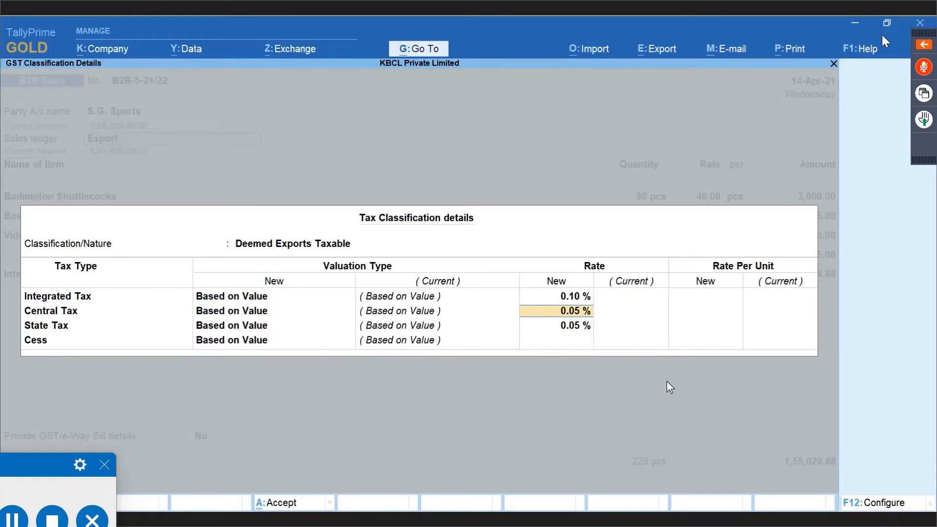
key(Return)
key(Return)
key(Return)
key(Return)
key(Return)
key(Return)
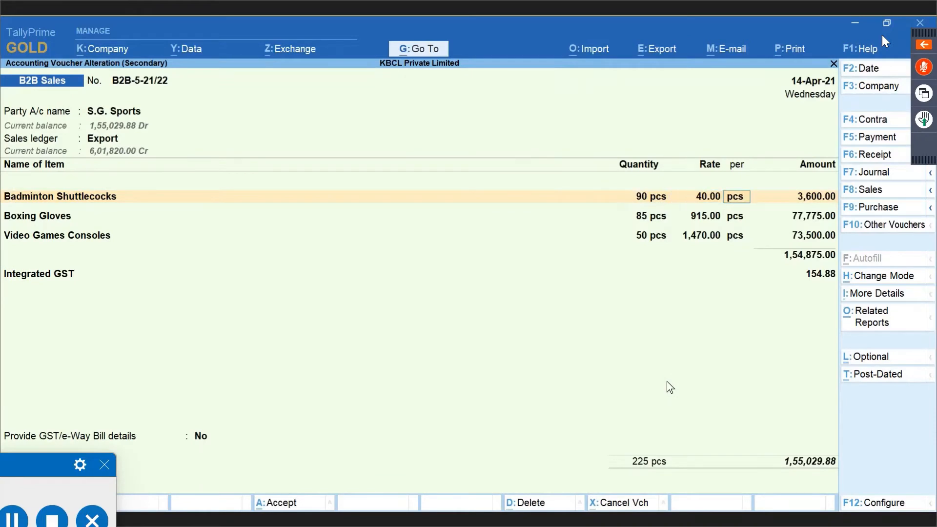
Step to the Video Games Consoles line and view the detailed GST - Tax Analysis.
key(Return)
key(Return)
key(Return)
key(Return)
key(Return)
key(Return)
key(Return)
key(Return)
key(Return)
key(Return)
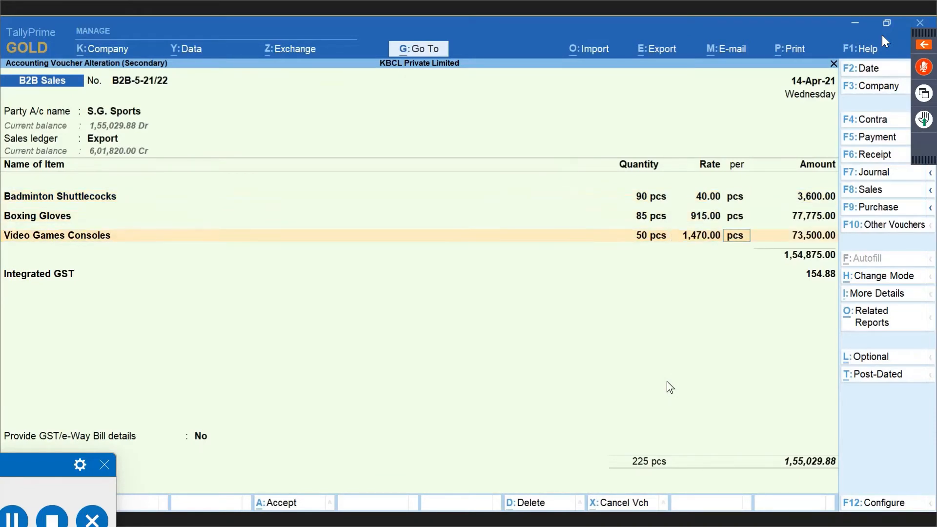
key(Return)
key(Return)
key(Return)
key(Return)
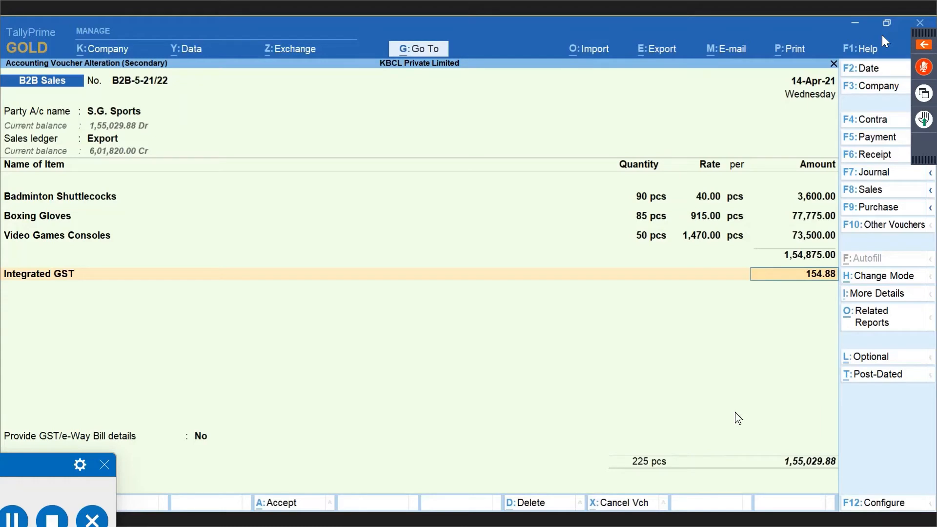
click(890, 323)
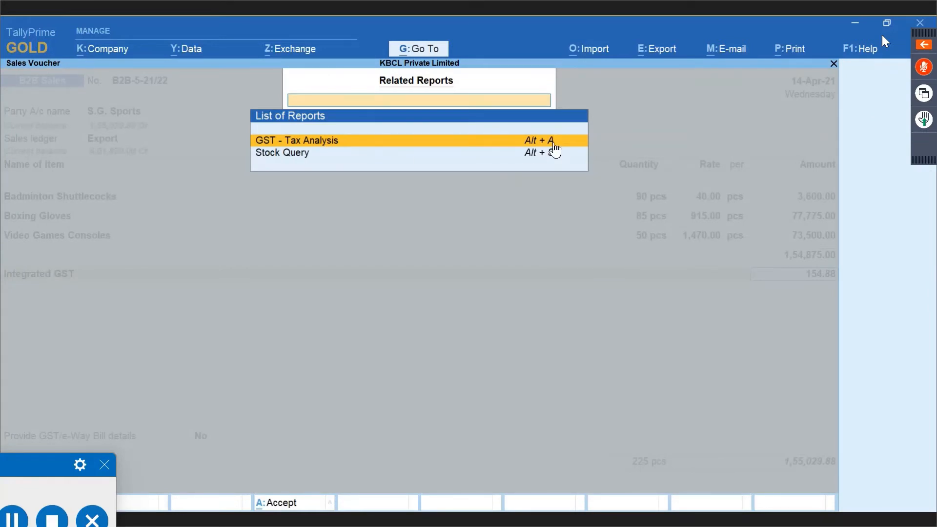
click(553, 143)
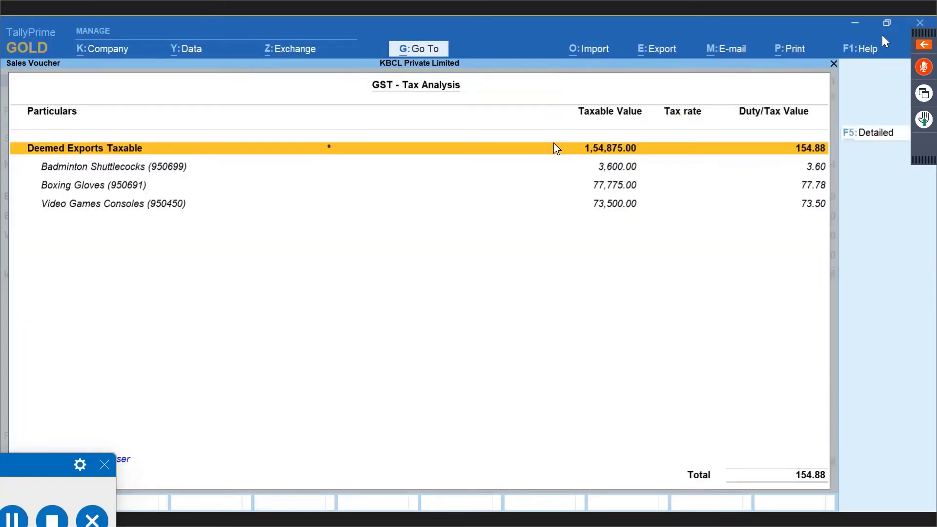
key(F5)
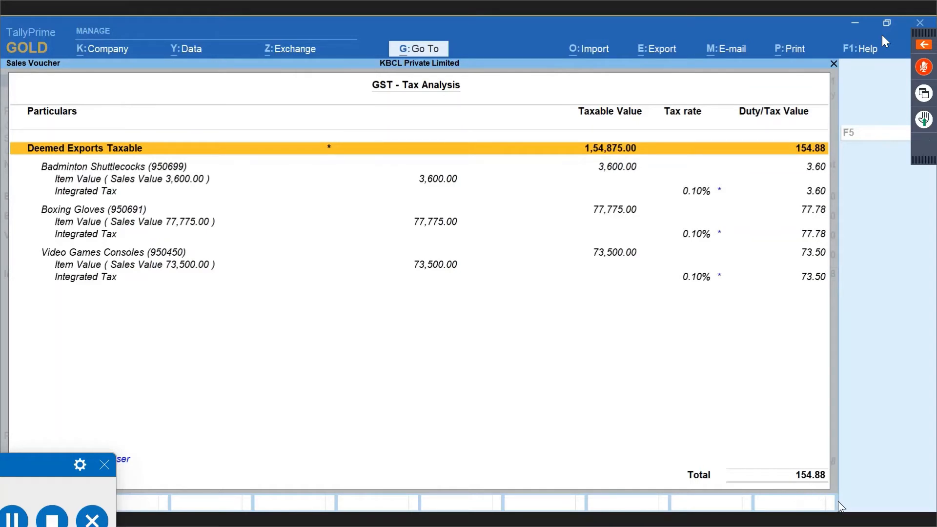
Close the tax analysis and quit the S.G. Sports invoice without saving.
key(Escape)
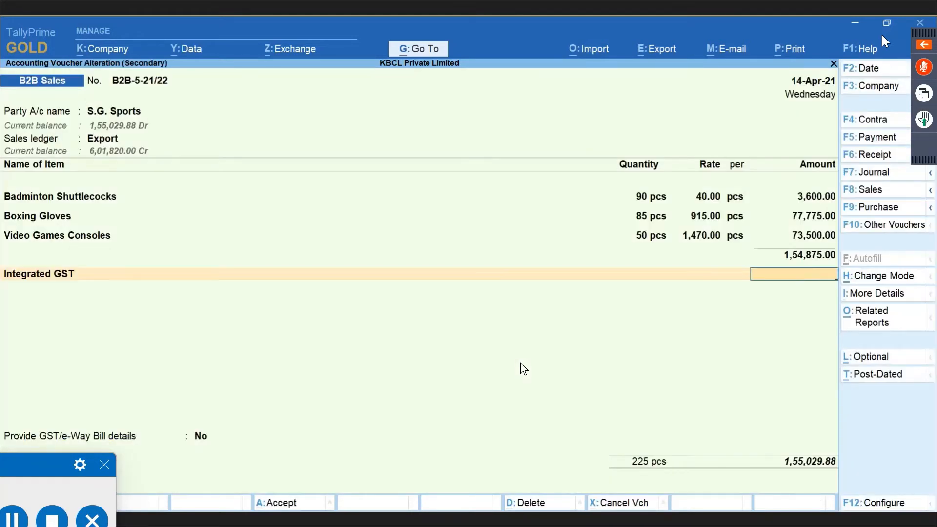
key(Escape)
key(y)
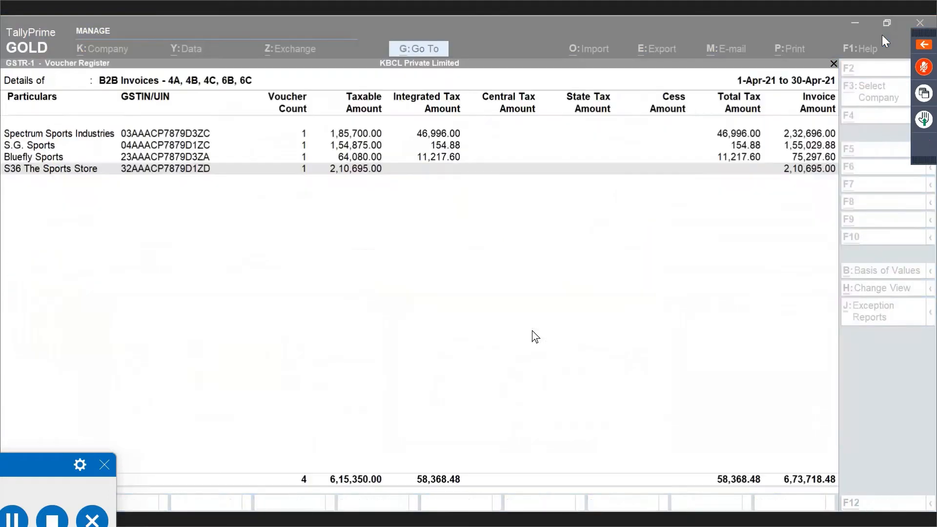
Drill into the B2B Invoices register to check the S.G. Sports invoice.
key(Escape)
key(Down)
key(Down)
key(Down)
key(Down)
key(Down)
key(Down)
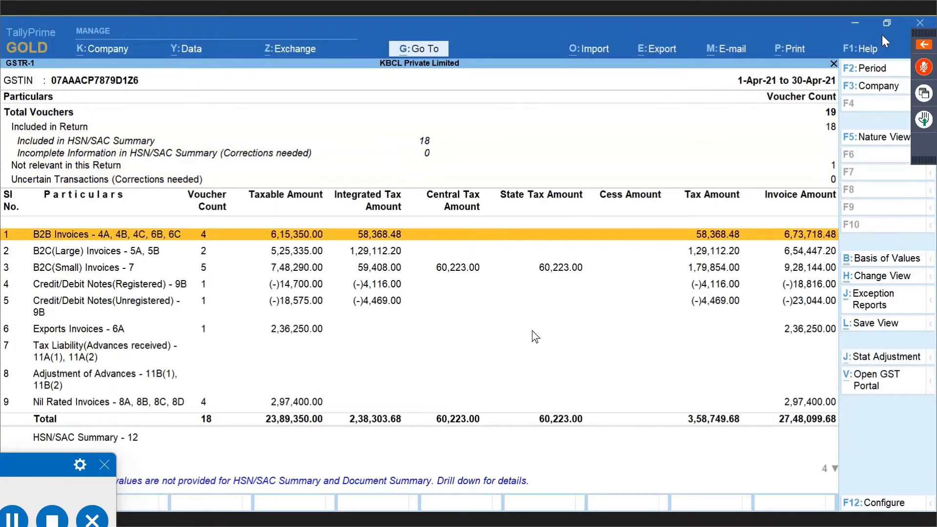
key(Return)
key(Down)
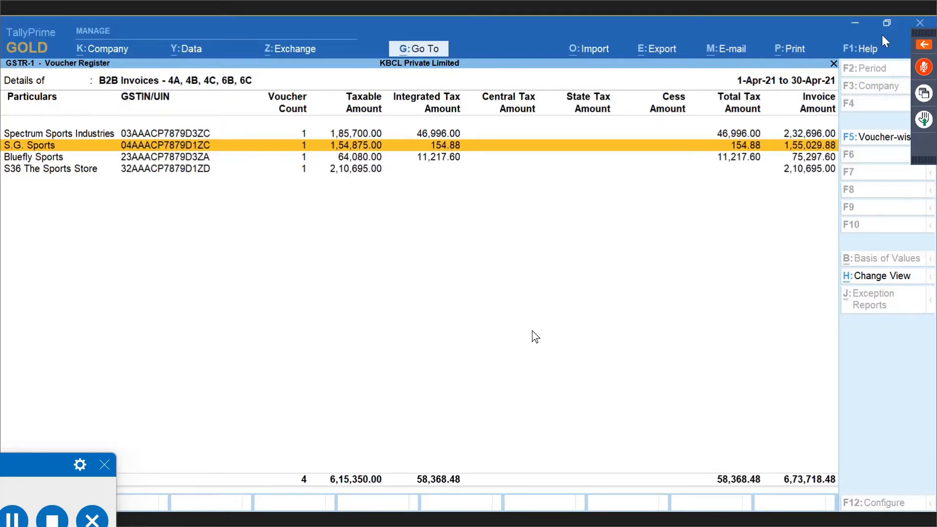
key(Escape)
Scan the GSTR-1 rows from B2C(Small) to Exports Invoices, then switch to the April 2021 Day Book.
key(Down)
key(Down)
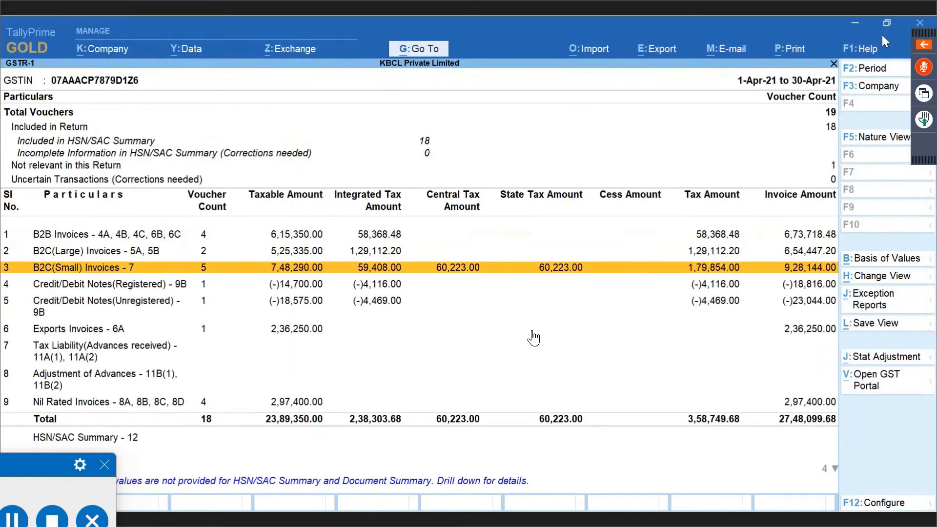
key(Down)
key(Down)
key(Down)
key(Down)
key(Up)
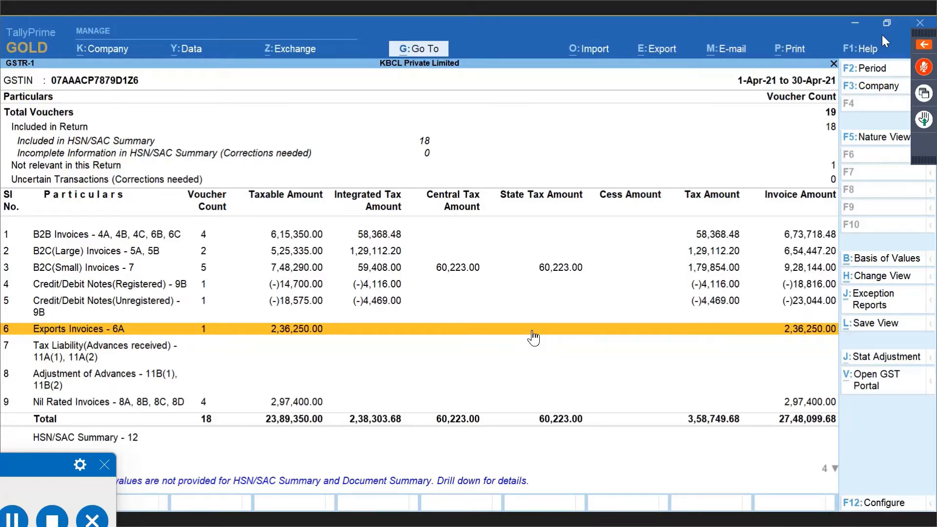
key(Up)
key(Up)
key(Up)
key(Up)
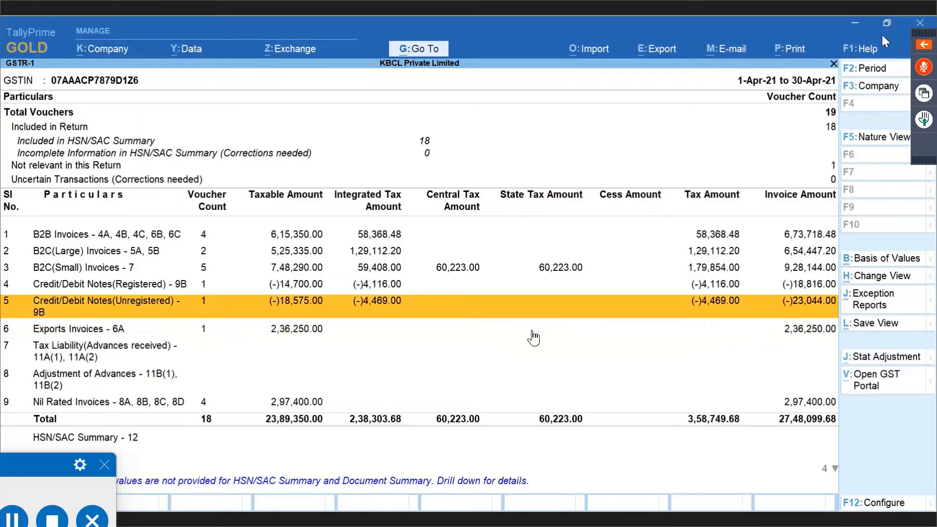
key(Up)
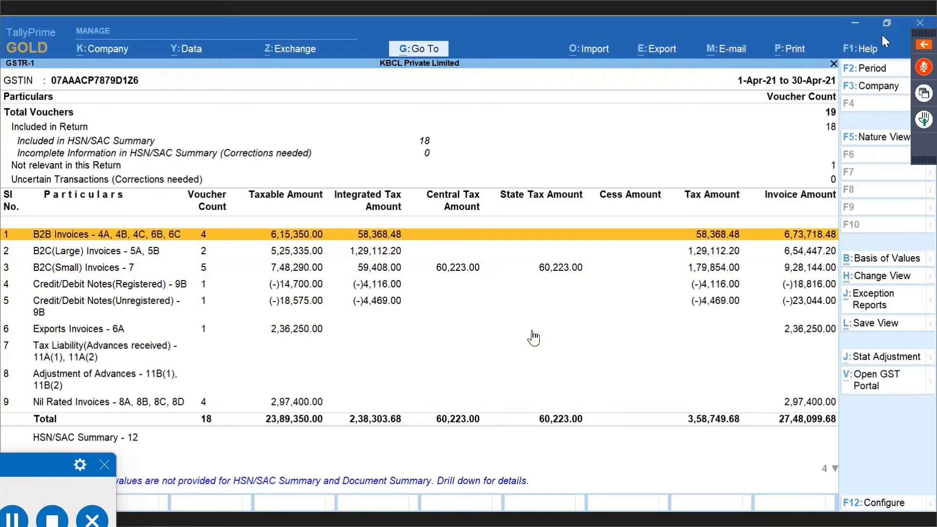
key(alt+Tab)
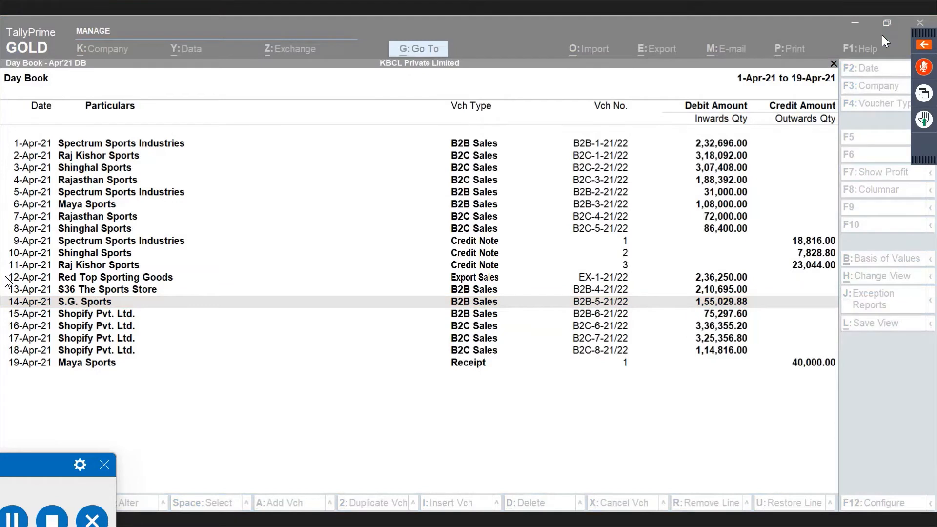
Open the 16-Apr-21 Shopify invoice and bring up the Shopify Pvt. Ltd. ledger in alteration.
click(107, 317)
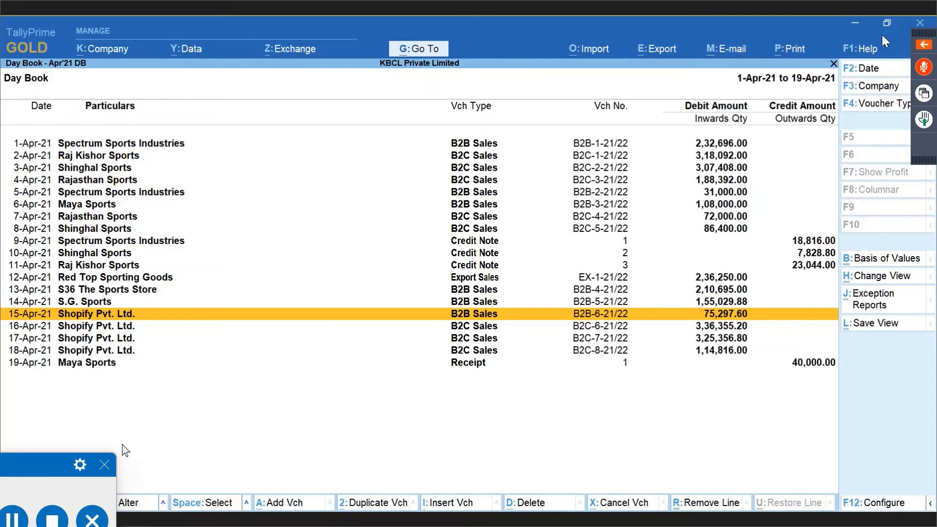
key(Down)
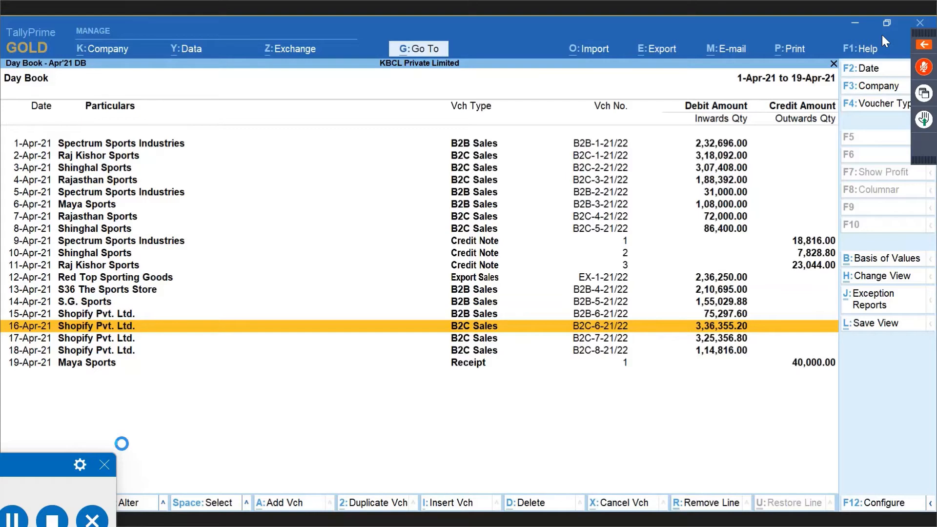
key(Return)
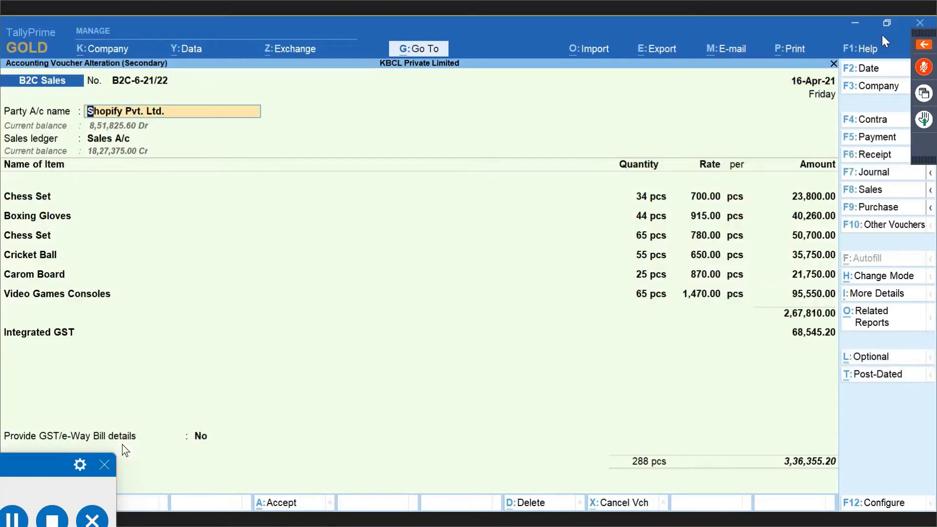
key(ctrl)
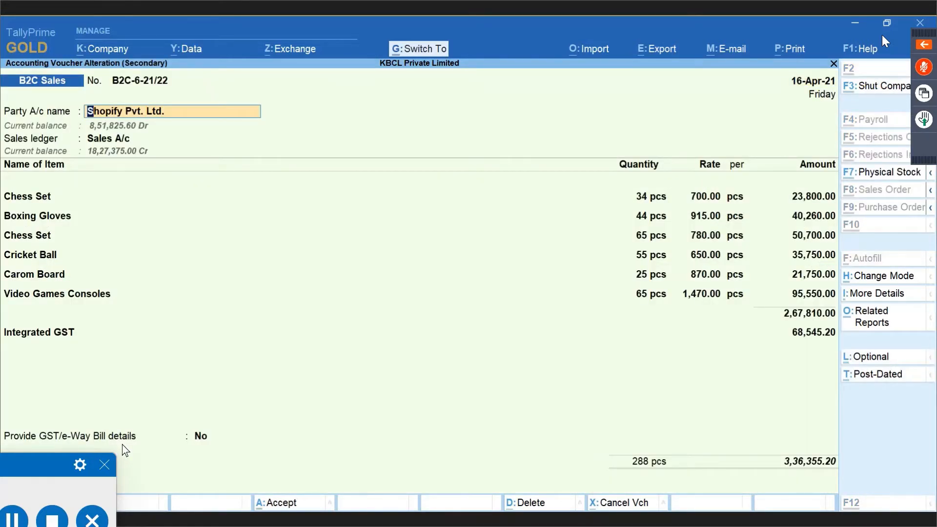
key(ctrl+Return)
key(Return)
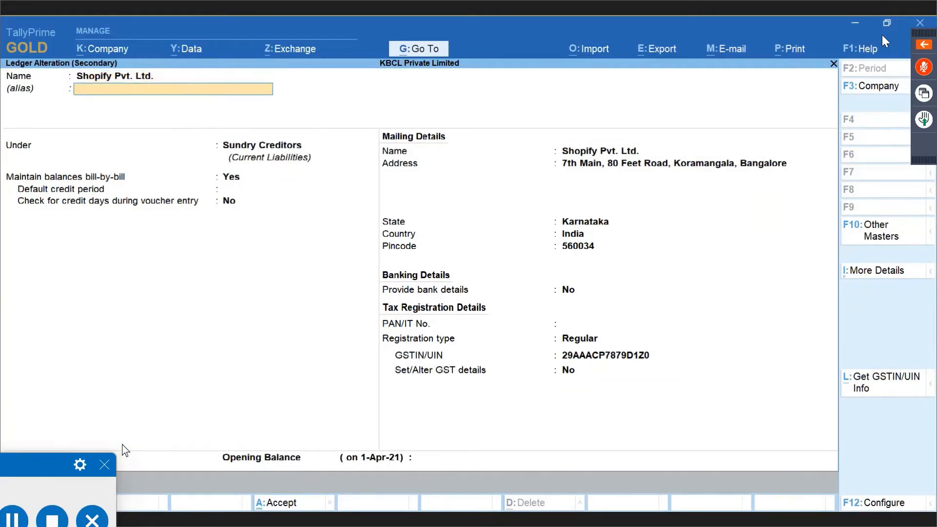
Set Shopify Pvt. Ltd.'s GST details to Yes, keep Regular registration, and save the ledger.
key(Return)
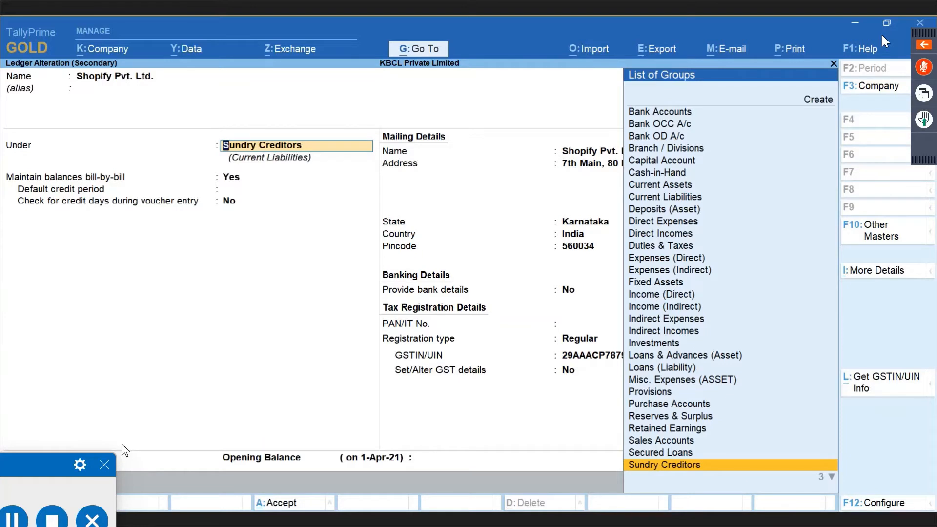
key(Return)
key(Return)
key(Return)
key(Return)
key(Return)
key(Return)
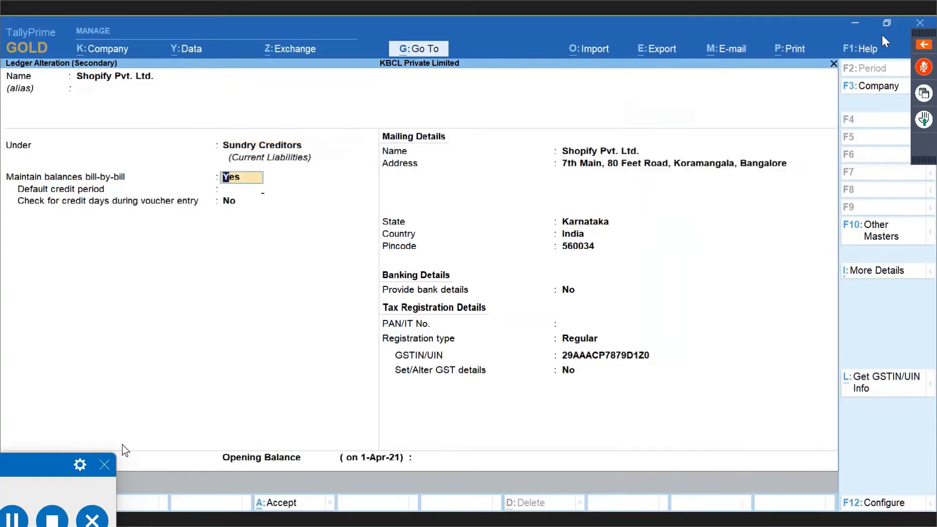
key(Return)
key(Return)
key(Return)
key(Return)
key(Return)
key(Return)
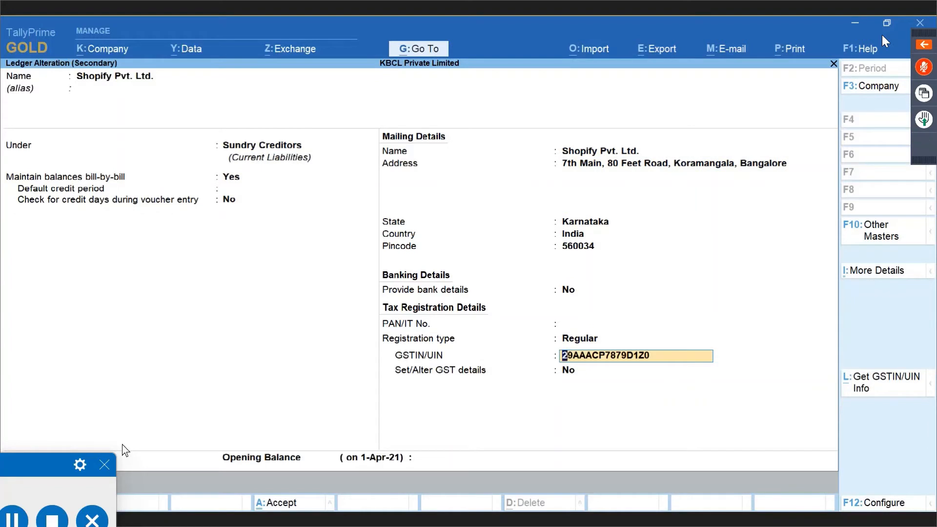
key(Return)
text(y)
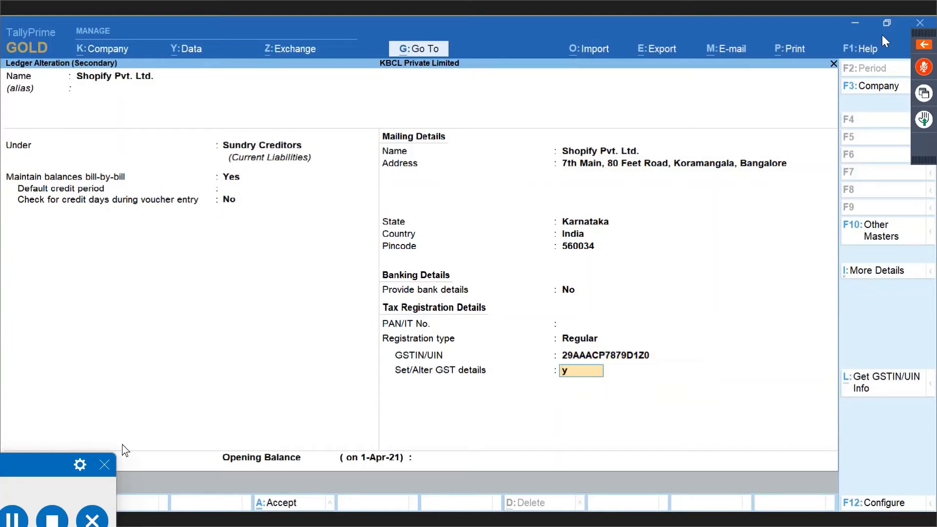
key(Return)
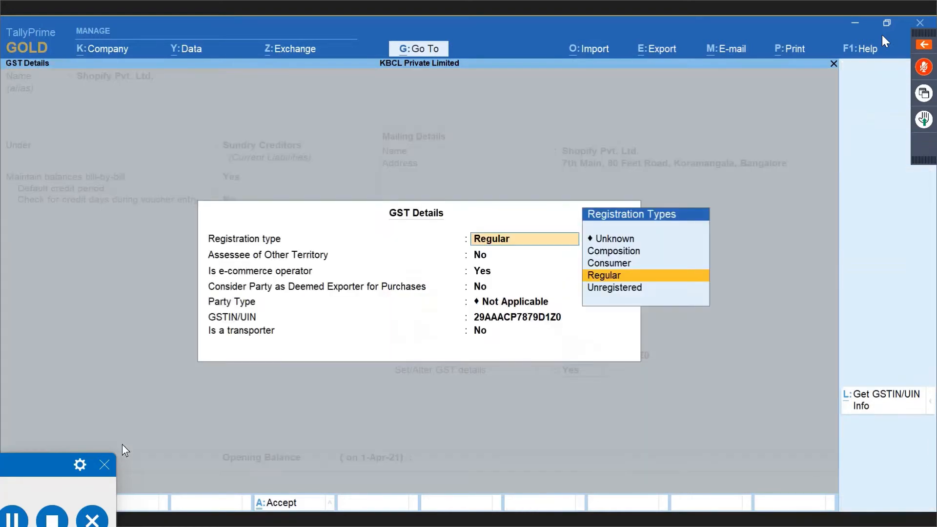
key(Return)
key(Return)
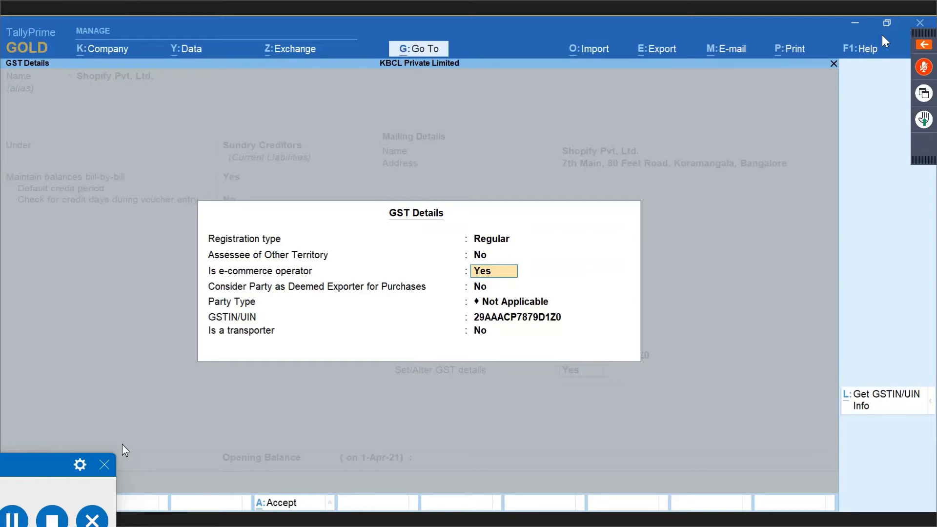
key(ctrl)
key(ctrl+a)
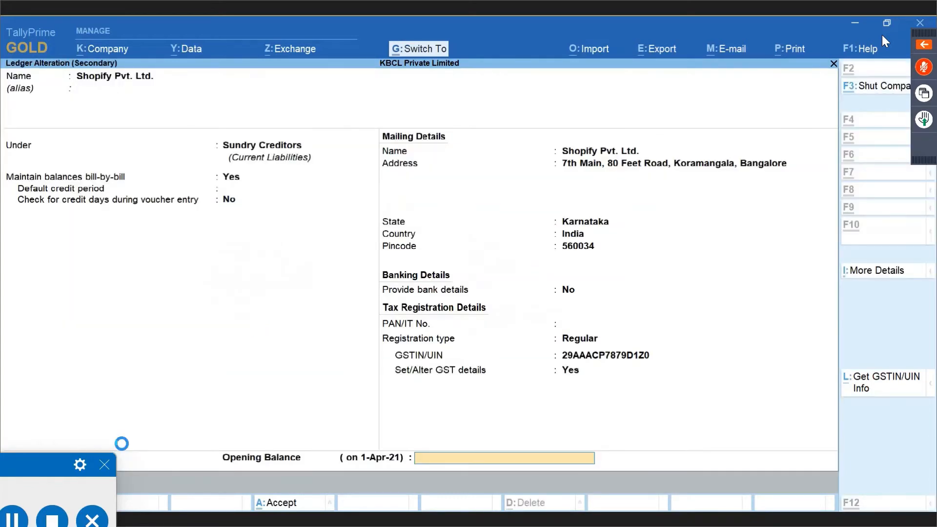
key(Return)
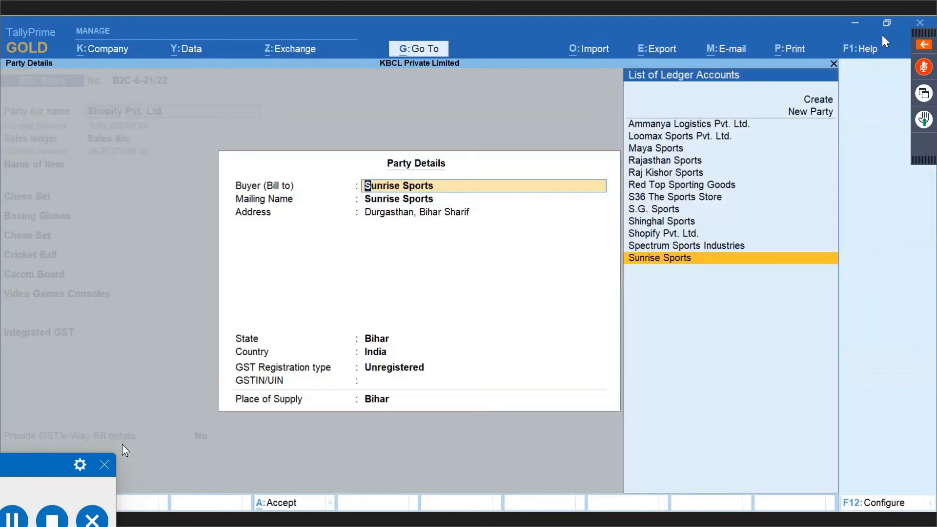
Close Party Details, then step through B2C-6-21/22's dispatch and party details back to the voucher.
key(ctrl+a)
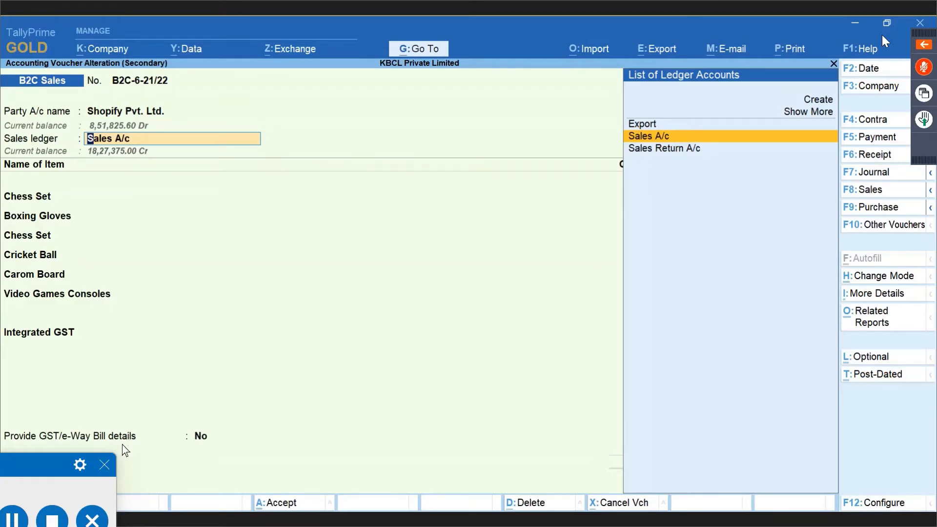
key(shift+Tab)
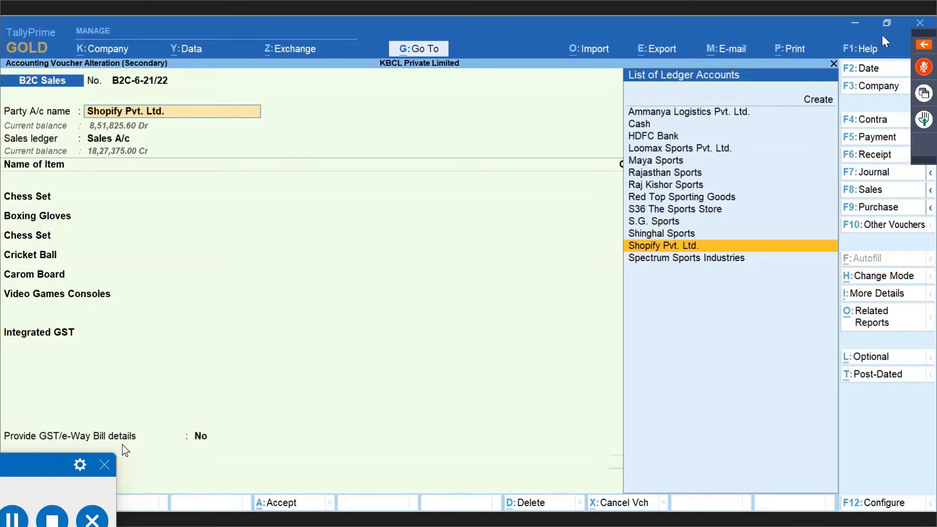
key(Return)
key(Return)
key(Return)
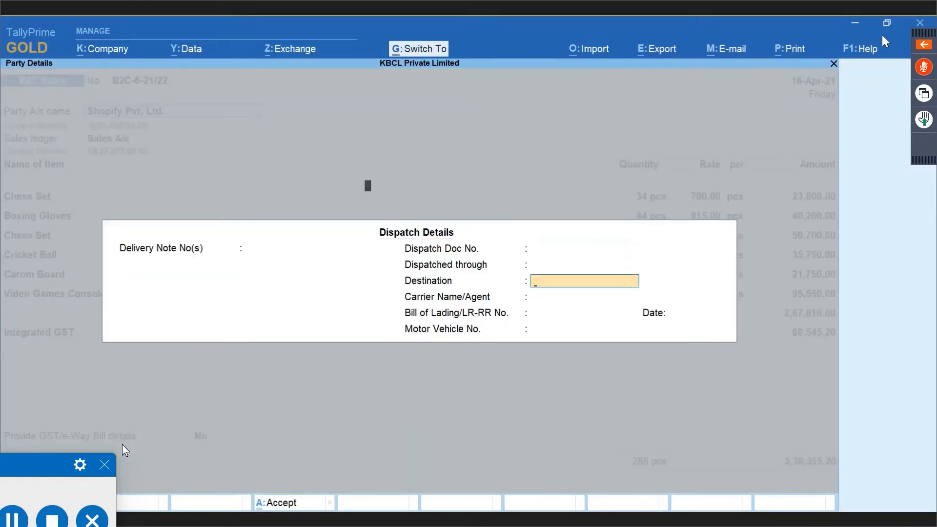
key(ctrl+a)
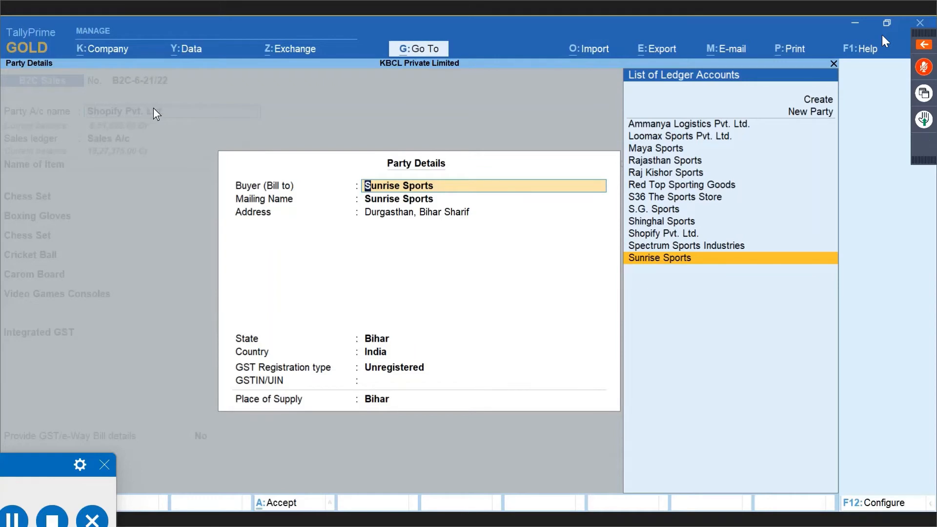
key(ctrl+a)
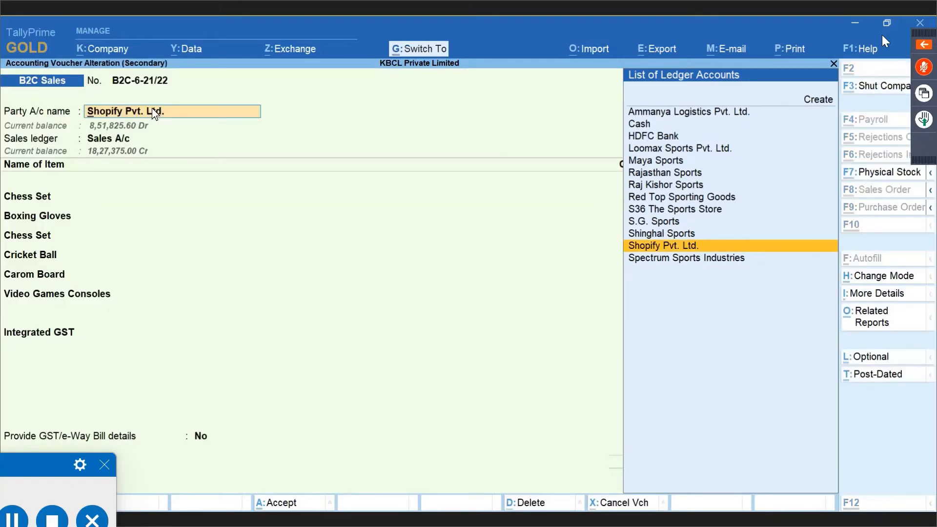
Reopen the Shopify Pvt. Ltd. ledger, quit it without saving, and close dispatch details.
key(ctrl+Return)
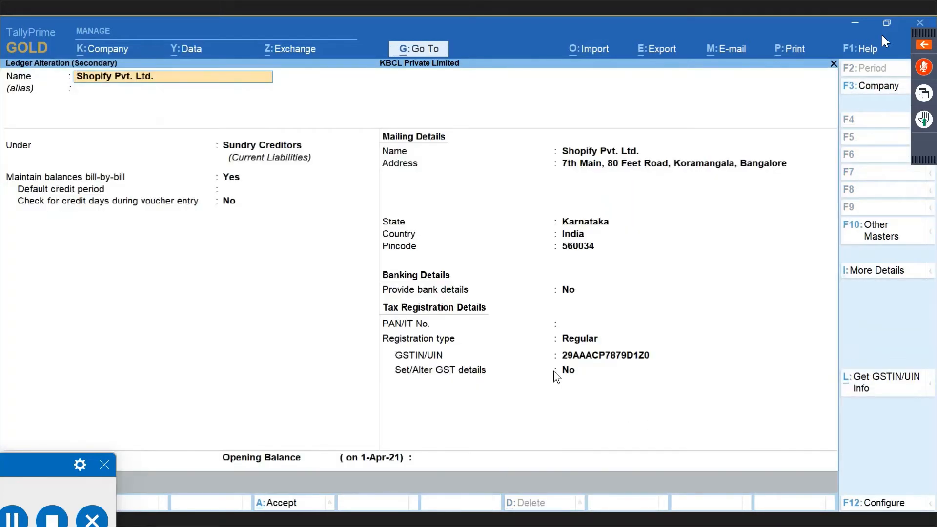
key(BackSpace)
key(Escape)
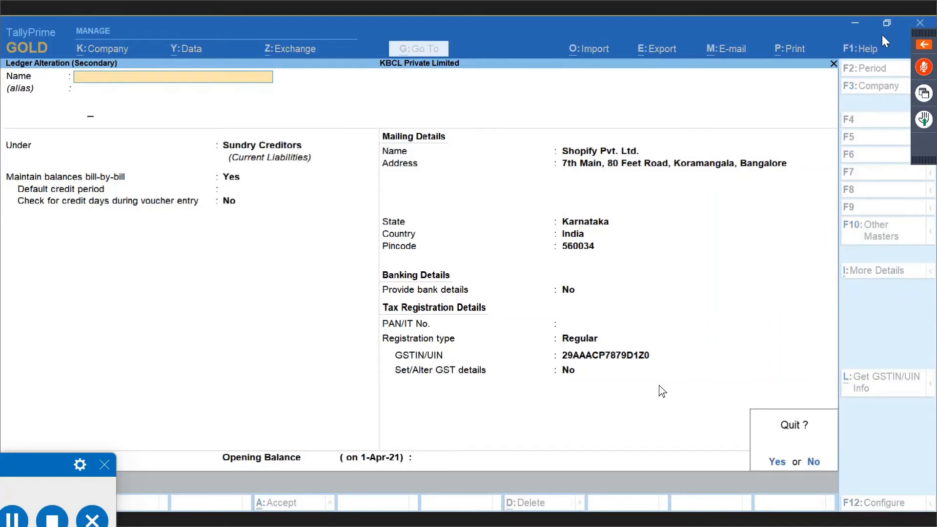
key(y)
key(Escape)
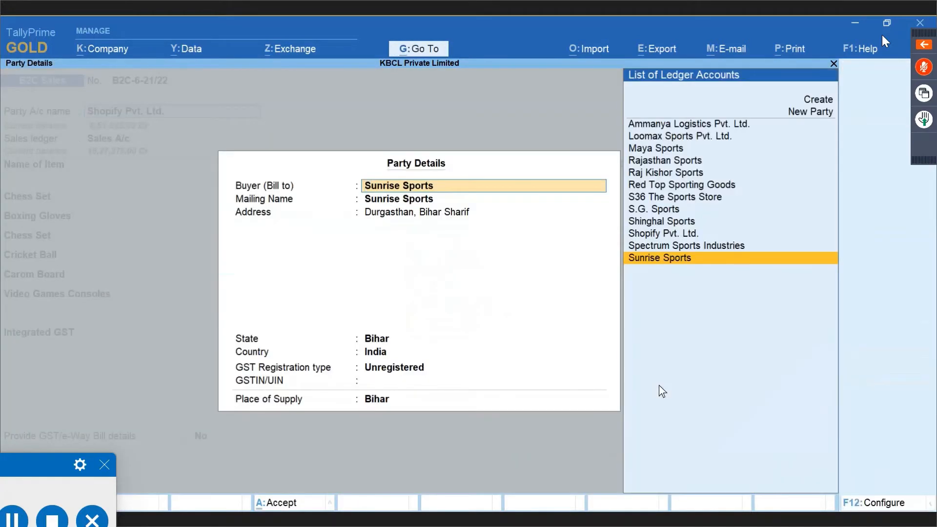
Confirm Sunrise Sports as buyer with its address and accept the sales ledger.
key(Return)
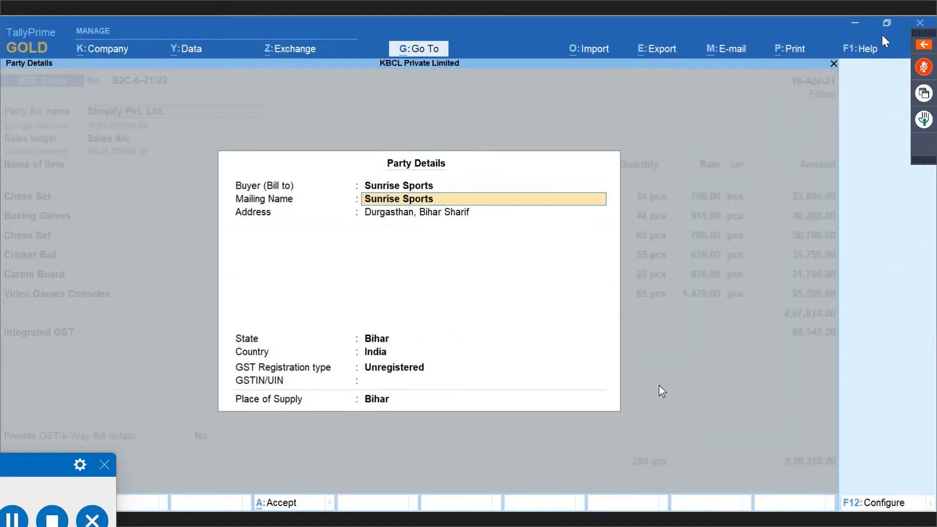
key(Return)
key(Return)
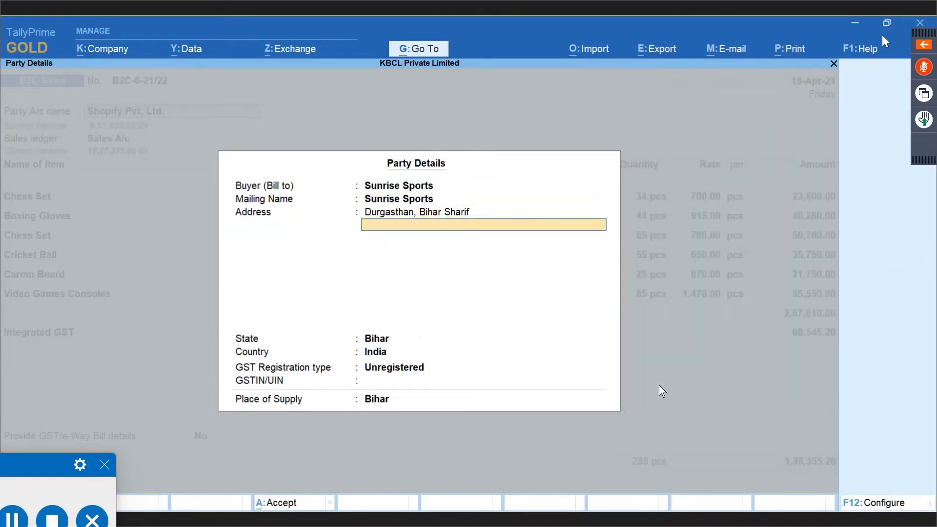
key(Return)
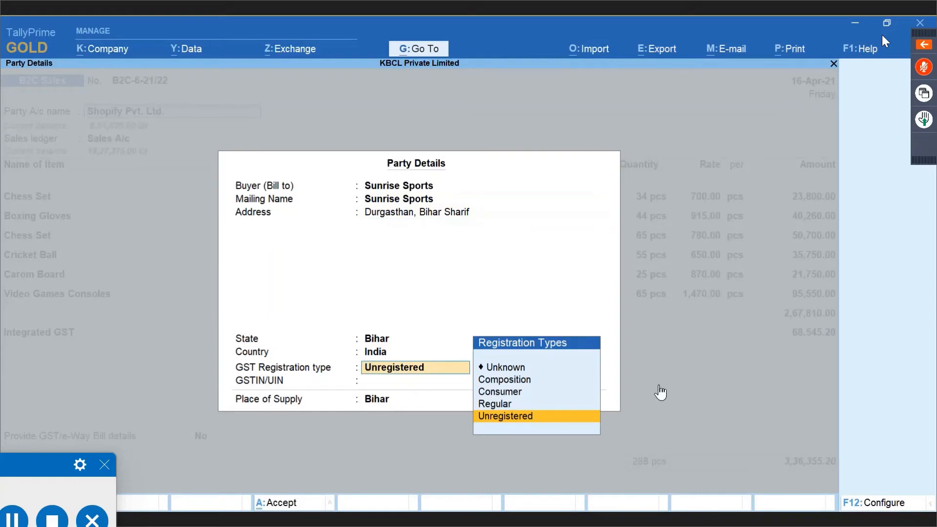
key(Return)
key(Return)
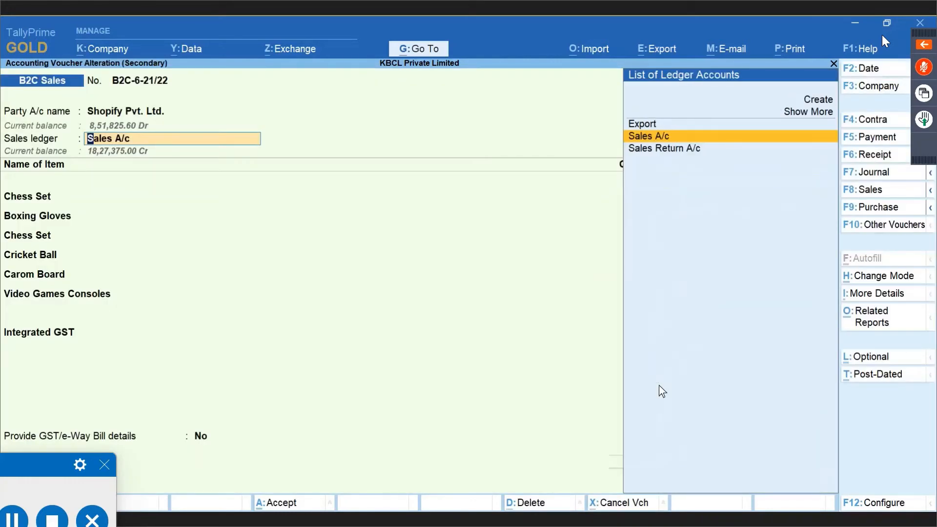
key(Return)
key(ctrl+a)
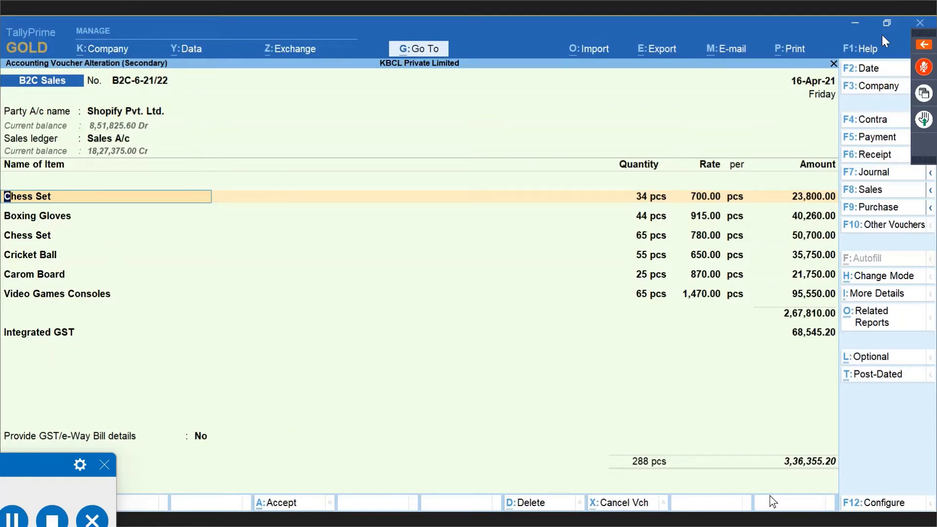
Save B2C-6-21/22 without an e-Way Bill and return to the GSTR-1 report.
click(798, 463)
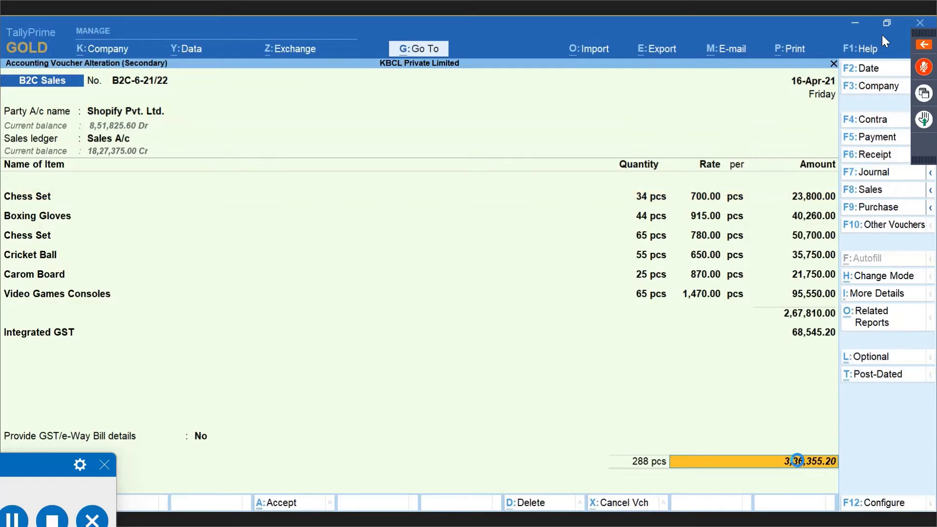
key(Return)
key(Return)
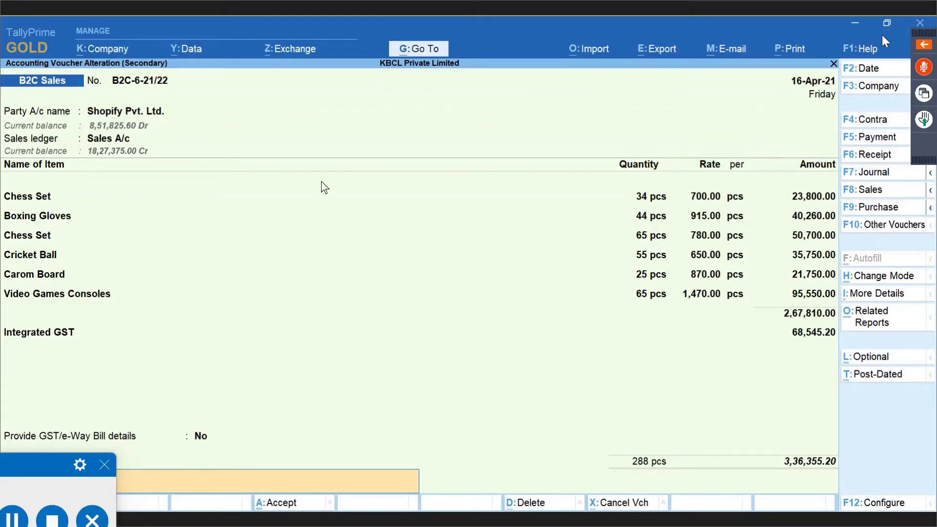
key(ctrl+a)
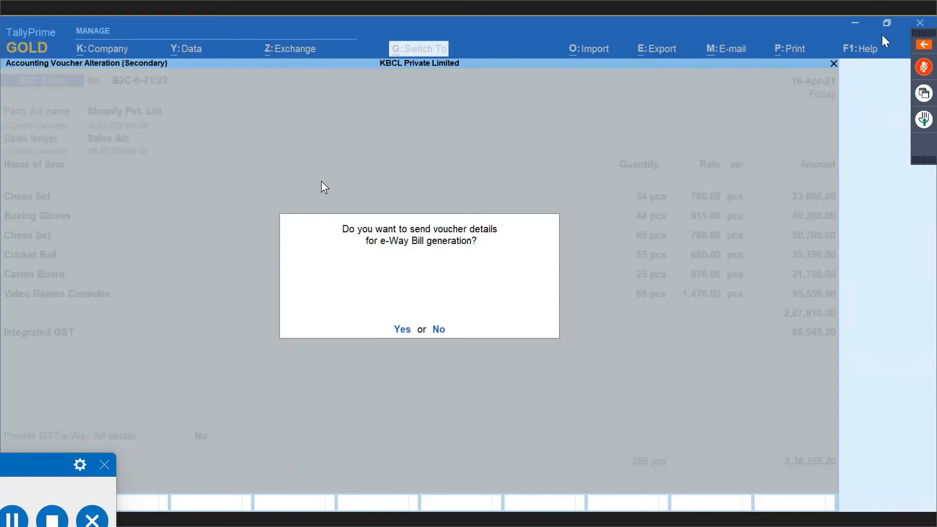
key(y)
key(alt+Tab)
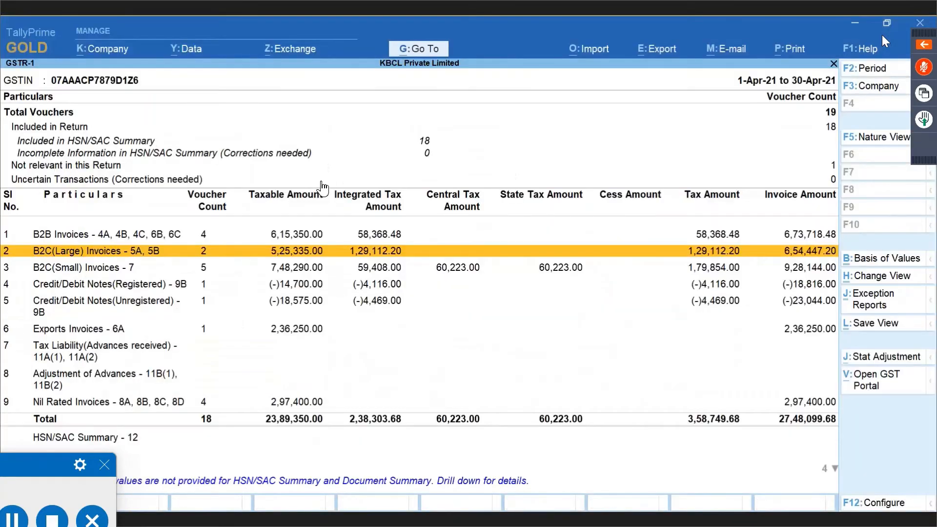
Open the Sunrise Sports invoice from GSTR-1's B2C(Large) Invoices and quit it unchanged.
key(Return)
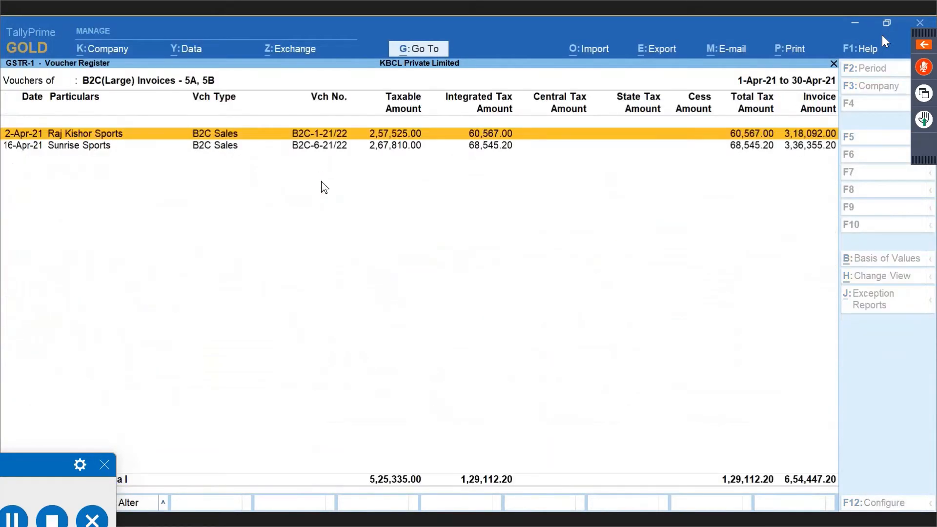
key(Down)
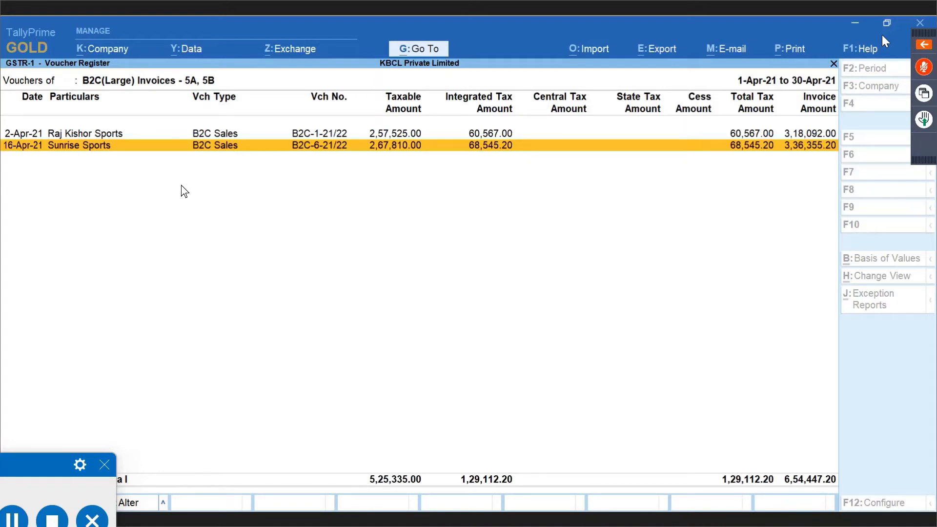
key(Return)
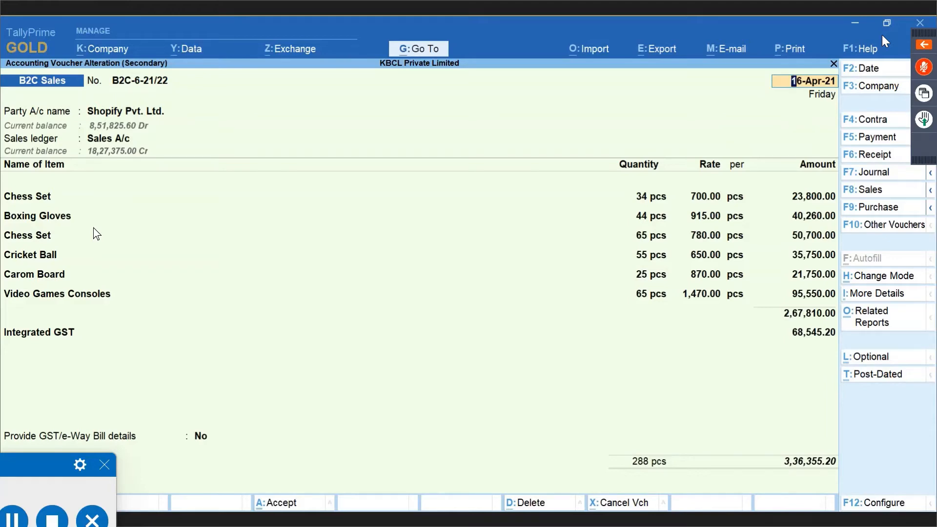
key(Escape)
key(y)
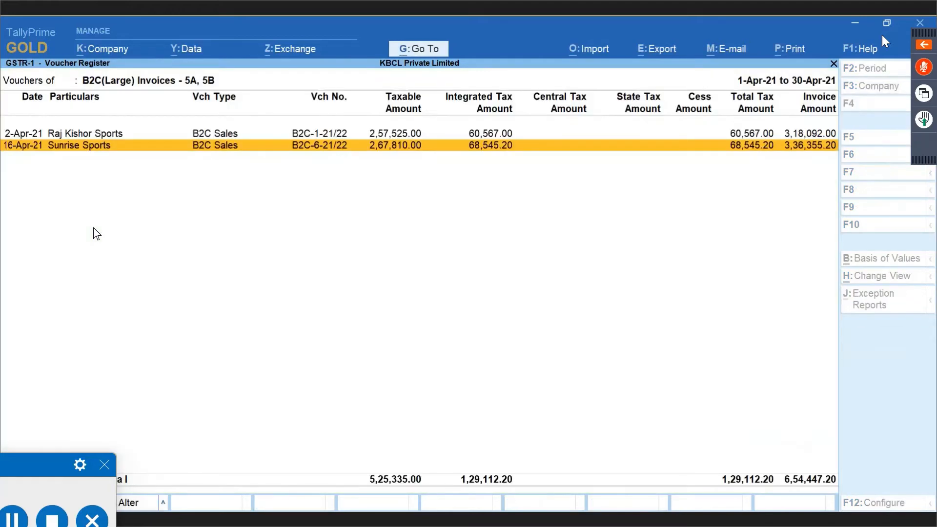
Return from GSTR-1 to the April Day Book and select the 17-Apr-21 Shopify sale.
key(Escape)
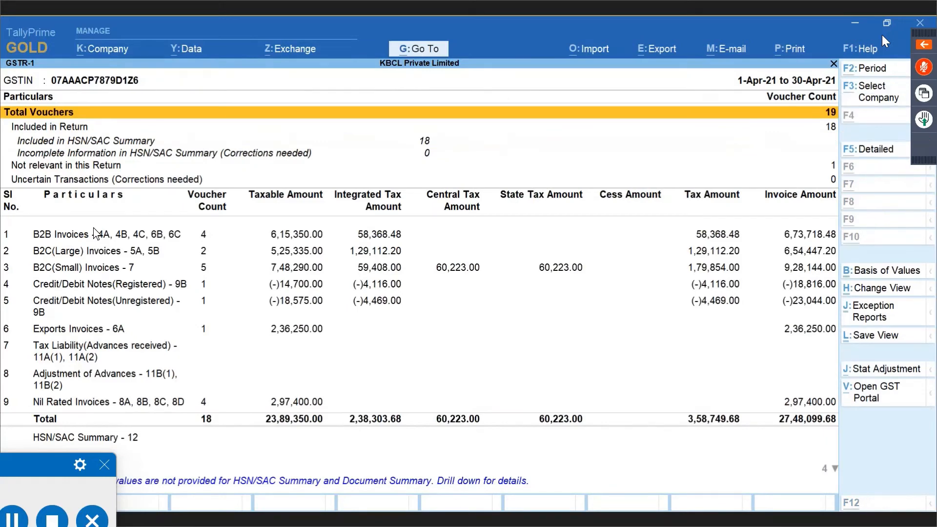
key(Escape)
key(Down)
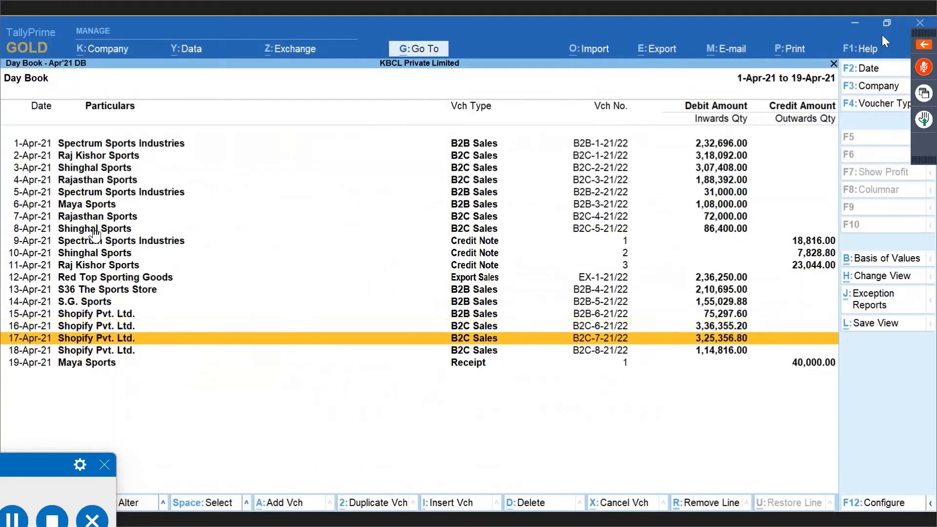
Open the 18-Apr-21 sale B2C-8-21/22 and accept its dispatch, party, Sales A/c and tax details.
key(Down)
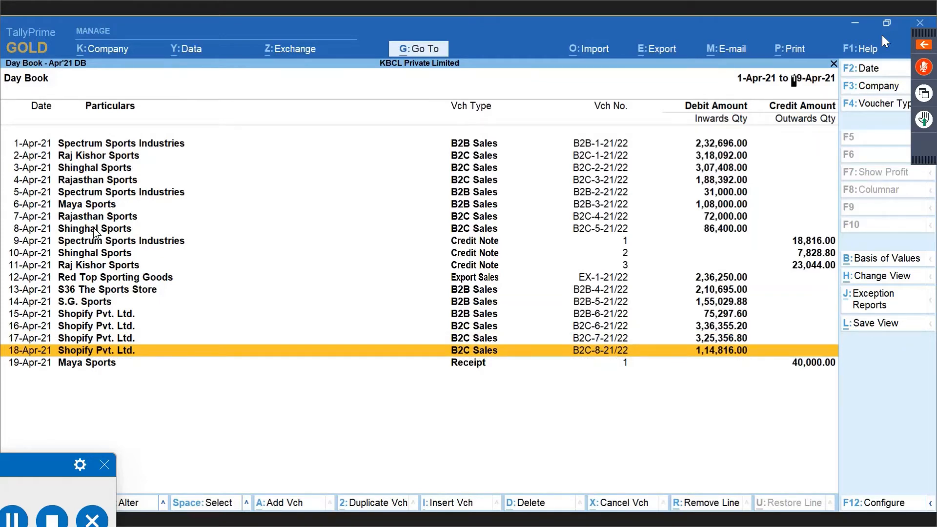
key(Return)
key(Return)
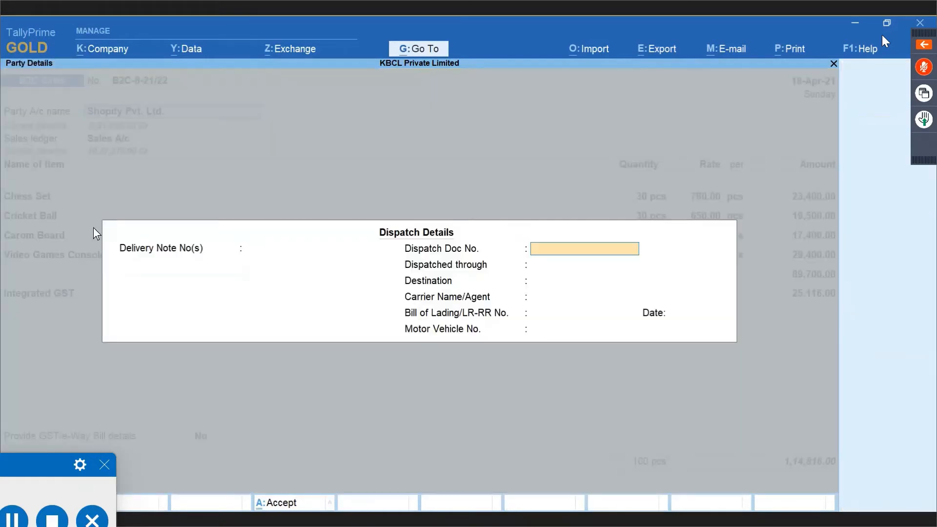
key(ctrl+a)
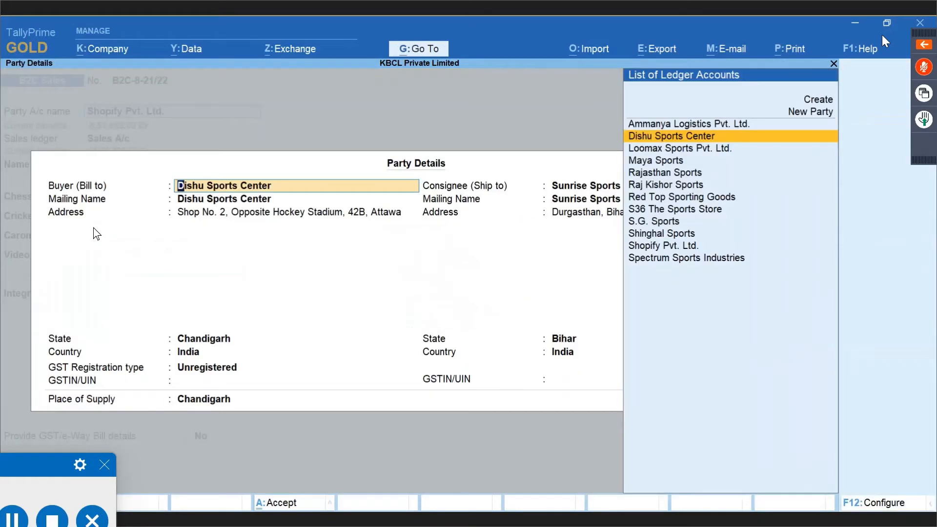
key(ctrl+a)
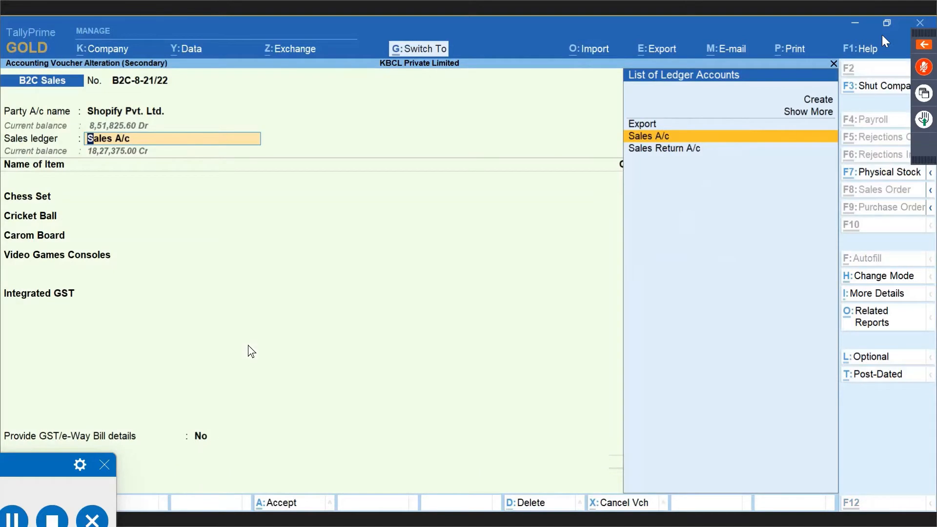
key(Return)
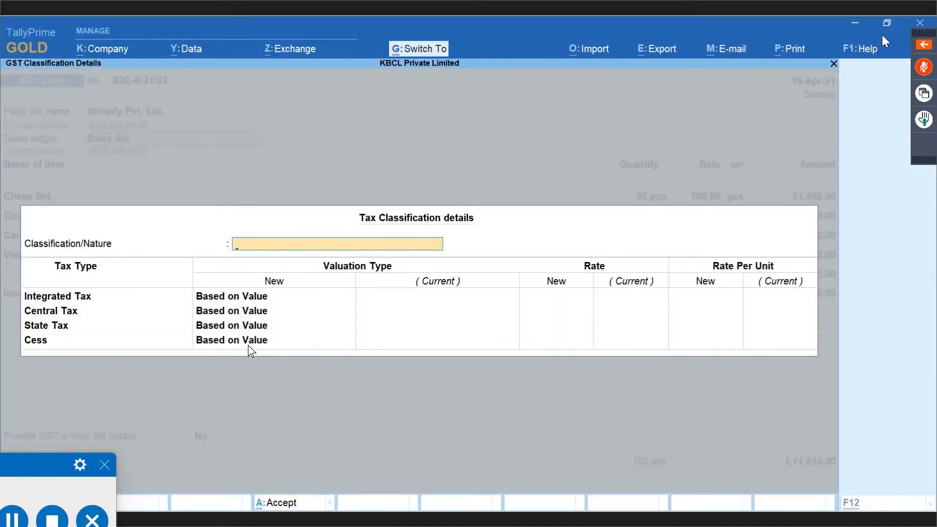
key(ctrl+a)
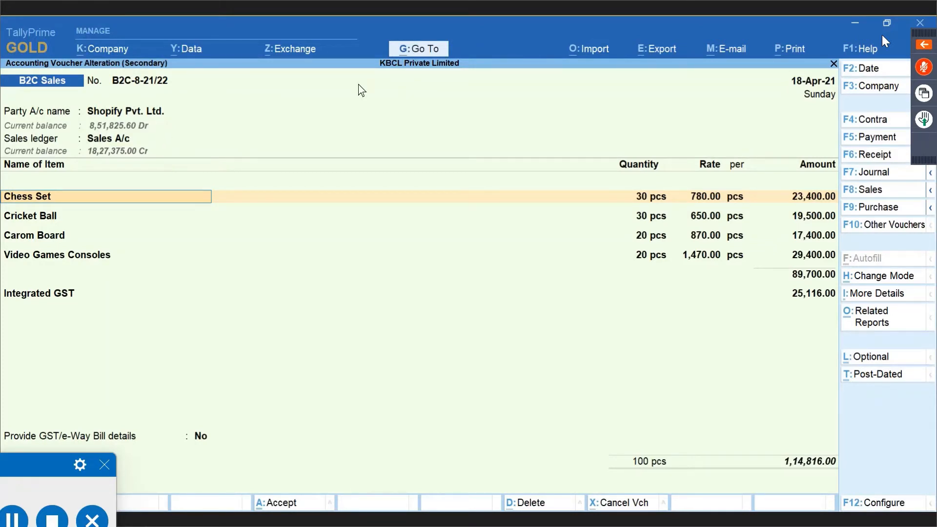
Recheck the Dishu Sports Center party details, then save the voucher without e-Way Bill details.
click(110, 108)
key(Return)
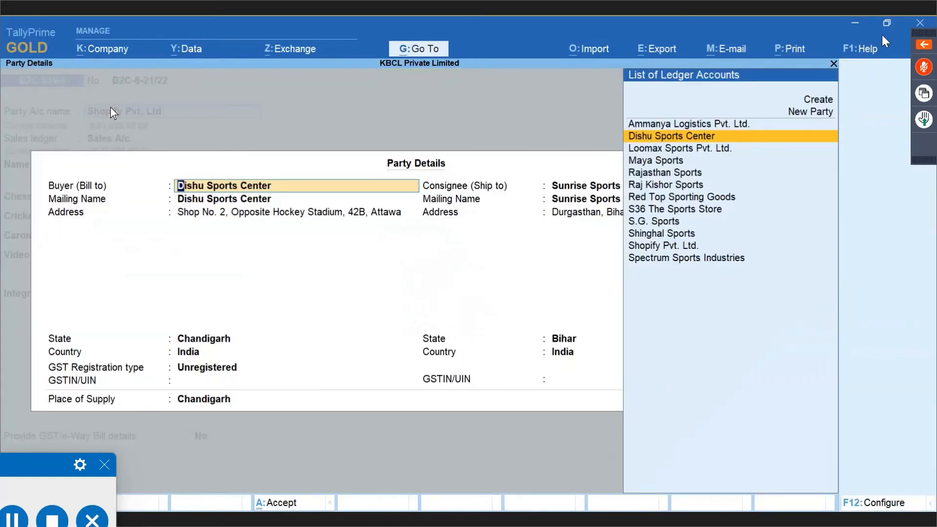
key(ctrl+a)
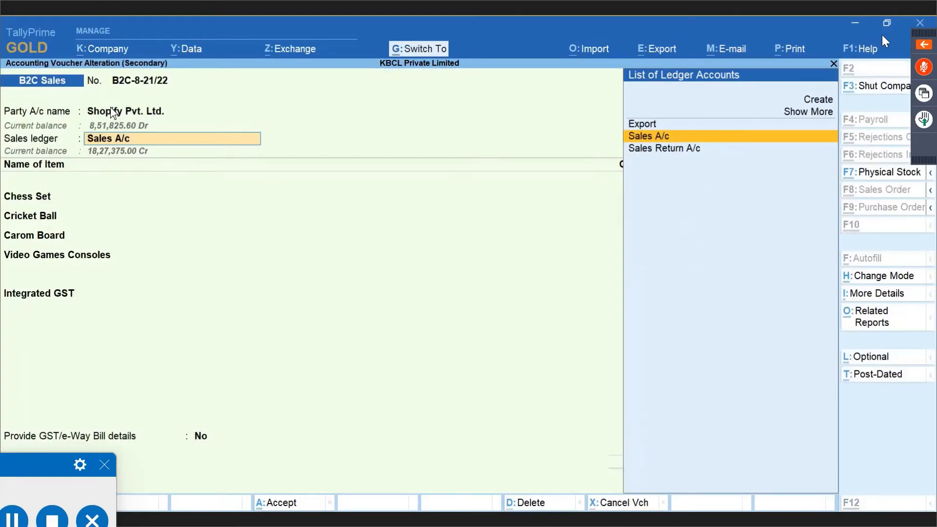
key(Return)
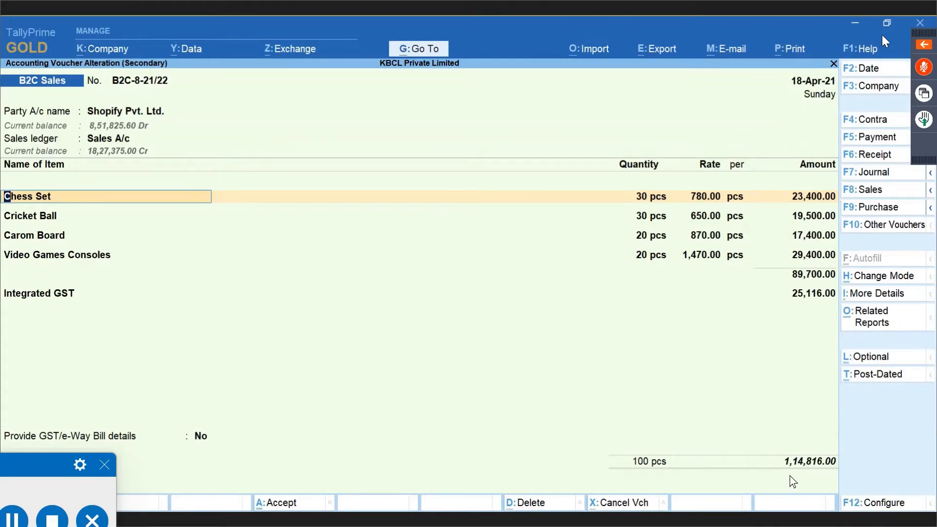
key(ctrl)
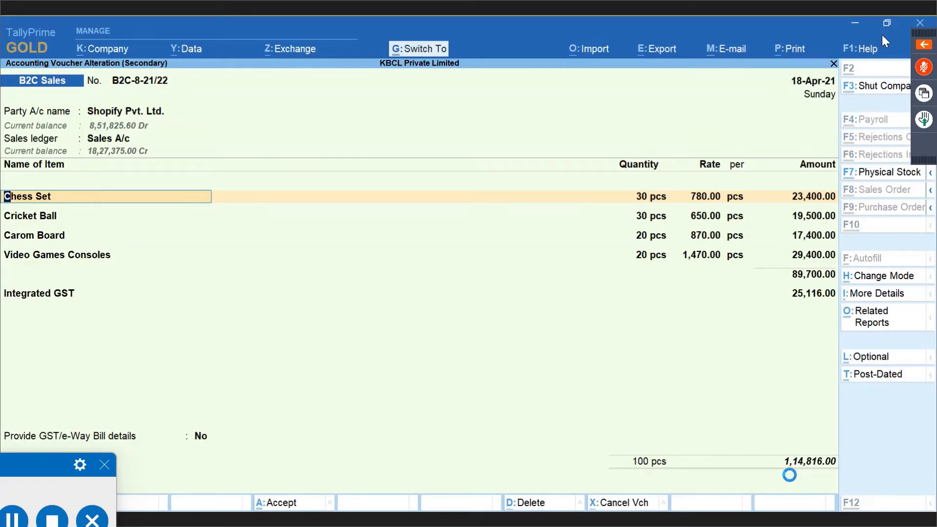
key(ctrl+a)
key(n)
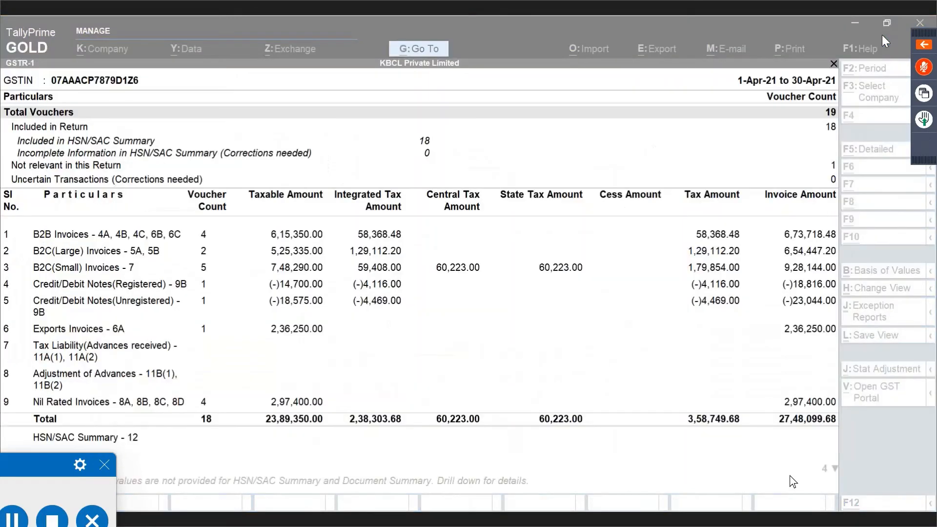
Find the Dishu Sports Center invoice in GSTR-1's B2C(Small) Chandigarh 28% row, then return to the summary.
key(Down)
key(Down)
key(Down)
key(Down)
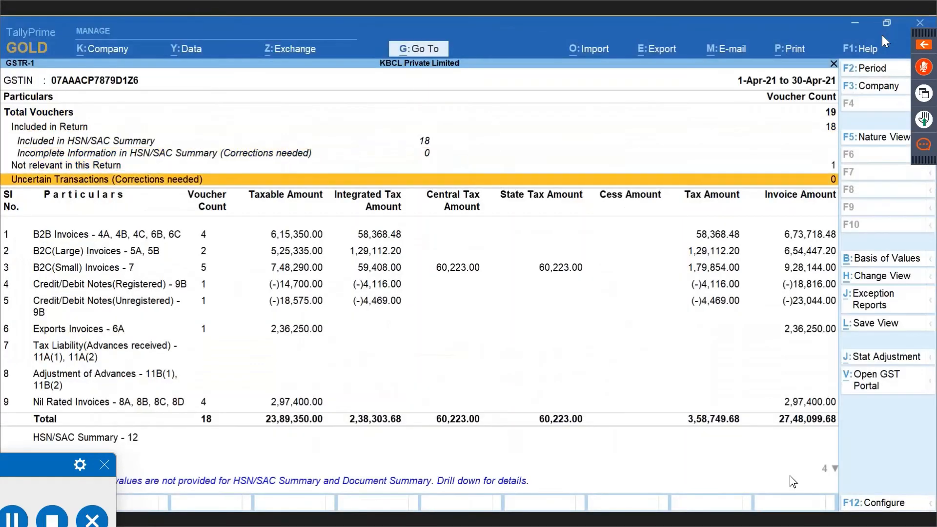
key(Down)
key(Down)
key(Down)
key(Return)
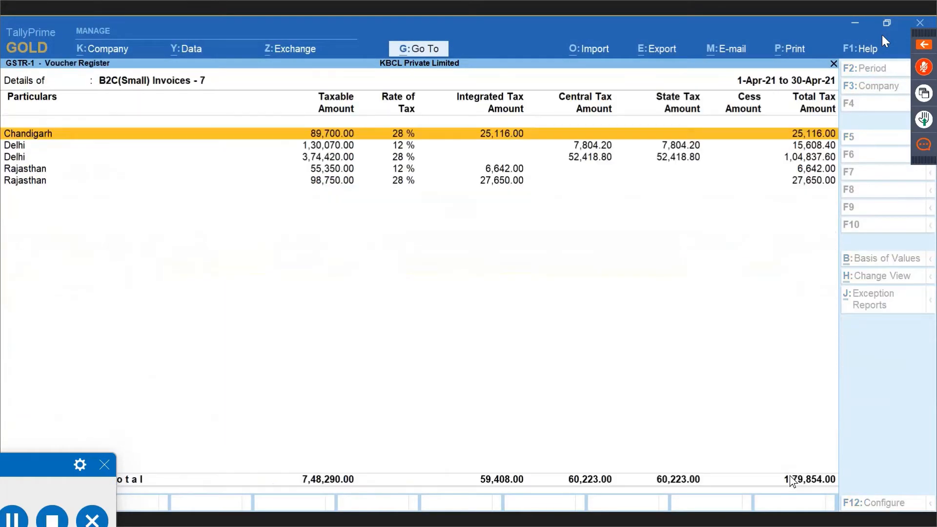
key(Return)
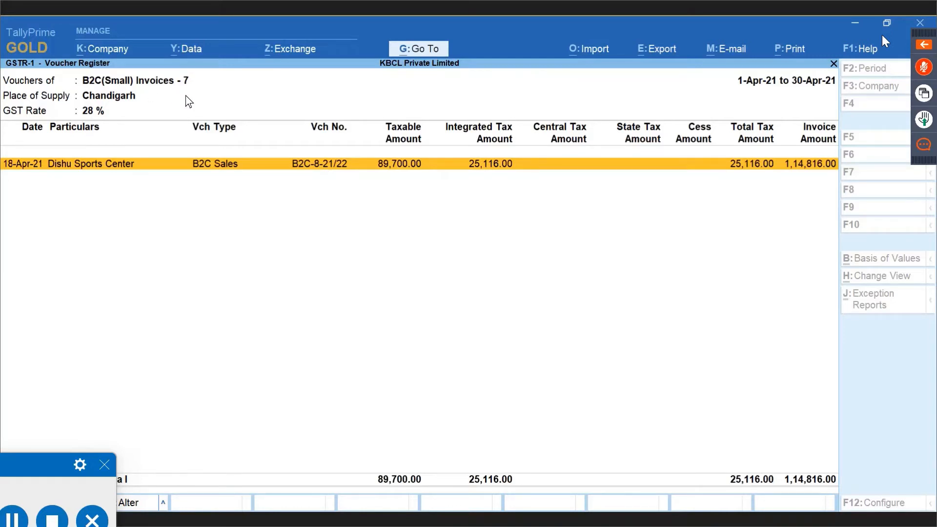
key(Escape)
key(Escape)
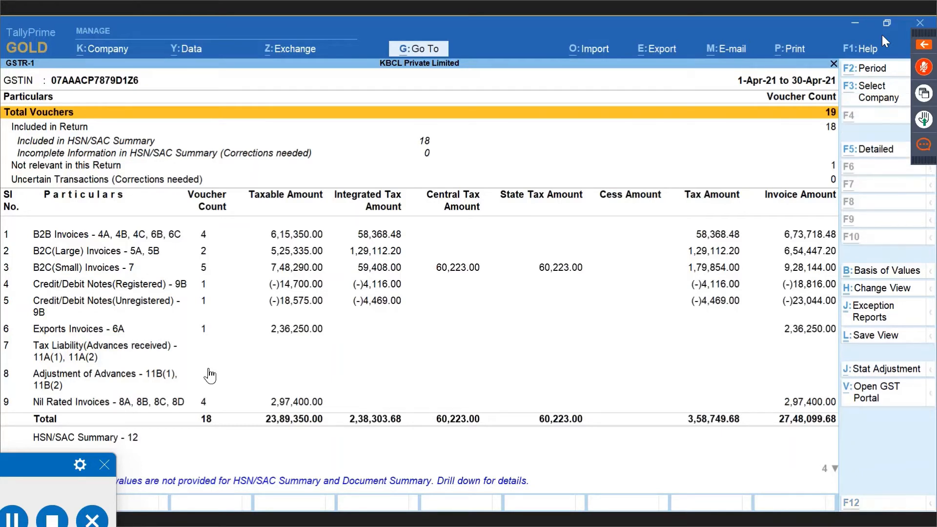
Confirm GSTR-1's Advances received and Adjustment of Advances rows are empty, then alter the 19-Apr-21 Maya Sports receipt.
key(Return)
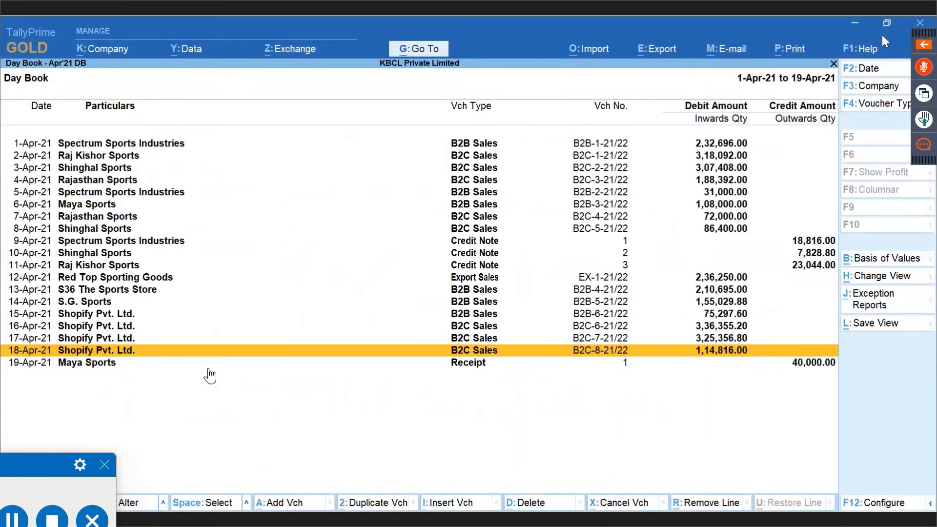
key(Down)
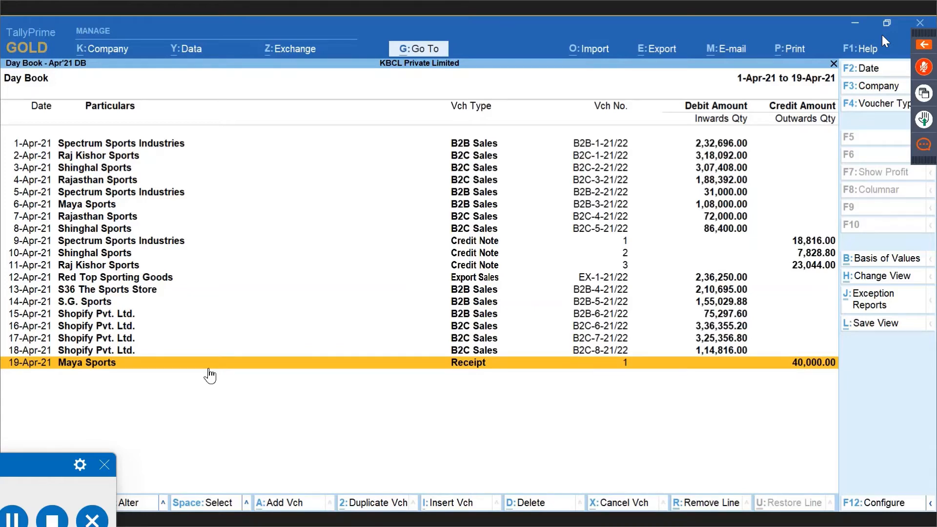
key(alt+Tab)
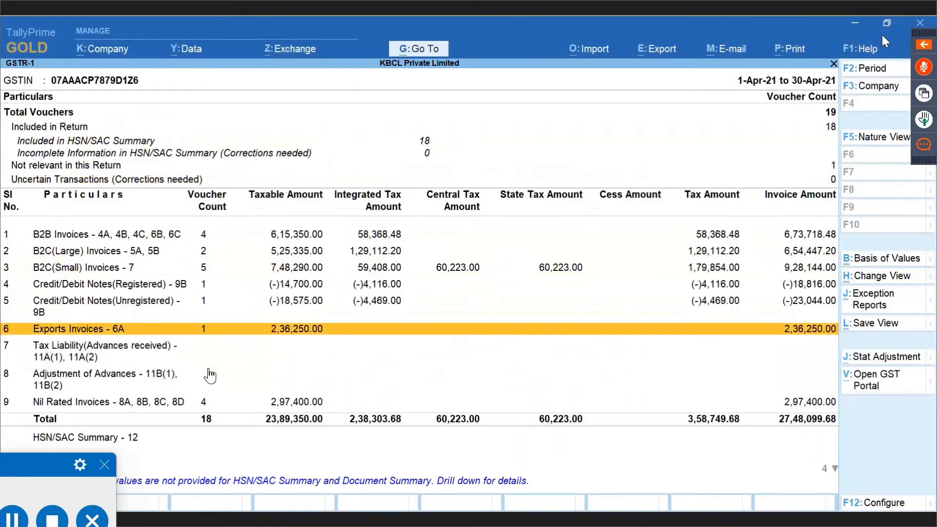
key(Down)
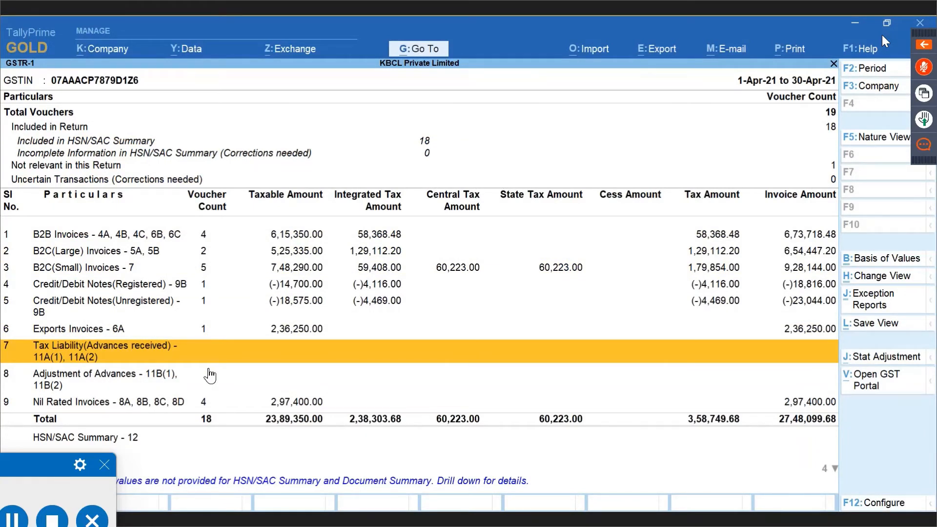
click(209, 376)
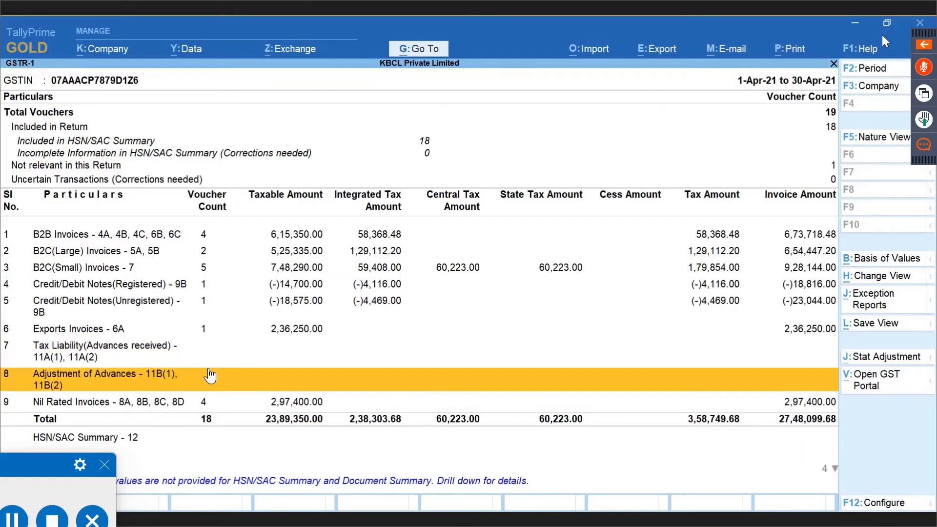
key(Up)
key(Down)
key(Up)
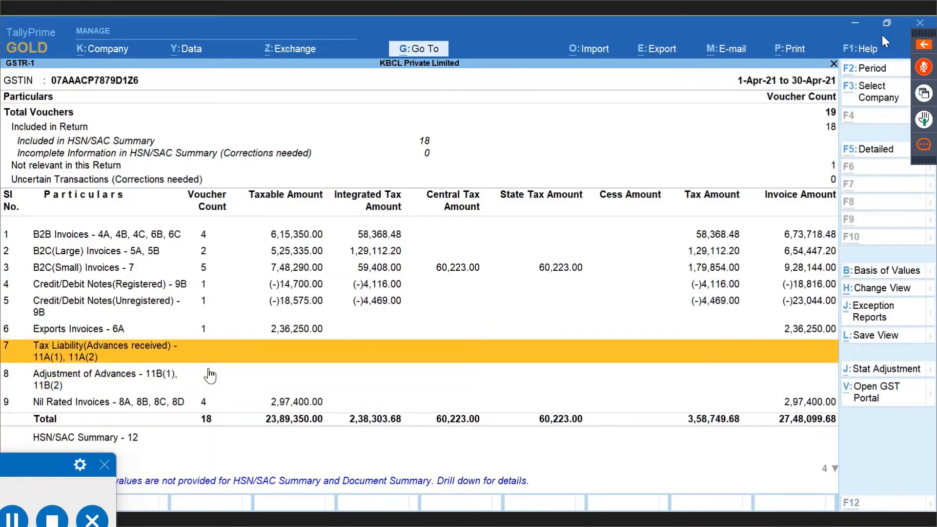
key(alt+Tab)
click(208, 368)
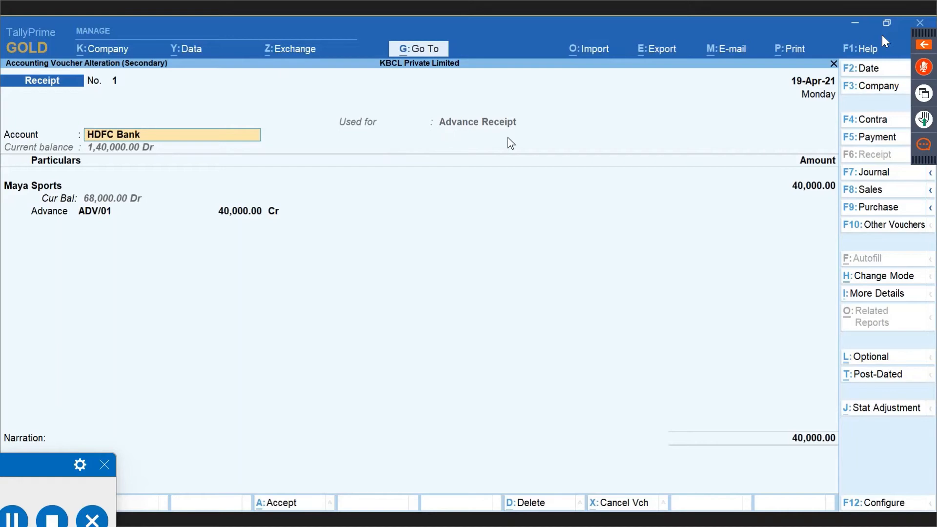
Make the 40,000.00 Maya Sports receipt an Advance Receipt against Sales A/c, taxed 6% central and state.
click(886, 409)
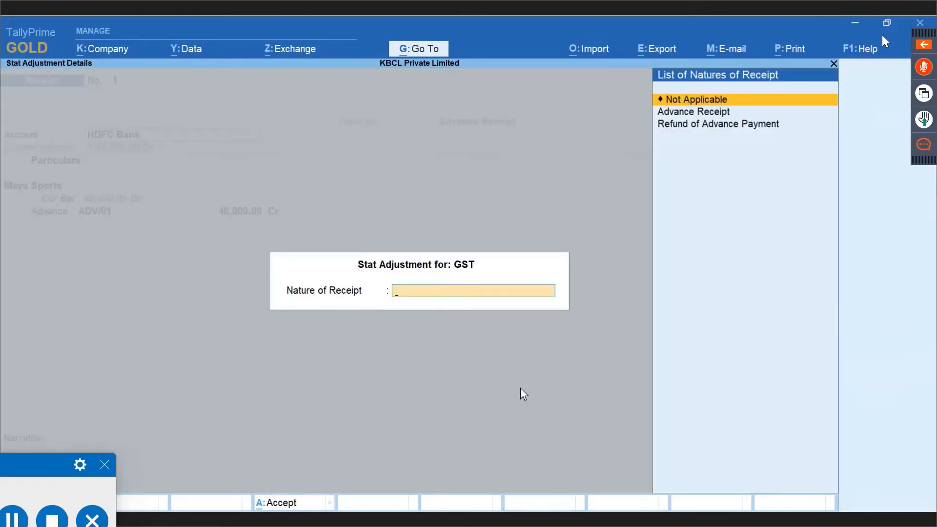
key(Down)
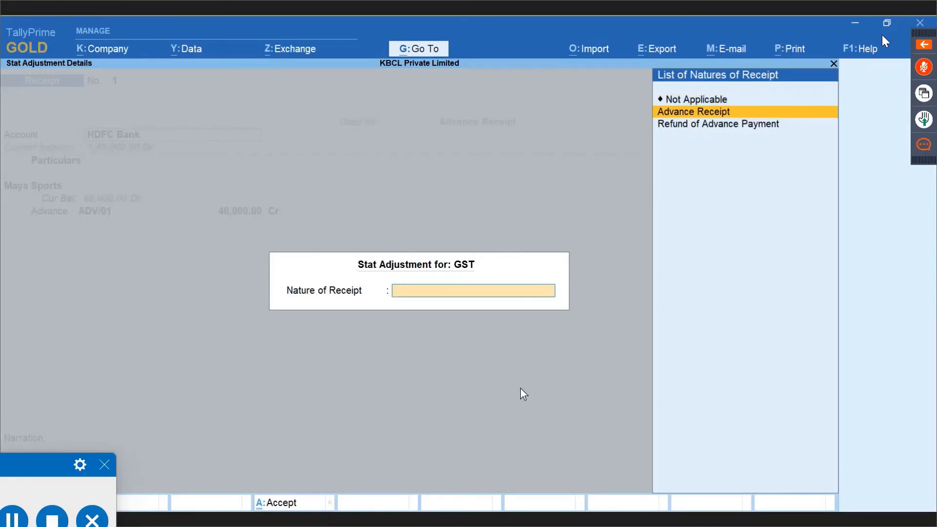
key(Return)
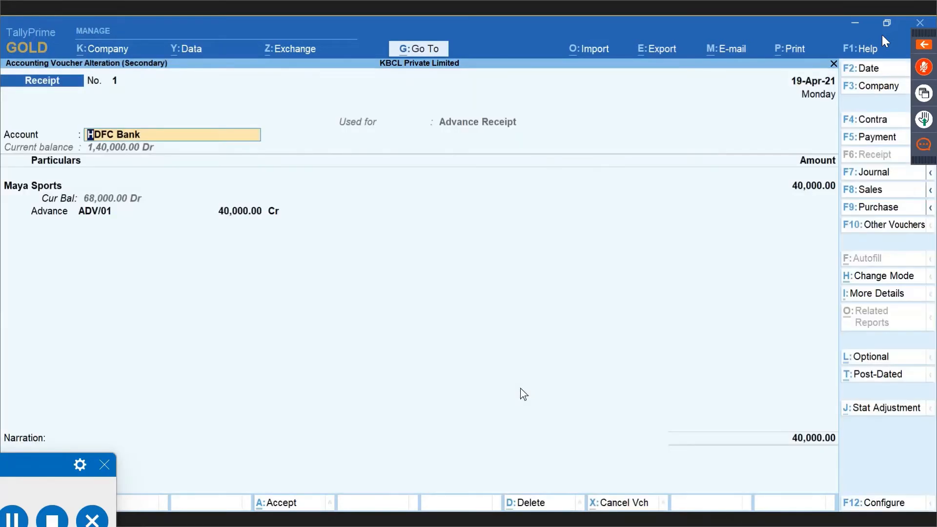
key(Return)
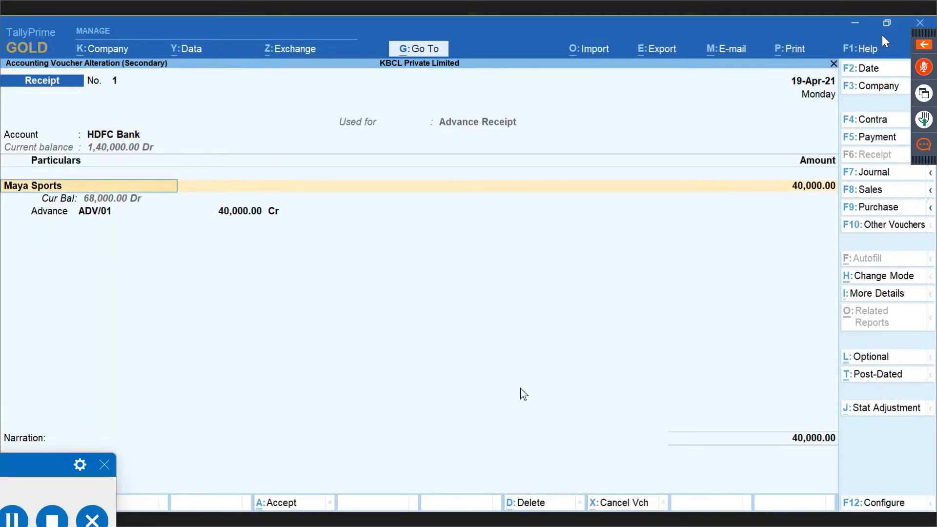
key(Return)
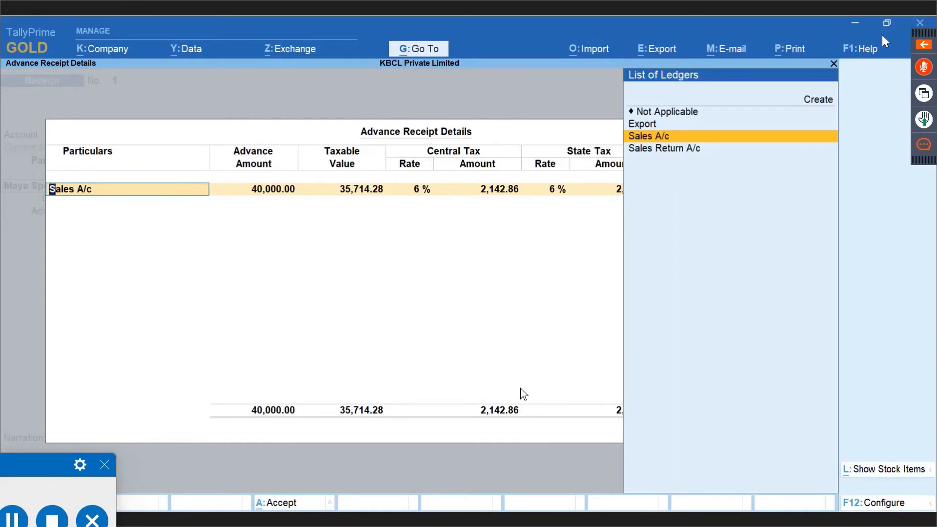
key(Return)
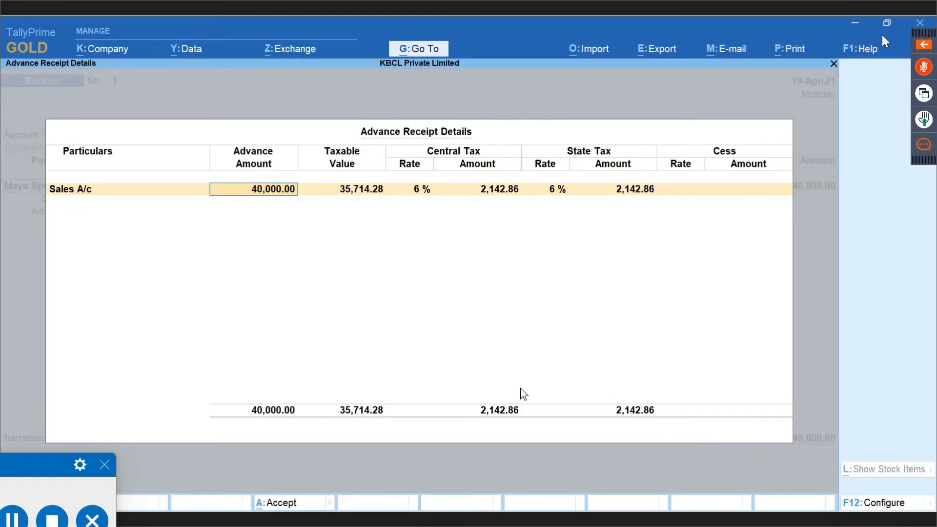
key(Return)
key(Return)
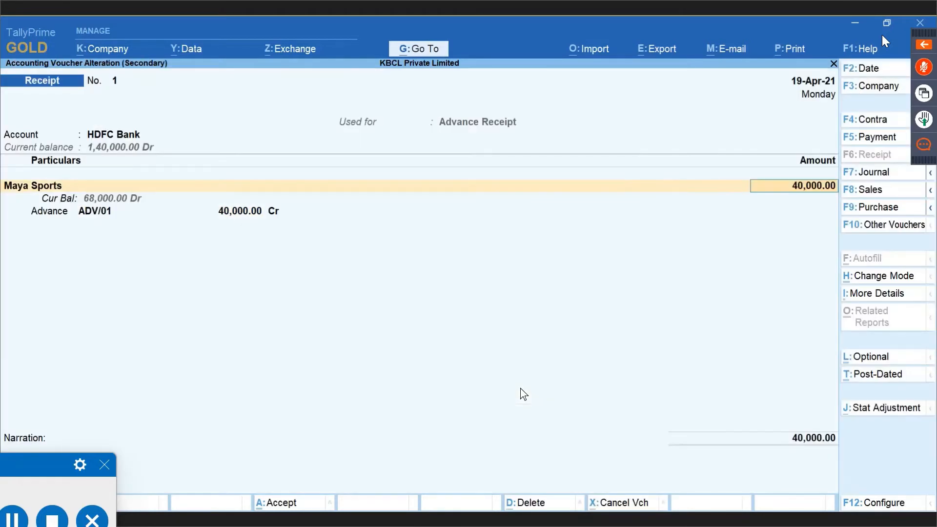
key(Return)
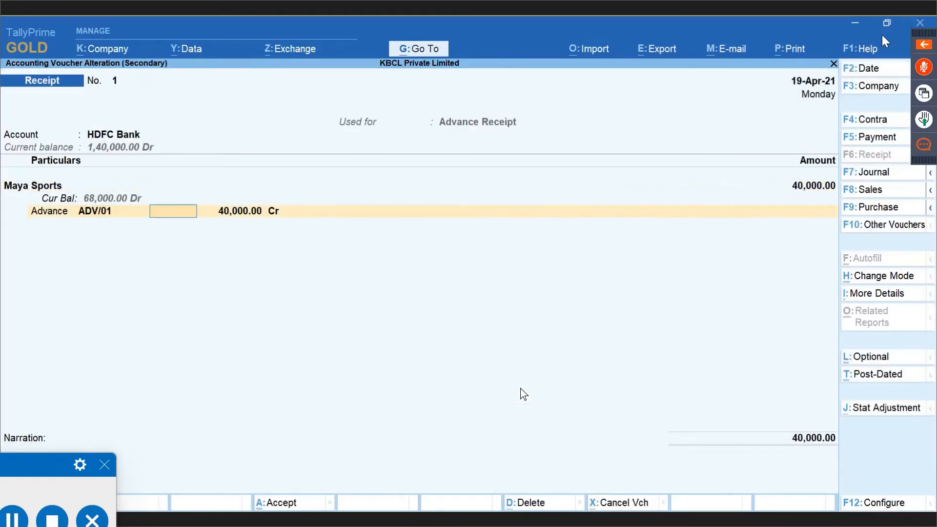
Save the altered Maya Sports receipt, accepting its bill lines and bank allocations.
key(Return)
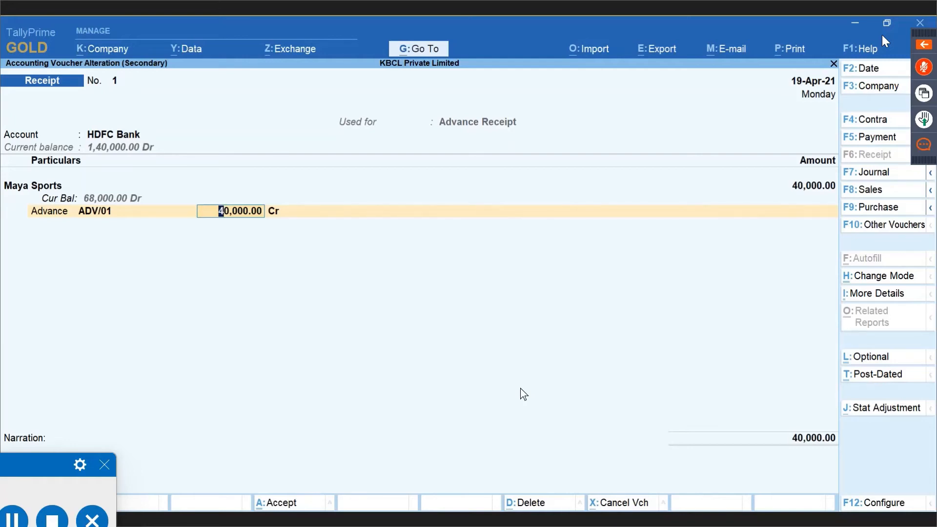
key(Return)
key(Return)
key(Return)
key(Return)
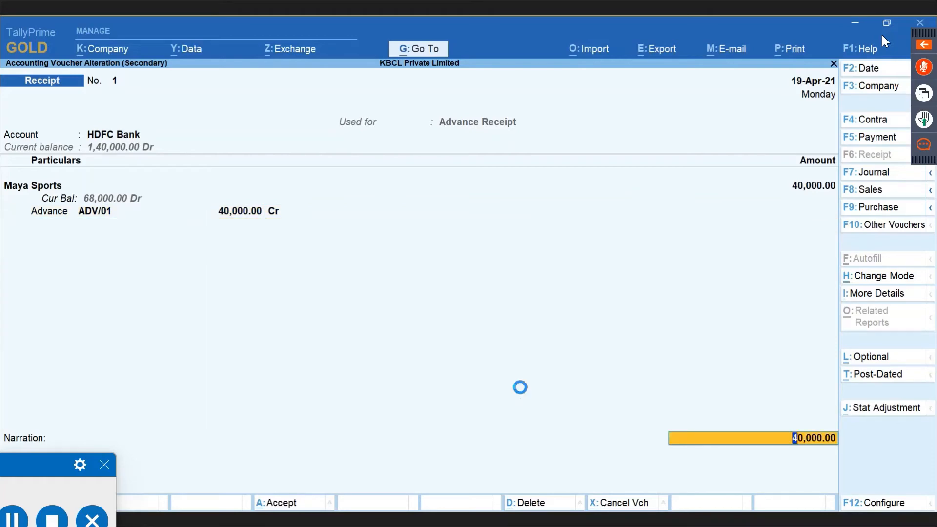
key(Return)
key(Return)
key(Return)
key(Return)
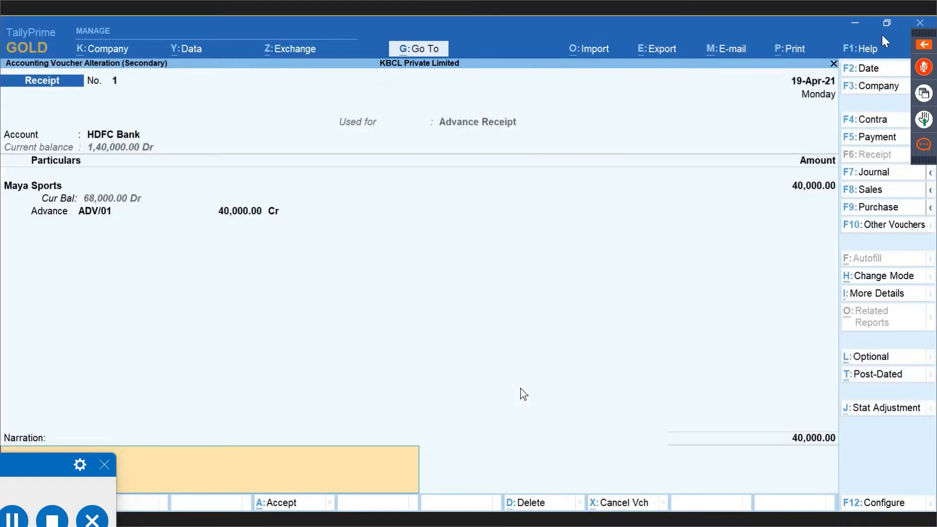
key(Return)
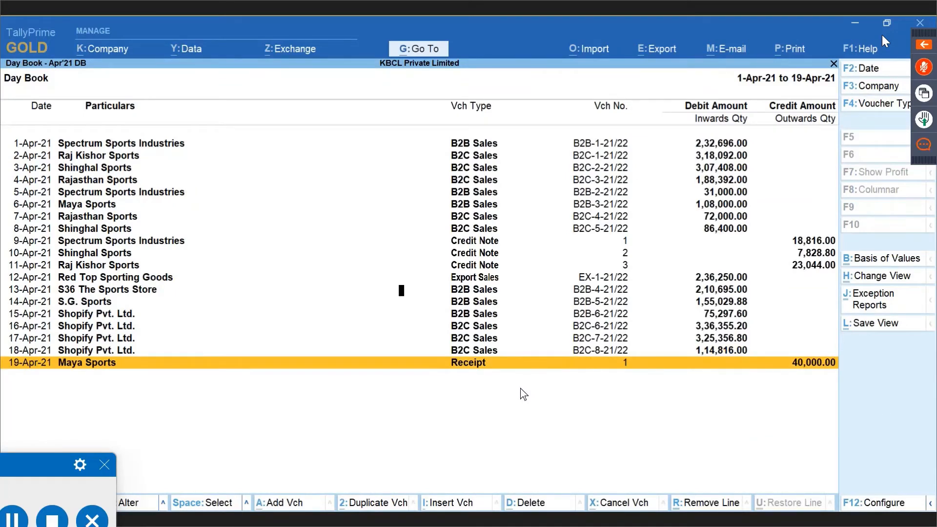
Reopen the saved Apr'21 DB Day Book view covering vouchers through 30-Apr-21.
key(F2)
key(BackSpace)
key(Escape)
key(Escape)
key(alt+g)
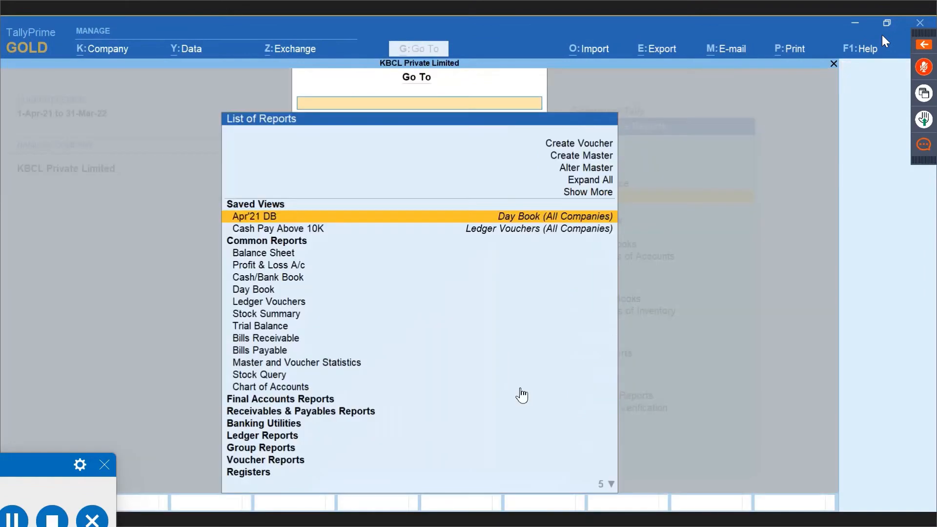
key(Return)
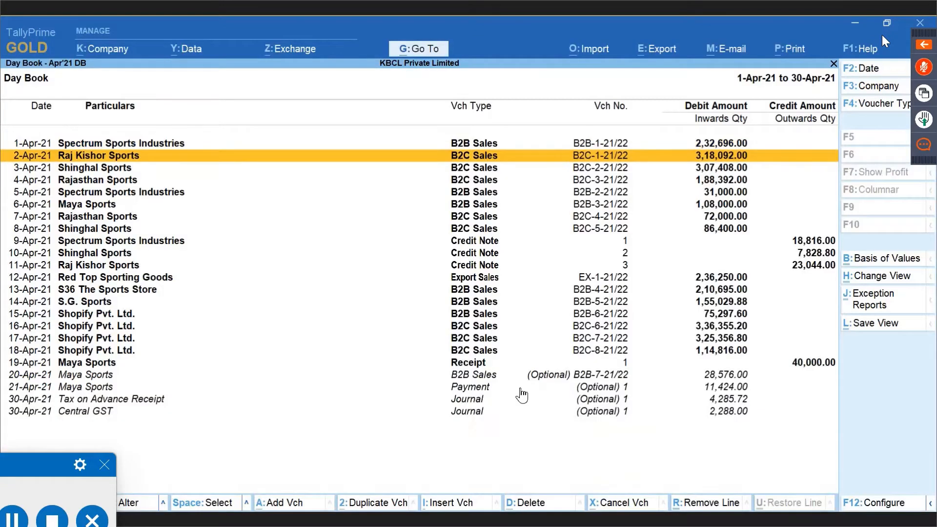
key(Down)
key(Down)
key(Down)
key(Down)
key(Down)
key(Down)
key(Down)
key(Down)
key(Down)
key(Down)
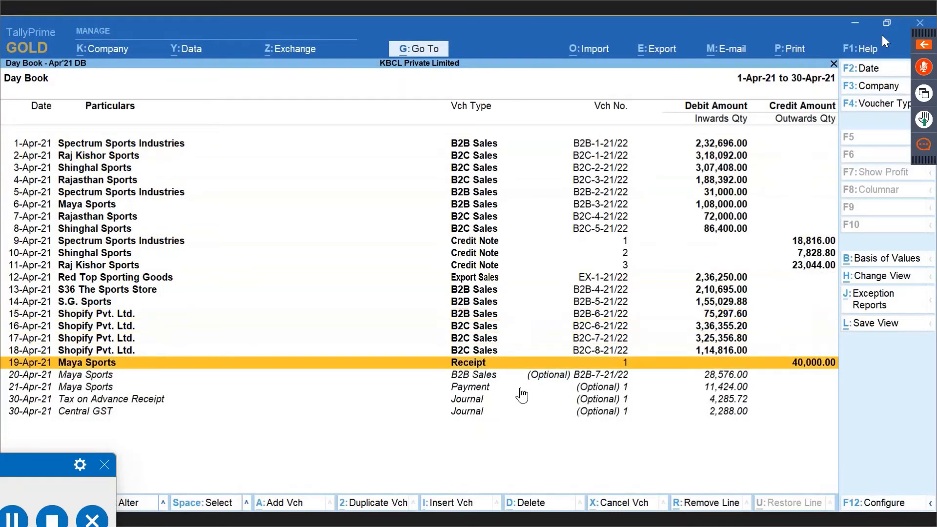
key(alt+Tab)
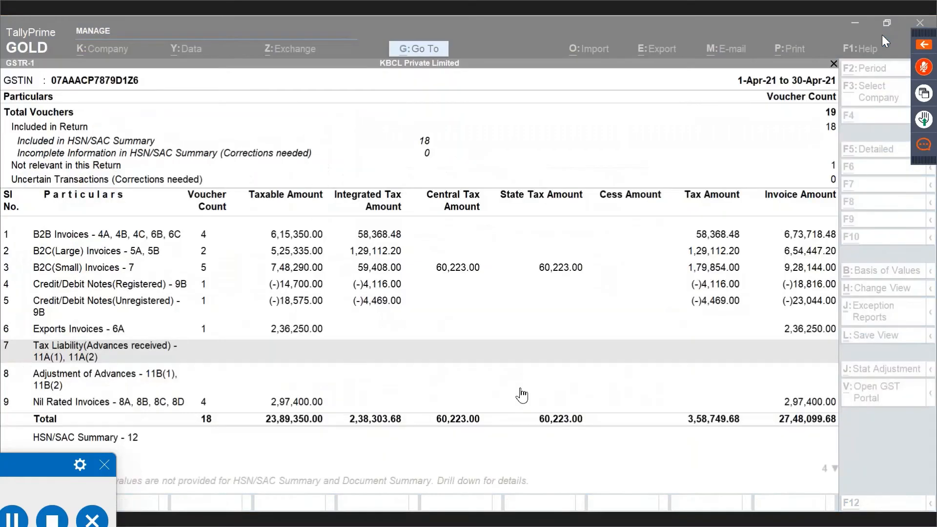
Close the old GSTR-1 and reopen it via 'Gstr' to show 40,000.00 unadjusted Advance Receipts.
key(Escape)
key(Escape)
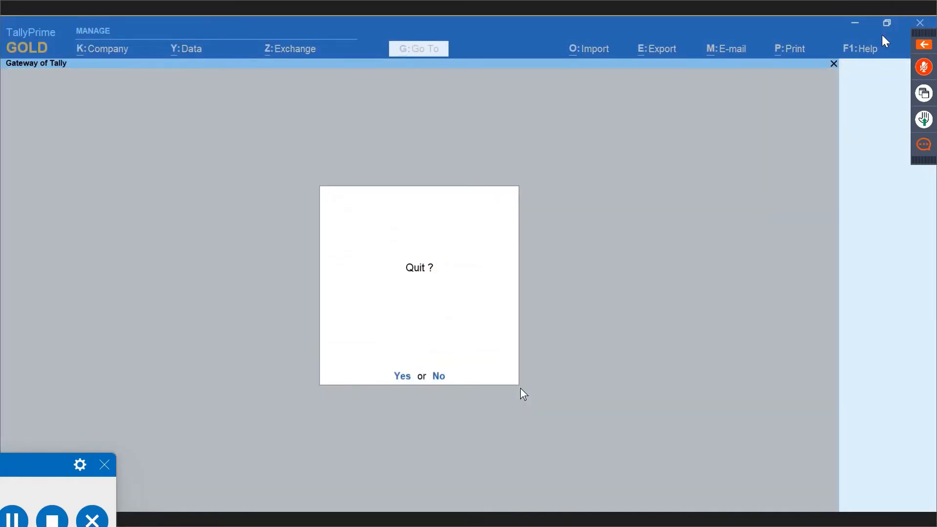
key(Escape)
key(alt+g)
text(Gstr)
key(Down)
key(Return)
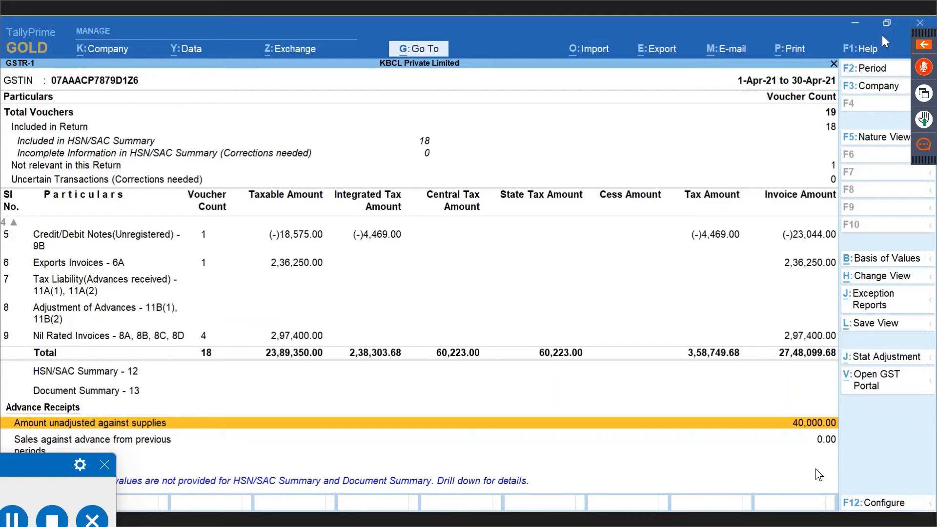
key(Return)
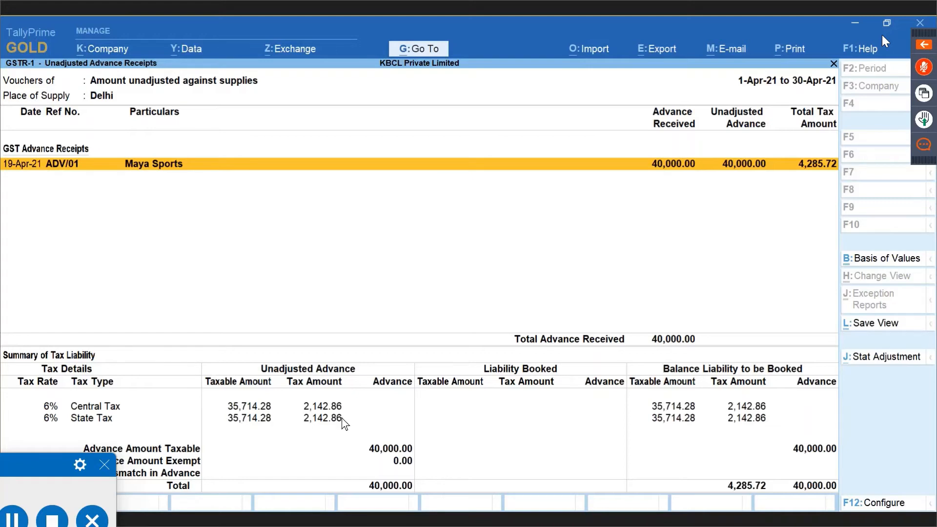
key(Escape)
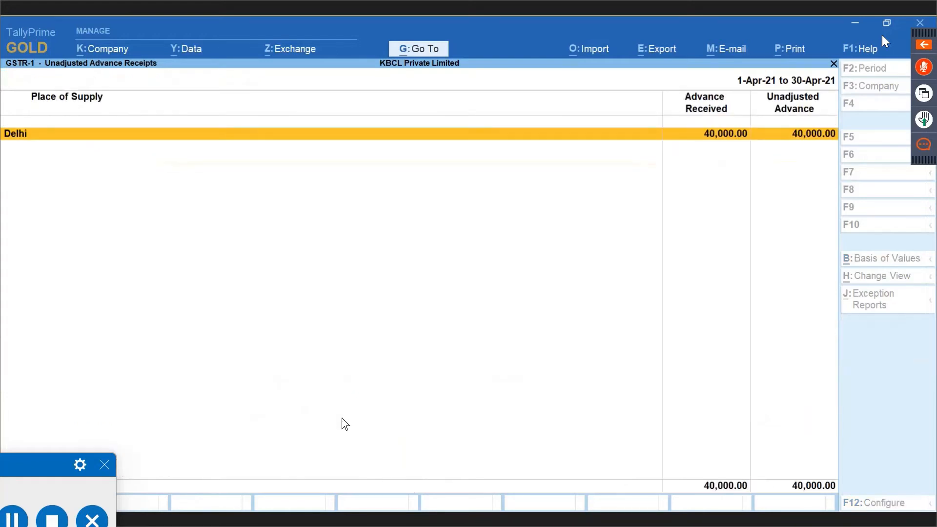
key(Escape)
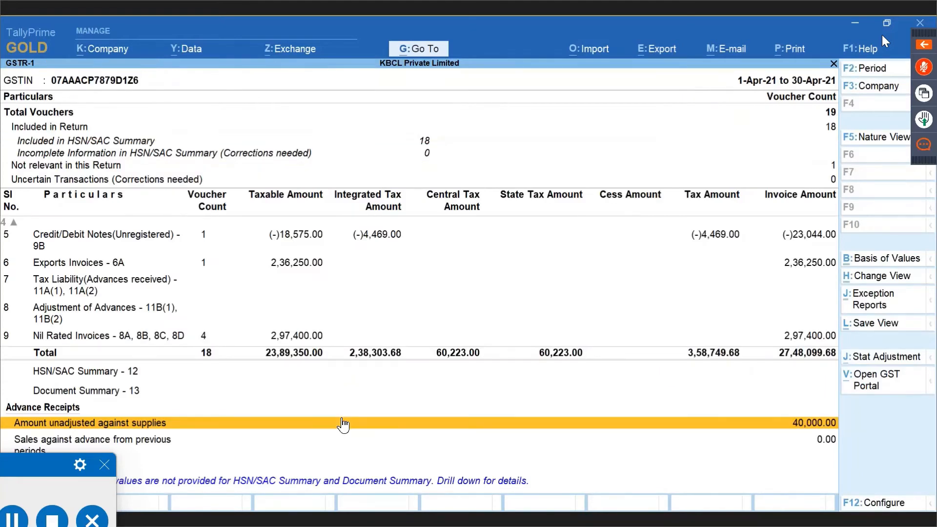
key(Escape)
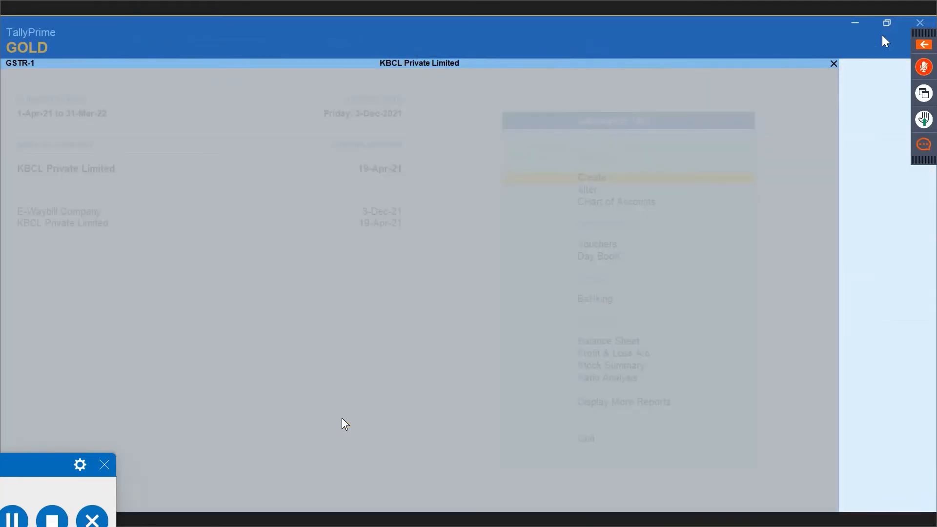
key(alt+g)
text(Gstr)
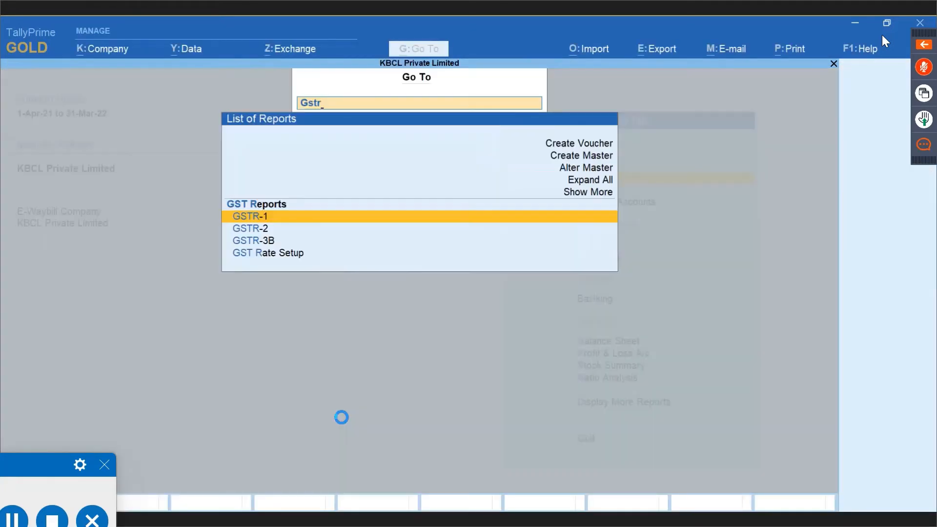
key(Return)
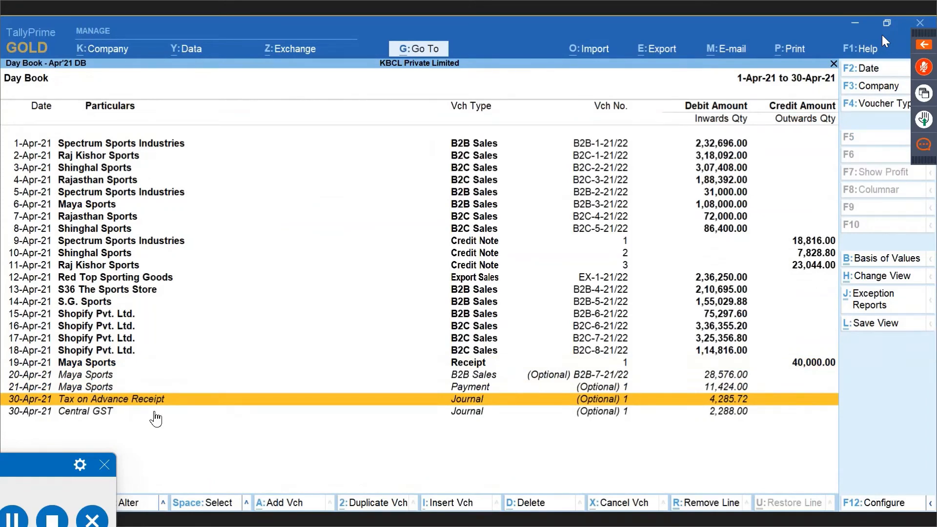
Open the optional 30-Apr-21 Tax on Advance Receipt journal of 4,285.72 for alteration.
key(Return)
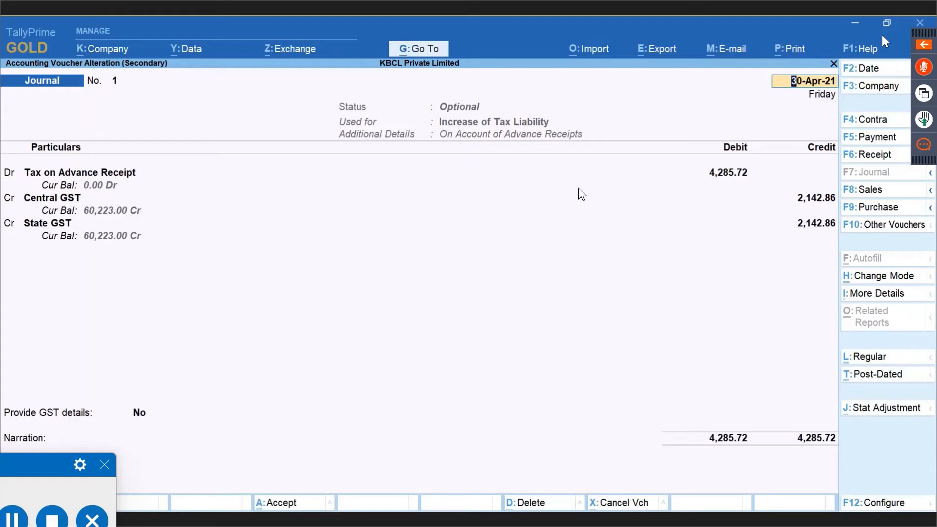
Accept the stat adjustment as Increase of Tax Liability on Account of Advance Receipts and make the journal Regular.
click(872, 413)
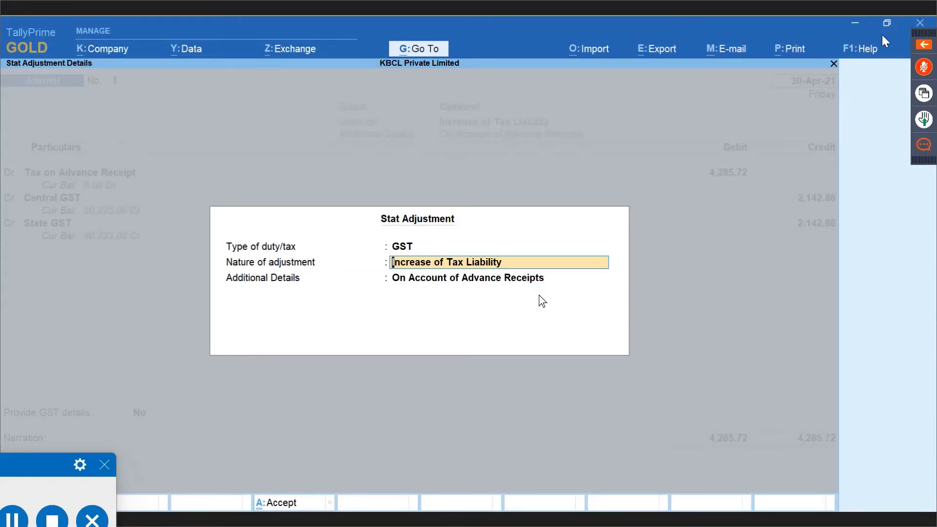
key(Return)
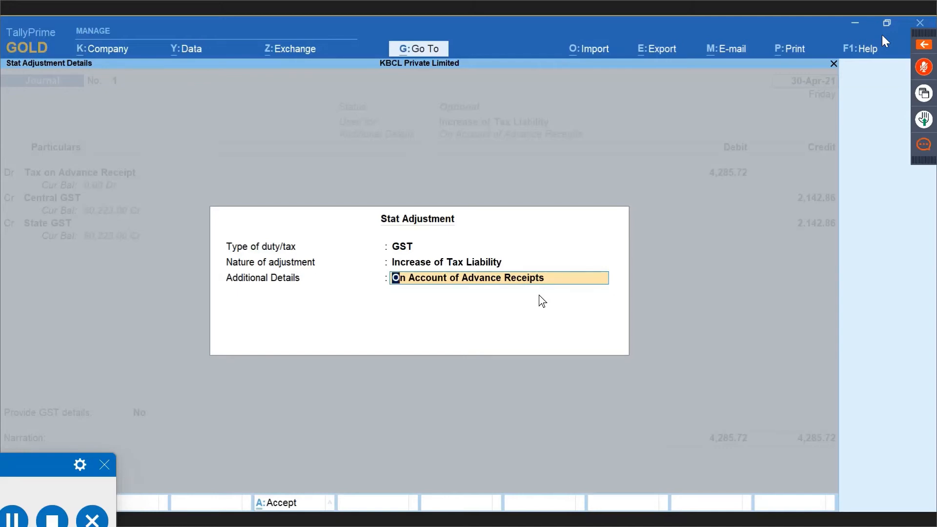
key(Return)
key(ctrl+l)
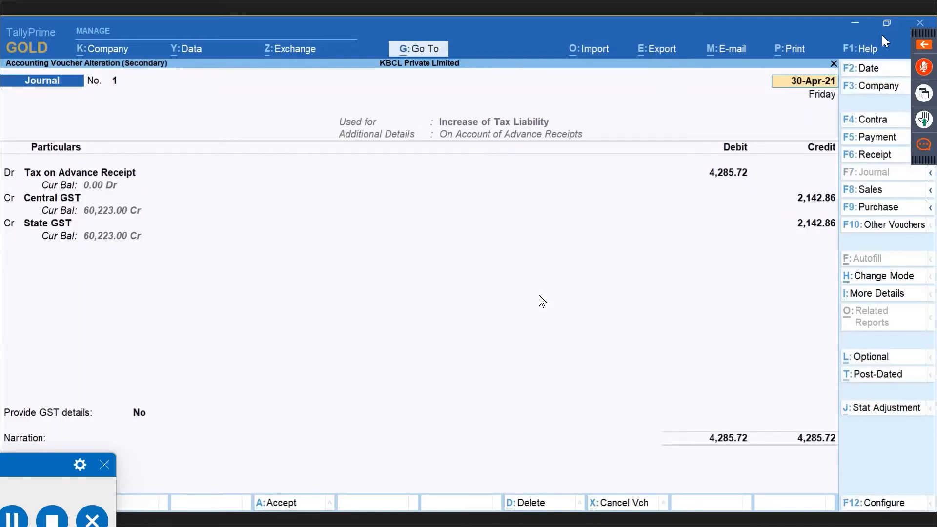
key(Return)
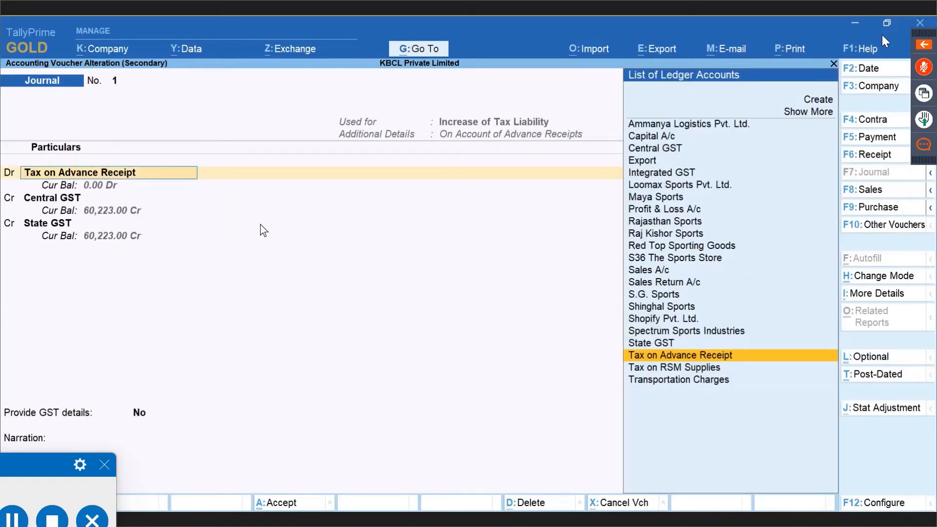
Check the Tax on Advance Receipt ledger and accept the Central GST entry with its GST details.
key(ctrl)
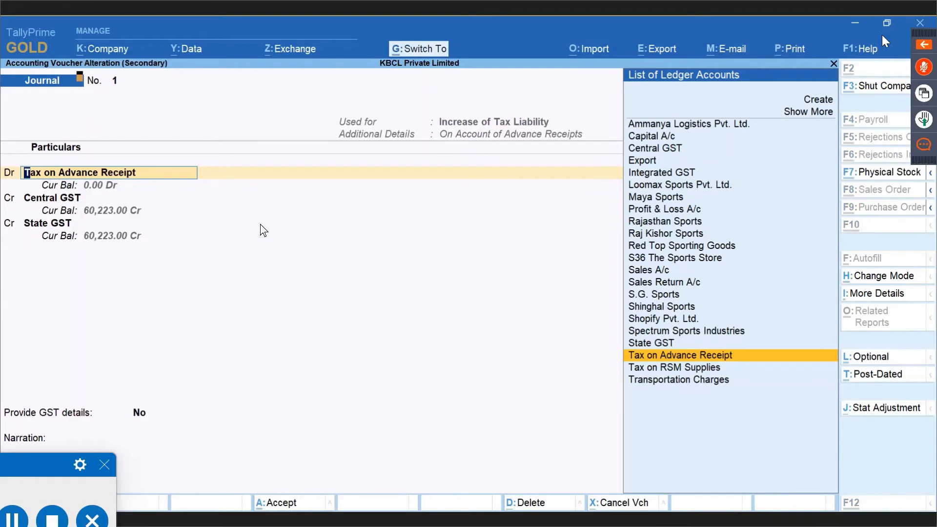
key(ctrl+Return)
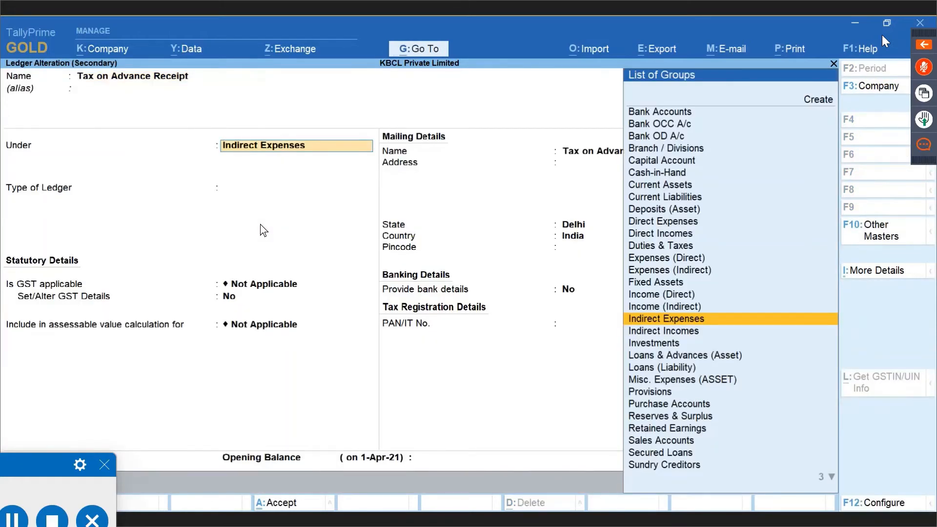
key(ctrl+a)
key(Return)
key(Return)
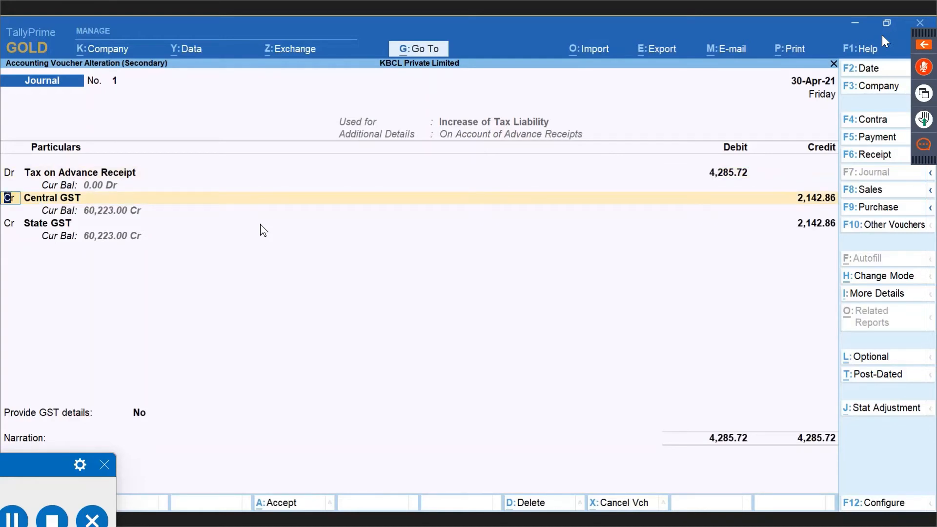
key(Return)
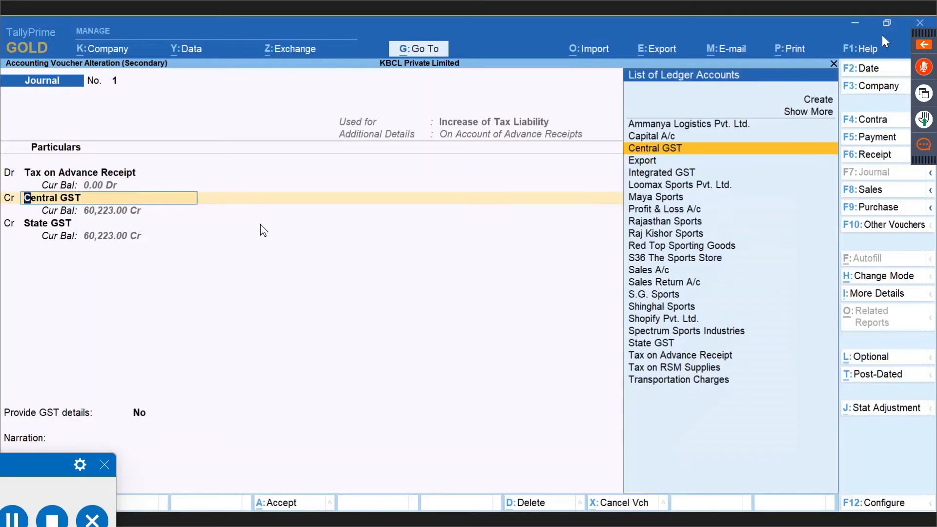
key(Return)
key(Return)
key(Return)
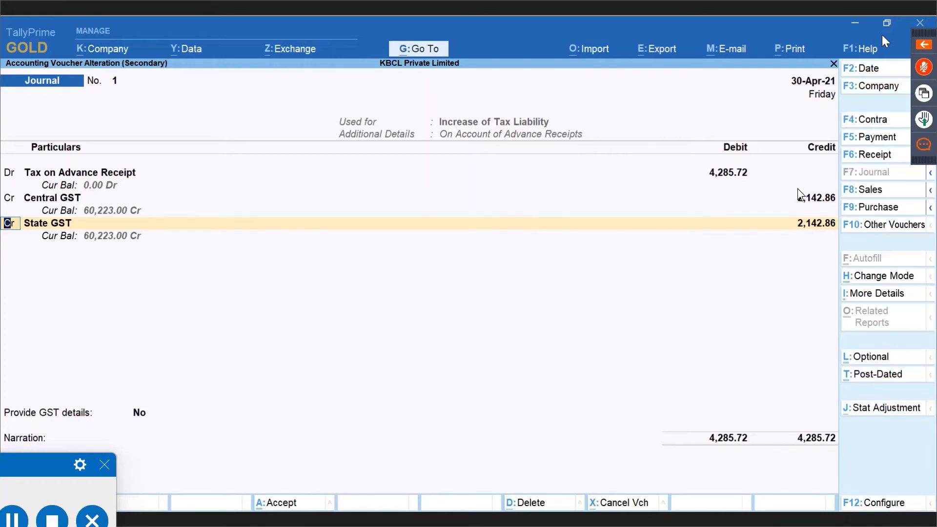
Accept the State GST rate and taxable value, leave Provide GST details as No, and save.
key(Return)
key(Return)
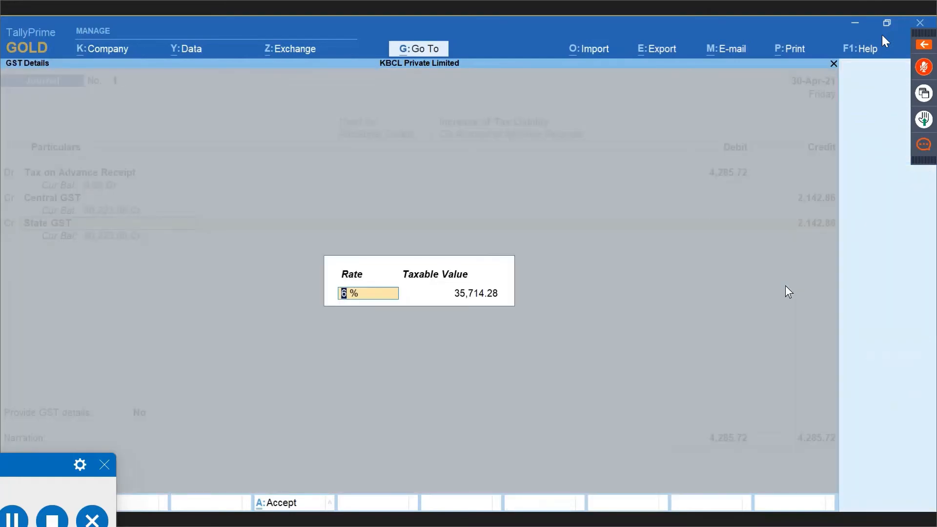
key(Return)
key(Return)
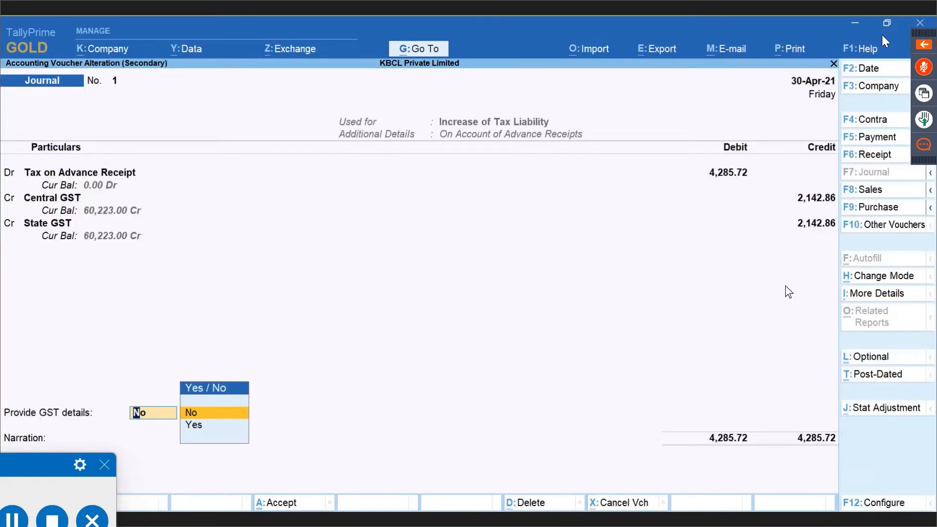
key(Return)
key(Return)
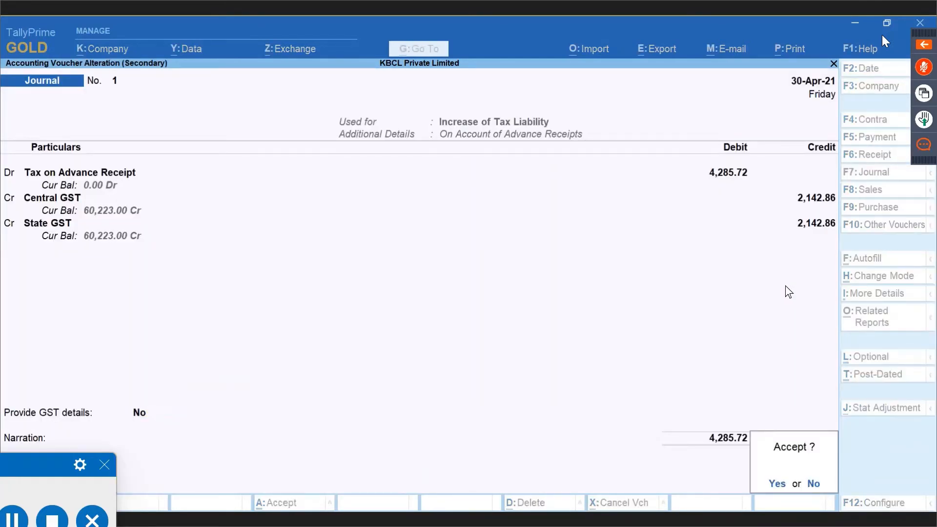
key(Return)
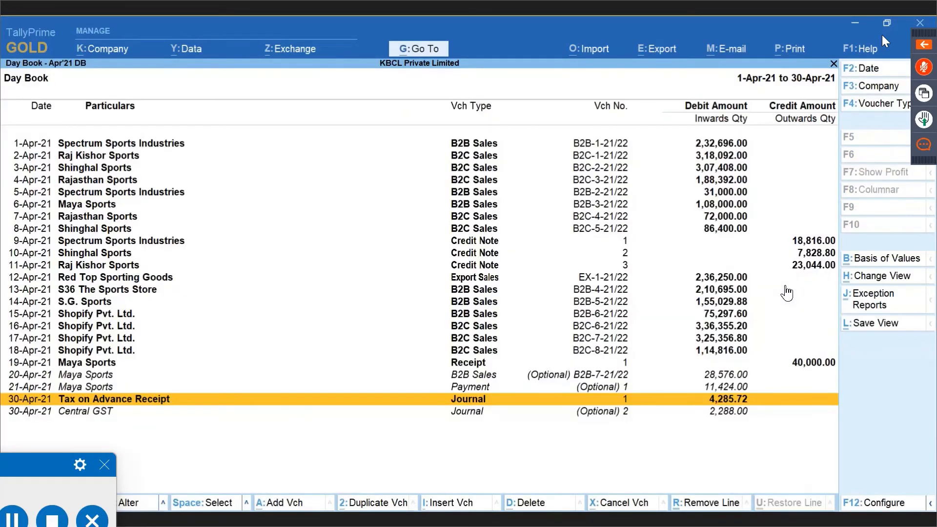
Open April GSTR-1 and highlight Tax Liability (Advances received): 4,285.72 tax on 35,714.28.
key(Escape)
key(Escape)
key(Escape)
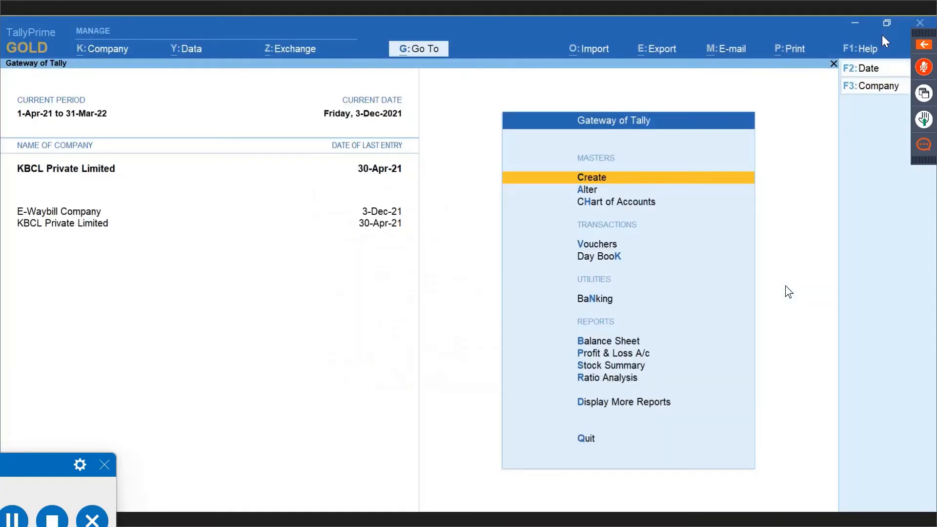
key(alt+g)
text(Gstr)
key(Down)
key(Down)
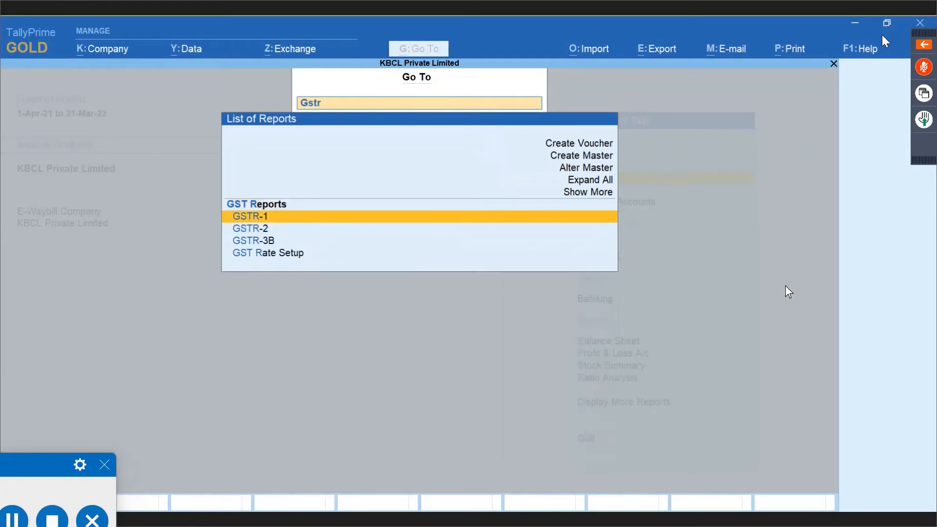
key(Return)
key(Down)
key(Down)
key(Down)
key(Down)
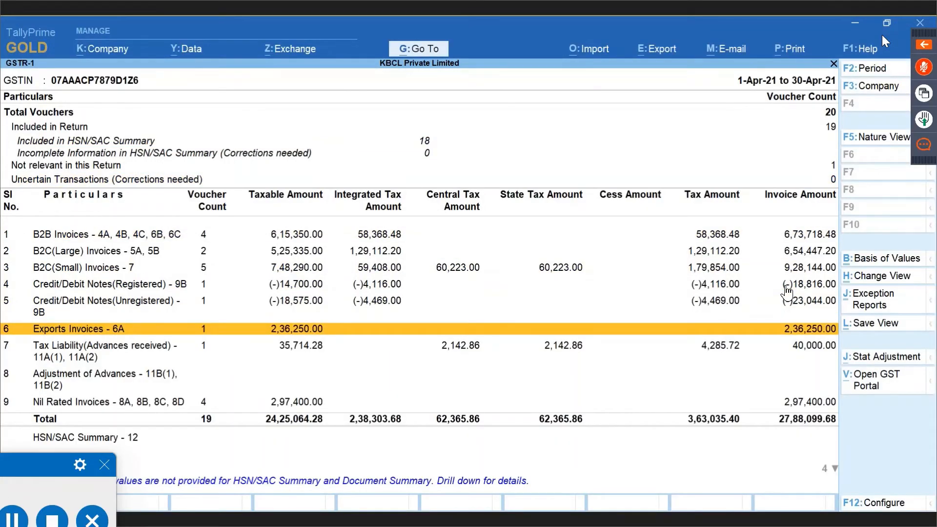
key(Down)
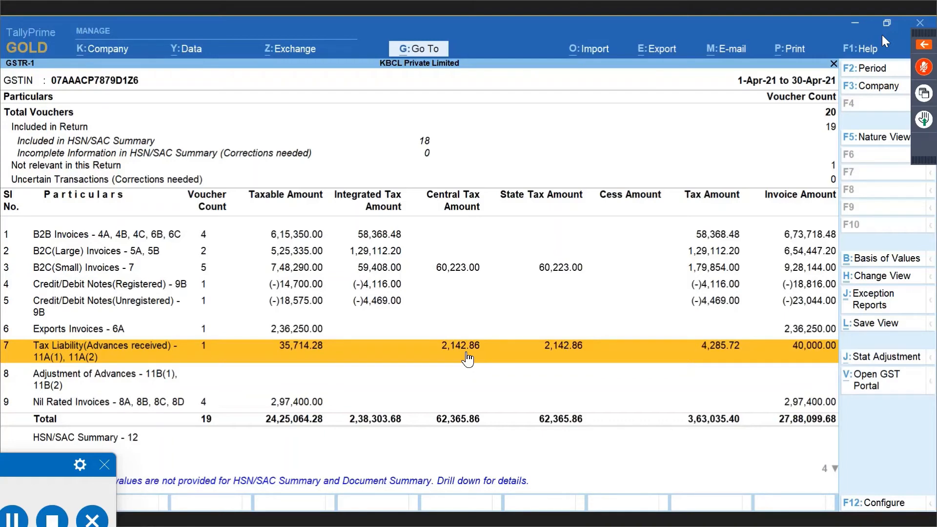
key(alt+Tab)
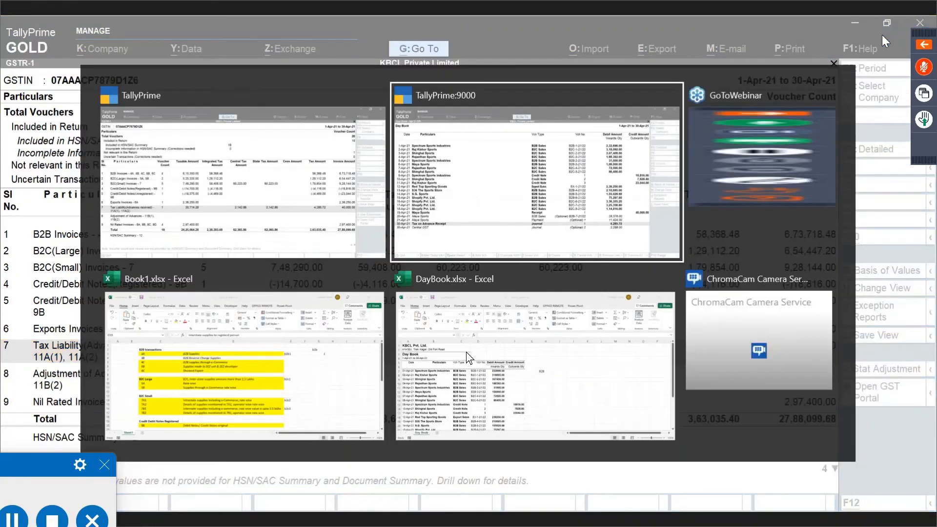
Open the optional 21-Apr-21 Maya Sports Payment No. 1 refunding 11,424.00 against ADV/01.
key(Up)
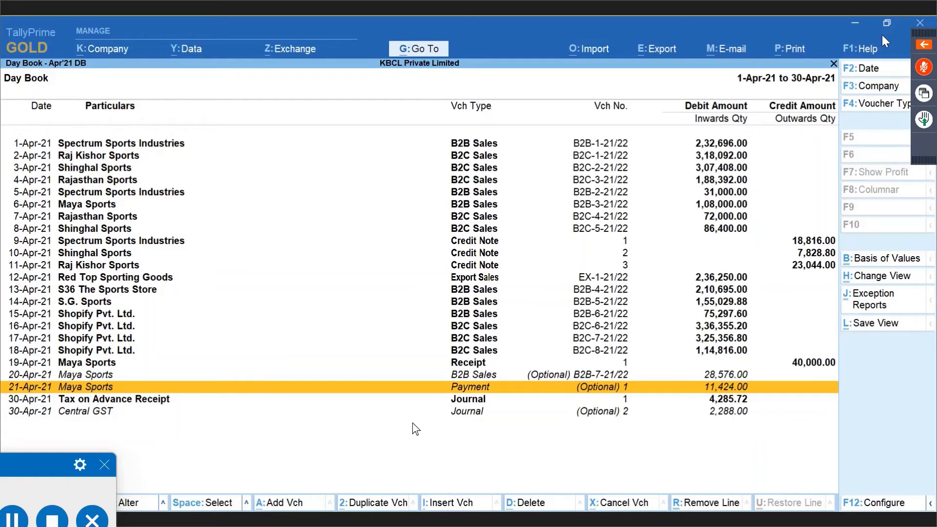
key(Return)
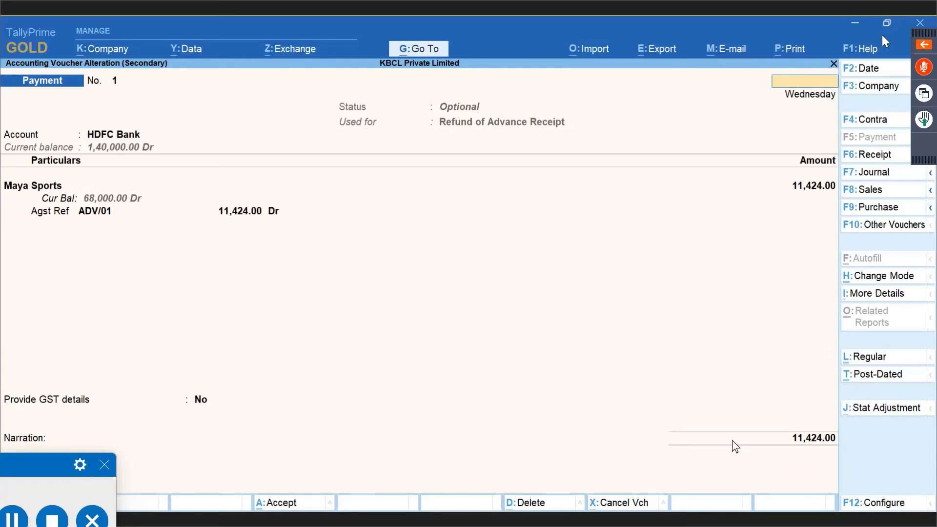
Quit the payment unchanged and make the 20-Apr-21 B2B sales voucher regular instead of optional.
key(Escape)
key(y)
key(Up)
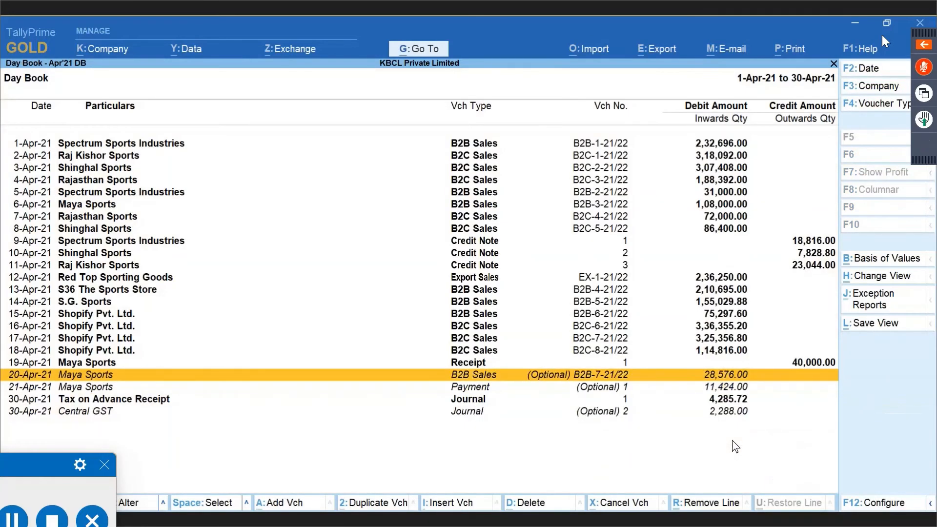
key(Return)
key(ctrl+l)
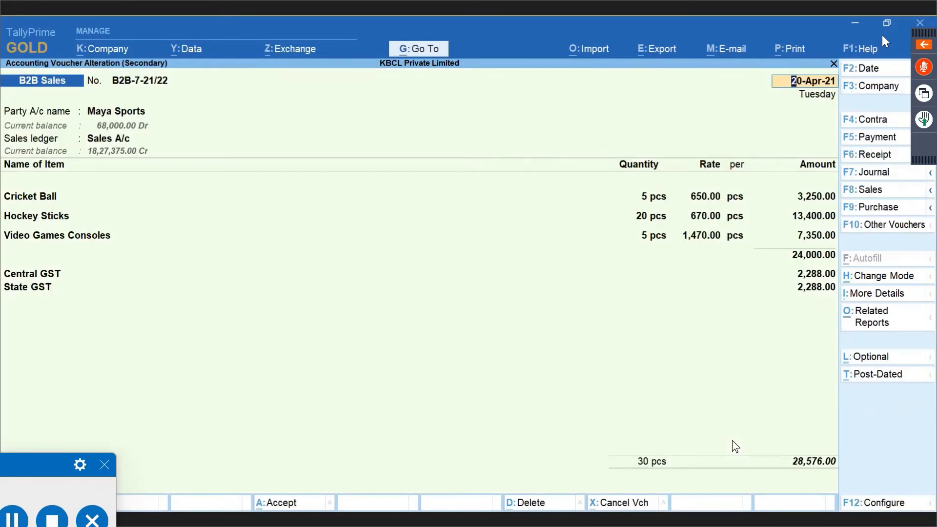
key(Return)
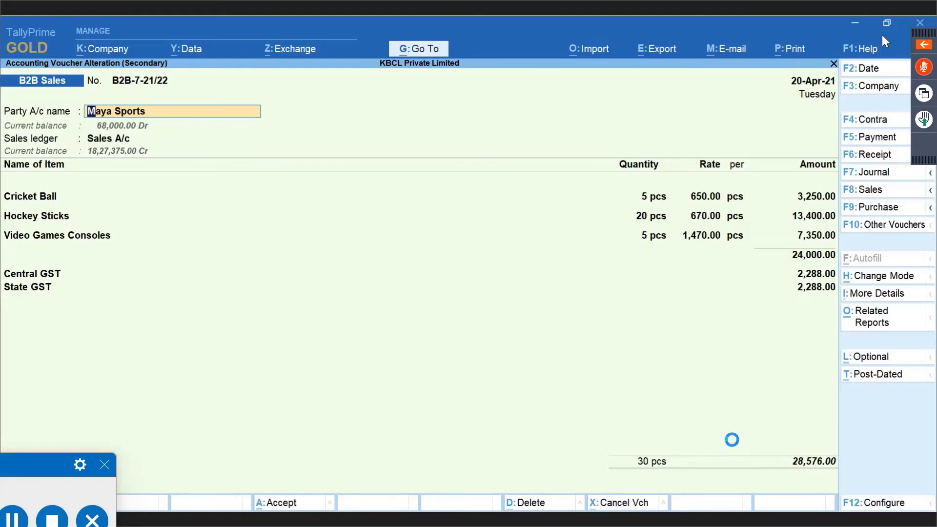
Adjust the 28,576.00 Maya Sports bill against advance ADV/01 in the bill-wise details.
key(Return)
key(ctrl+a)
key(Return)
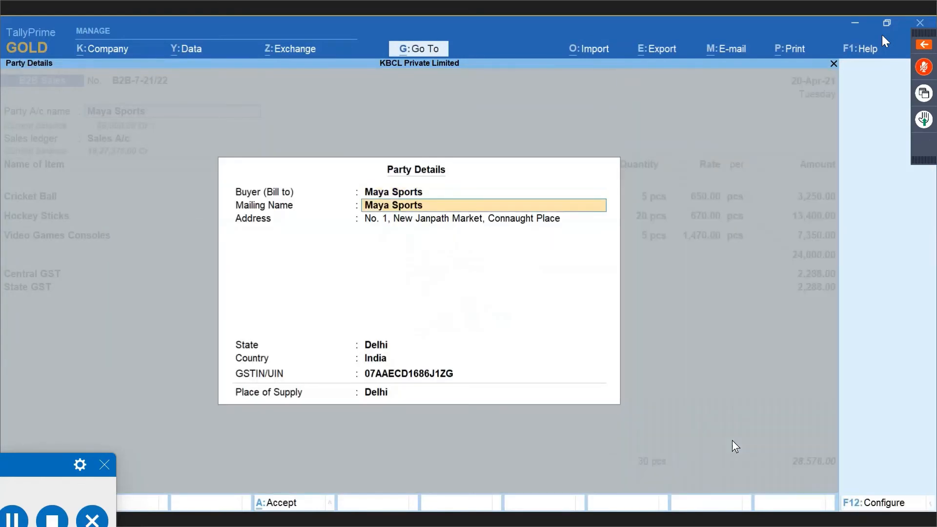
key(ctrl+a)
key(Return)
key(Return)
key(Return)
key(Return)
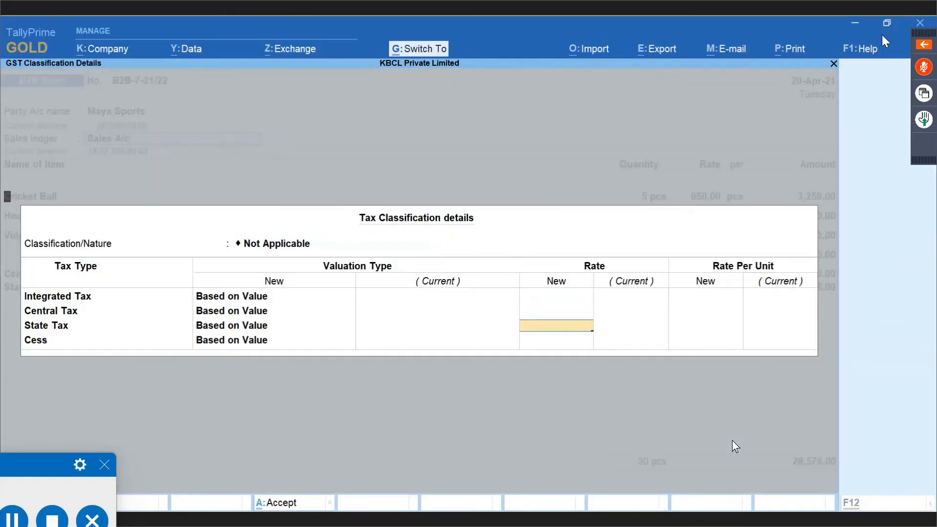
key(ctrl+a)
key(Return)
key(Return)
key(Return)
key(Return)
key(Return)
key(Return)
key(Return)
key(Return)
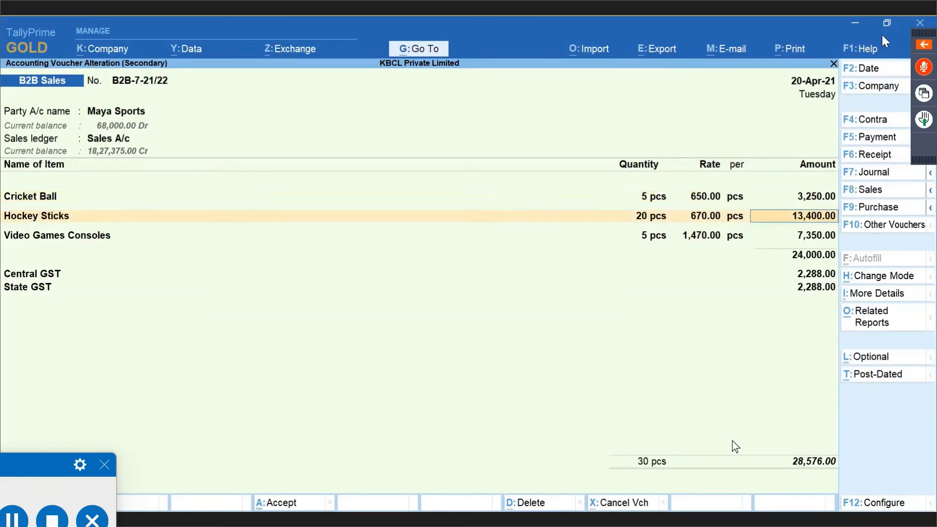
key(Return)
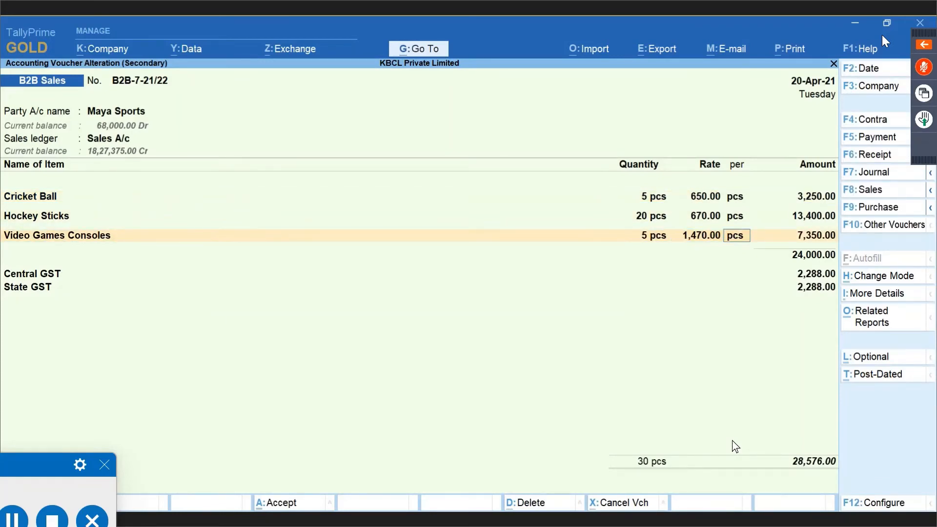
key(Return)
key(Return)
key(Return)
key(Return)
key(Return)
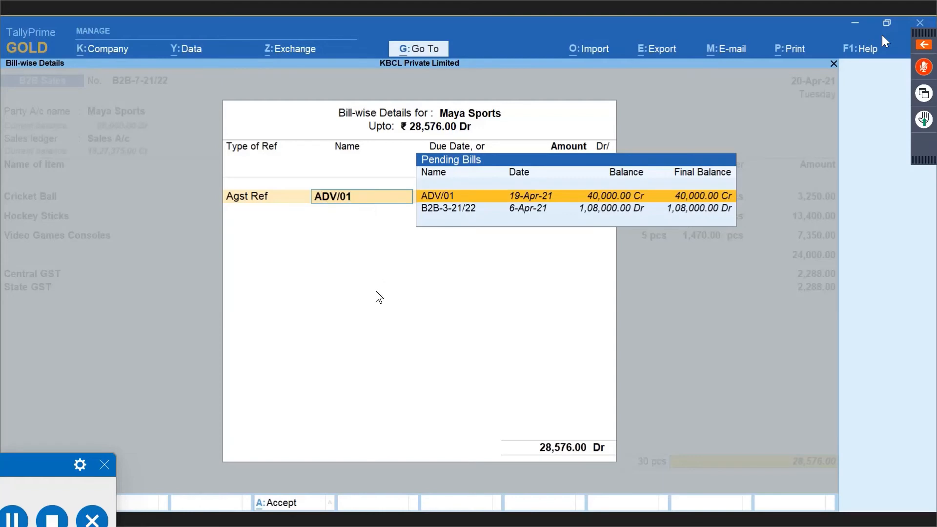
key(Return)
key(Return)
key(Return)
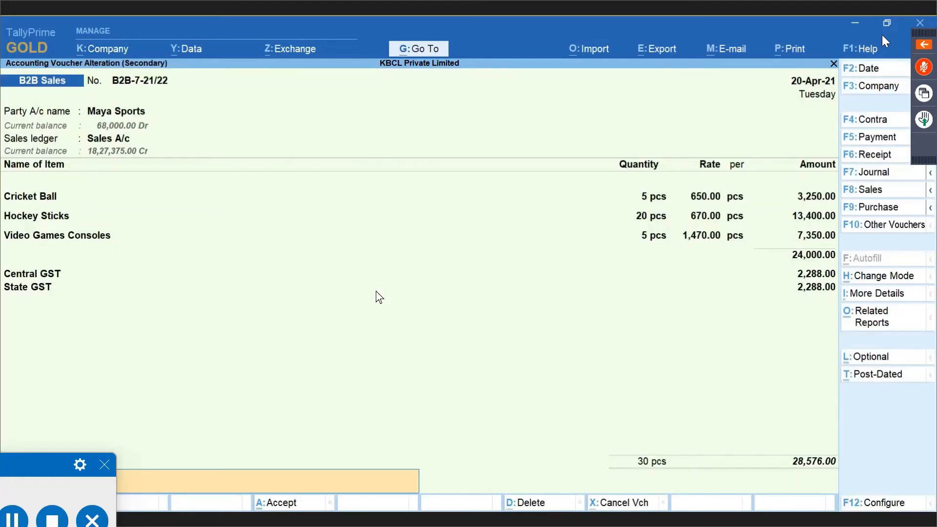
key(Return)
key(Return)
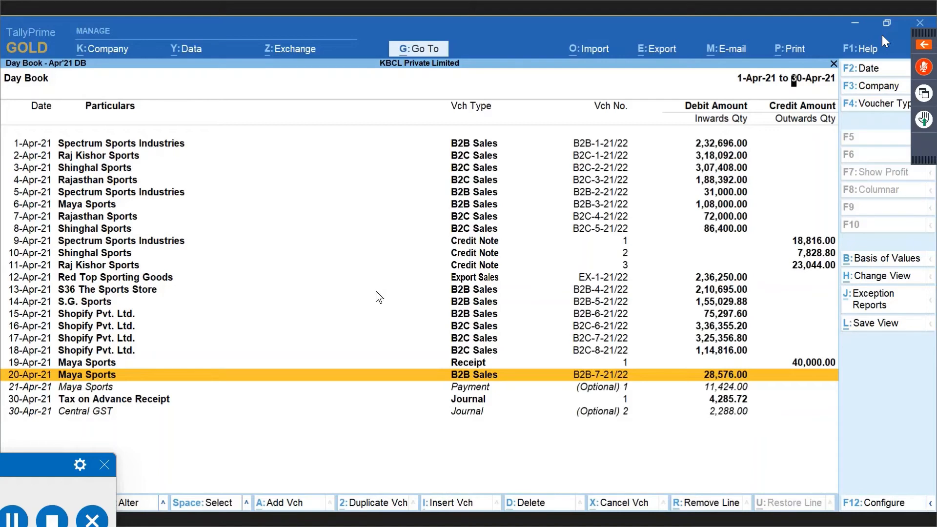
Open the 20-Apr-21 Maya Sports invoice B2B-7-21/22 and leave it unchanged.
key(Return)
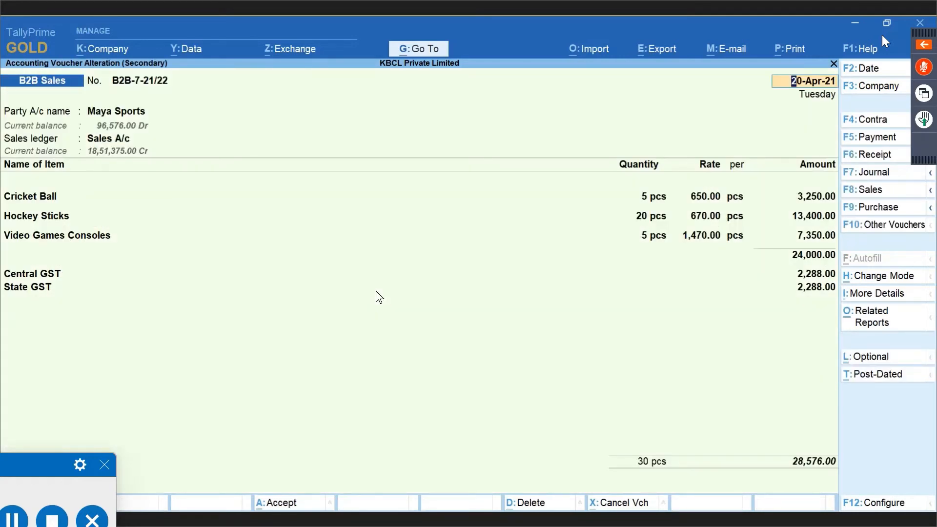
key(BackSpace)
key(Escape)
key(y)
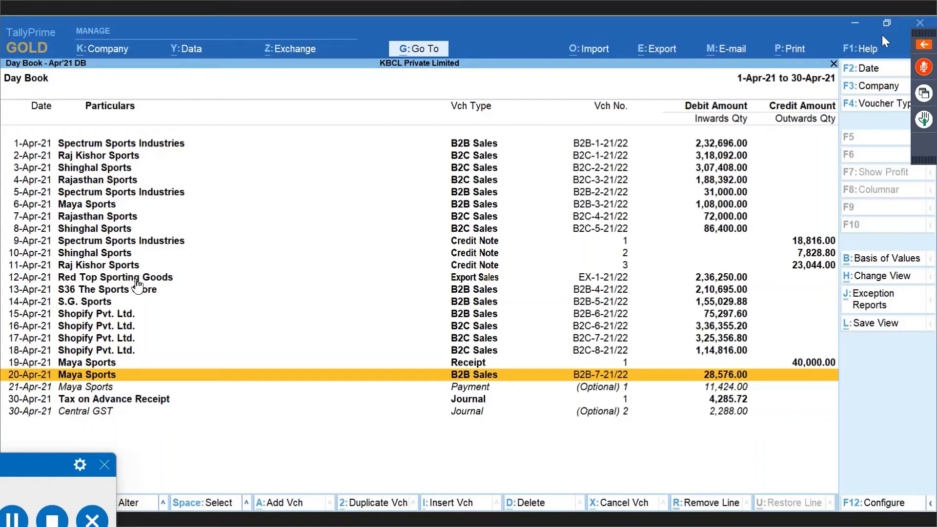
Open the optional 21-Apr-21 refund Payment voucher from the Day Book.
key(Up)
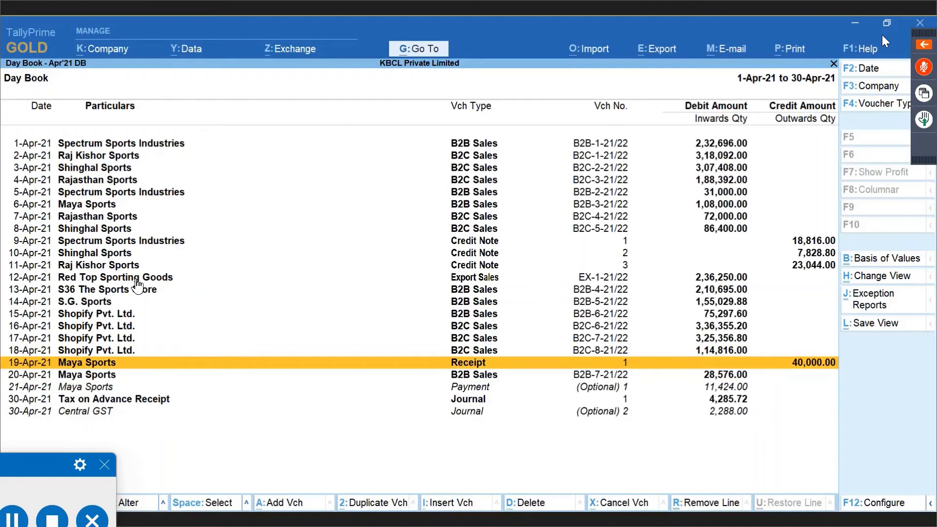
key(Down)
key(Down)
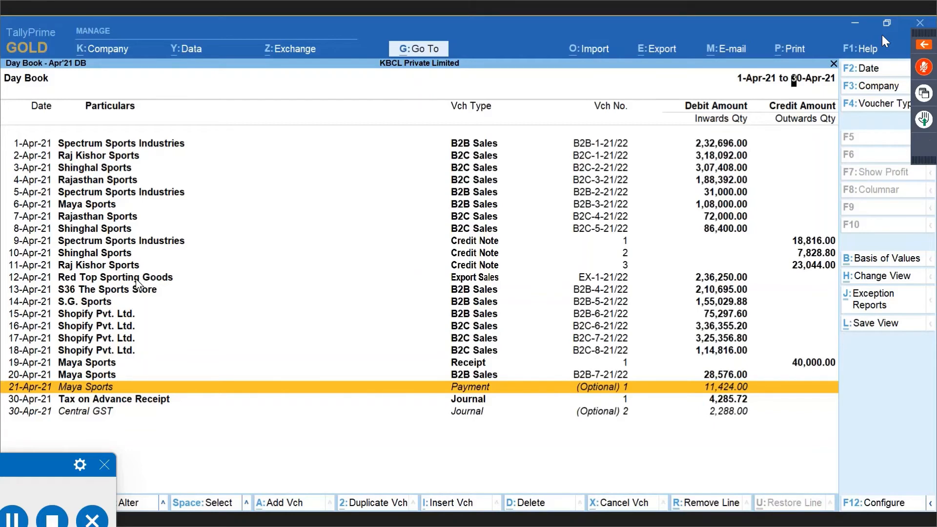
key(Return)
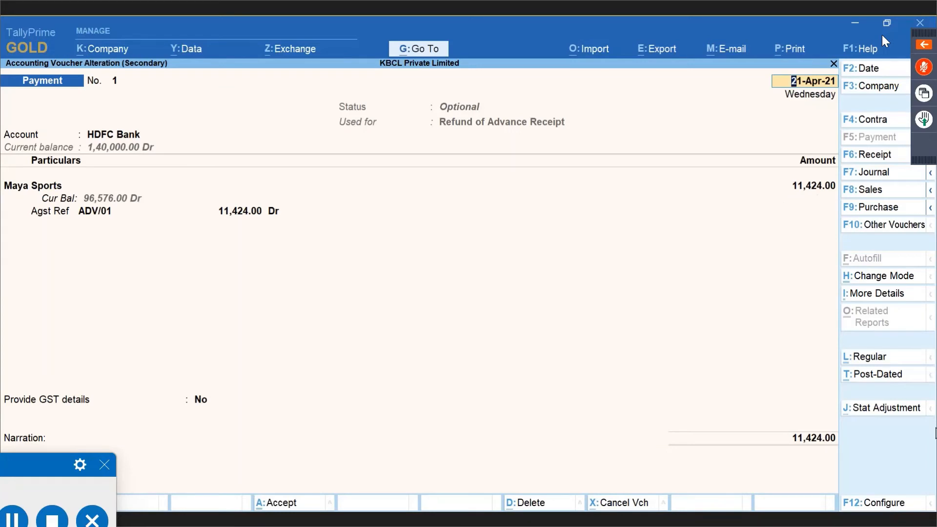
Set the payment's nature to Refund of Advance Receipt from HDFC Bank, with Sales A/c refund details.
click(886, 407)
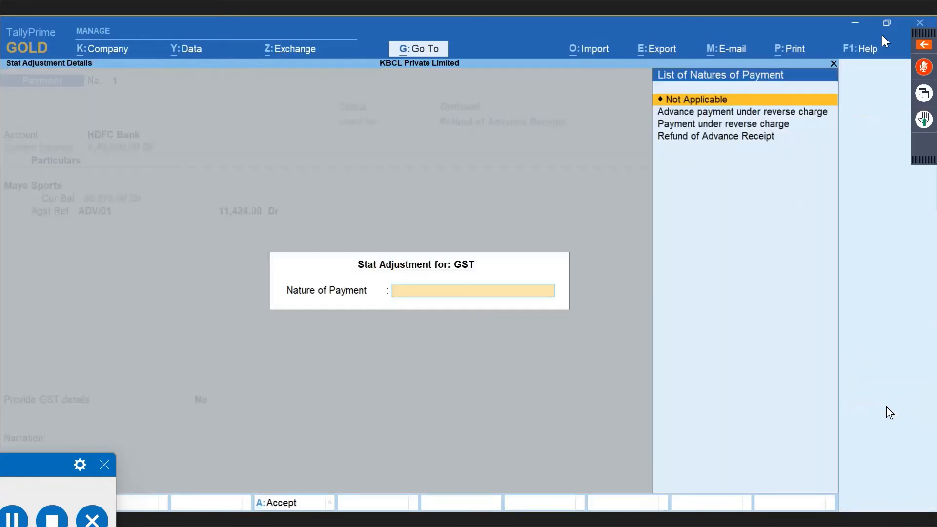
key(Down)
key(Down)
key(Down)
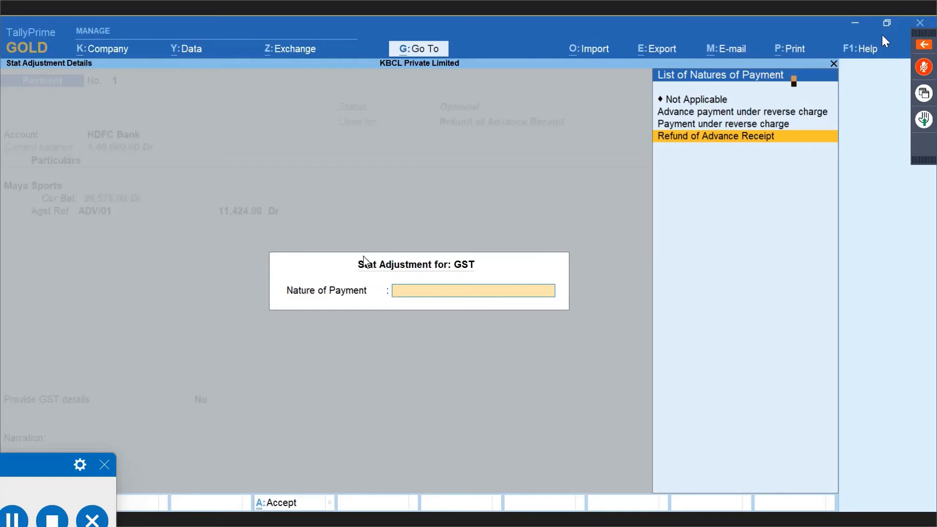
key(Return)
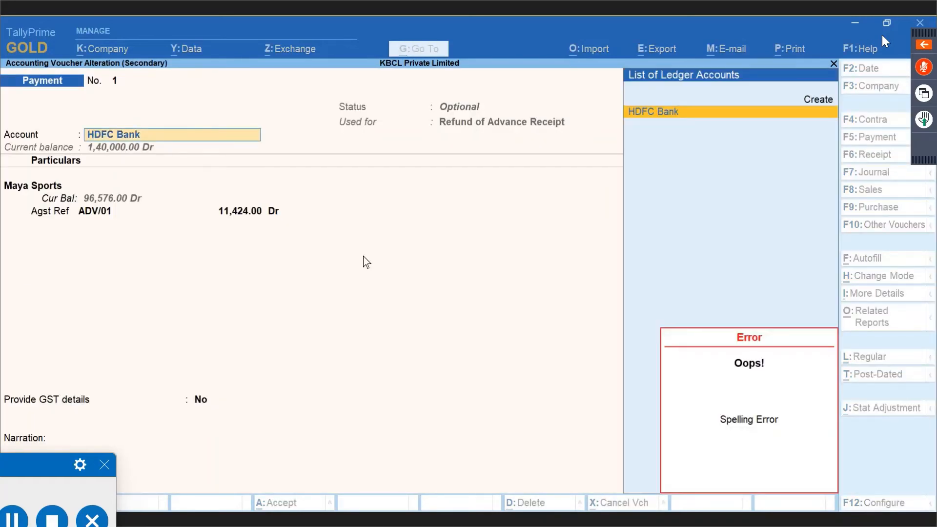
key(Return)
key(Return)
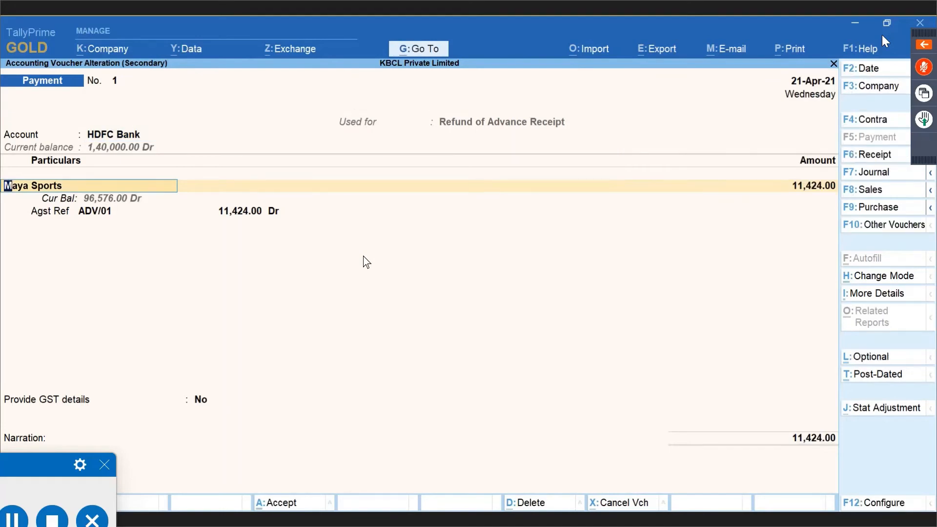
key(BackSpace)
key(BackSpace)
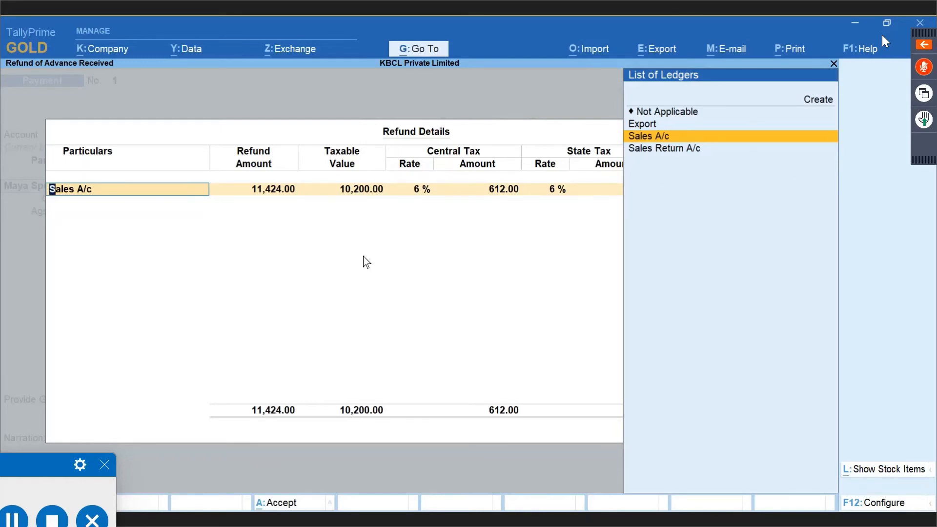
key(Return)
key(Return)
key(Return)
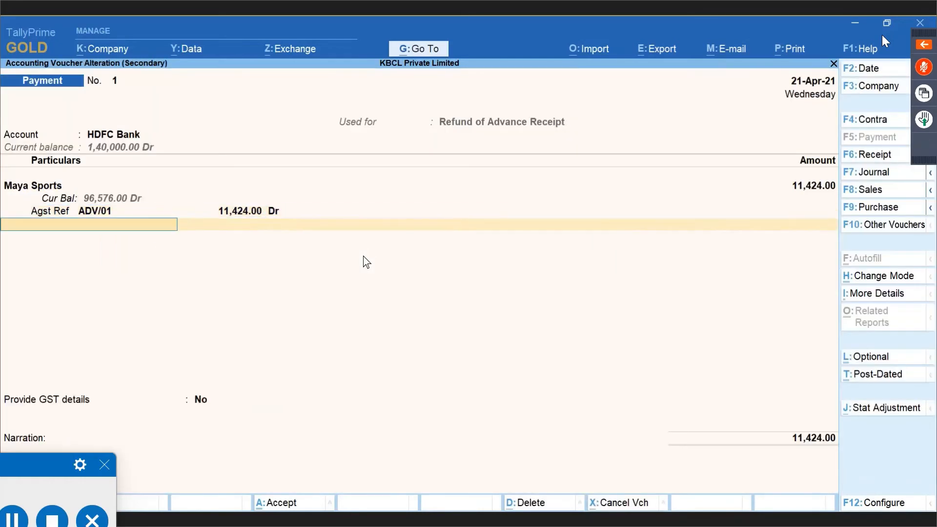
key(Return)
Allocate the 11,424.00 refund Agst Ref ADV/01, complete the HDFC Bank allocation and save.
key(BackSpace)
key(BackSpace)
key(BackSpace)
key(BackSpace)
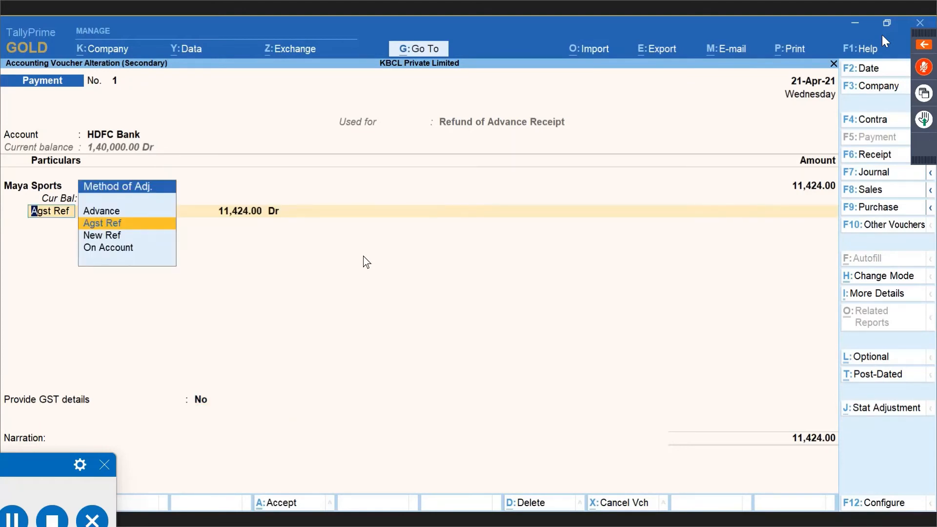
key(Return)
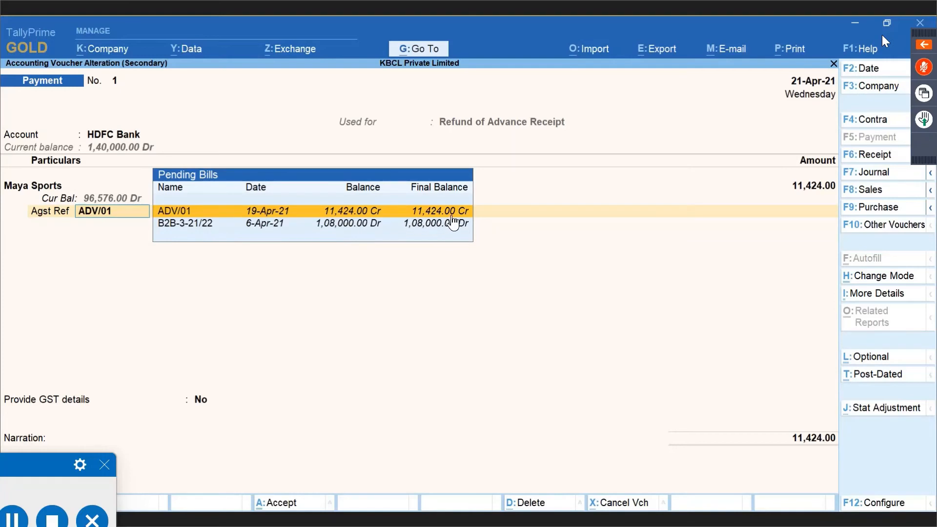
key(Return)
key(Return)
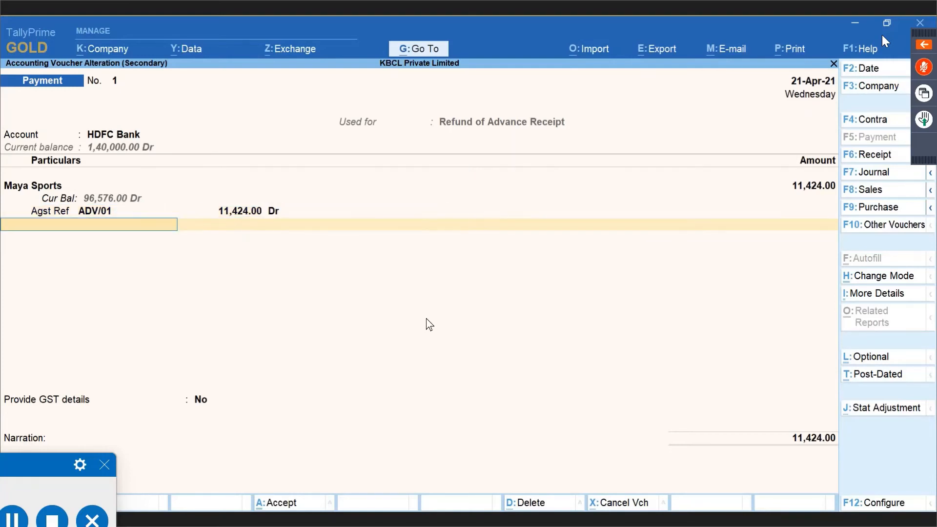
key(Return)
key(Return)
key(Return)
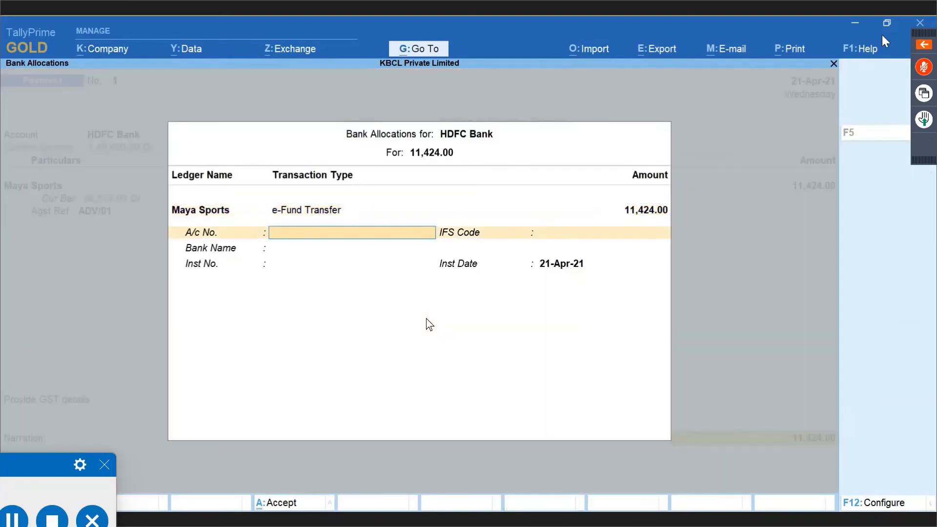
key(Return)
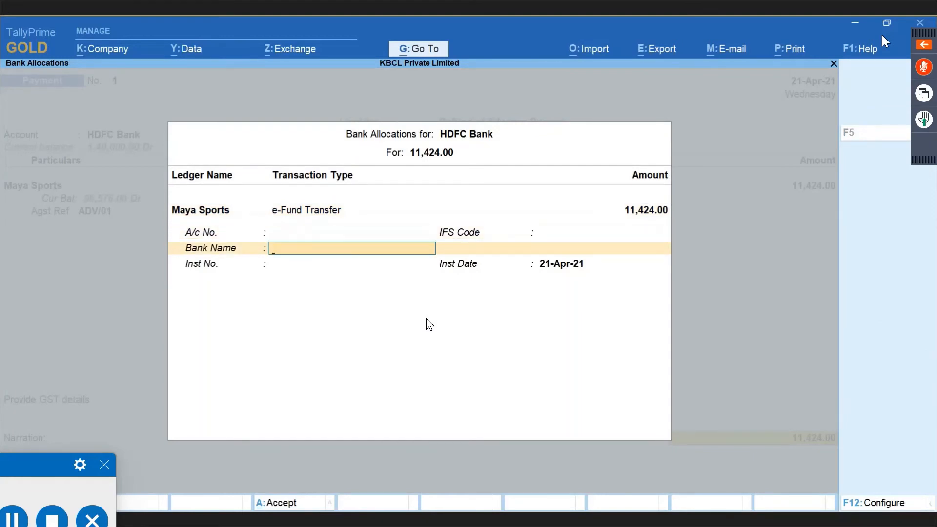
key(Return)
key(Return)
key(Return)
key(Return)
key(y)
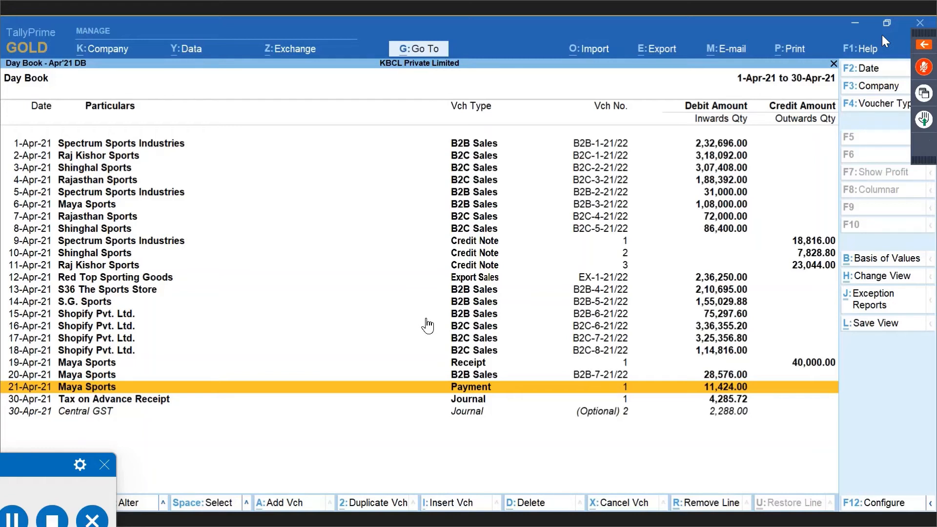
Open the optional 30-Apr-21 Central GST Journal No. 2 crediting Tax on Advance Receipt 4,576.00.
key(Down)
key(Down)
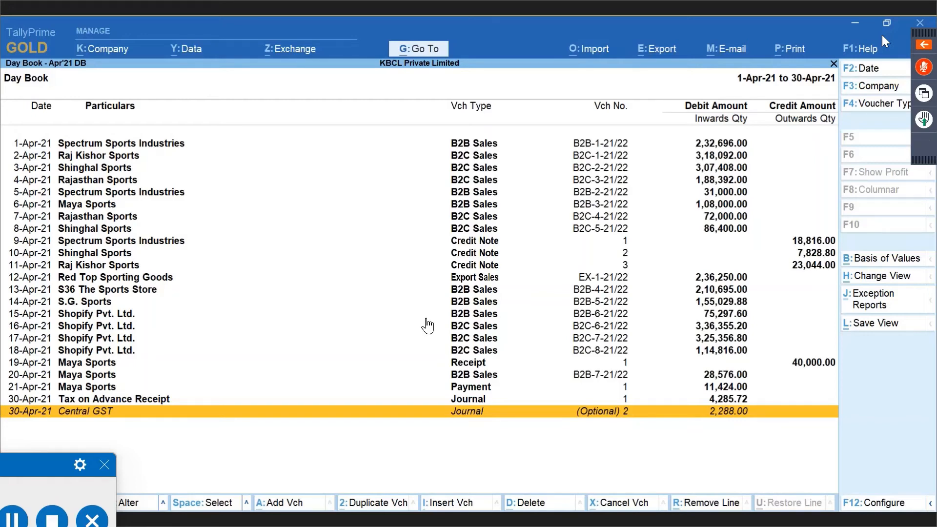
key(Return)
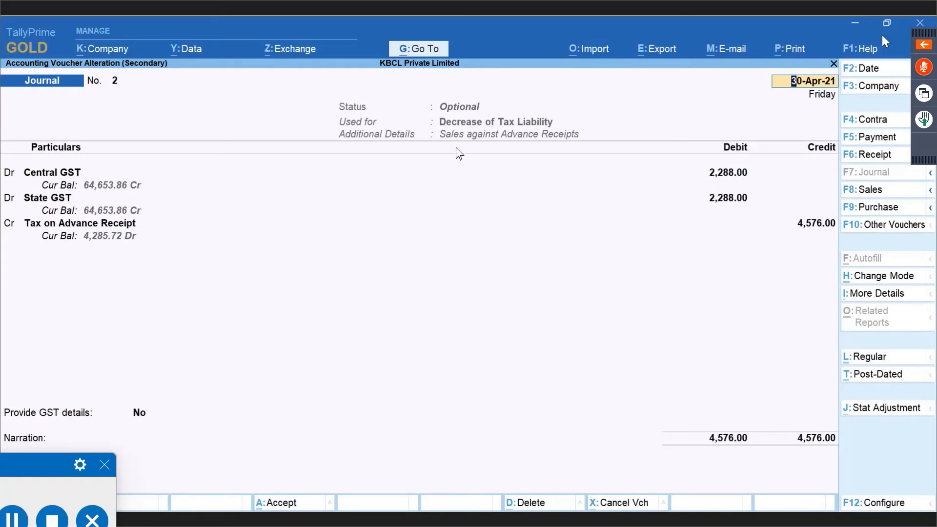
Set the journal's stat adjustment to GST, Decrease of Tax Liability, Sales against Advance Receipts.
click(885, 412)
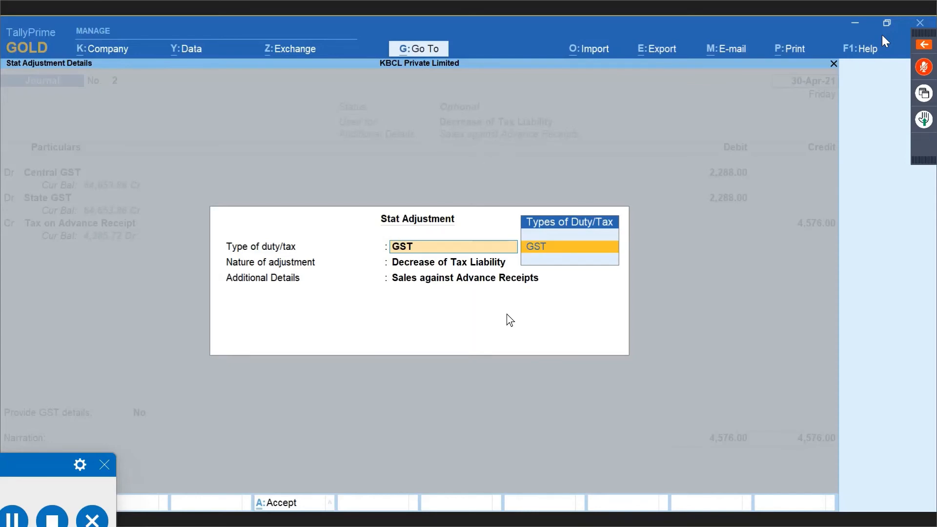
key(Return)
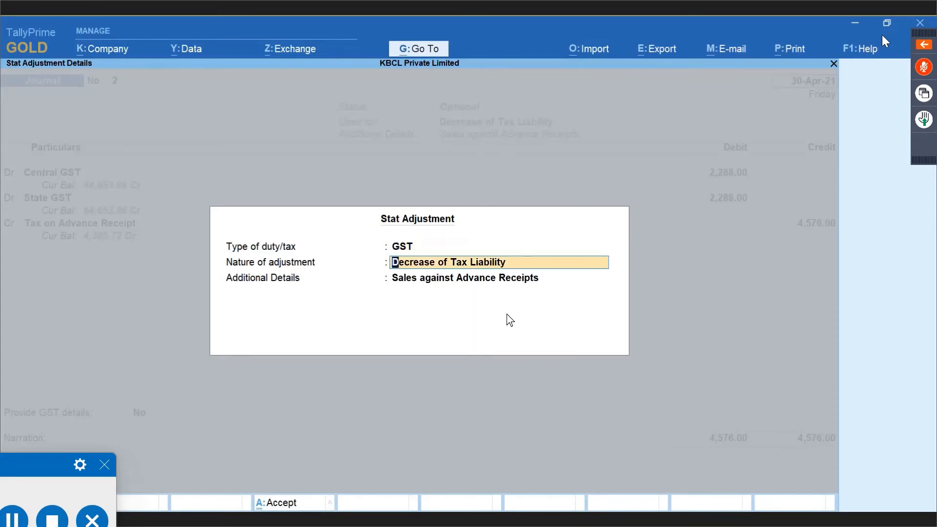
key(Return)
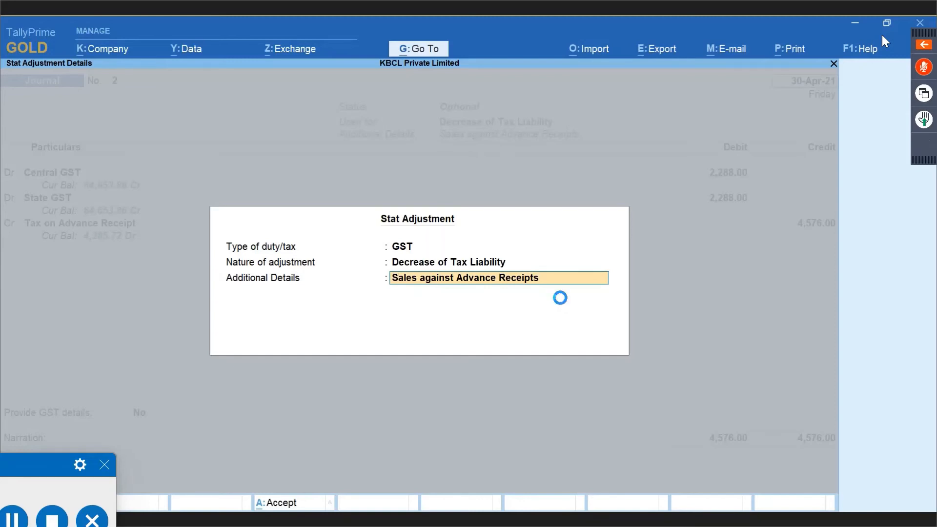
key(Return)
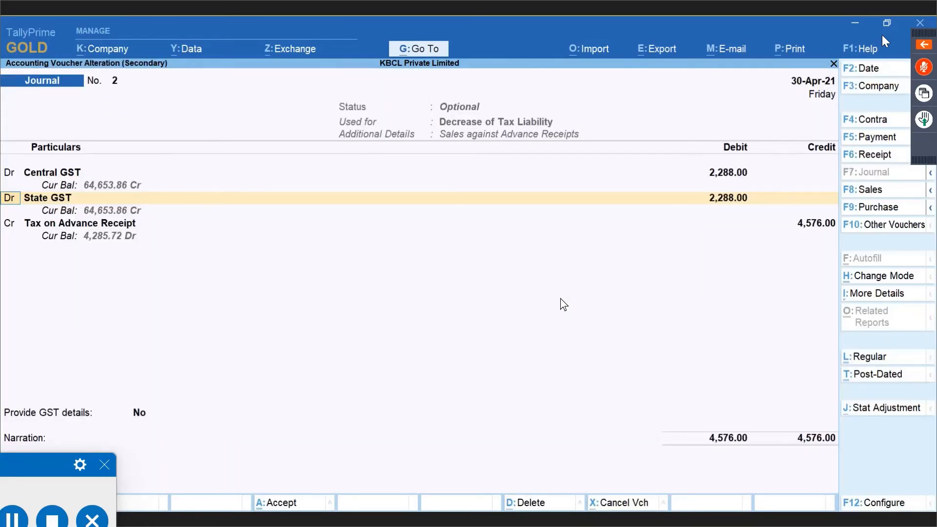
Accept Central and State GST debits of 2,288.00 each against Tax on Advance Receipt 4,576.00.
key(Up)
key(Up)
key(Return)
key(Return)
key(Return)
key(Return)
key(Return)
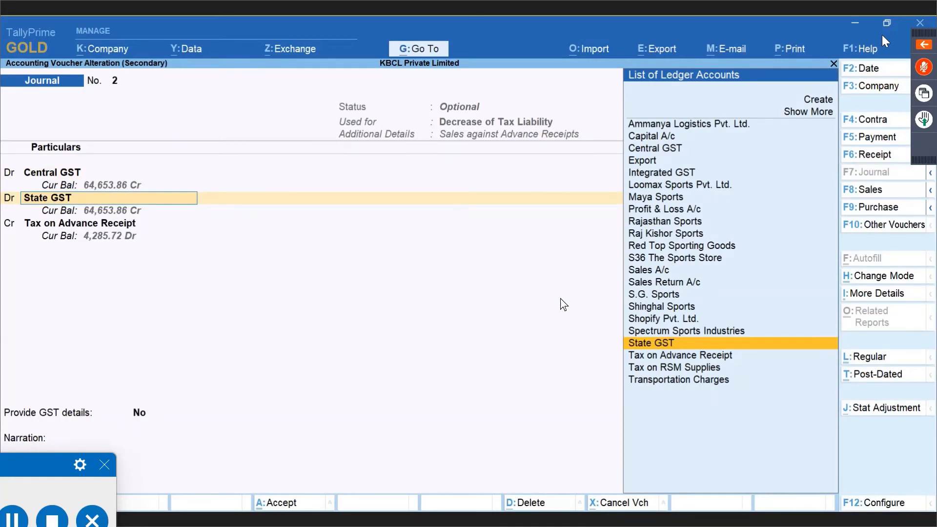
key(Return)
key(Return)
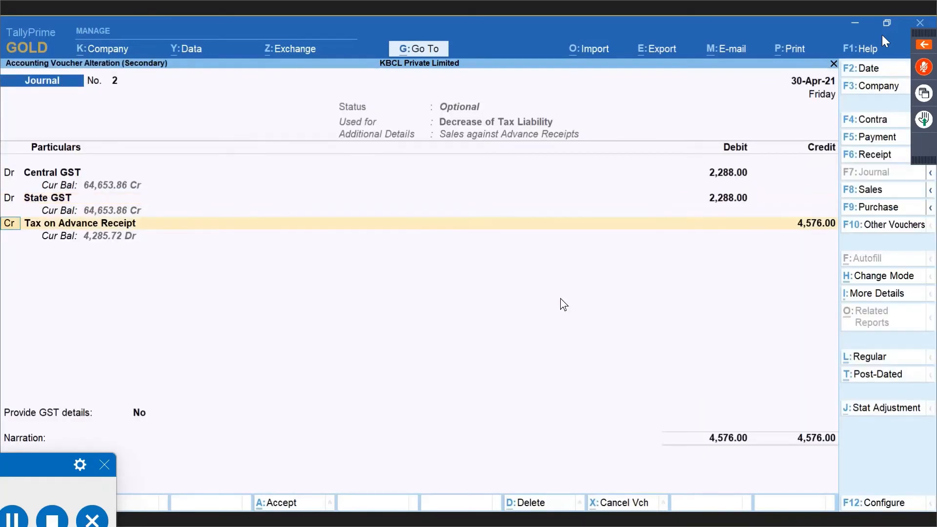
key(Return)
key(Return)
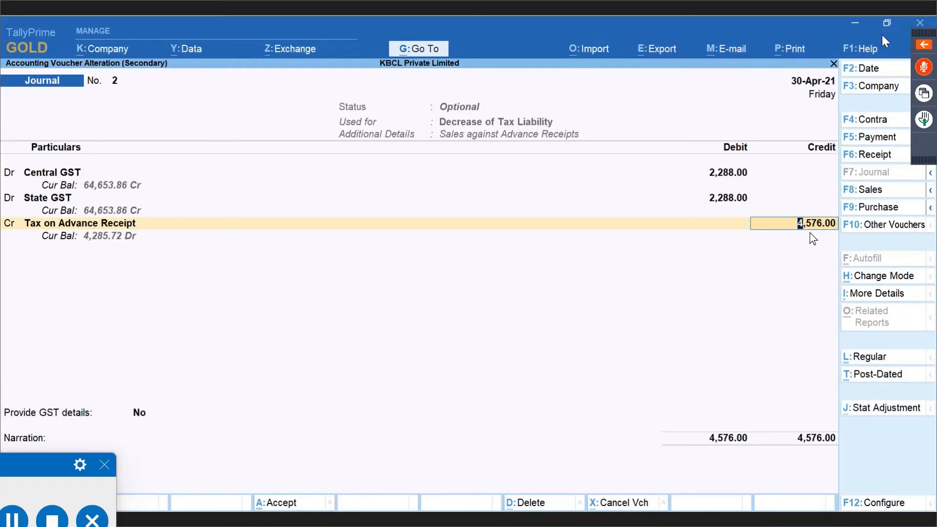
key(Return)
key(Return)
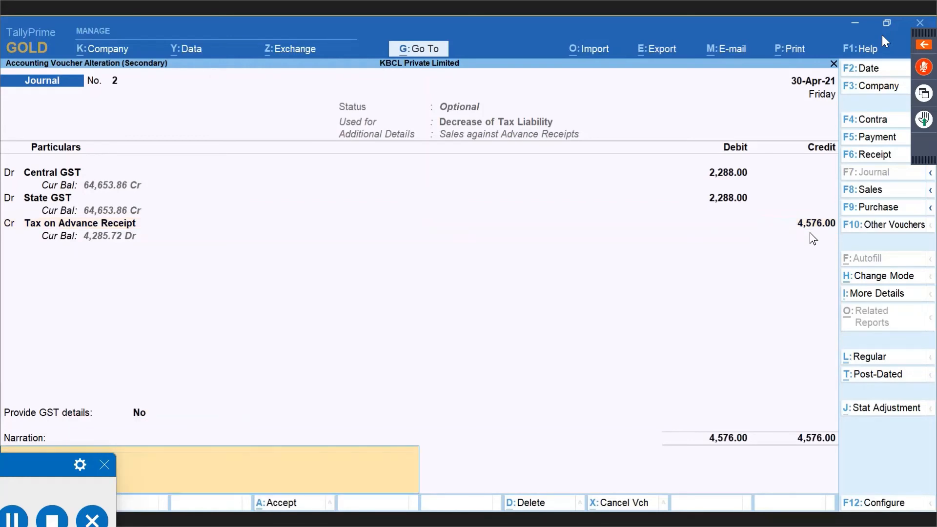
key(BackSpace)
key(Return)
key(Return)
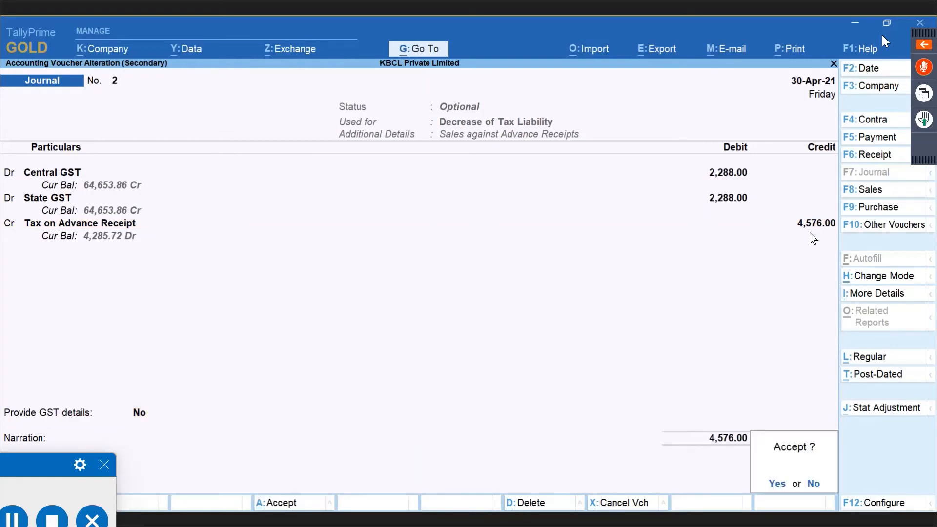
key(Return)
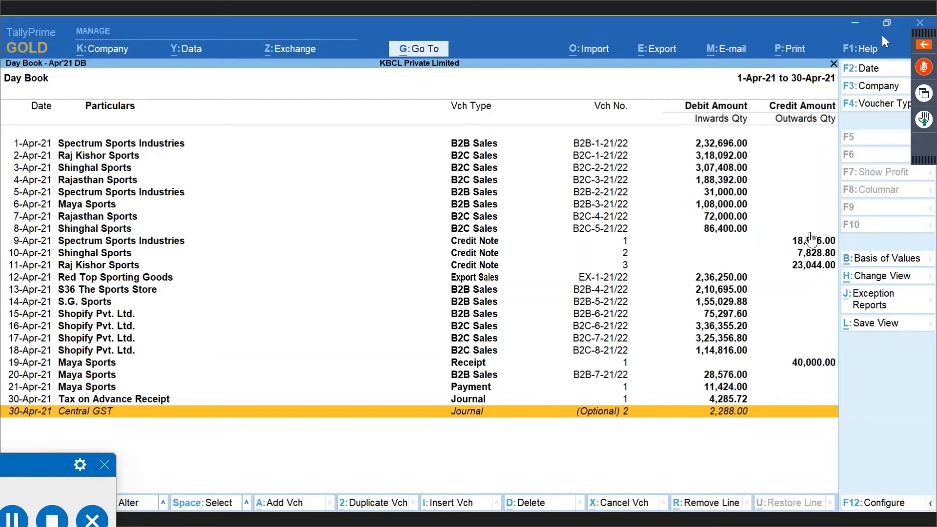
Make Central GST Journal No. 2 a regular voucher and save it.
key(Up)
key(Up)
key(Down)
key(Down)
key(Return)
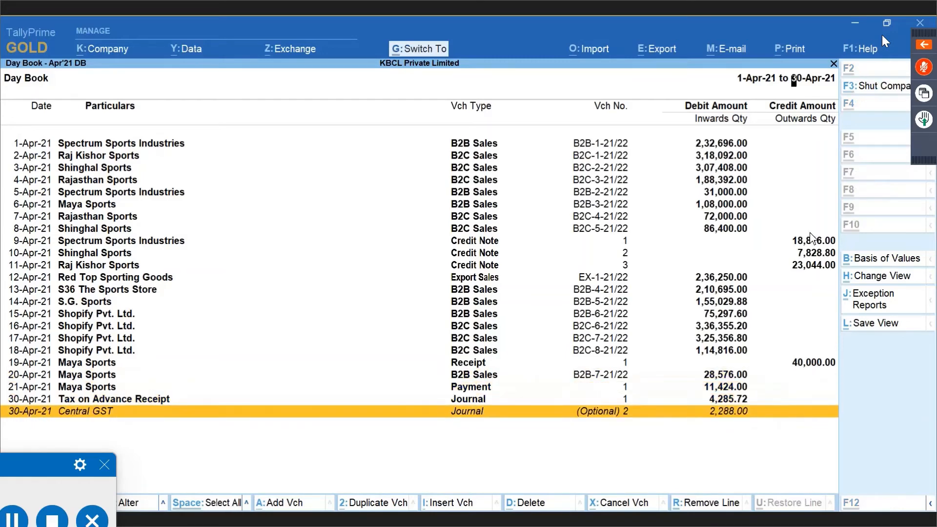
key(ctrl+l)
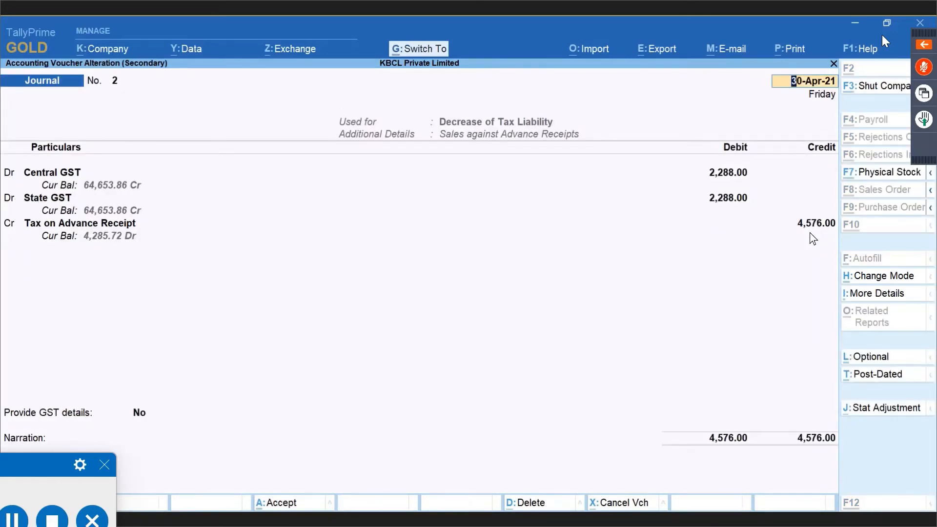
key(ctrl+a)
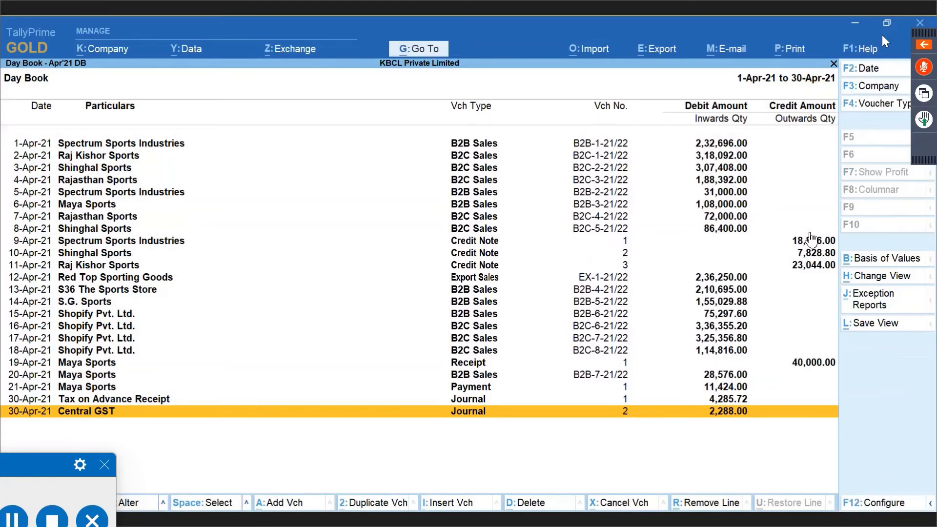
Check the 20-Apr Maya Sports sales invoice unchanged, then open the 19-Apr advance receipt.
key(Up)
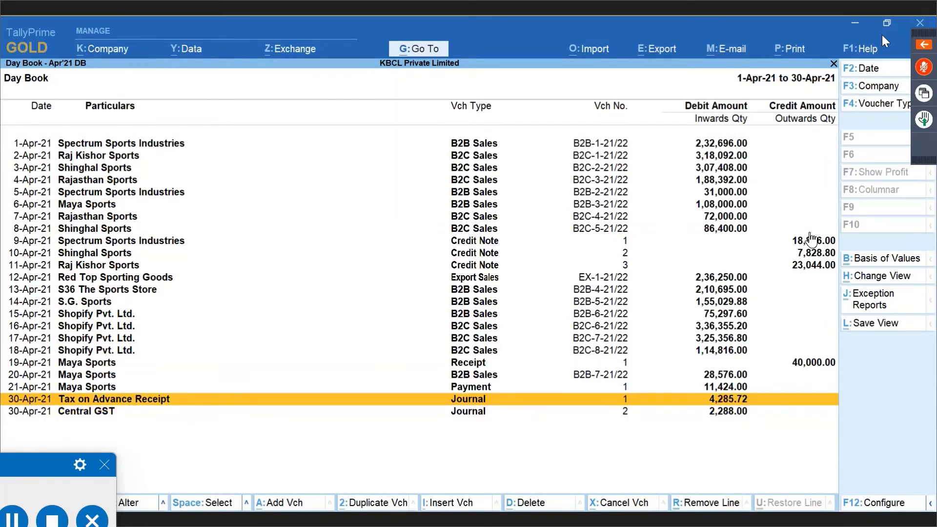
key(Up)
key(Up)
key(Return)
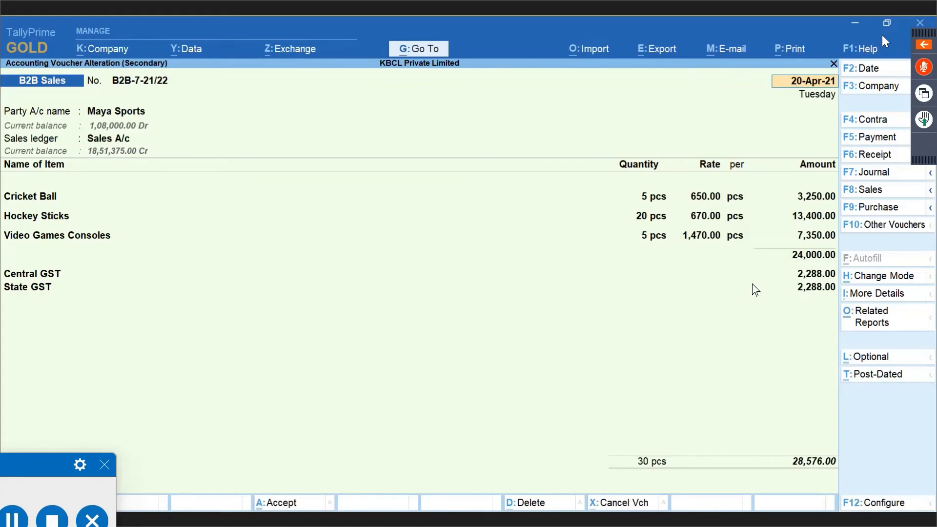
key(Escape)
key(y)
key(Up)
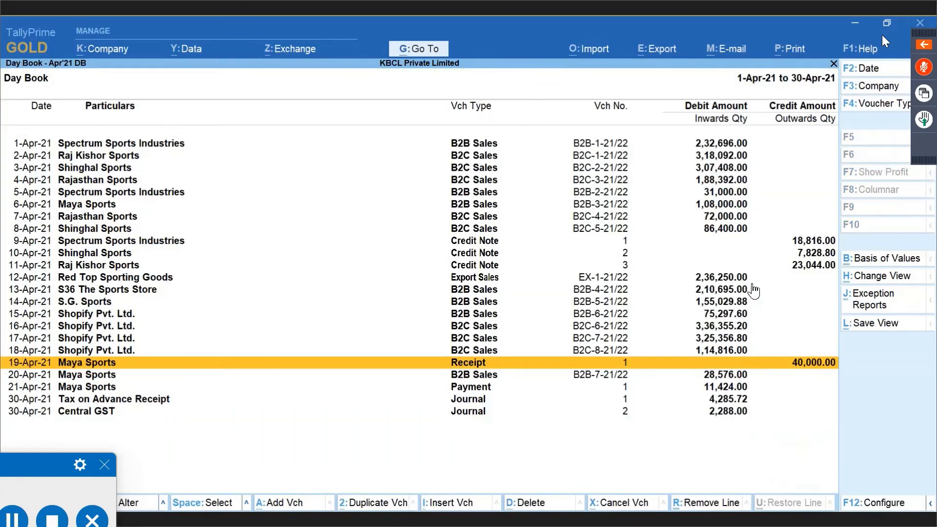
key(Return)
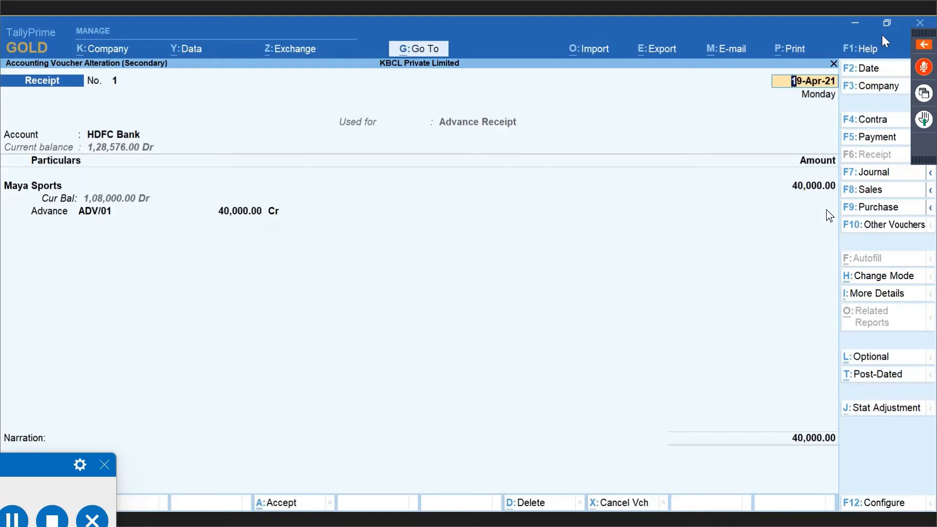
Quit the receipt unchanged and delete the 21-Apr Maya Sports refund payment of 11,424.00.
key(Escape)
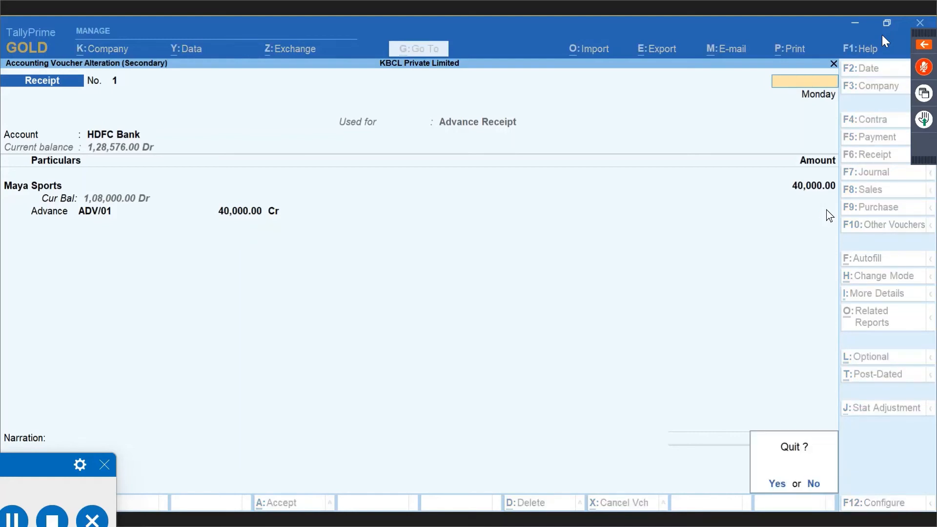
key(y)
key(Down)
key(Down)
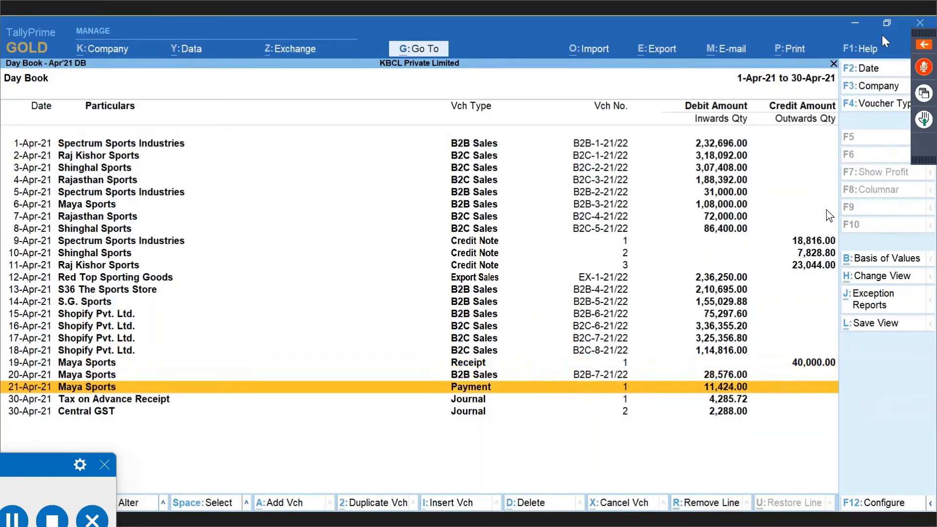
key(Return)
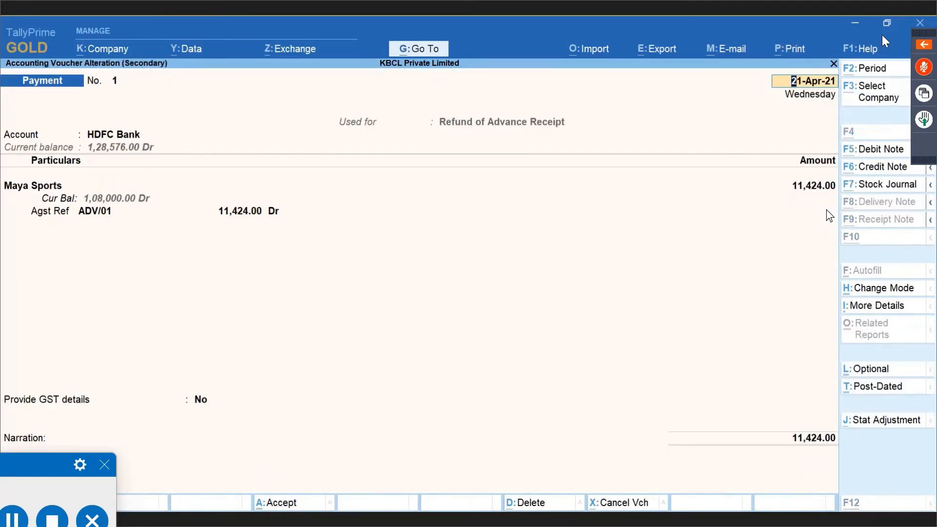
key(alt+d)
key(y)
Review the Tax on Advance Receipt journal, then open the 20-Apr-21 Maya Sports B2B sales invoice.
key(Up)
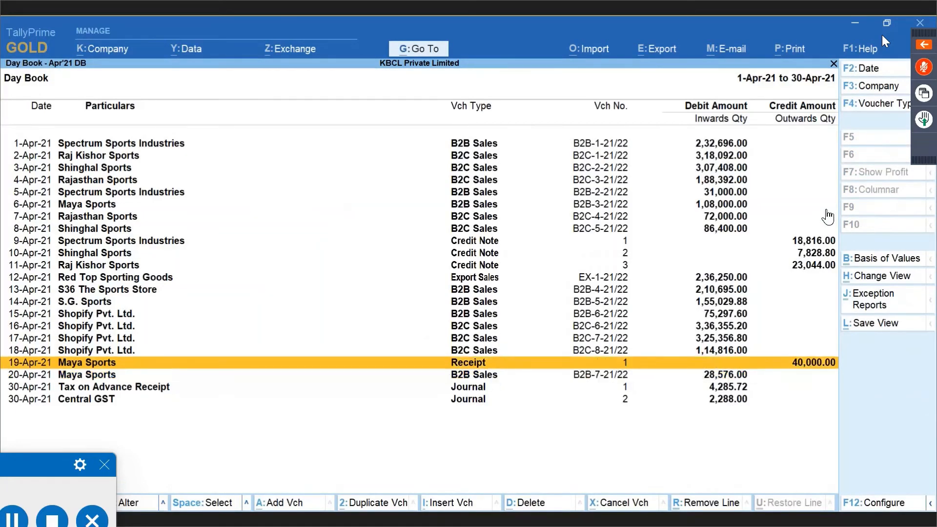
key(Down)
key(Up)
key(Down)
key(Down)
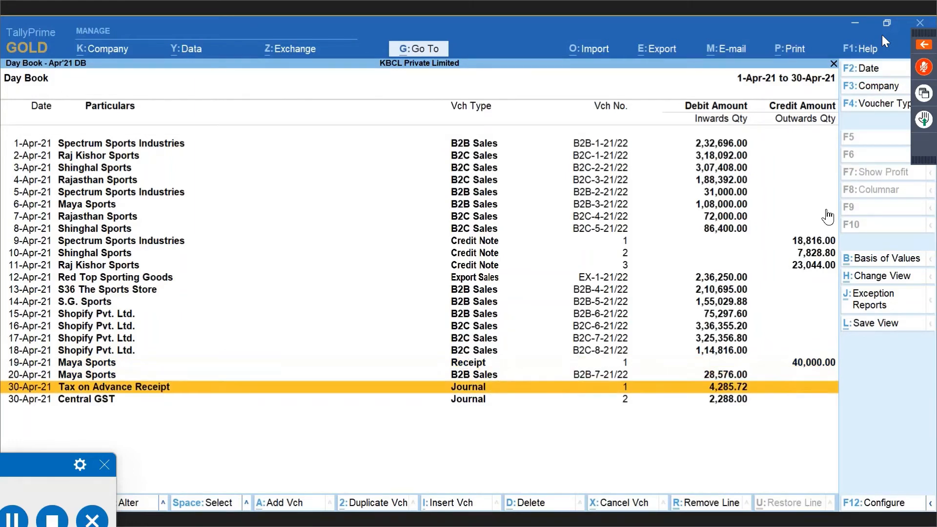
key(Return)
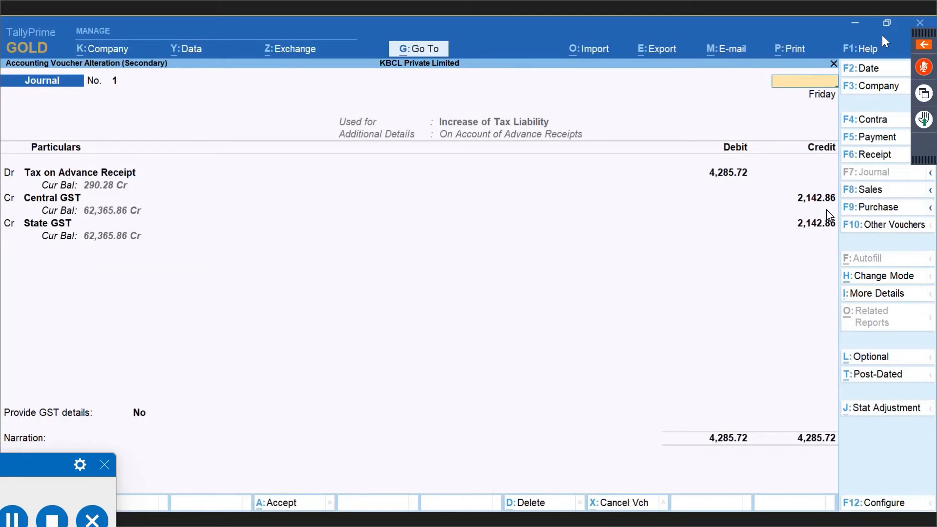
key(Escape)
key(Return)
key(Up)
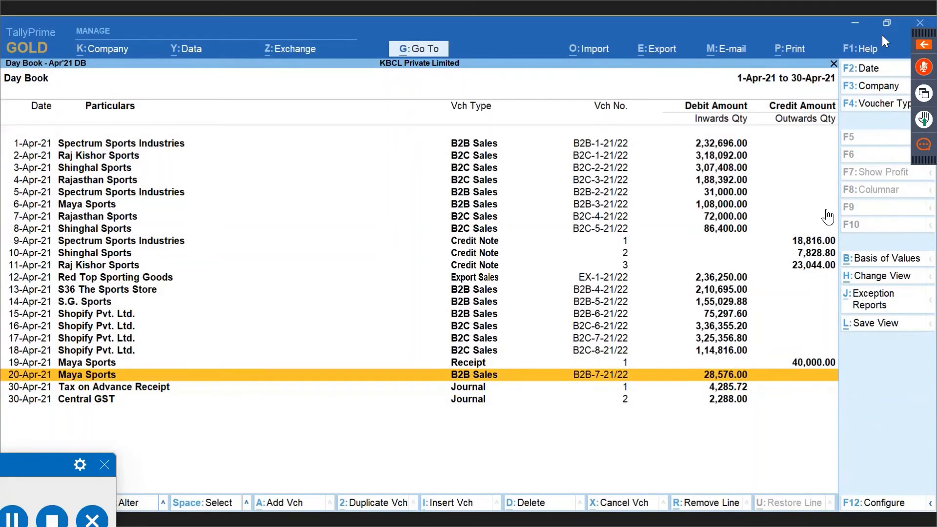
key(Return)
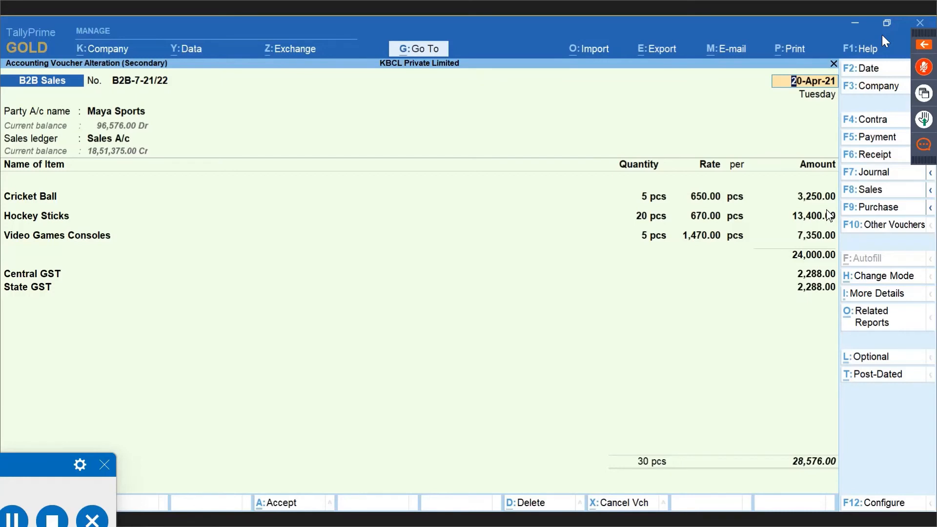
Close the calculator and invoice unchanged, returning to GSTR-1 showing 2,142.86 central and state tax.
key(ctrl+n)
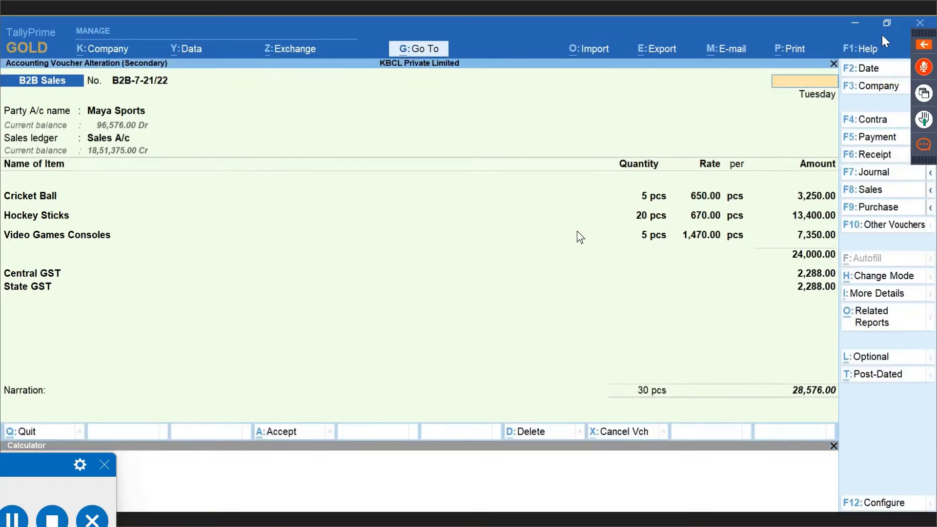
key(Escape)
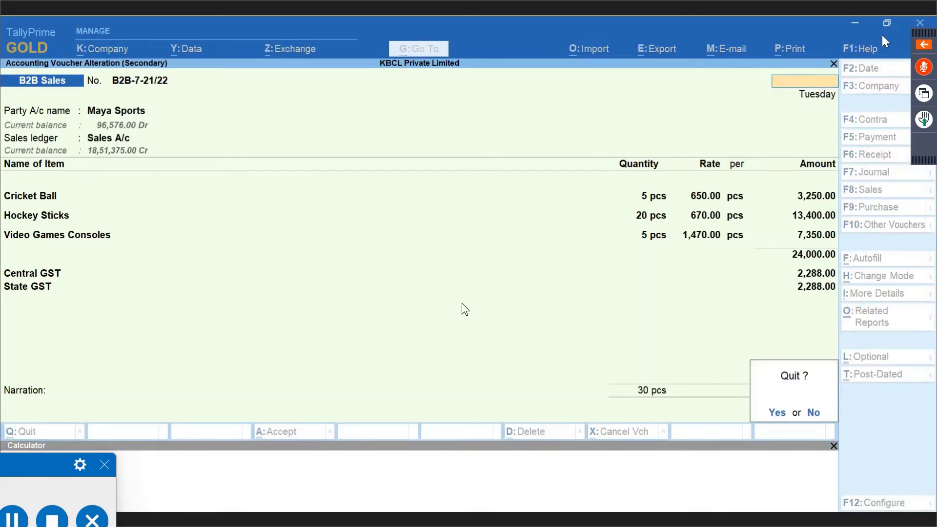
click(834, 446)
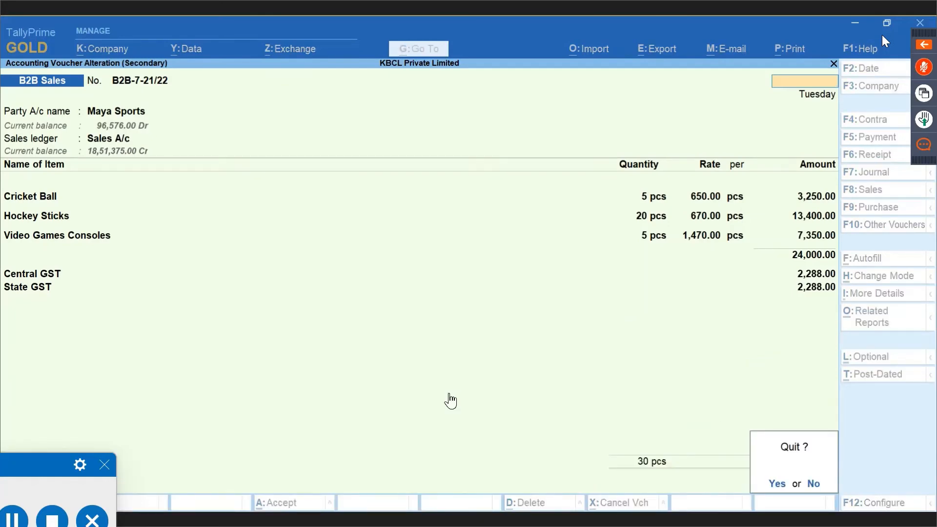
key(y)
key(alt+Tab)
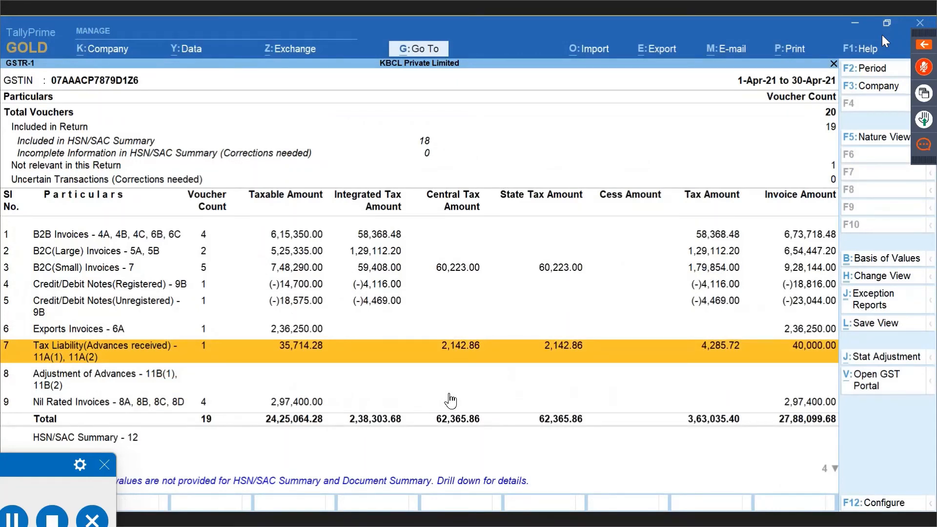
Confirm the GSTR-1 Adjustment of Advances row is still empty, then switch back to the April Day Book.
key(Down)
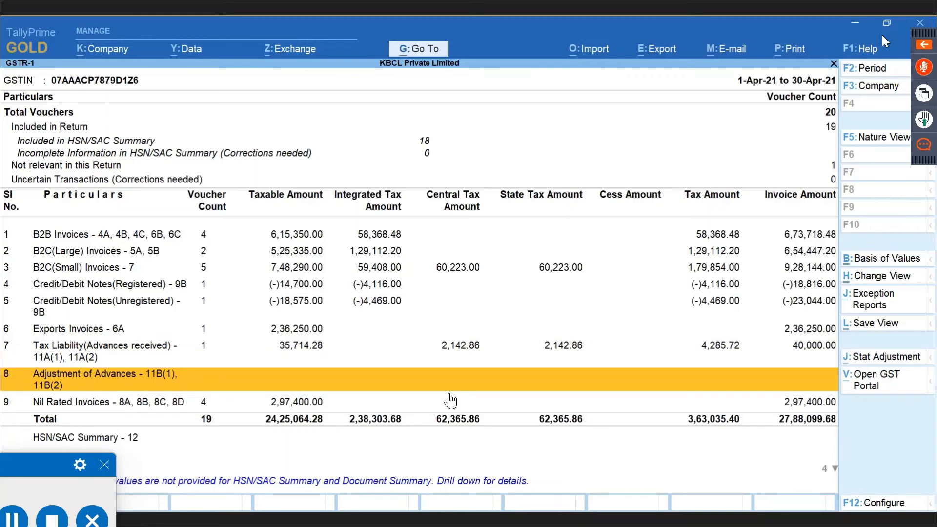
key(Escape)
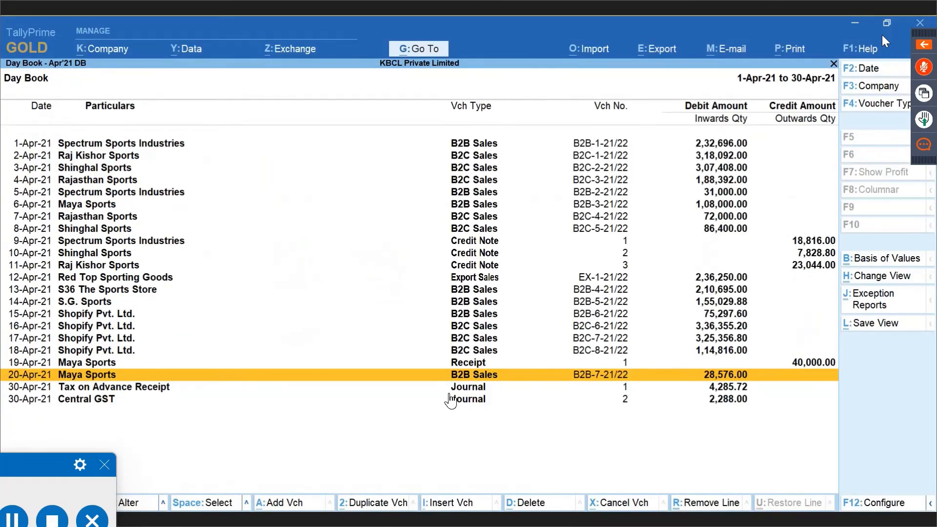
Open the 20-Apr Maya Sports sales invoice and quit it without changes.
key(Return)
key(Escape)
key(y)
Review the 30-Apr Central GST adjustment journal, then back out to the Gateway of Tally.
key(Down)
key(Down)
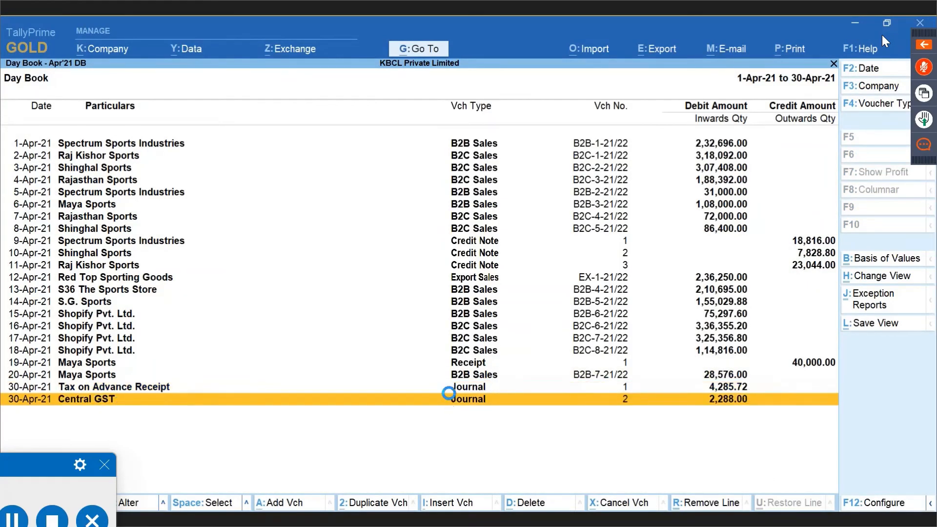
click(449, 394)
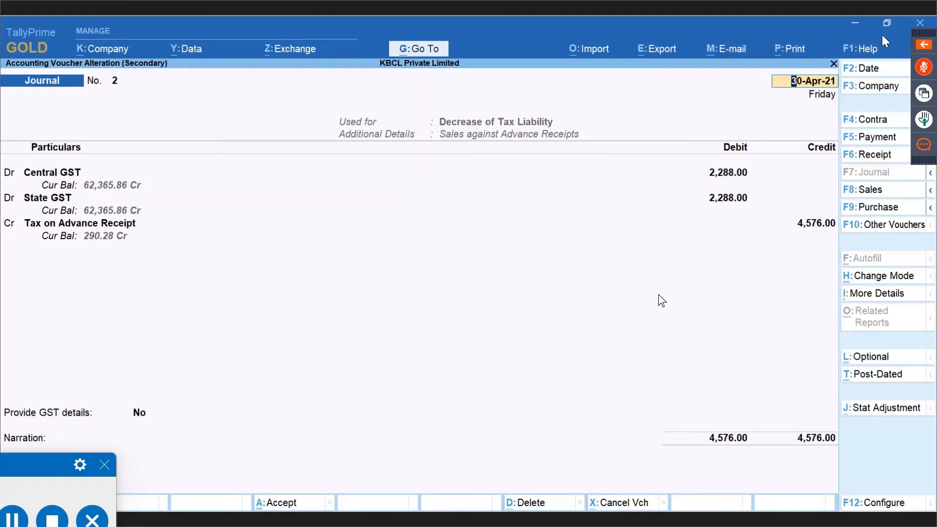
key(Escape)
key(Escape)
key(Return)
key(Escape)
key(Escape)
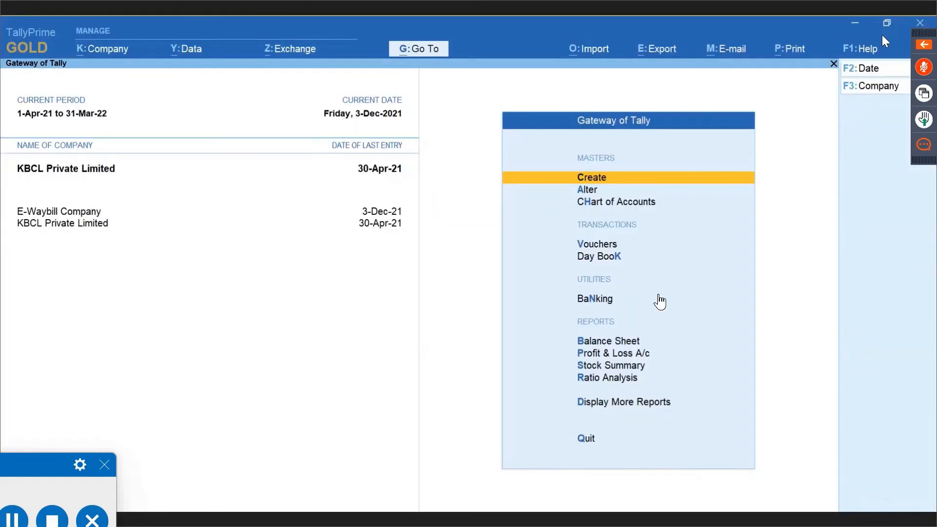
Reopen April GSTR-1: Adjustment of Advances shows (-)24,000.00 taxable, (-)2,288.00 central and state tax.
key(alt+g)
text(Gs)
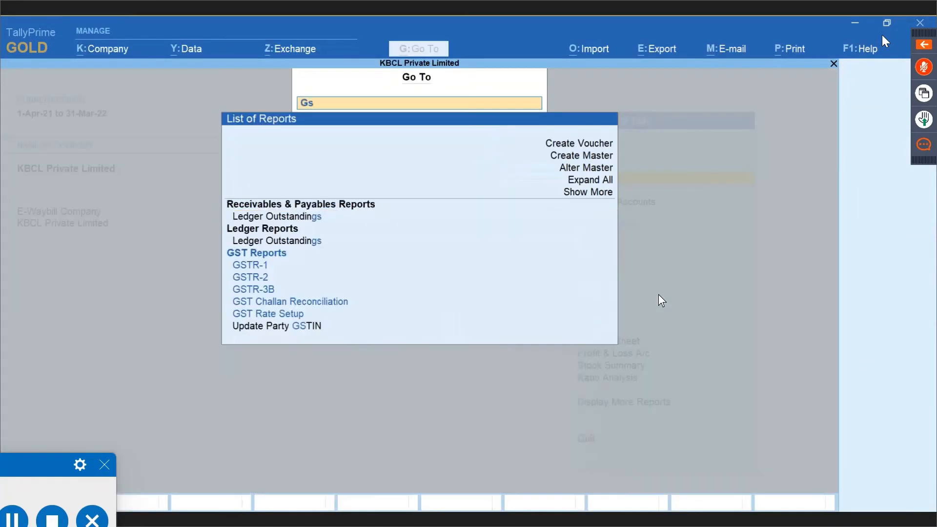
text(tr)
key(Down)
key(Return)
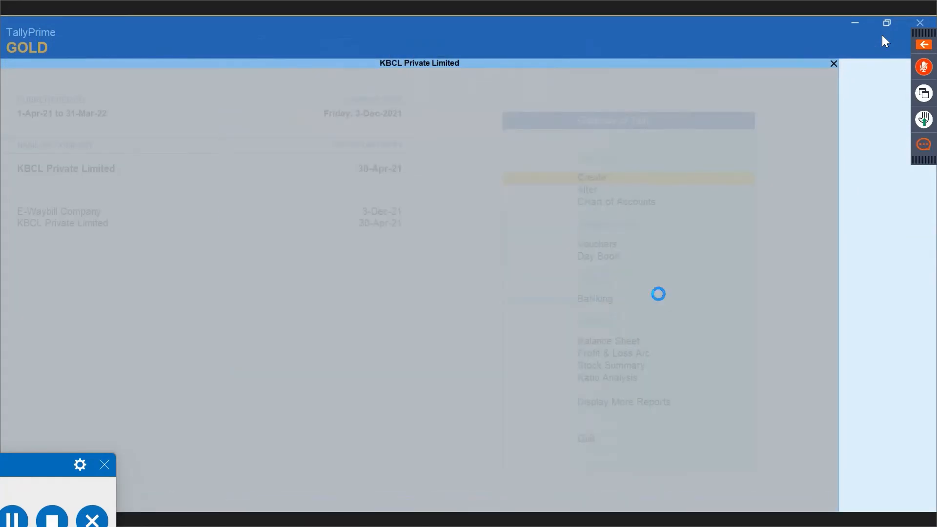
key(Down)
key(Down)
key(Down)
key(Down)
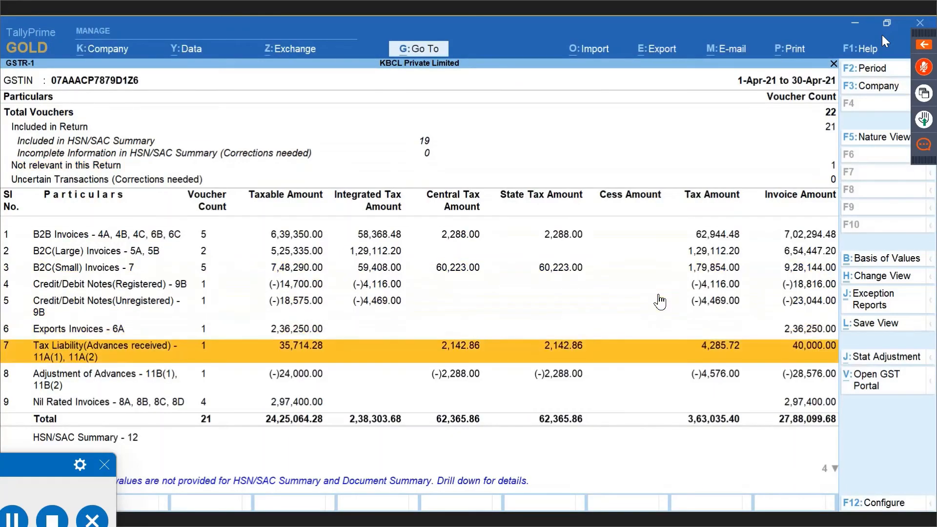
key(Down)
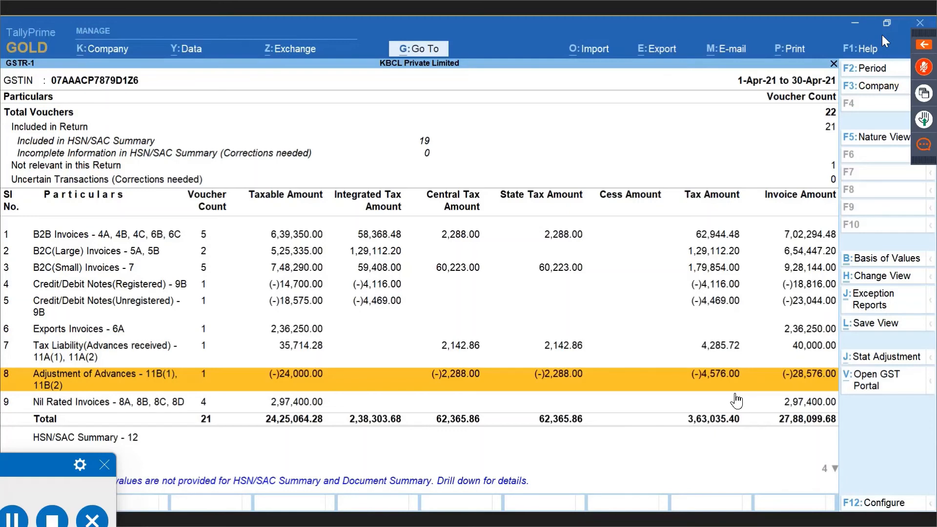
key(Up)
key(Up)
key(Up)
key(Up)
key(Up)
key(Up)
key(Up)
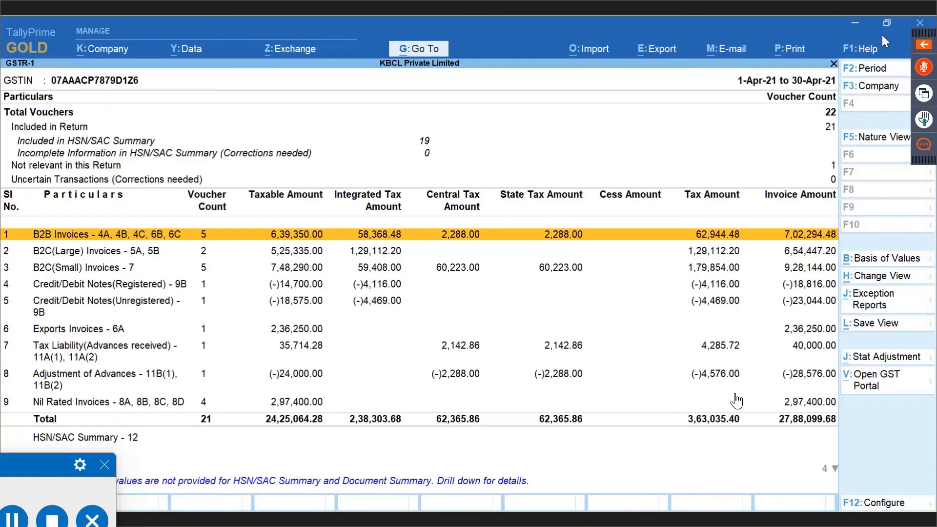
key(Down)
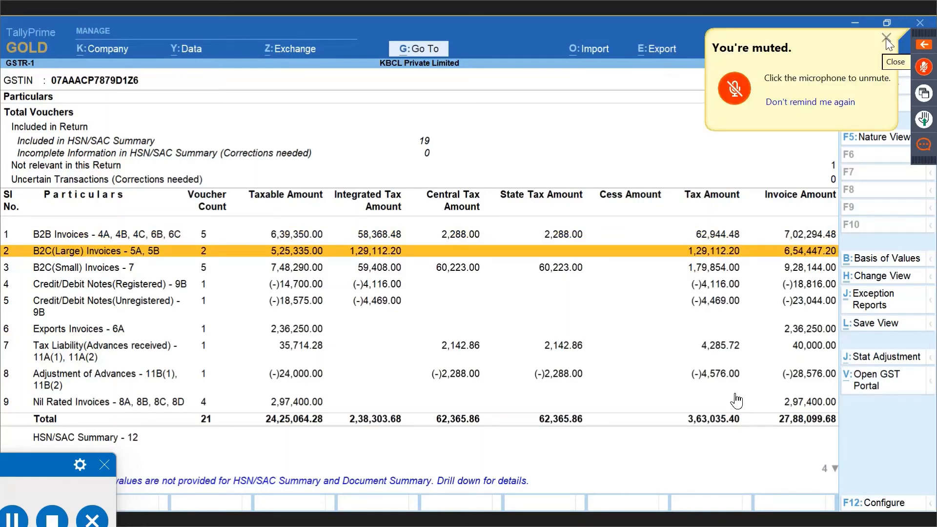
click(885, 39)
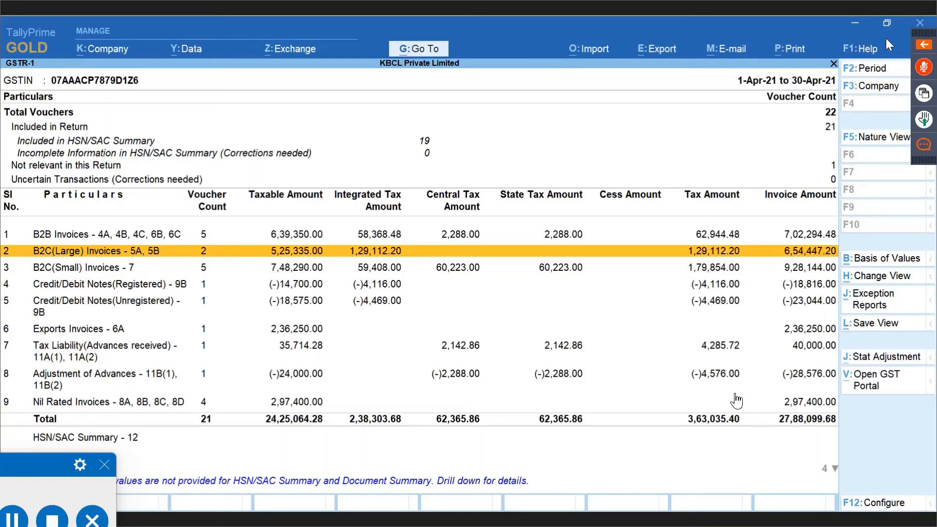
key(Down)
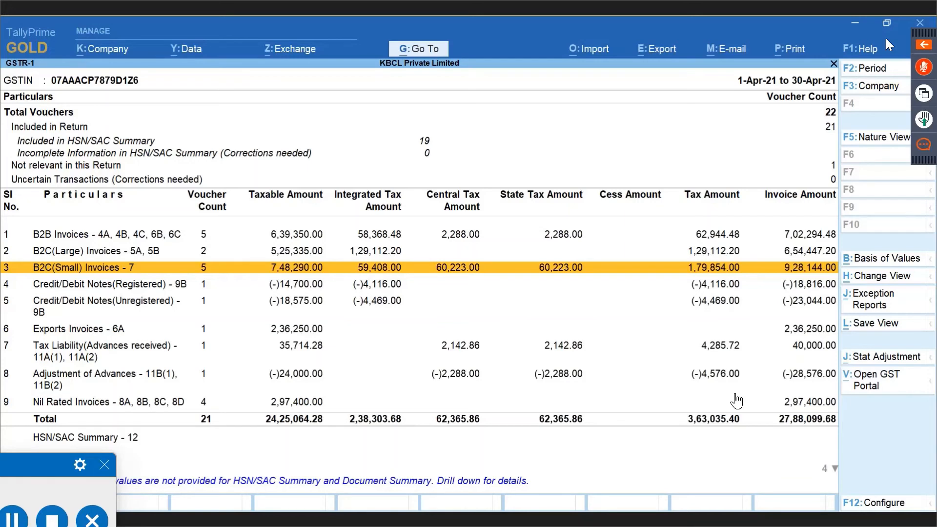
key(Down)
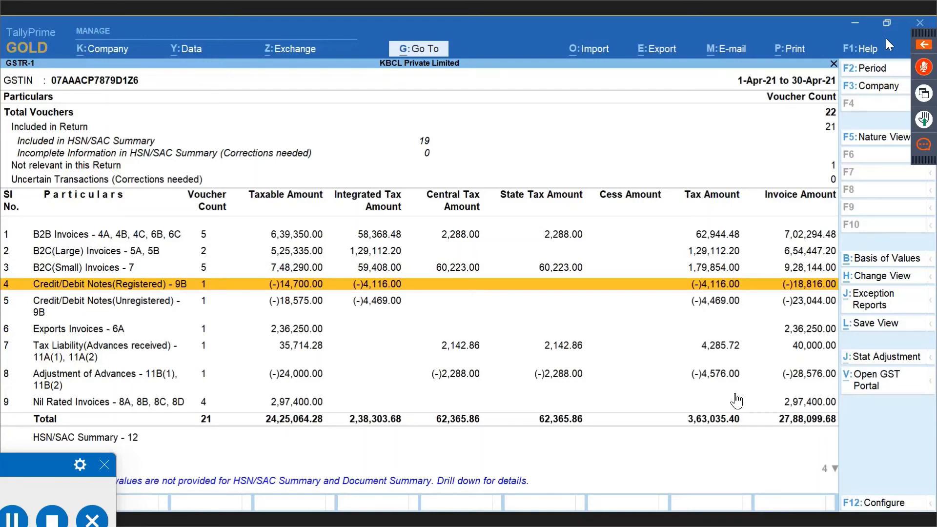
key(Down)
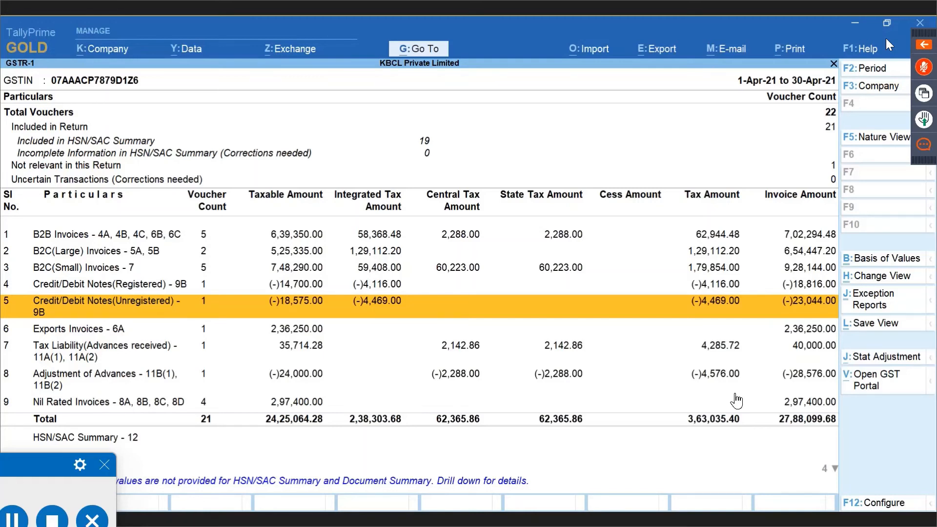
key(Up)
key(Up)
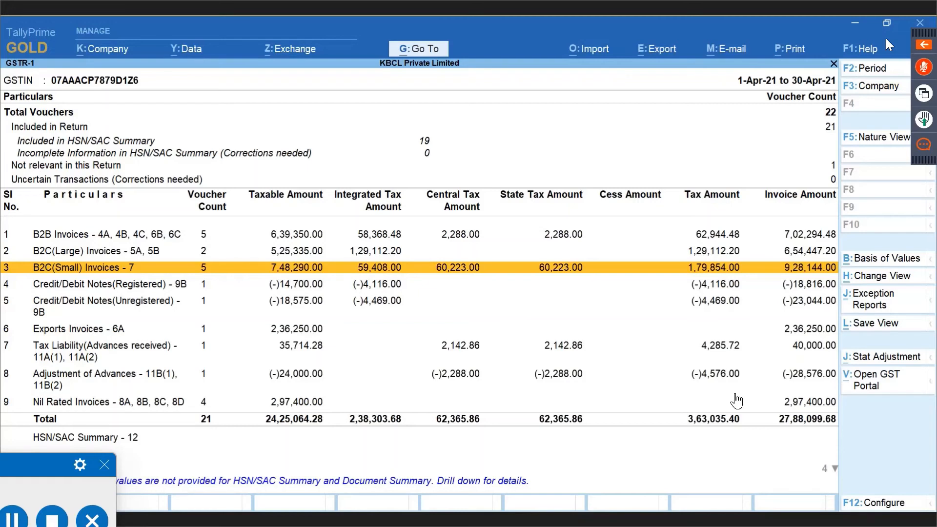
key(Down)
key(Down)
key(Down)
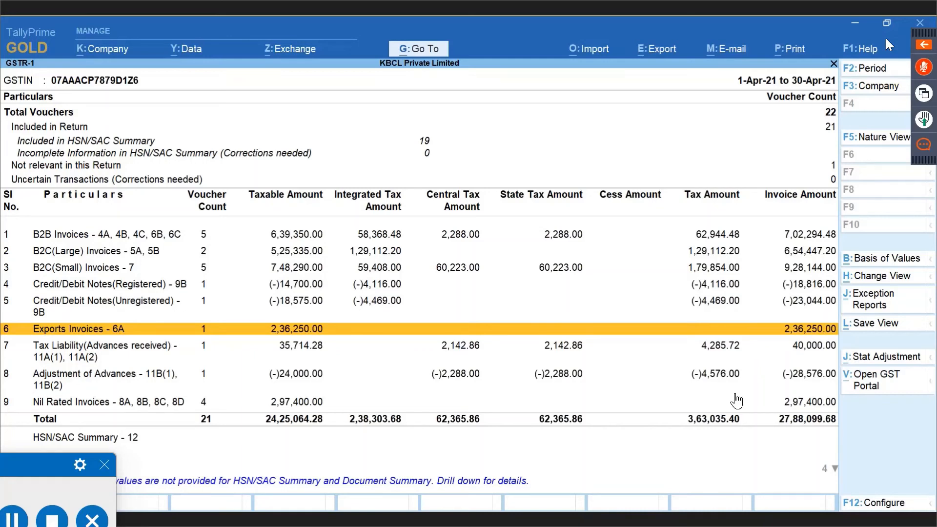
Drill into GSTR-1's Nil Rated Invoices (8A-8D): 4 vouchers, 2,97,400.00 taxable value.
key(Down)
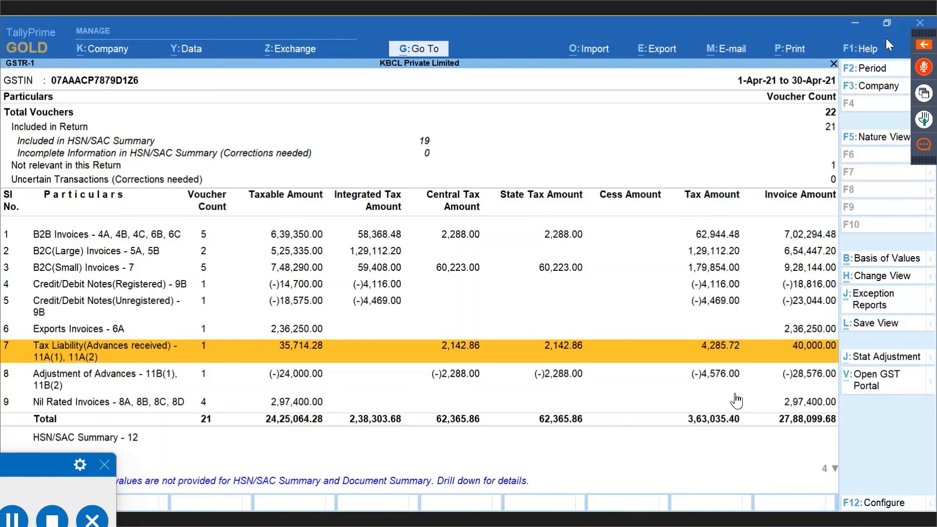
key(Down)
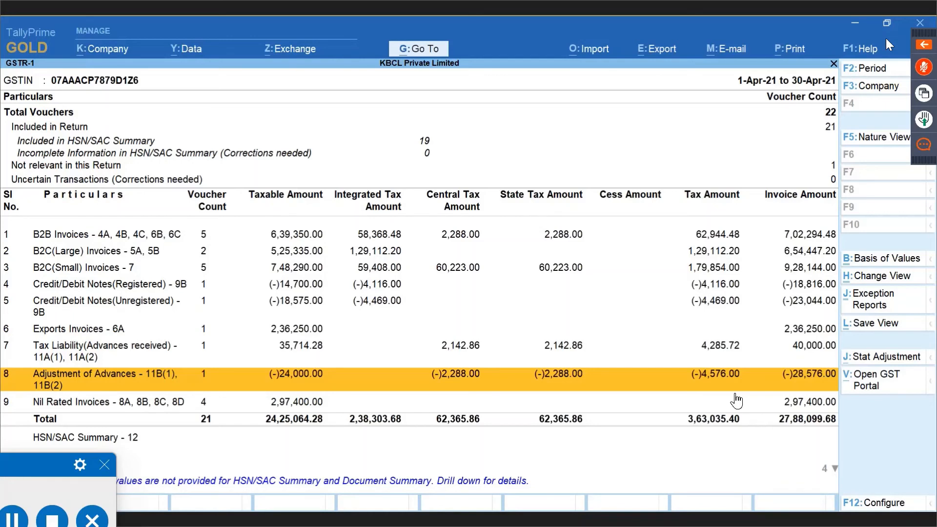
click(736, 400)
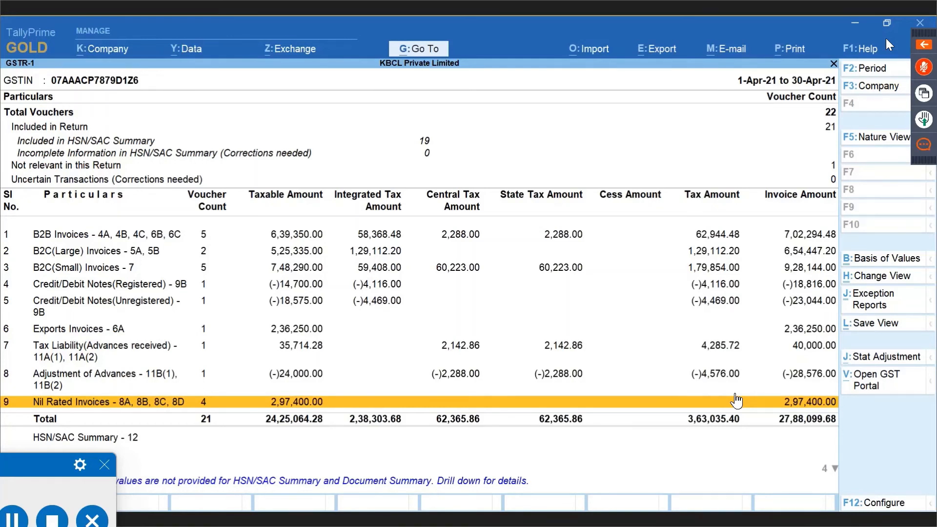
click(736, 400)
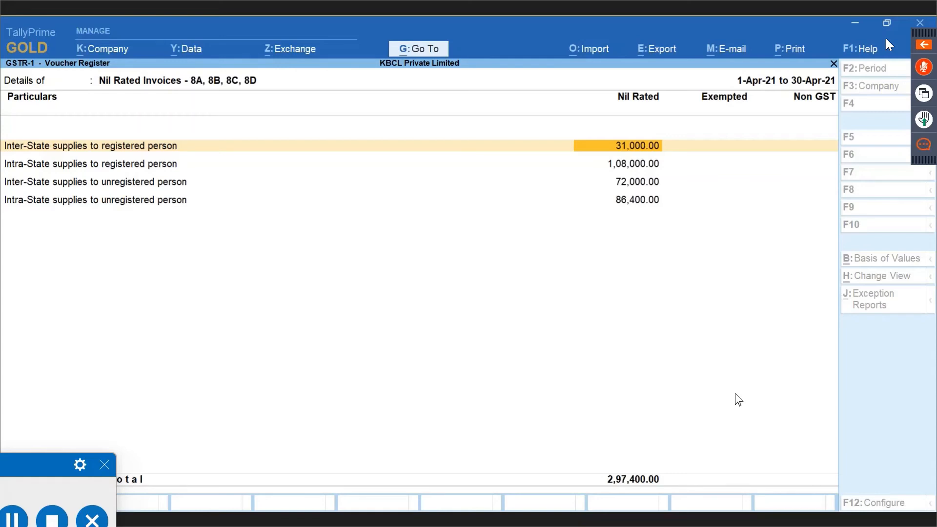
View the detailed GST tax analysis of the inter-state nil-rated Wheeled Toys sale, then return to GSTR-1.
key(Return)
key(Return)
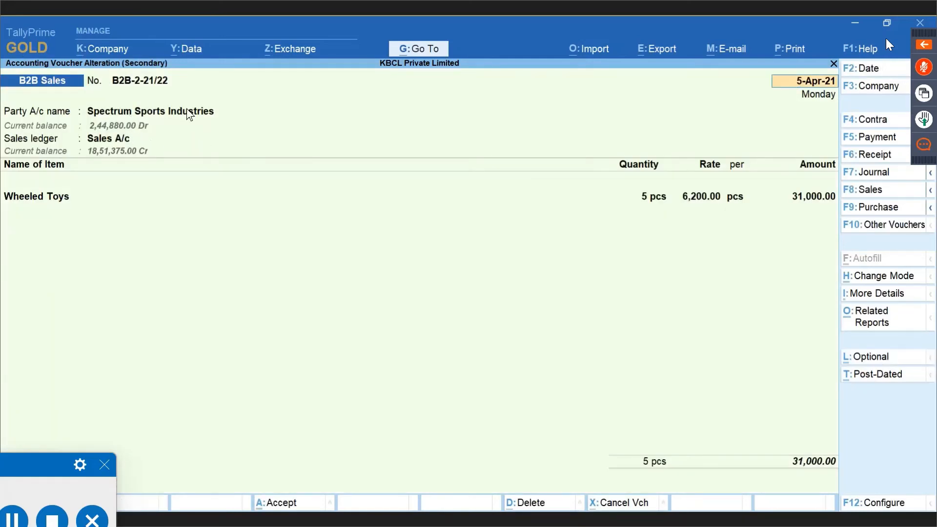
click(51, 198)
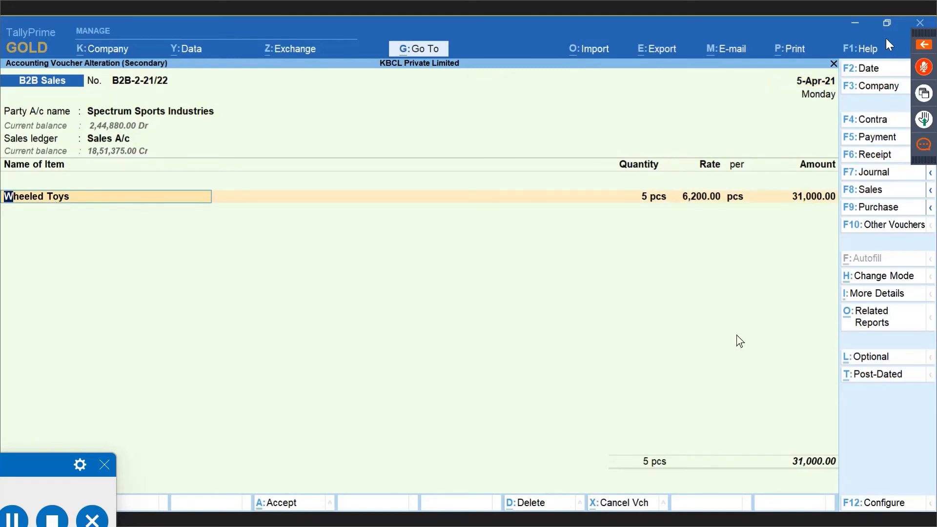
key(ctrl+o)
key(F5)
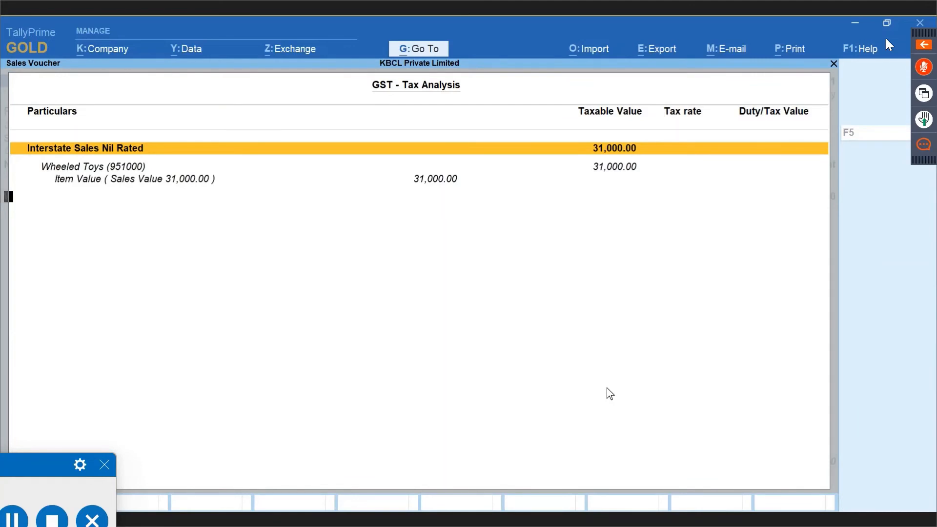
key(Escape)
key(Escape)
key(y)
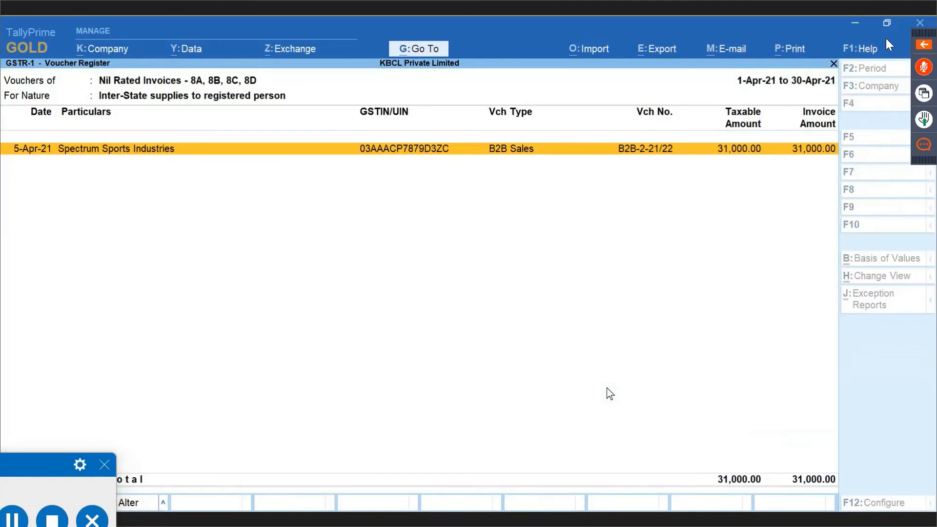
key(Escape)
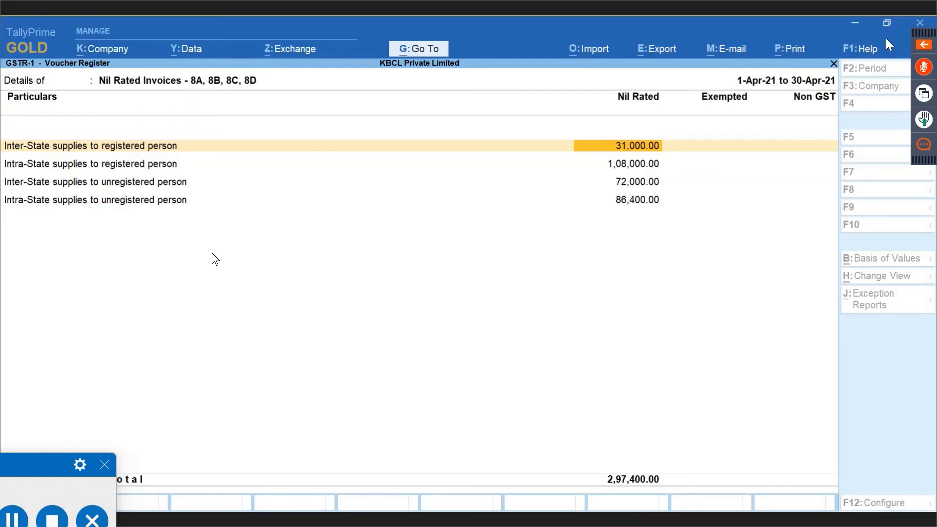
key(Escape)
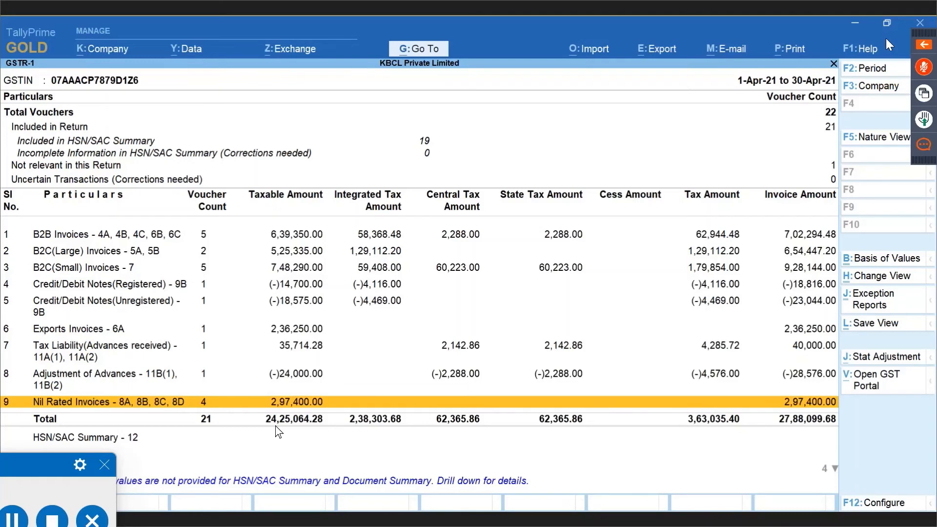
Leave GSTR-1 and open the full Print Configuration list with Show More.
key(Escape)
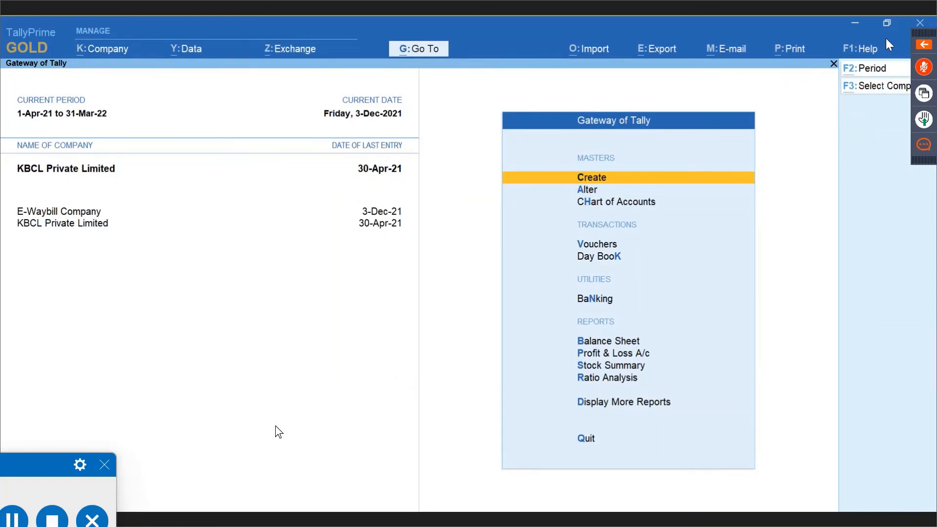
click(783, 58)
key(Down)
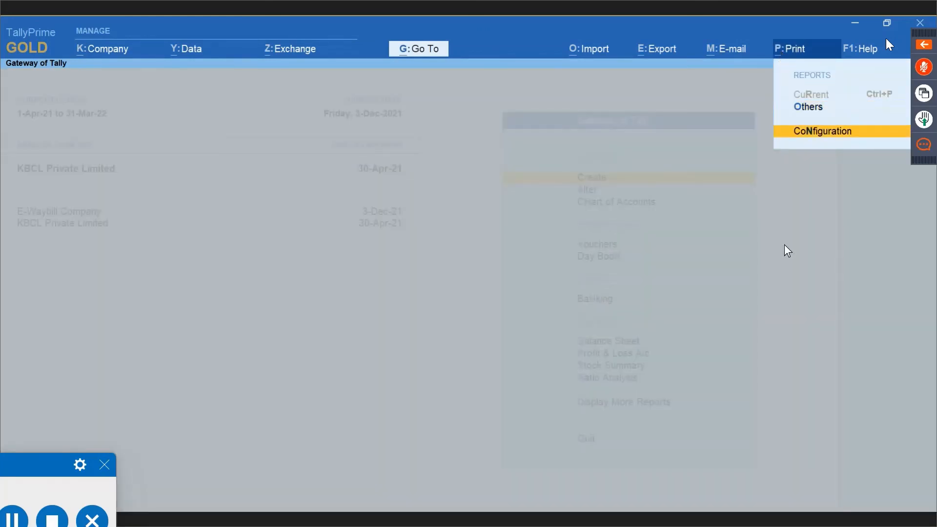
key(Return)
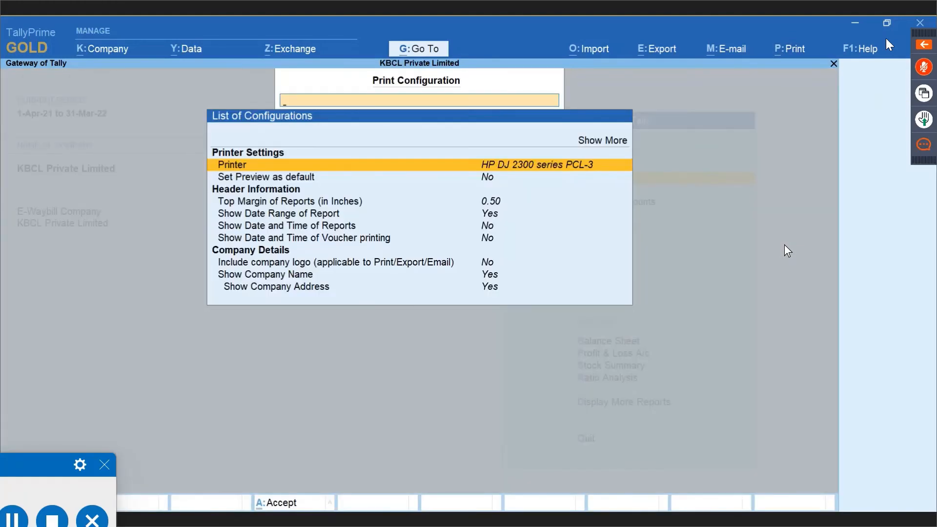
key(Up)
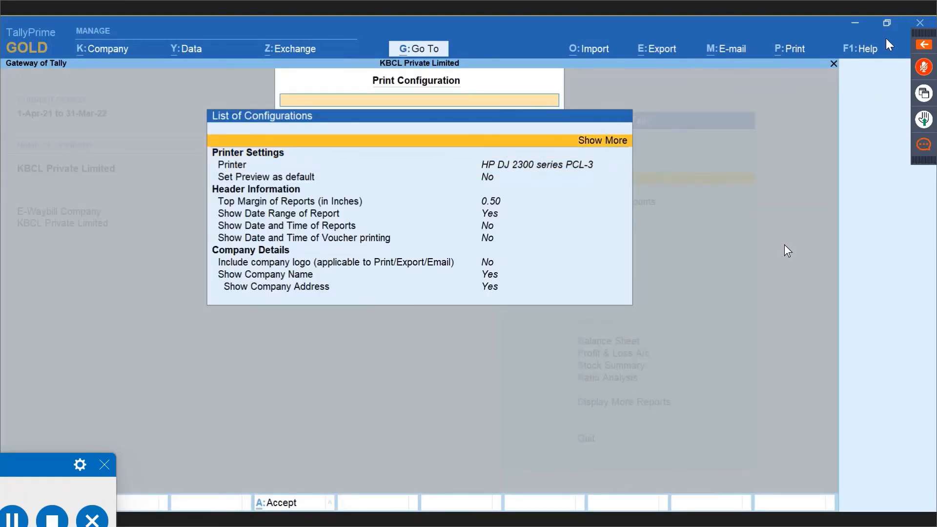
key(Return)
Review the per-voucher print copy counts, such as 2 for Sales Invoice, and return to the list.
key(Down)
key(Down)
key(Down)
key(Down)
key(Down)
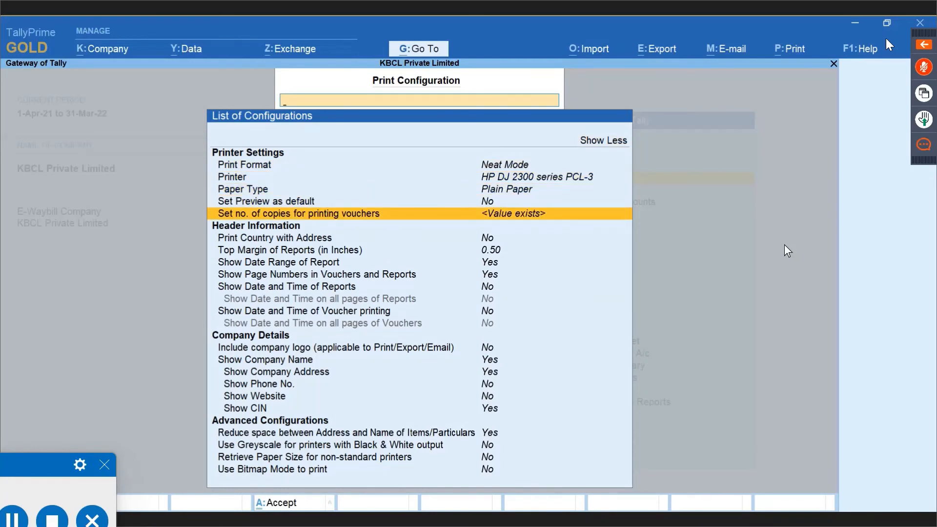
key(Return)
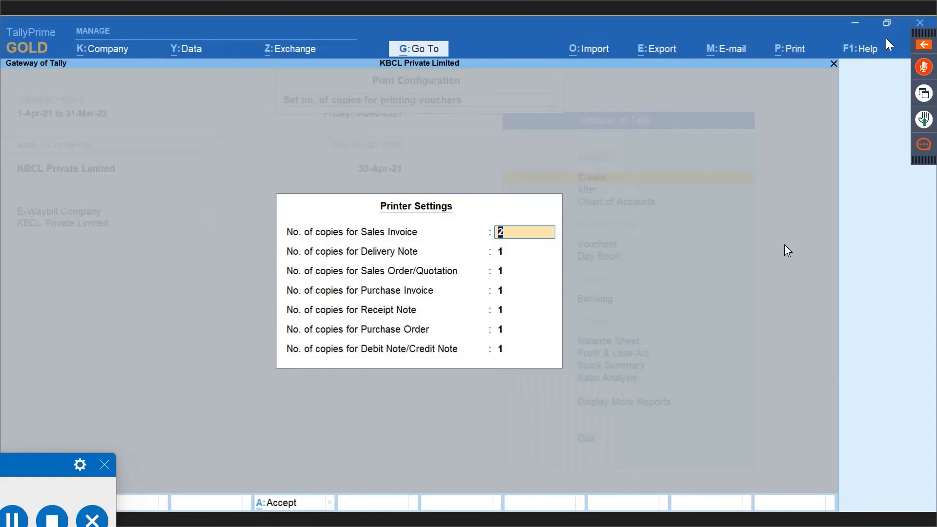
key(Return)
key(Return)
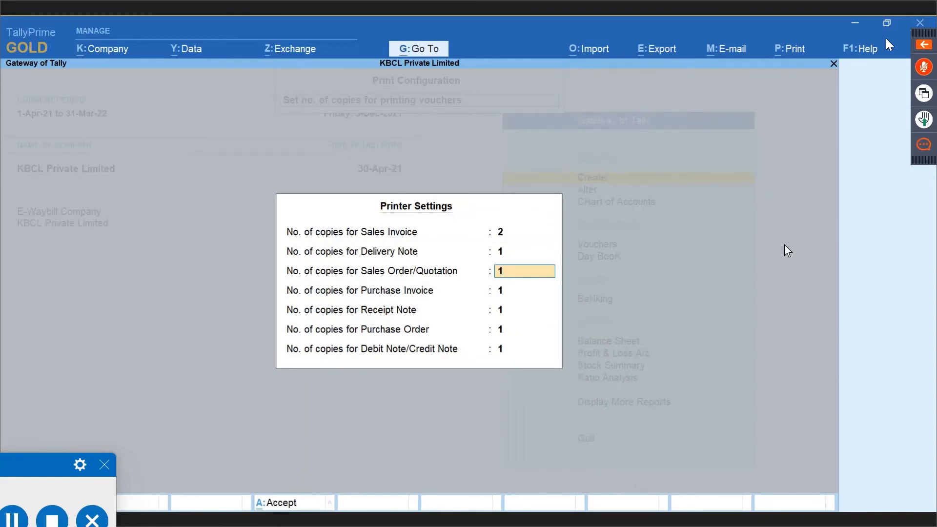
key(Down)
key(Down)
key(Down)
key(Down)
key(Up)
key(Up)
key(Up)
key(Up)
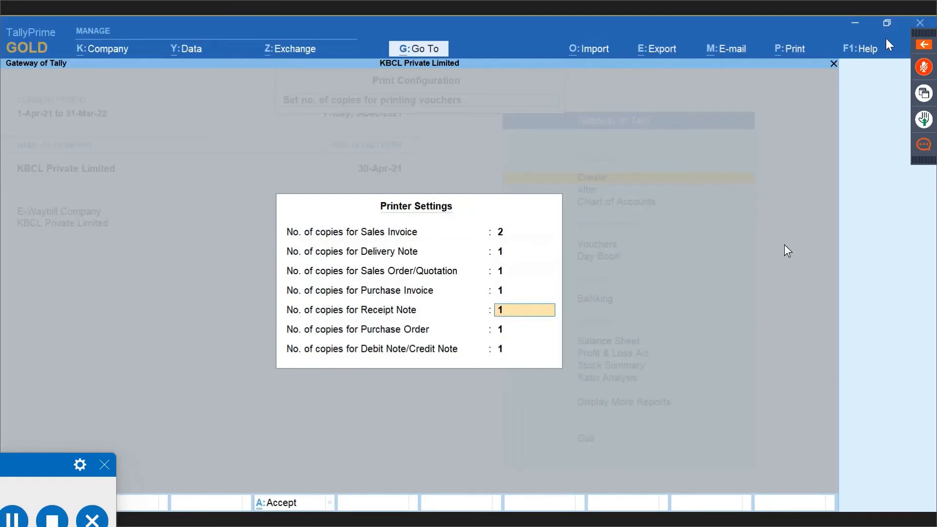
key(Up)
key(Up)
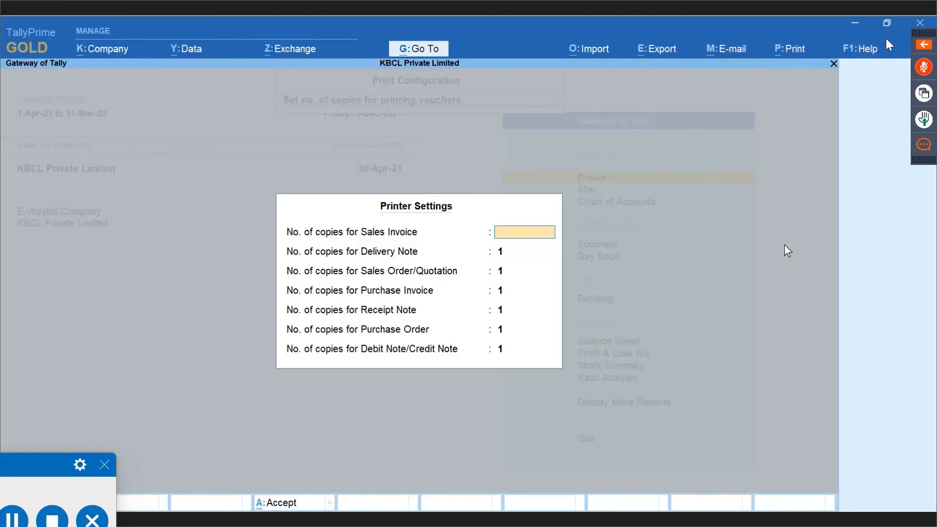
key(ctrl+a)
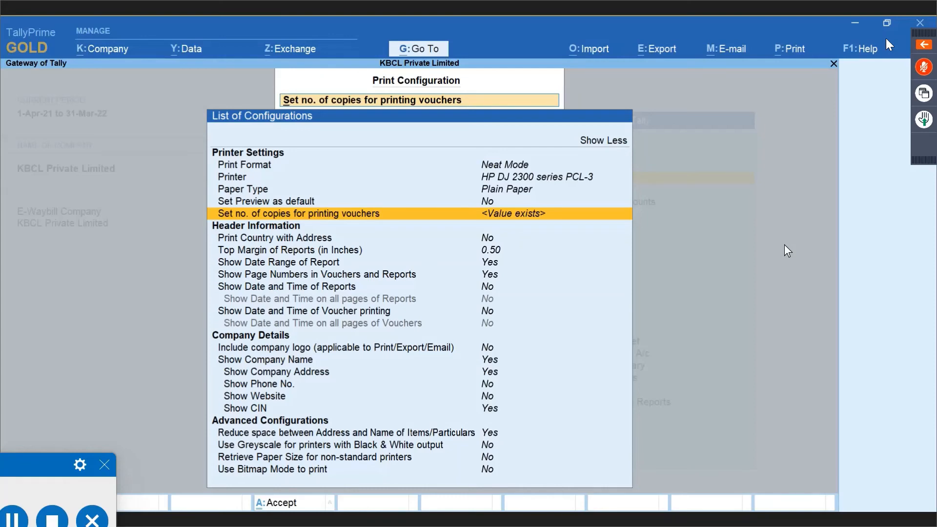
Leave Print Configuration and open the Day Book of KBCL Private Limited's April 2021 vouchers.
text(y)
key(Escape)
key(Escape)
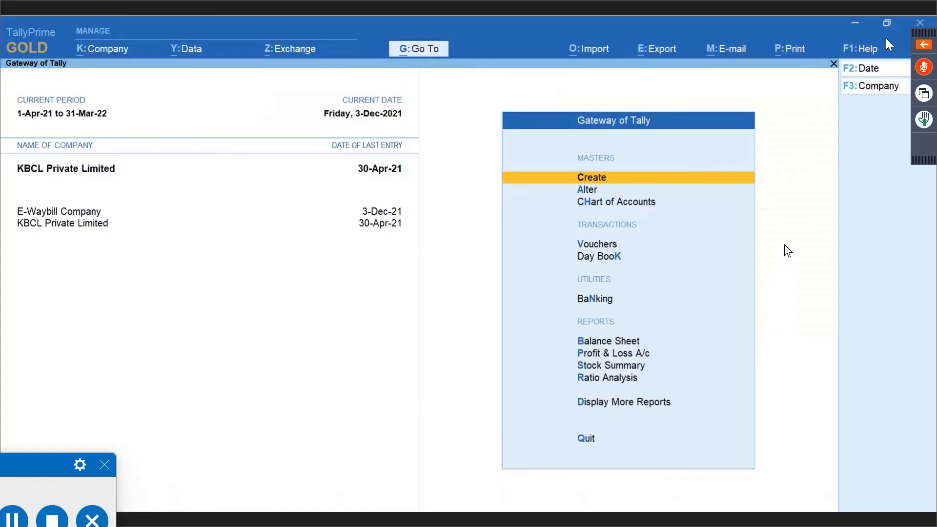
key(k)
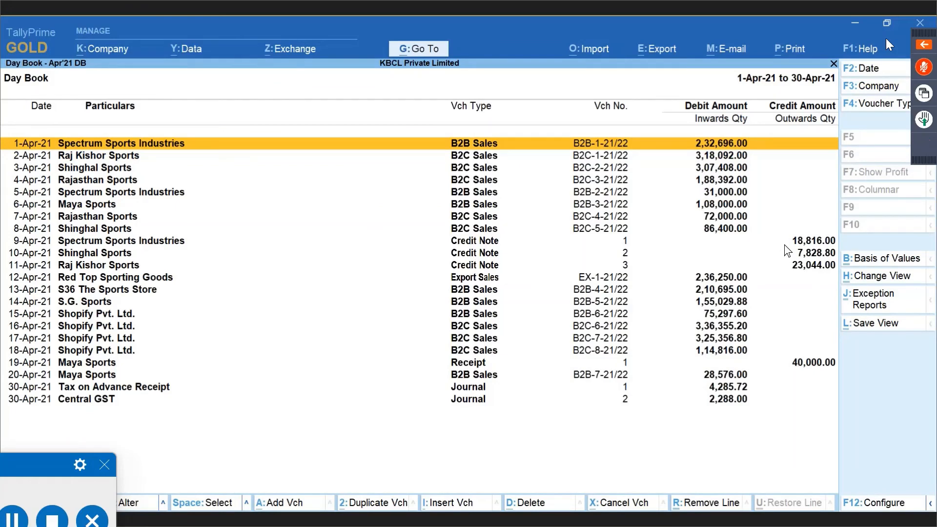
Open sales voucher B2B-1-21/22 and start printing the current voucher.
key(Return)
key(alt+p)
key(Down)
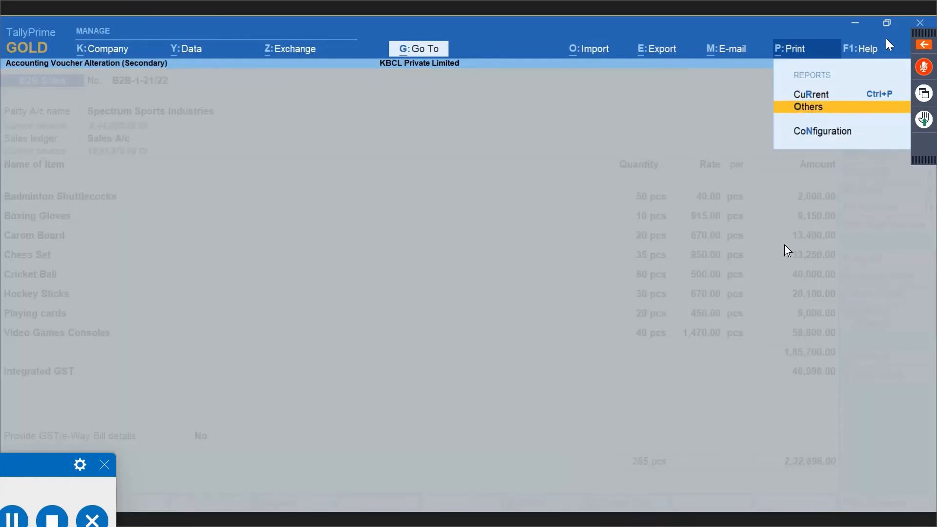
key(Up)
key(Return)
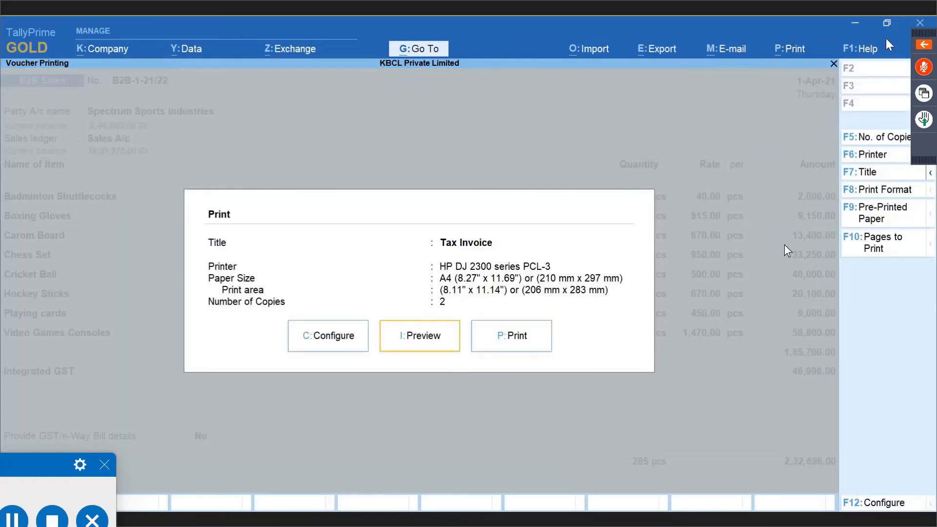
key(Left)
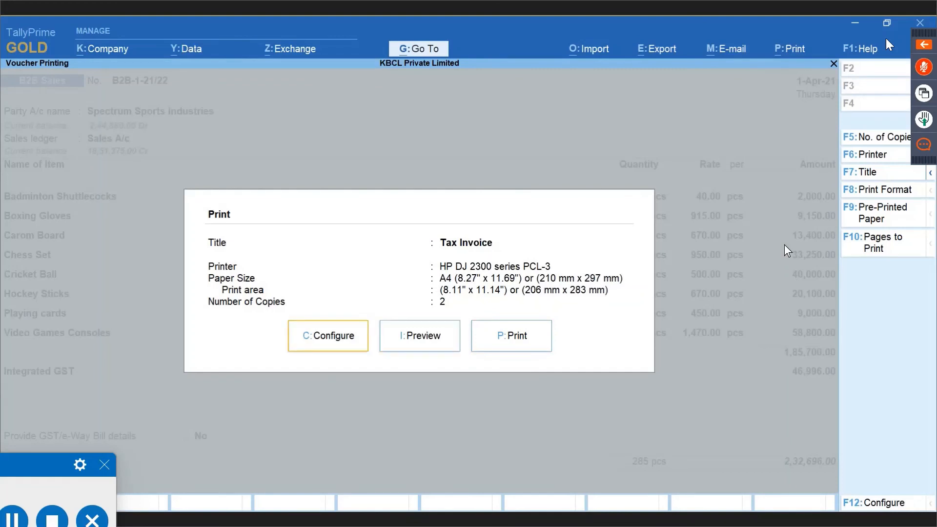
click(306, 334)
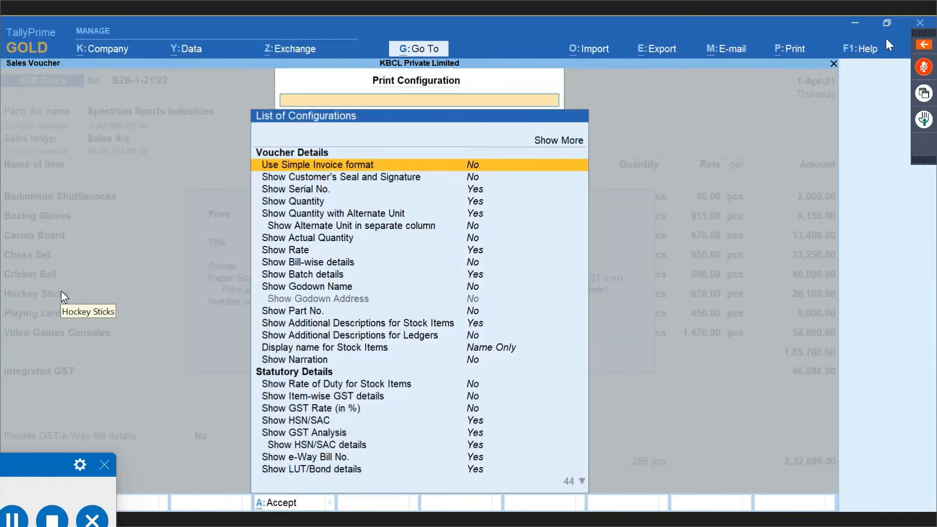
Set Number of copies to 2 and keep All as the type of copy.
text(T)
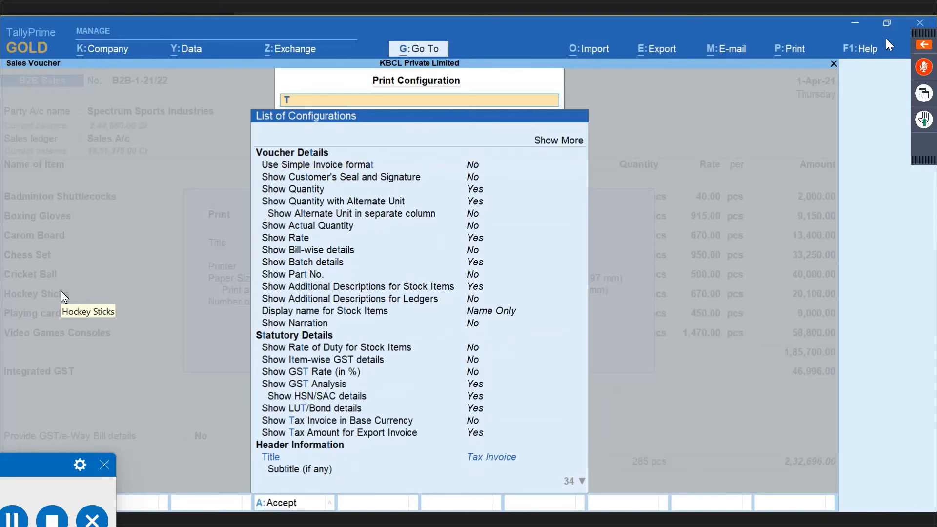
text(ra)
key(Down)
key(Down)
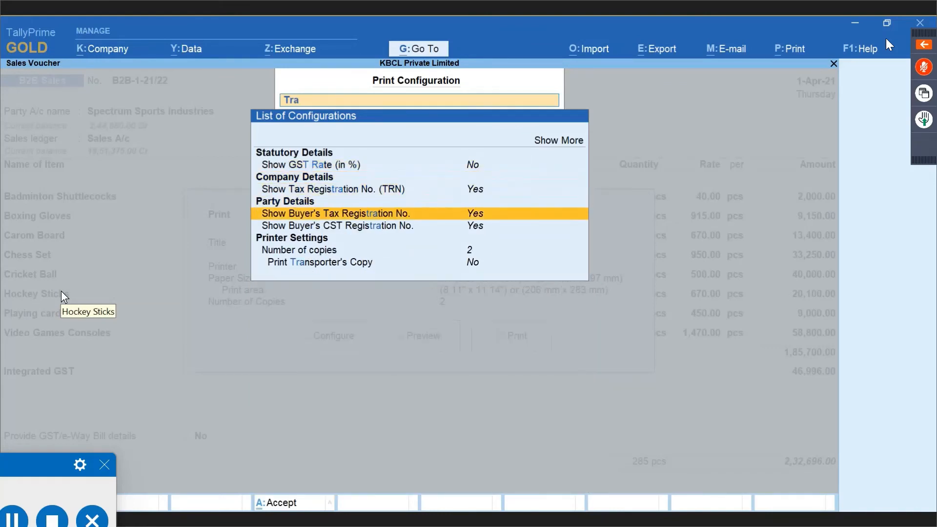
key(Down)
key(Down)
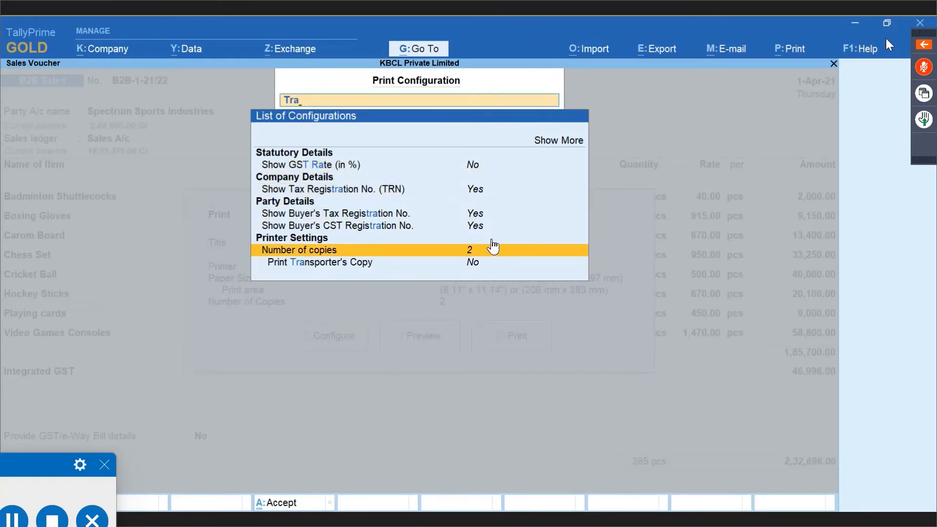
click(468, 255)
text(2)
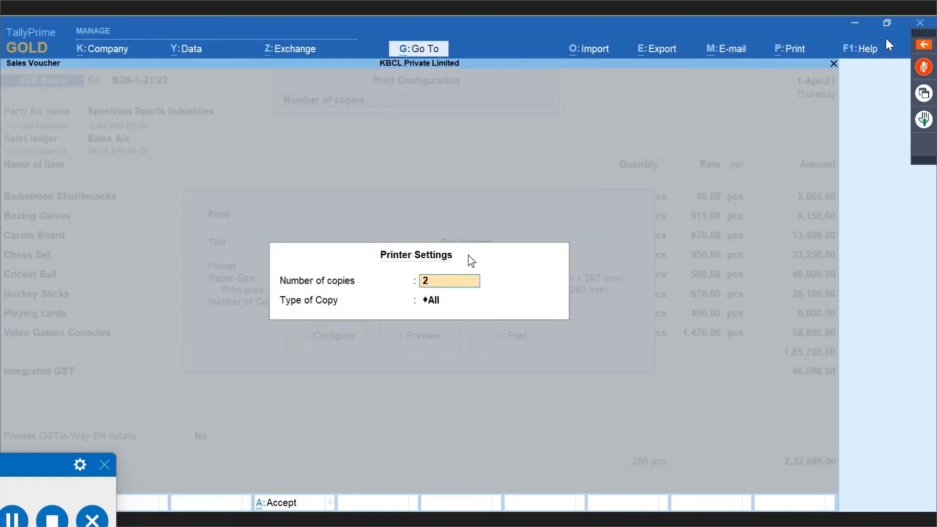
key(Return)
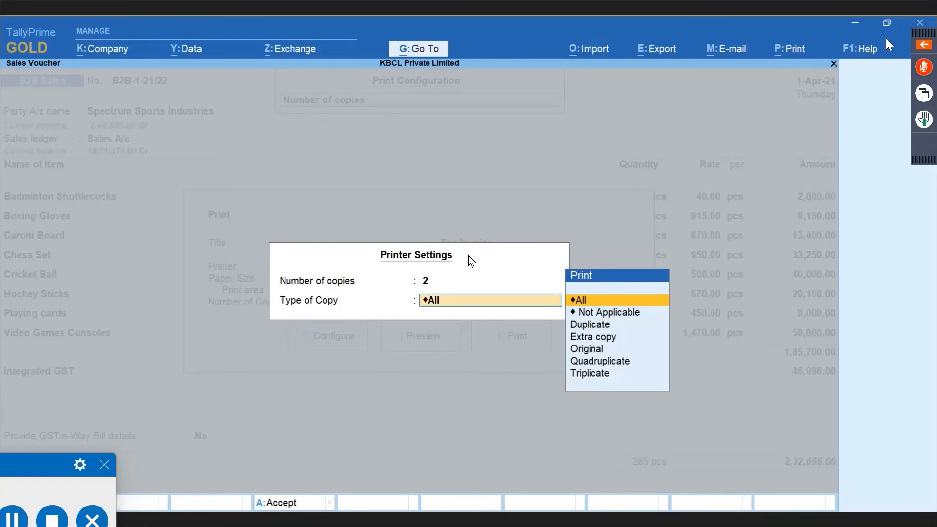
key(Down)
key(Down)
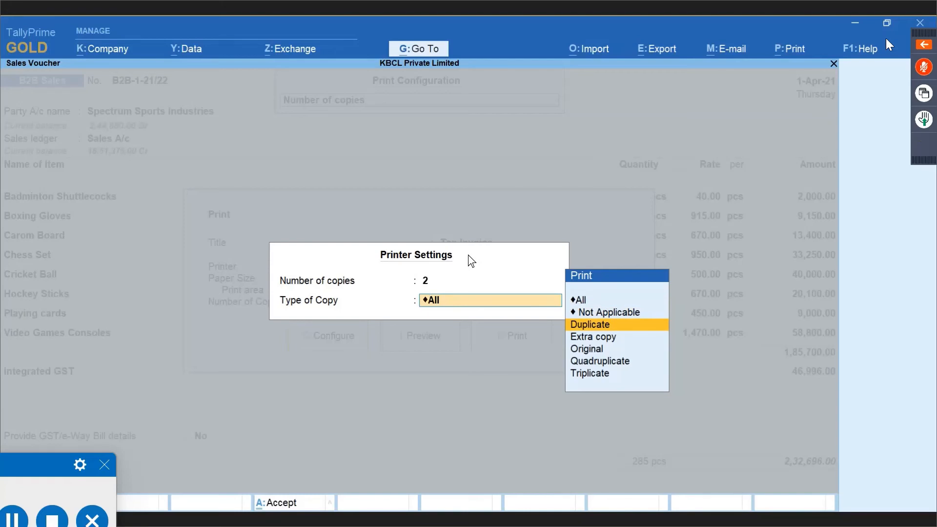
key(Down)
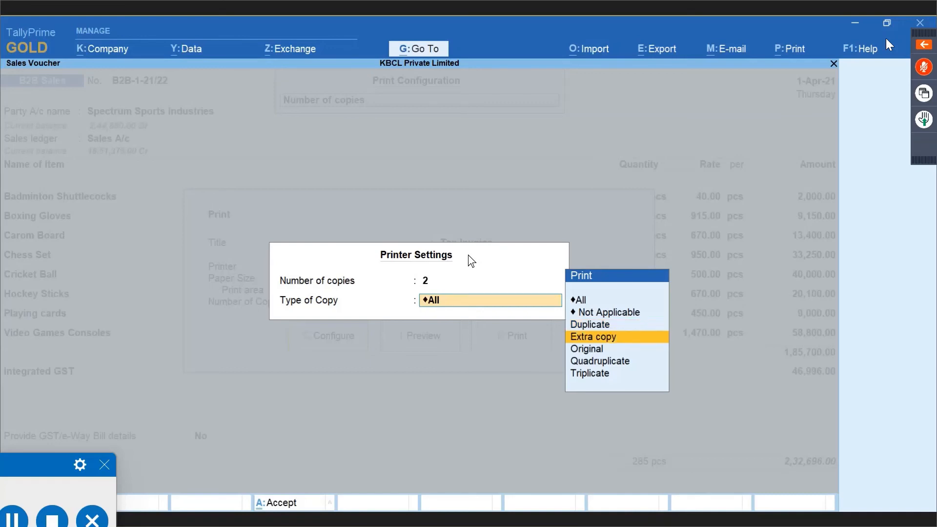
key(Down)
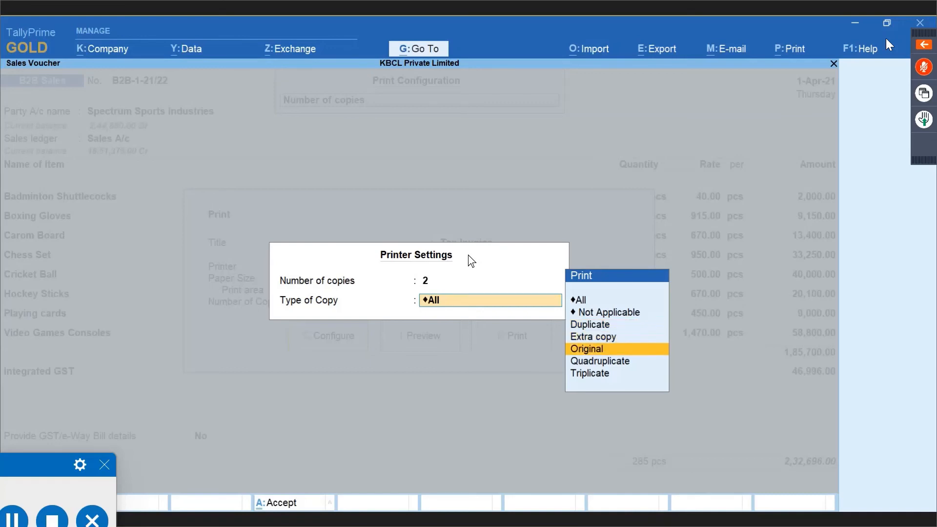
key(Down)
key(Down)
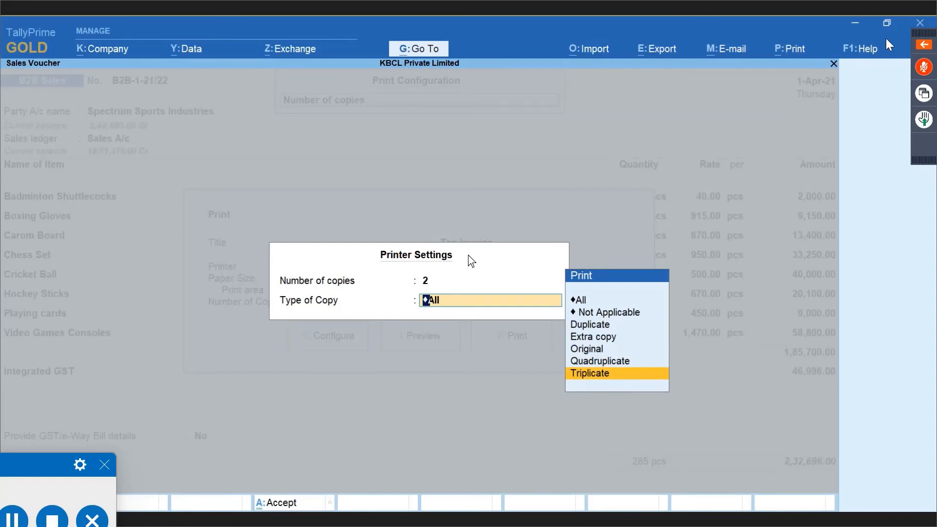
key(Up)
key(Up)
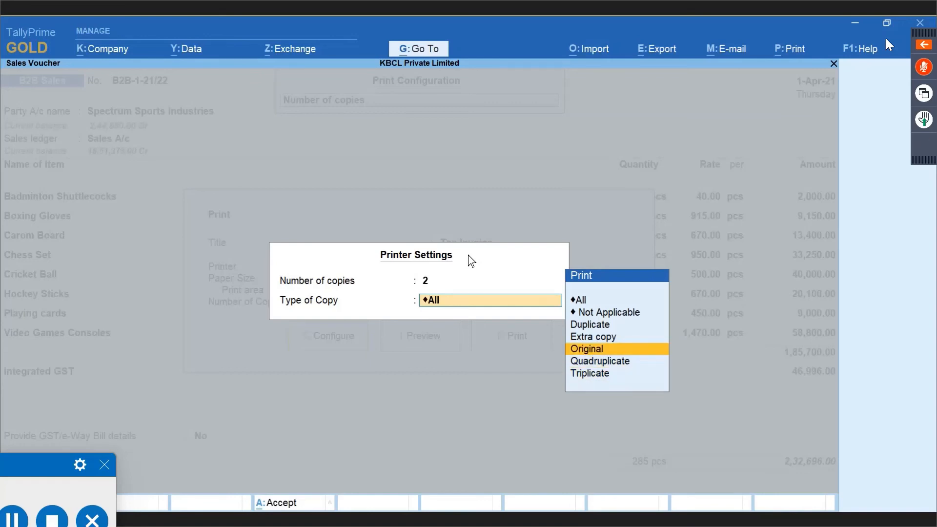
key(Up)
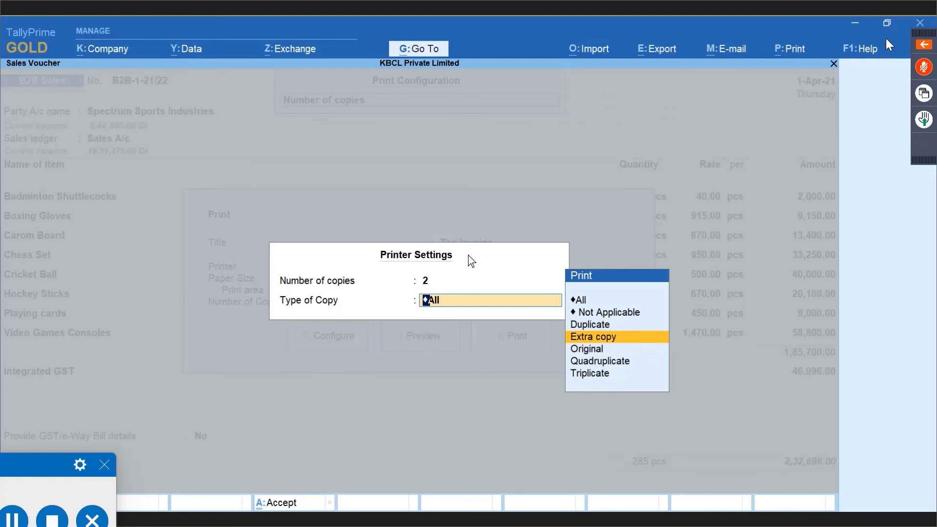
key(Up)
key(Up)
key(Up)
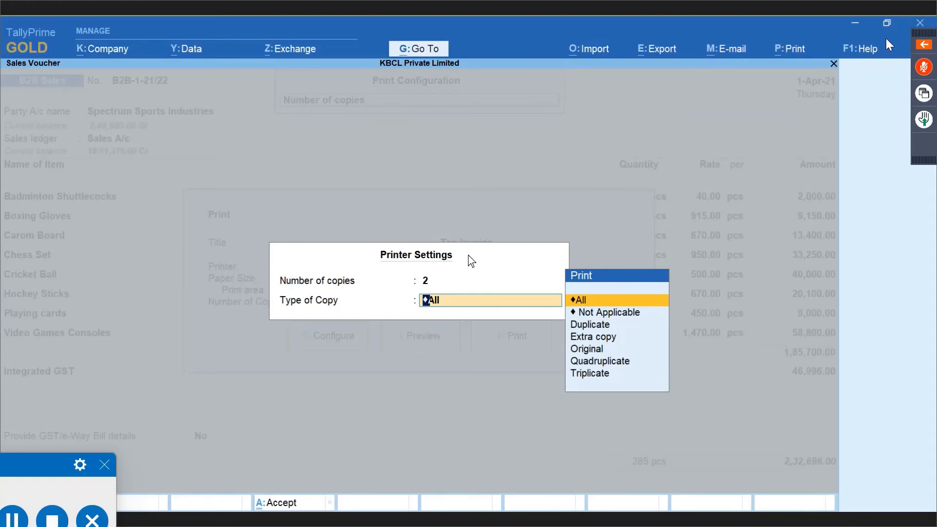
key(Return)
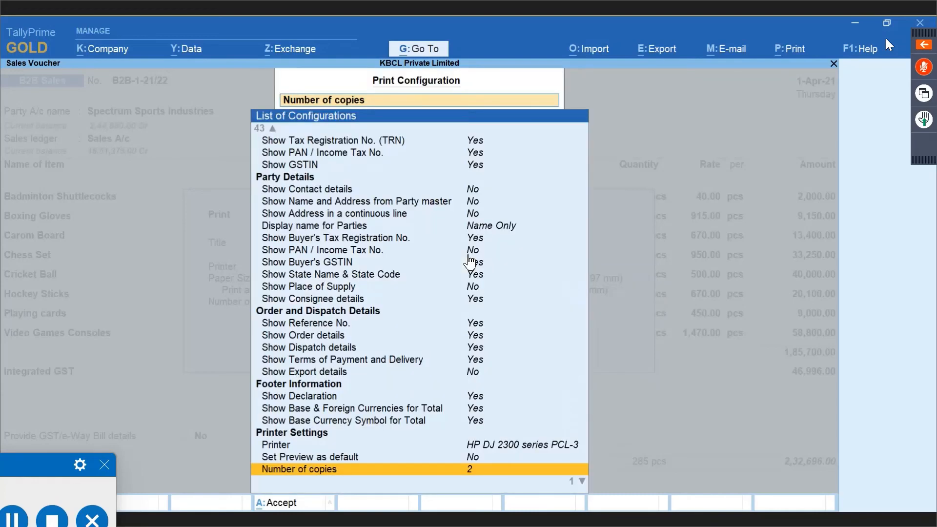
Leave Print Transporter's Copy set to No after switching it on and back off.
key(Down)
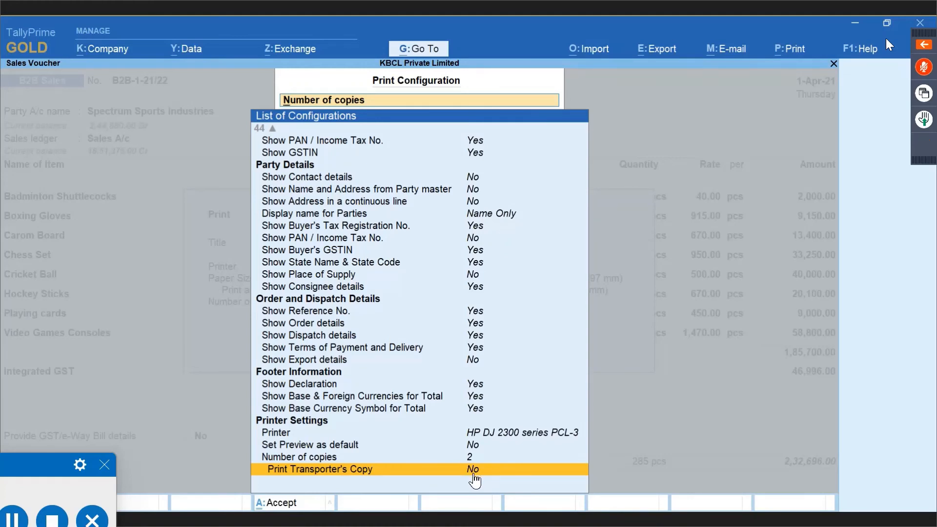
key(Up)
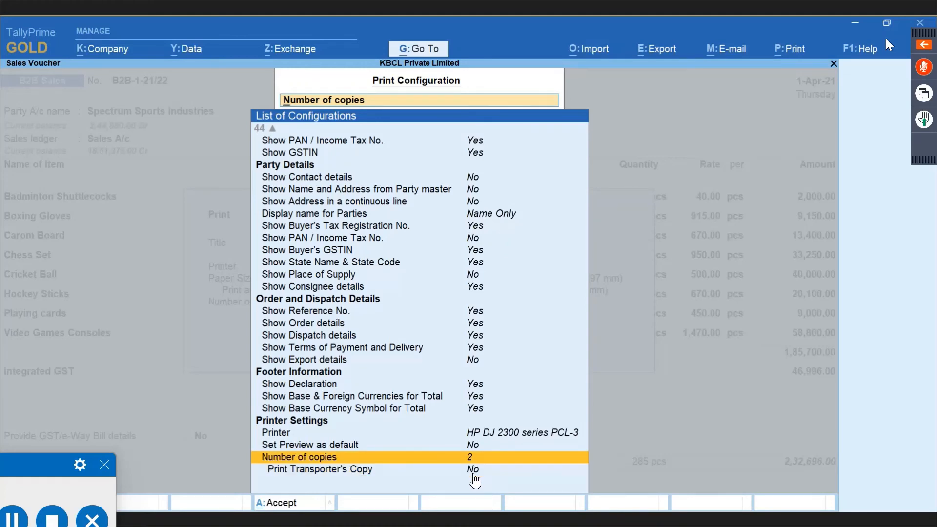
key(Down)
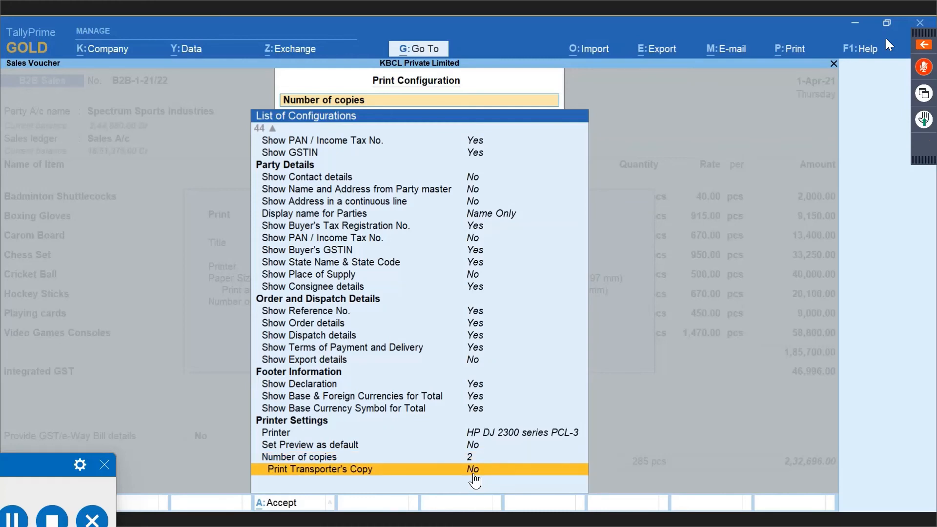
key(Return)
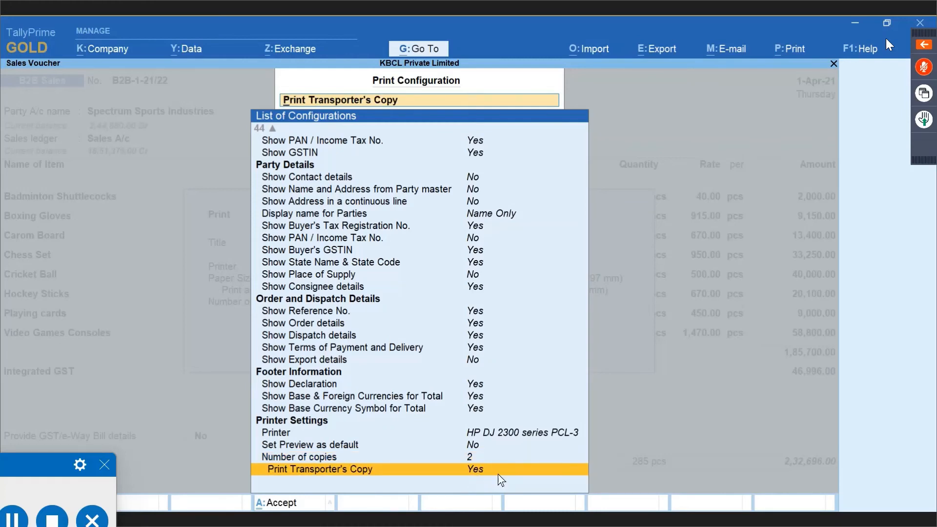
key(Return)
Close the print setup and bring up the Quit prompt on voucher B2B-1-21/22.
key(Escape)
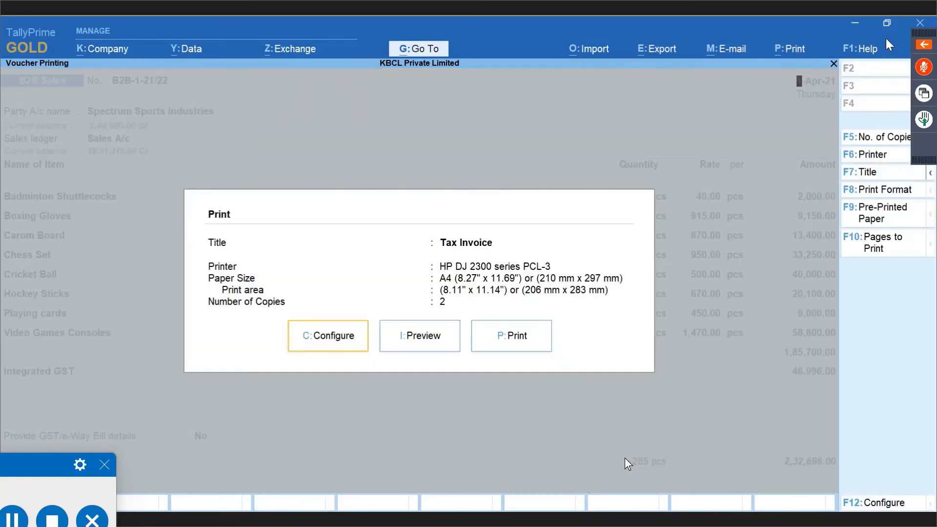
key(Escape)
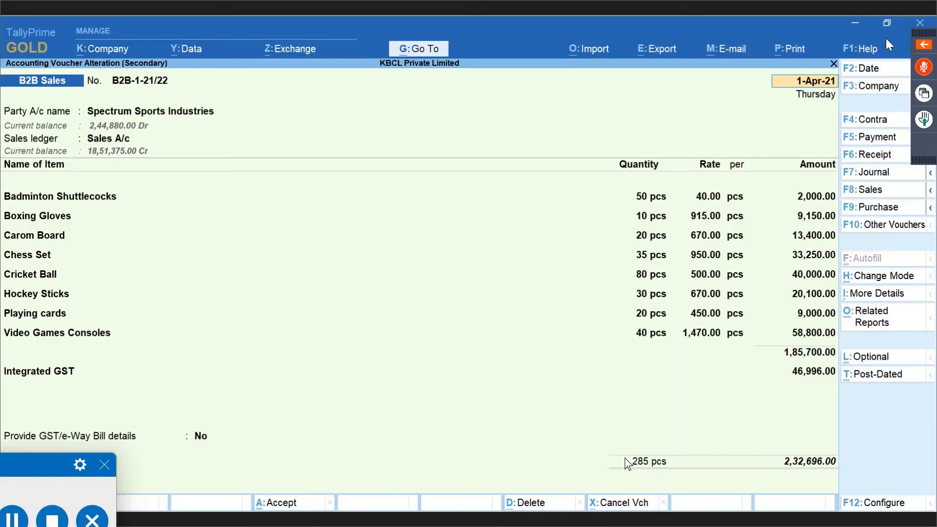
key(Escape)
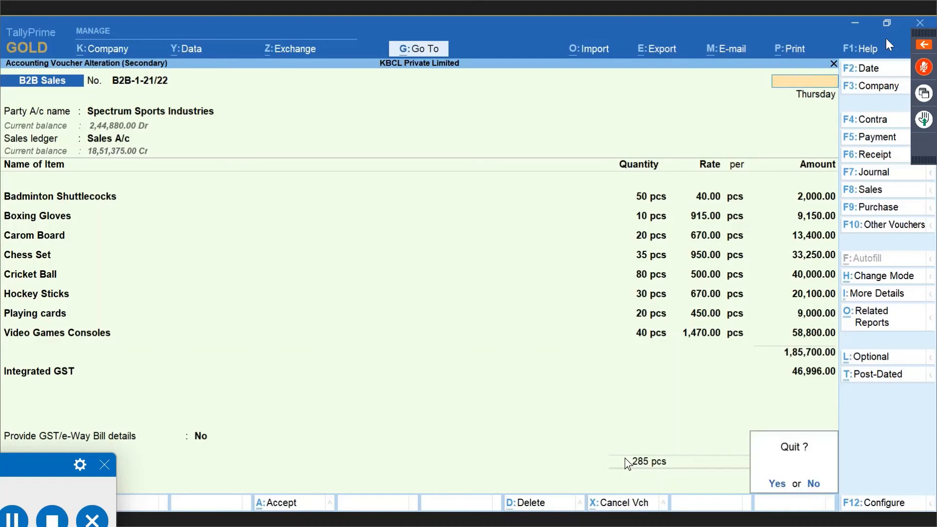
Quit the voucher, switch to E-Waybill Company and open its Day Book.
key(Return)
key(F3)
key(Up)
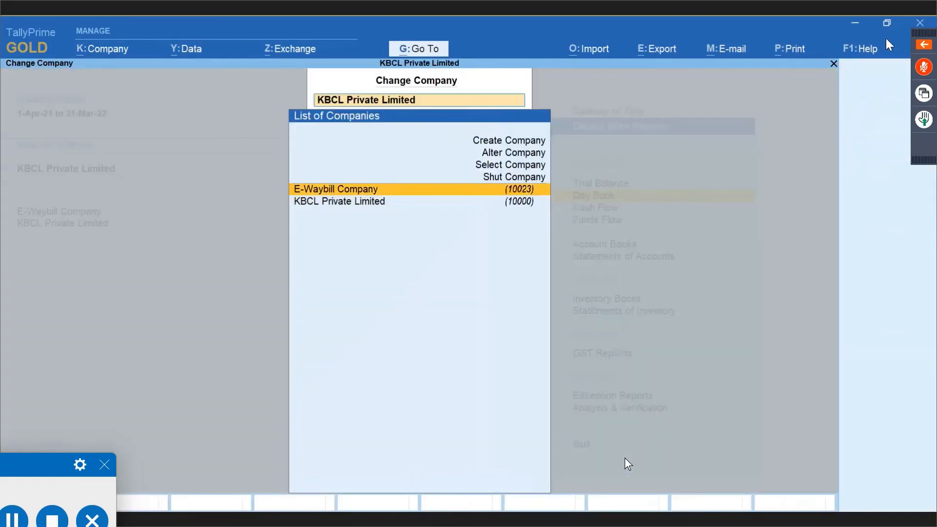
key(Return)
key(Return)
key(F2)
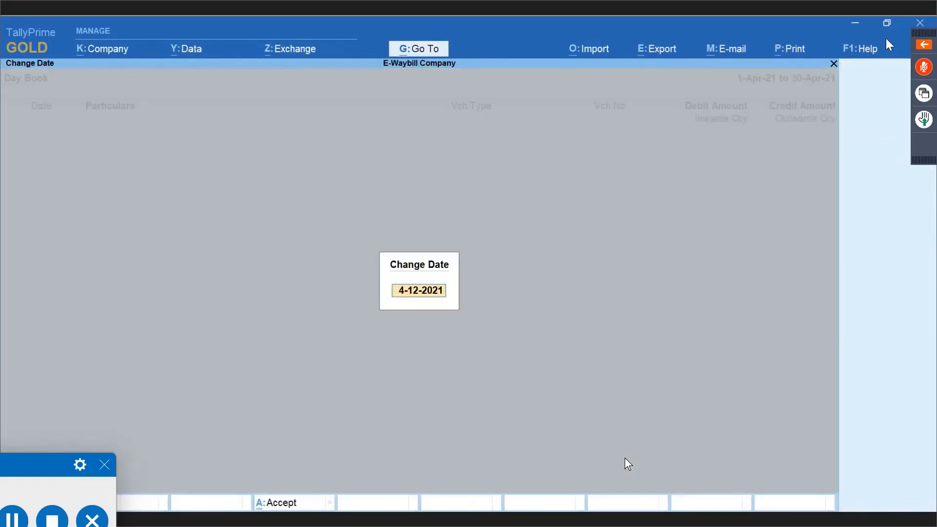
key(BackSpace)
key(Return)
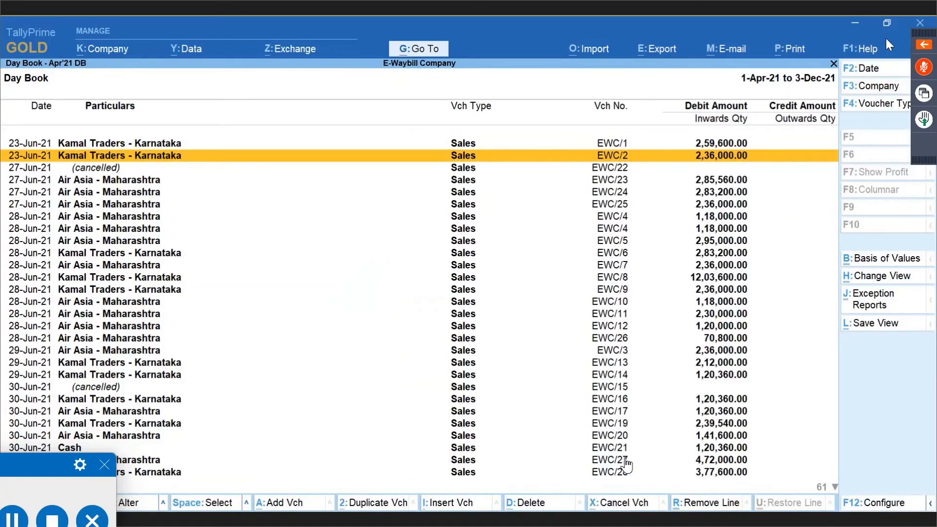
Open voucher EWC/31550, set Provide GST/e-Way Bill details to Yes and accept the details.
scroll(625, 458, down, 7)
scroll(626, 464, down, 20)
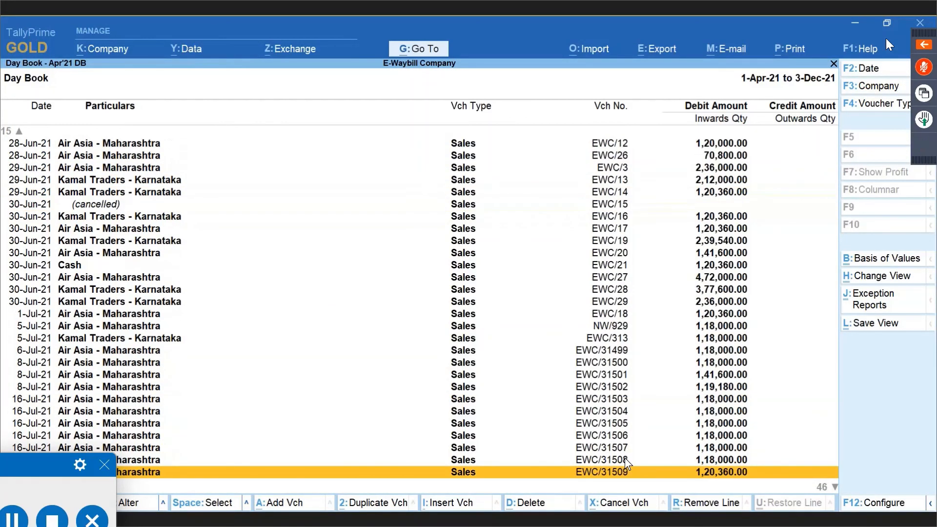
scroll(625, 458, down, 20)
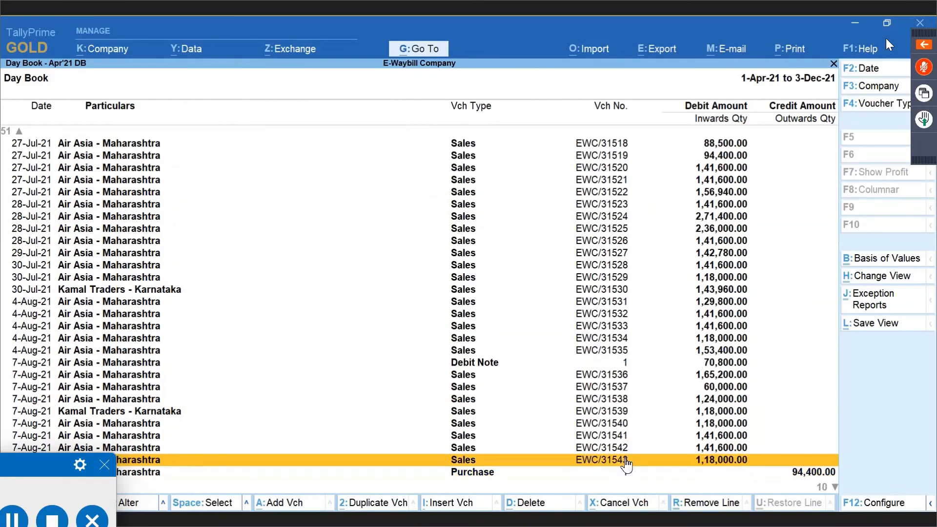
scroll(627, 464, down, 9)
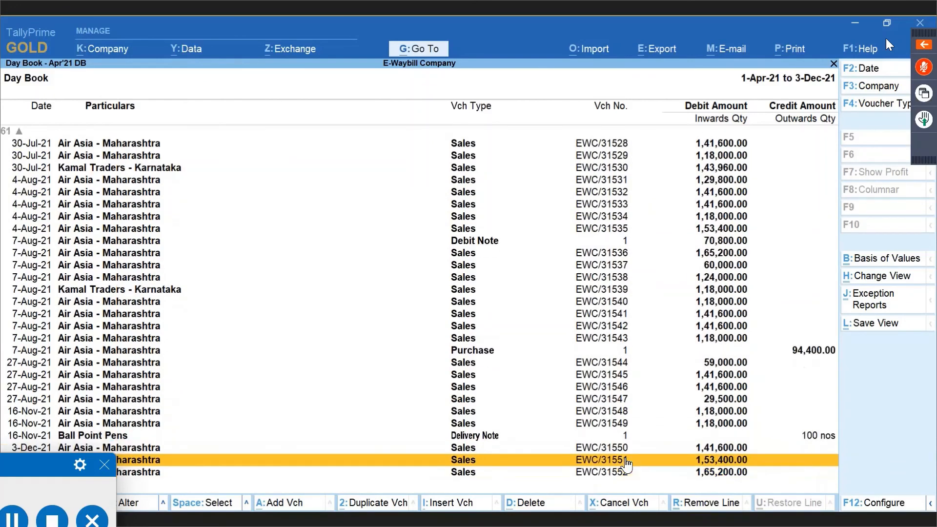
key(Return)
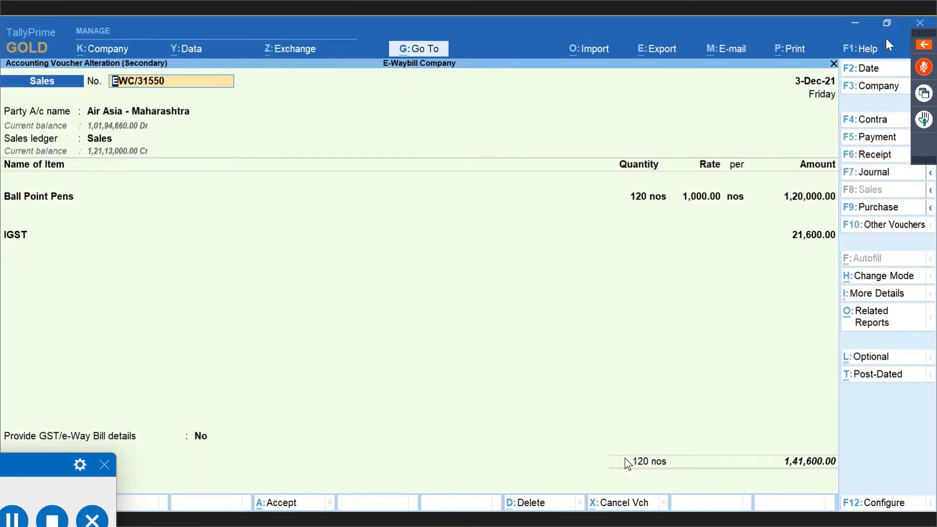
click(201, 437)
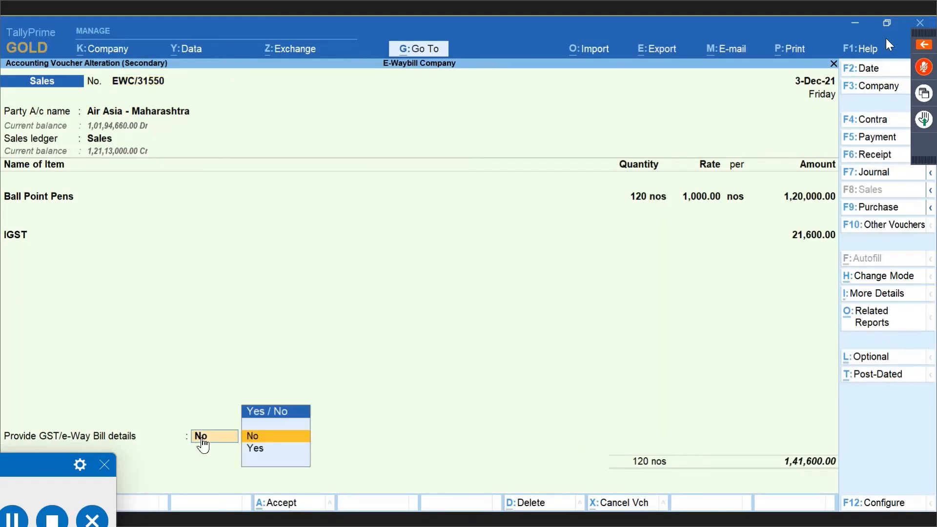
key(Down)
key(Return)
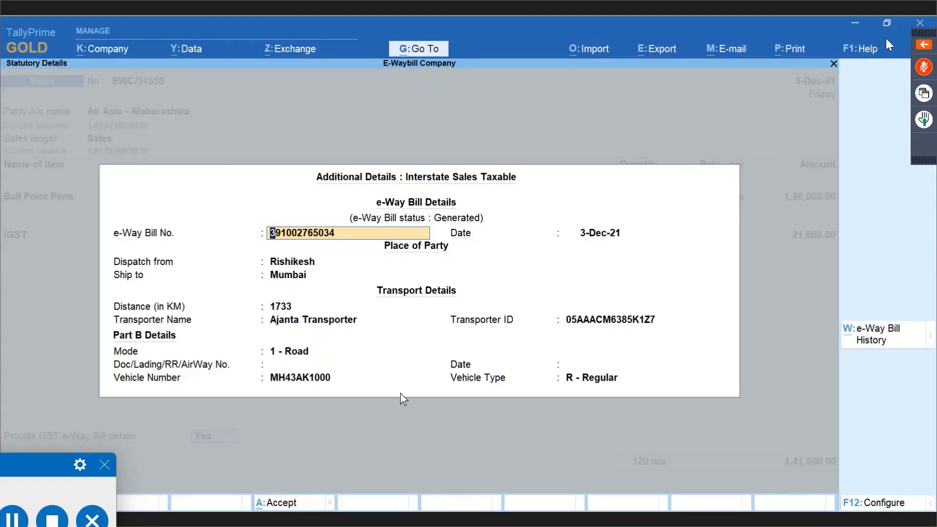
key(ctrl)
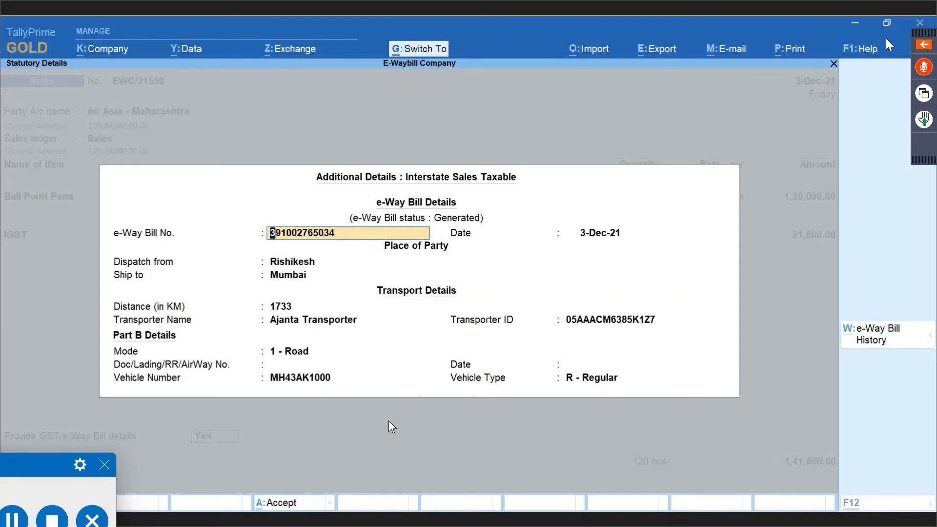
key(ctrl+a)
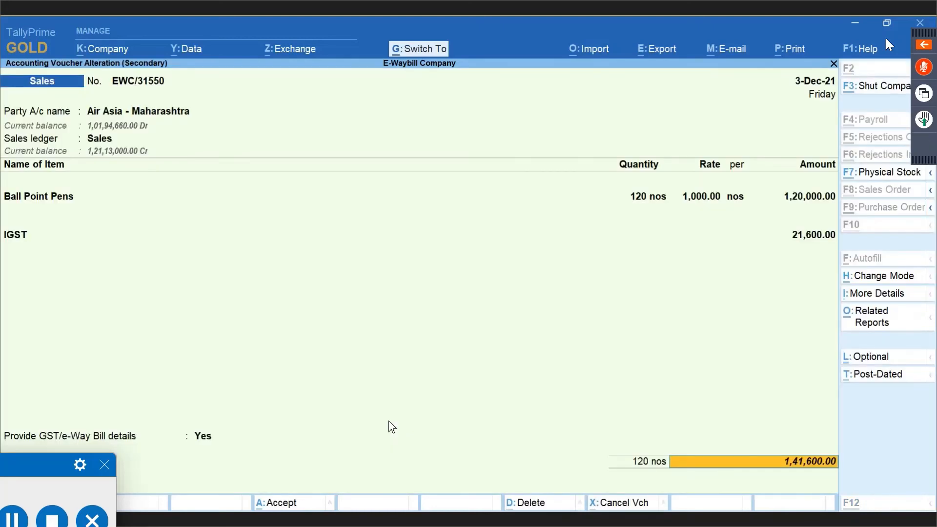
key(alt+p)
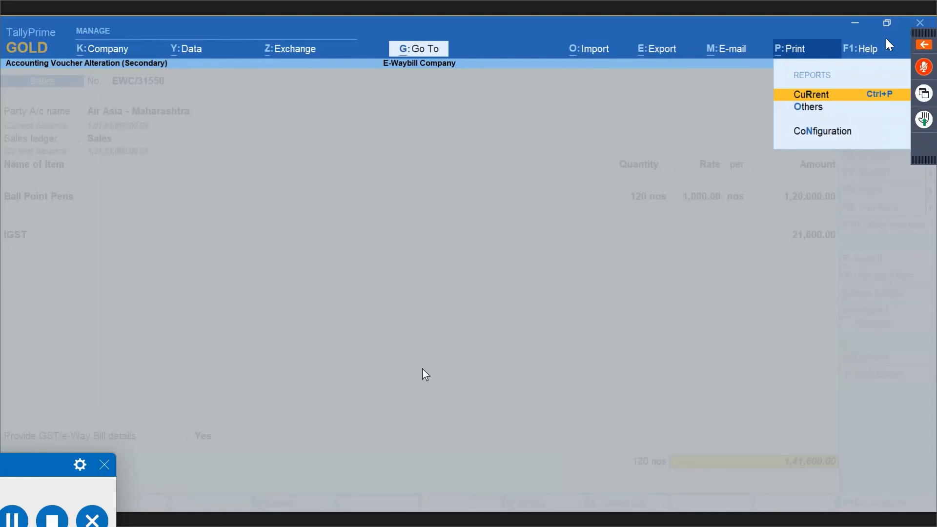
Dismiss the print summary and expand the full Print Configuration list with Show More.
key(Return)
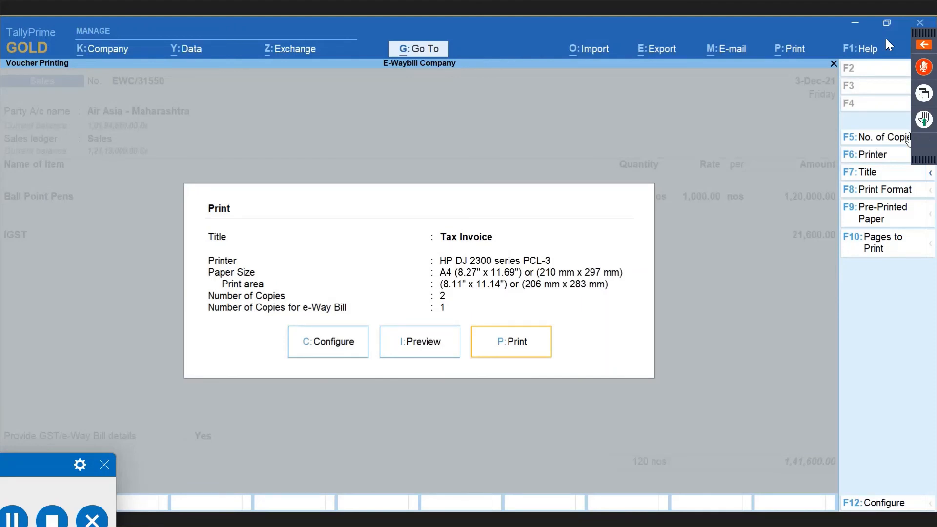
key(Escape)
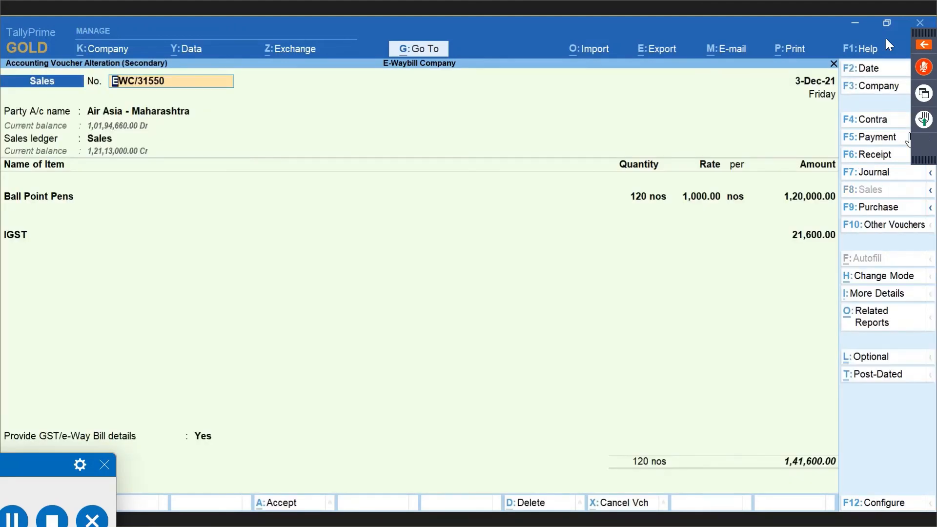
key(alt+p)
key(Down)
key(Down)
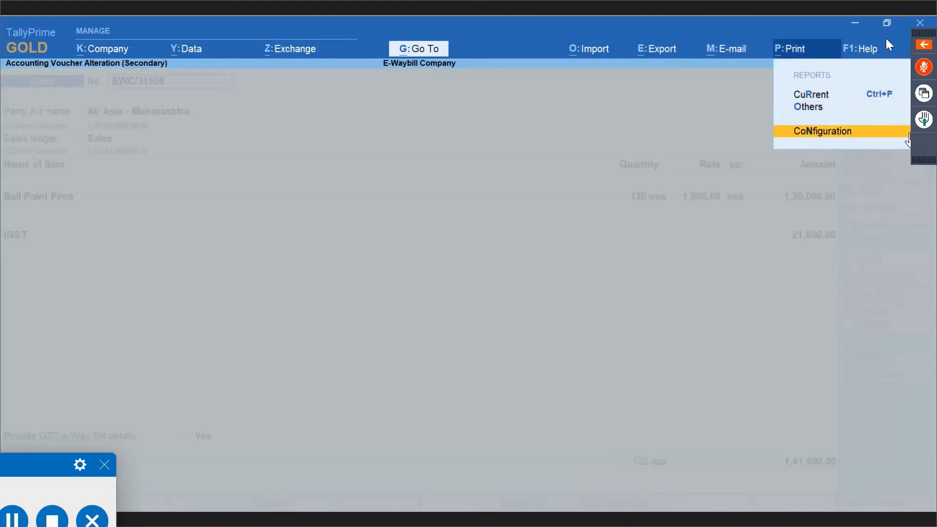
key(Return)
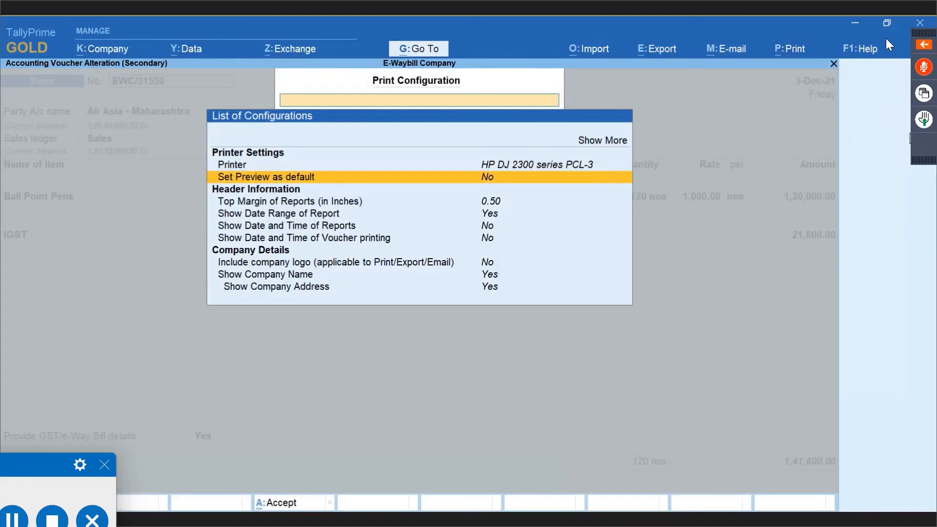
key(Up)
key(Up)
key(Up)
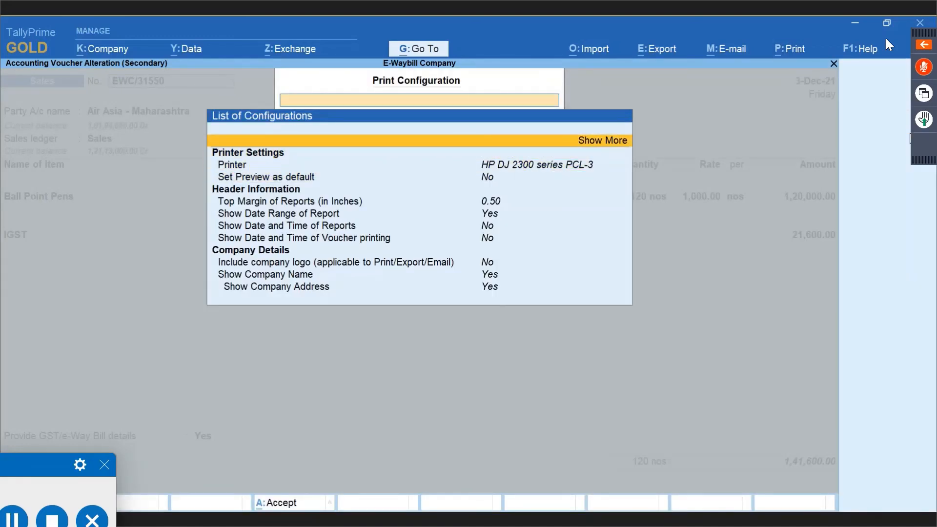
key(Return)
Review the copy counts per voucher type, including e-Way Bill copies, and accept them.
key(Down)
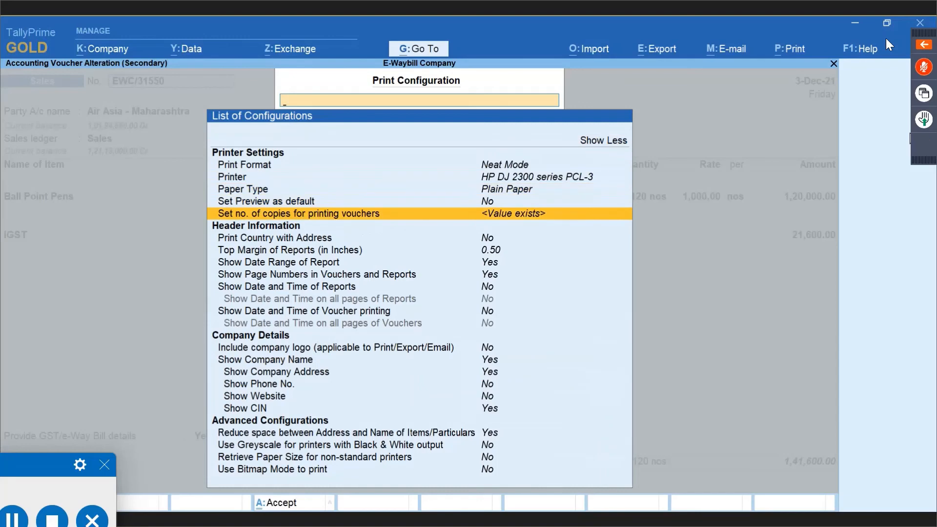
key(Return)
key(Return)
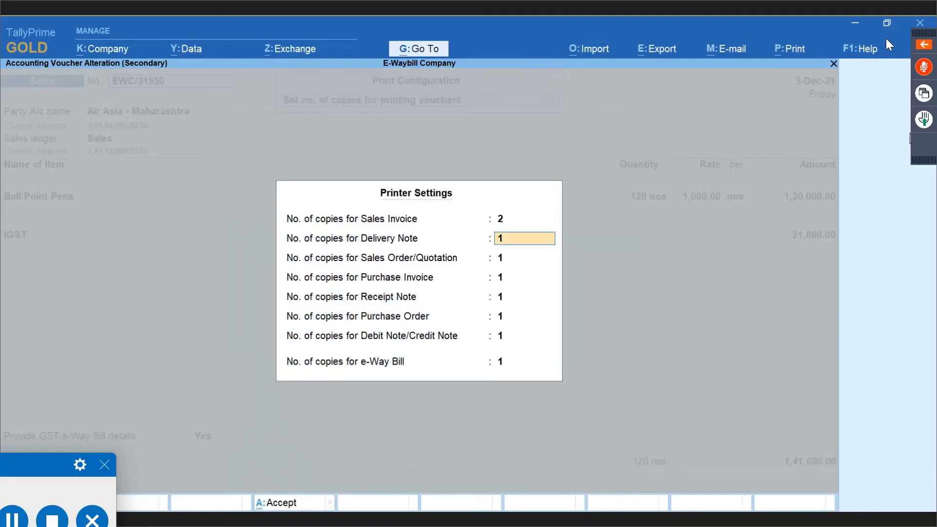
key(Return)
key(Return)
key(Return)
key(Return)
key(Return)
key(Return)
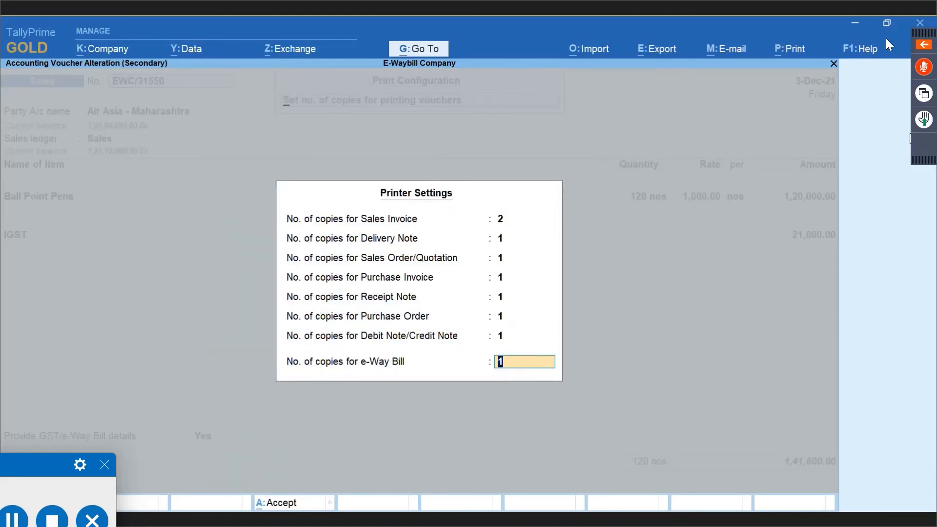
key(Return)
key(Return)
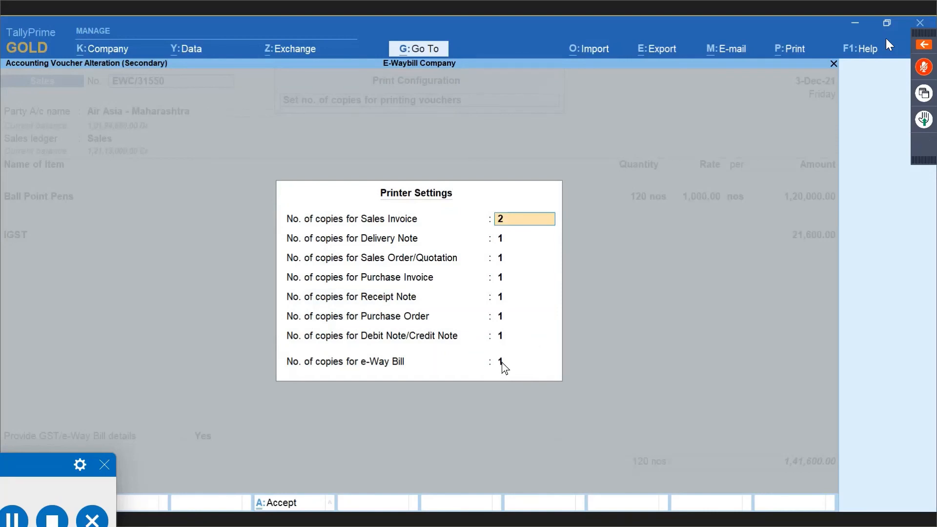
click(501, 361)
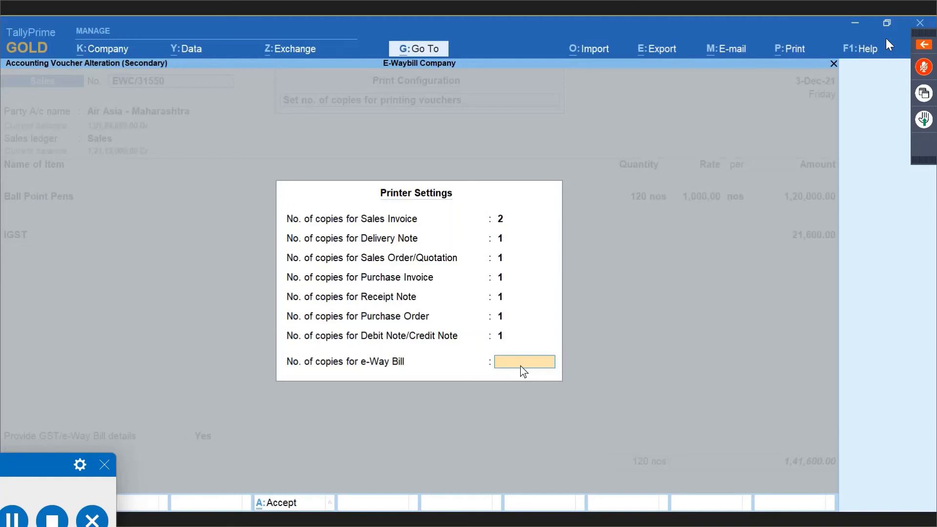
key(Return)
Close the print configuration and bring up the Quit prompt for voucher EWC/31550.
key(Escape)
key(Escape)
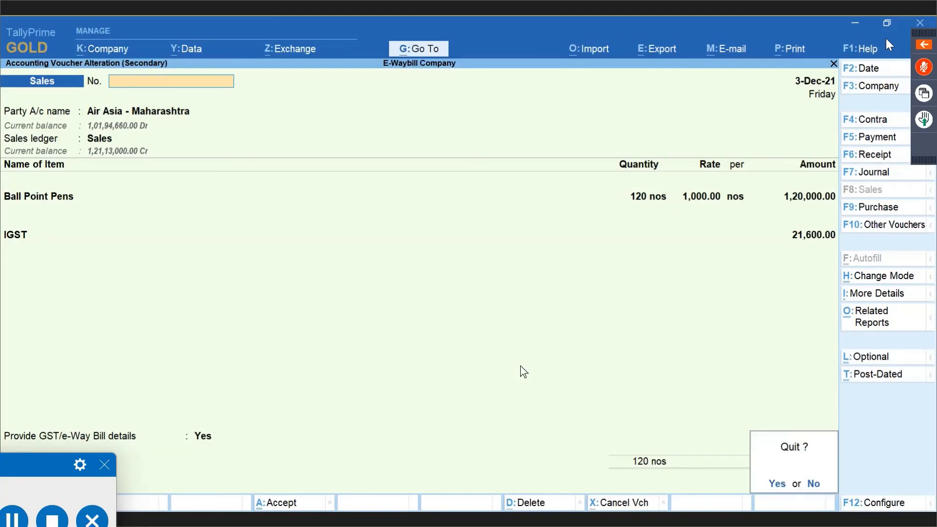
key(Return)
key(Escape)
key(Escape)
key(Escape)
key(Escape)
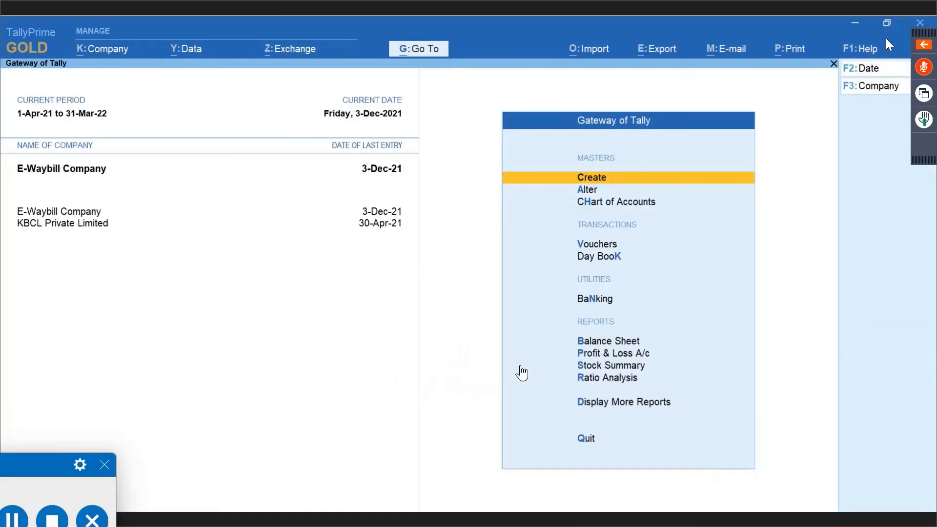
Open GSTR-1's HSN/SAC Summary for E-Waybill Company, then return to Gateway of Tally.
key(alt+g)
text(Gstr)
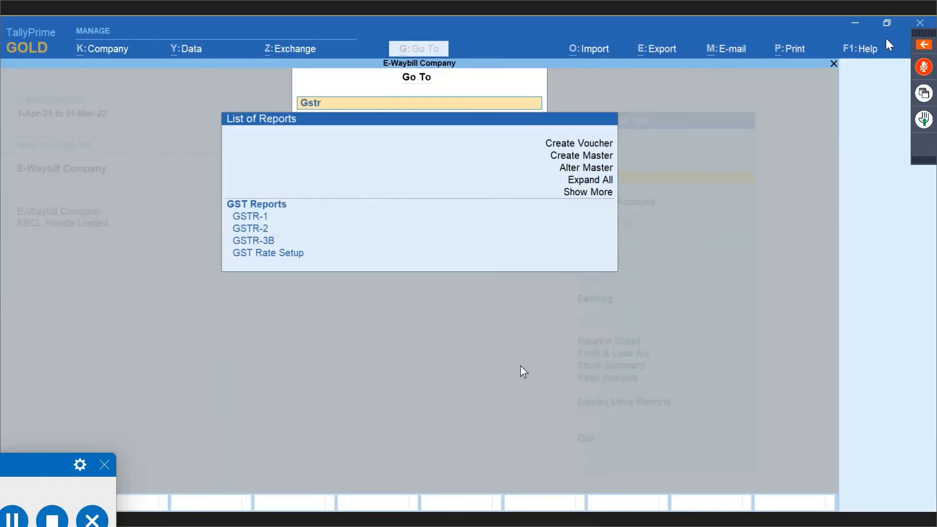
key(Down)
key(Return)
key(Down)
key(Down)
key(Down)
key(Down)
key(Down)
key(Down)
key(Down)
key(Down)
key(Down)
key(Down)
key(Down)
key(Down)
key(Down)
key(Down)
key(Down)
key(Down)
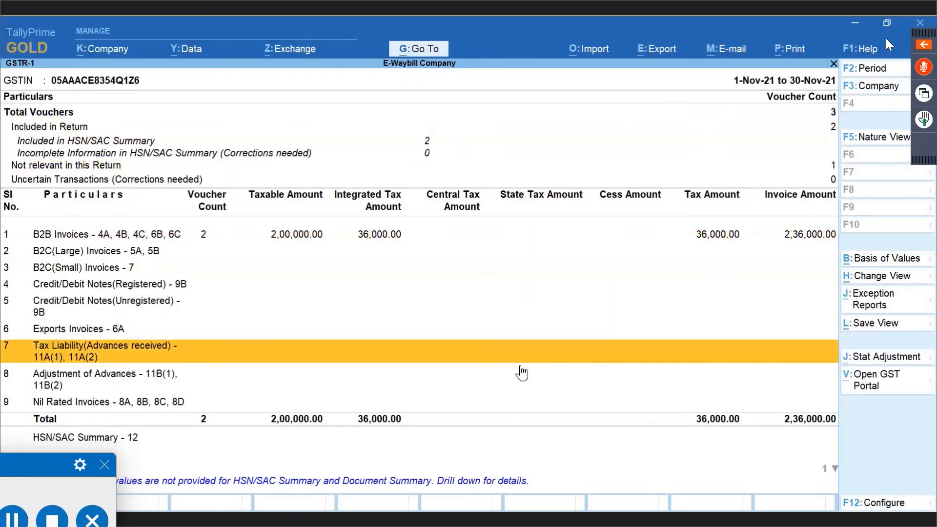
key(Up)
key(Return)
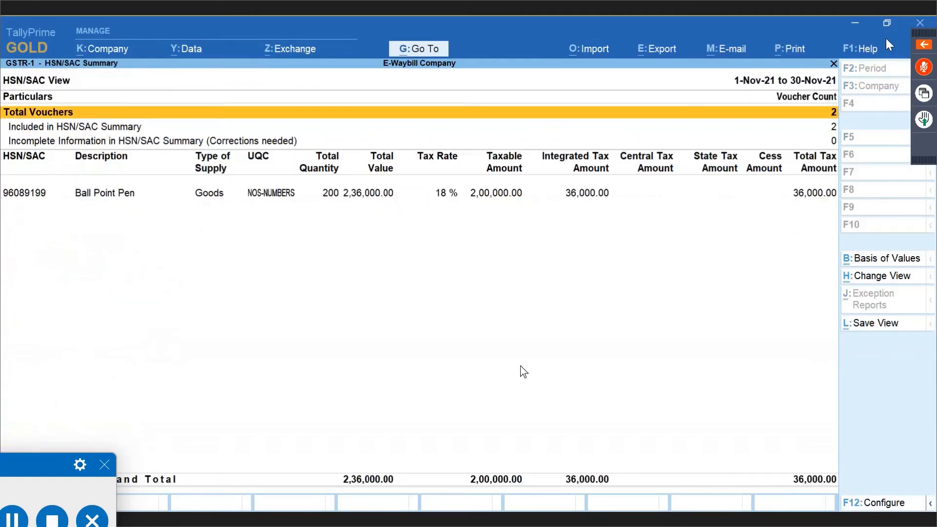
key(Down)
key(Down)
key(Down)
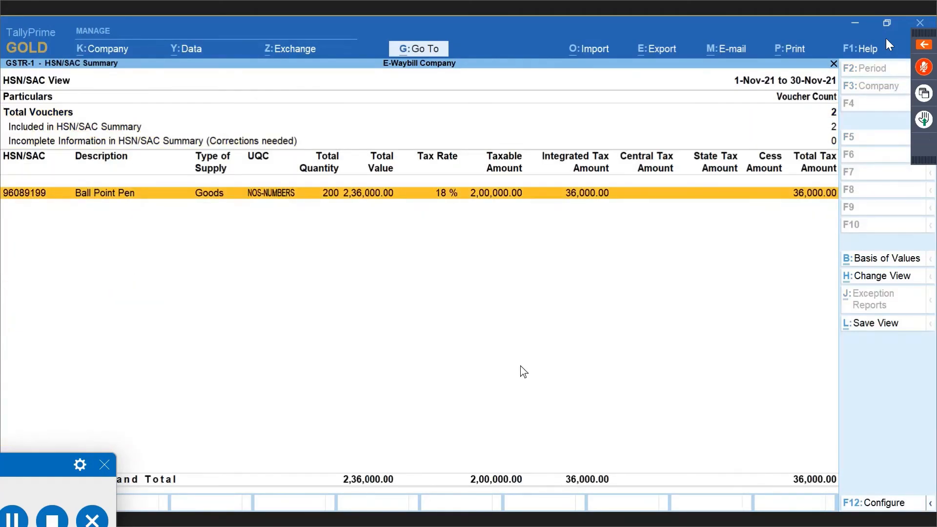
key(Escape)
key(Escape)
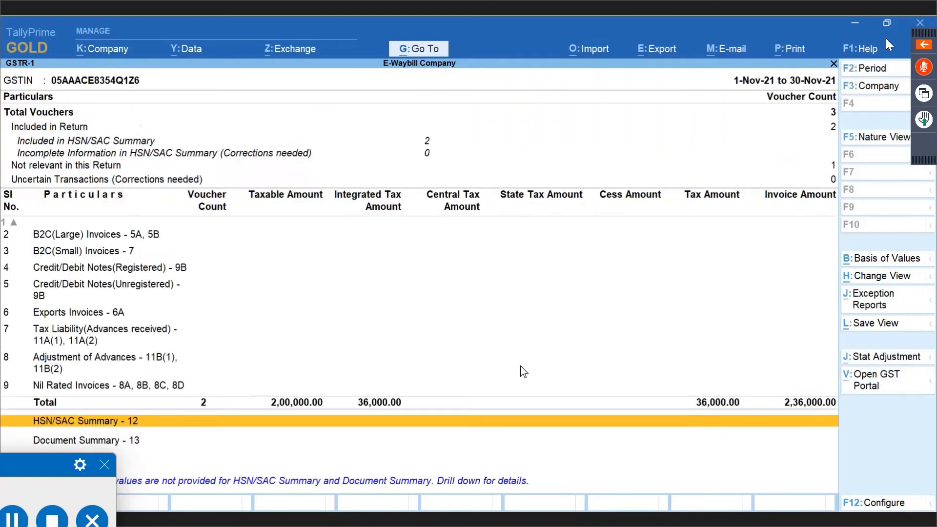
Switch to KBCL Private Limited and open its April GSTR-1 HSN/SAC Summary covering 19 vouchers.
key(F3)
key(Down)
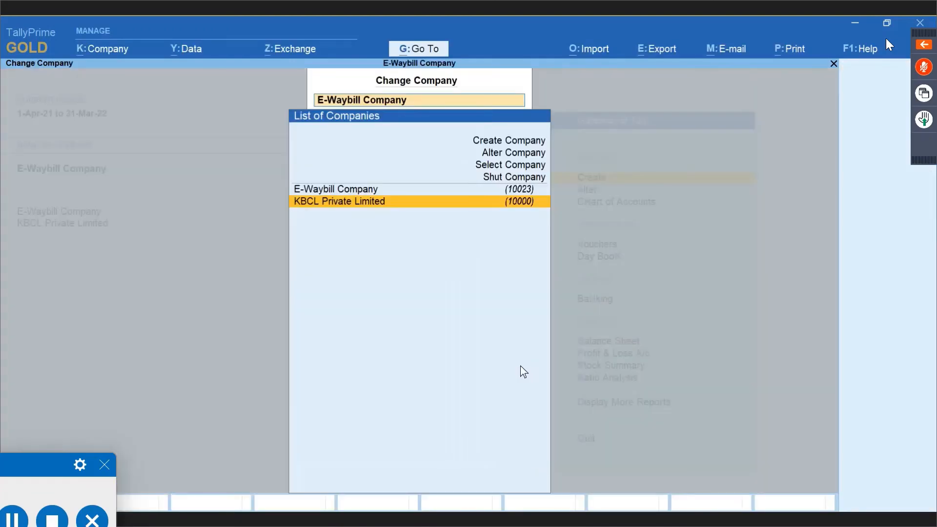
key(Return)
key(alt+g)
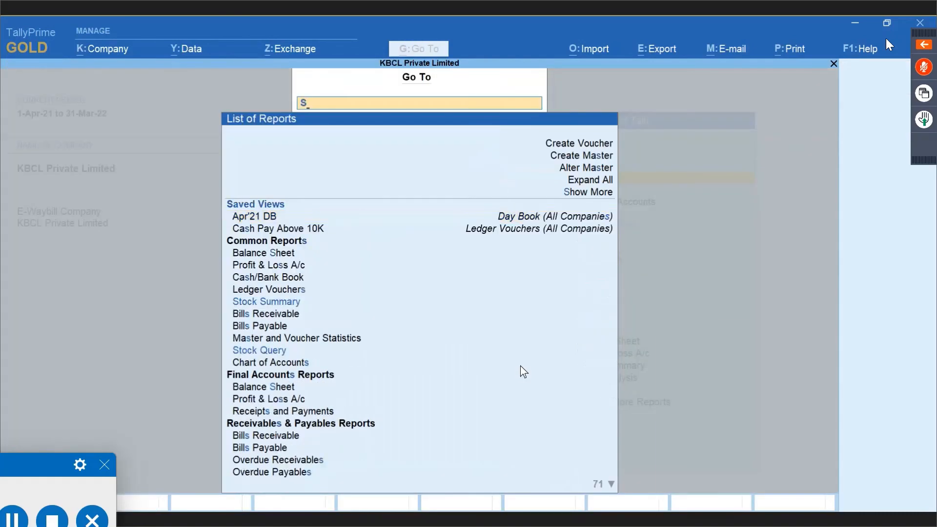
text(gst)
key(BackSpace)
key(BackSpace)
key(BackSpace)
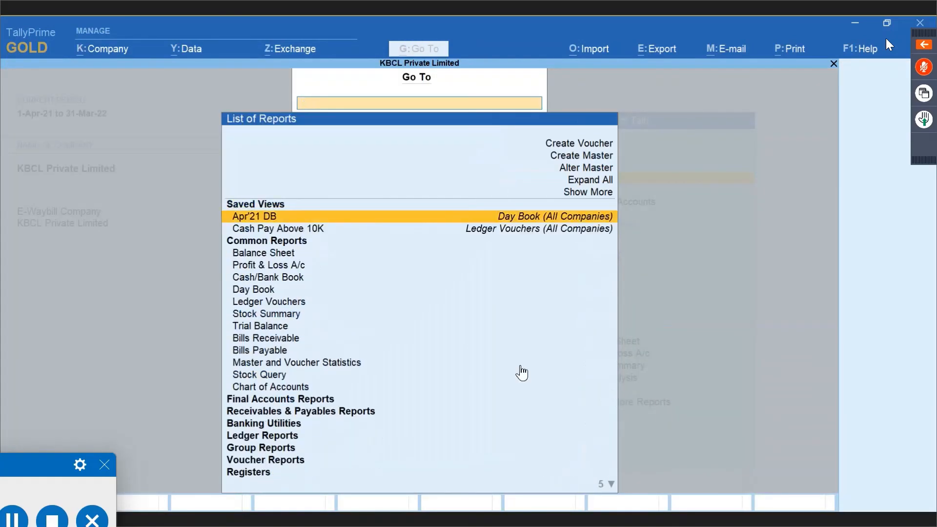
text(gst)
key(Return)
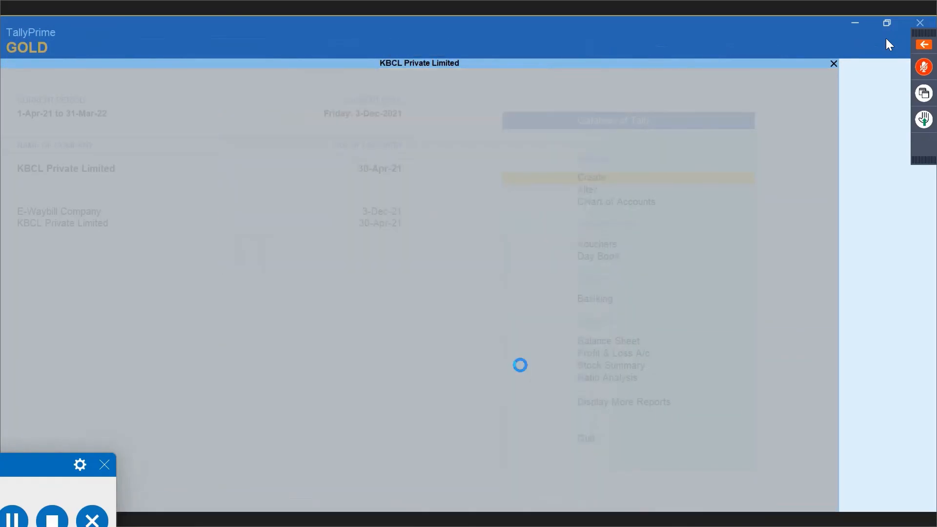
key(Down)
key(Down)
key(Down)
key(Down)
key(Down)
key(Down)
key(Down)
key(Down)
key(Down)
key(Down)
key(Down)
key(Down)
key(Down)
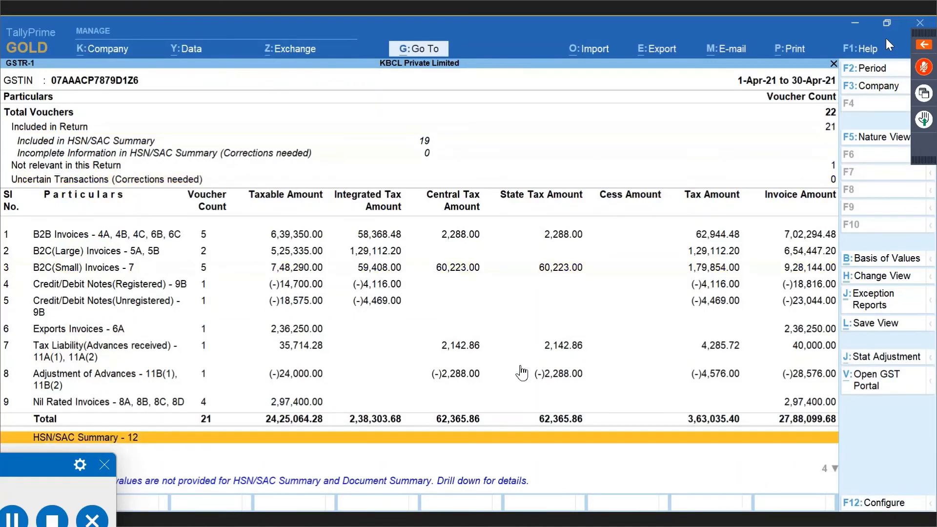
key(Up)
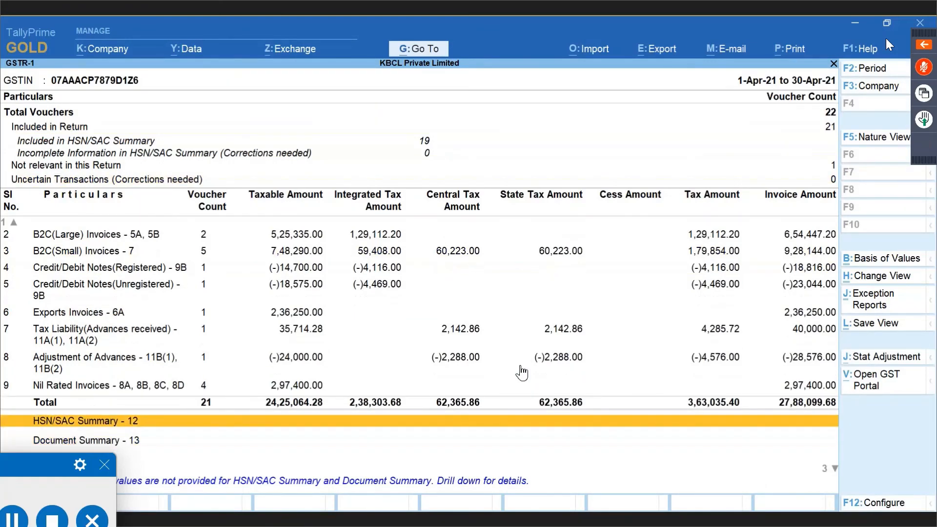
key(Return)
key(Down)
key(Down)
key(Down)
key(Down)
key(Down)
key(Down)
key(Down)
key(Down)
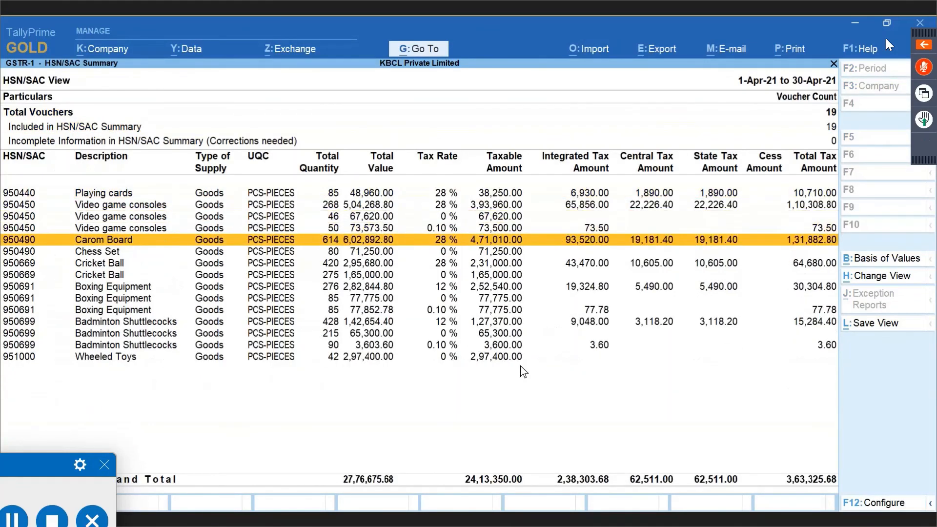
key(Down)
key(Down)
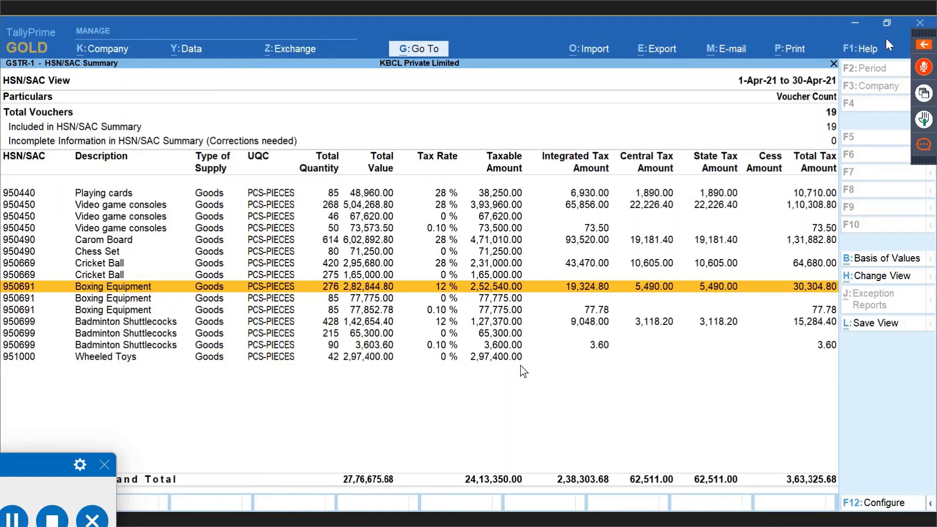
Export GSTR-1 as an e-return in Excel (Spreadsheet) format with All Vouchers and send it.
key(alt+e)
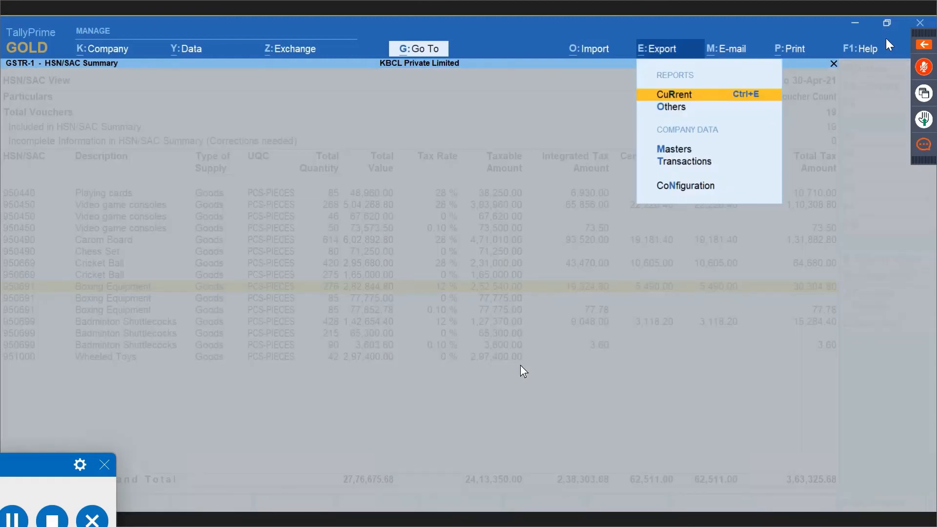
key(Escape)
key(Escape)
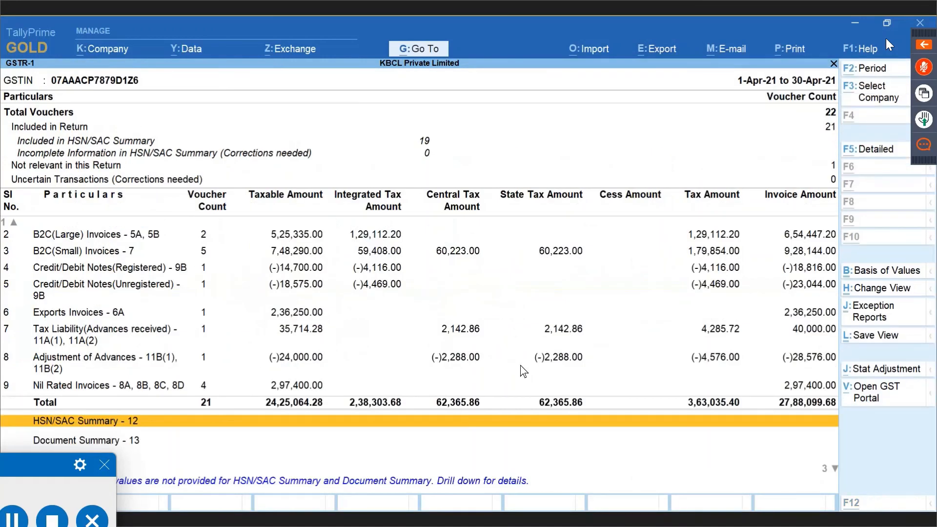
key(alt+e)
key(Down)
key(Up)
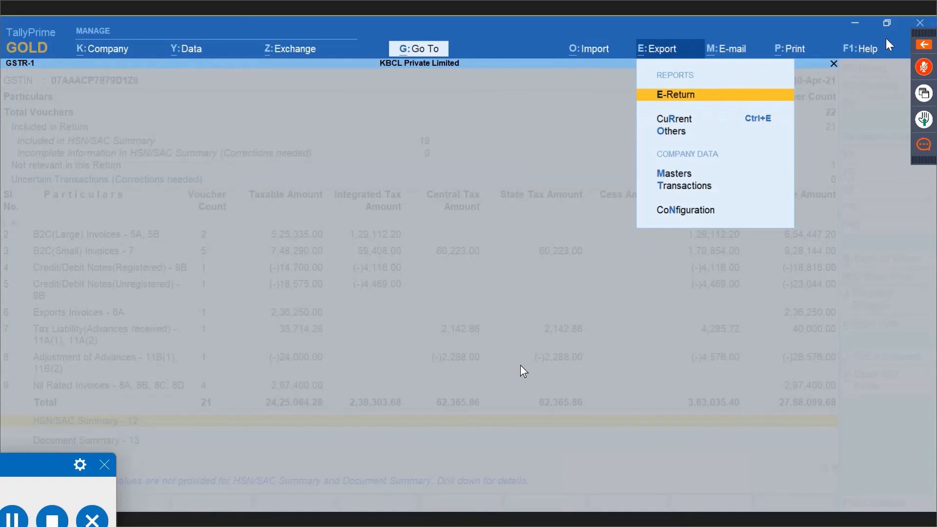
key(Return)
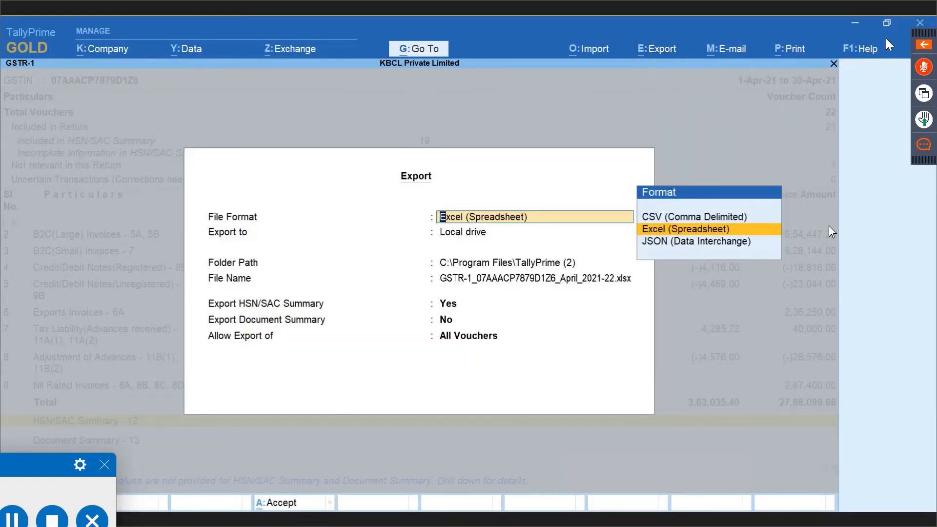
key(Return)
key(Return)
key(Return)
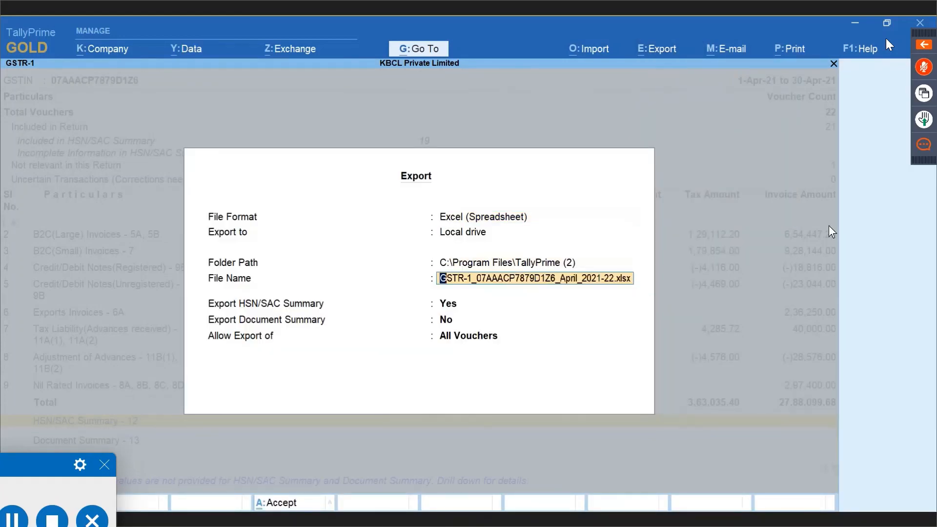
key(Return)
key(Return)
key(Return)
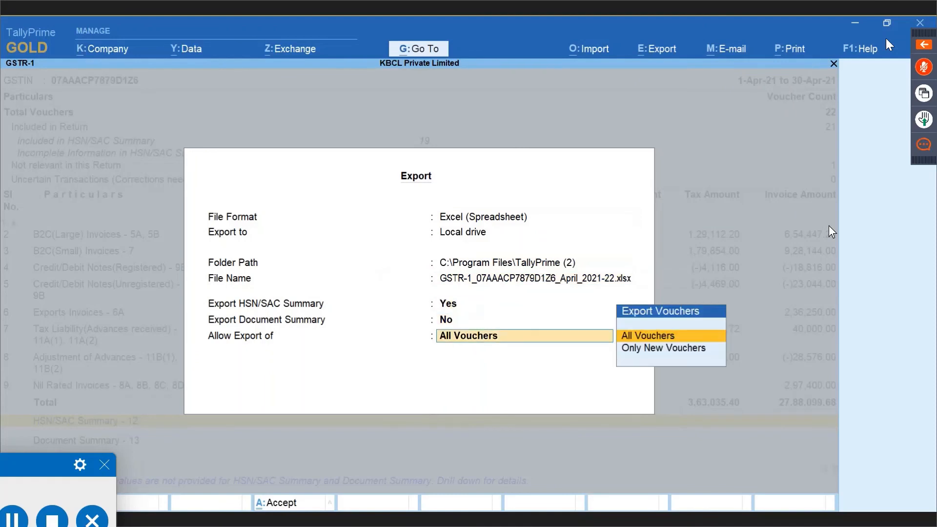
key(Return)
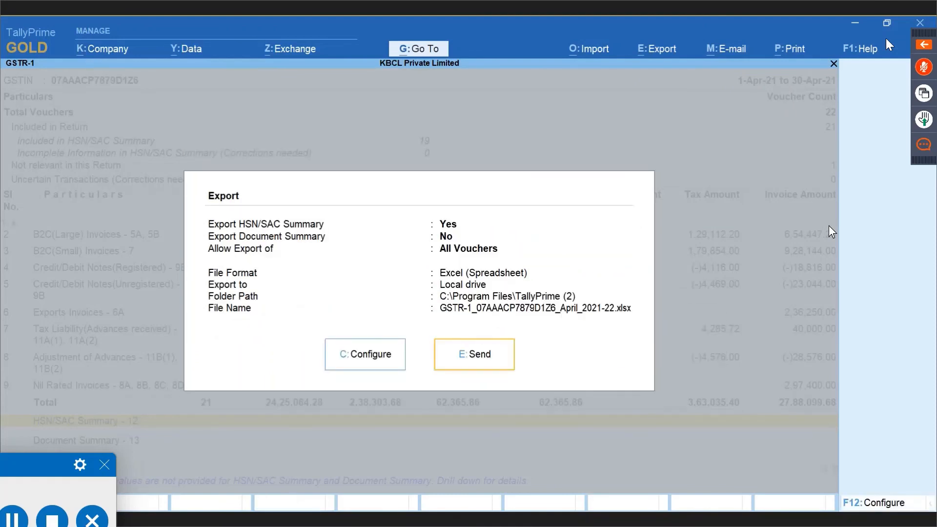
key(Return)
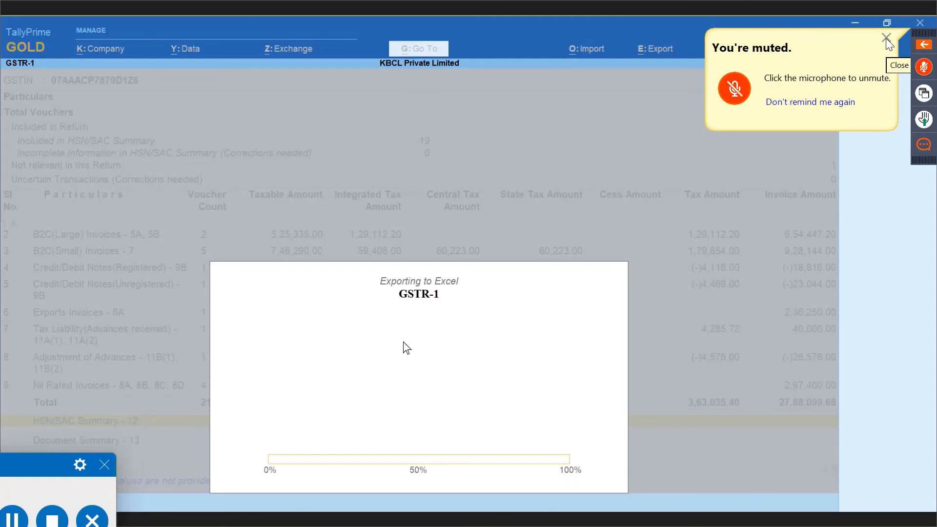
click(886, 38)
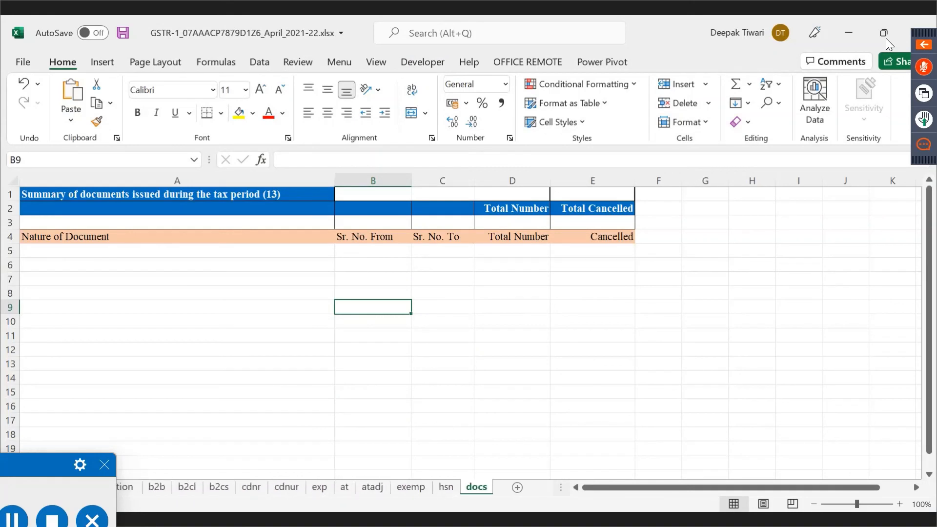
On the b2b sheet, compare e-commerce GSTINs in J9:J10 with recipient GSTINs in A9:A10.
click(158, 487)
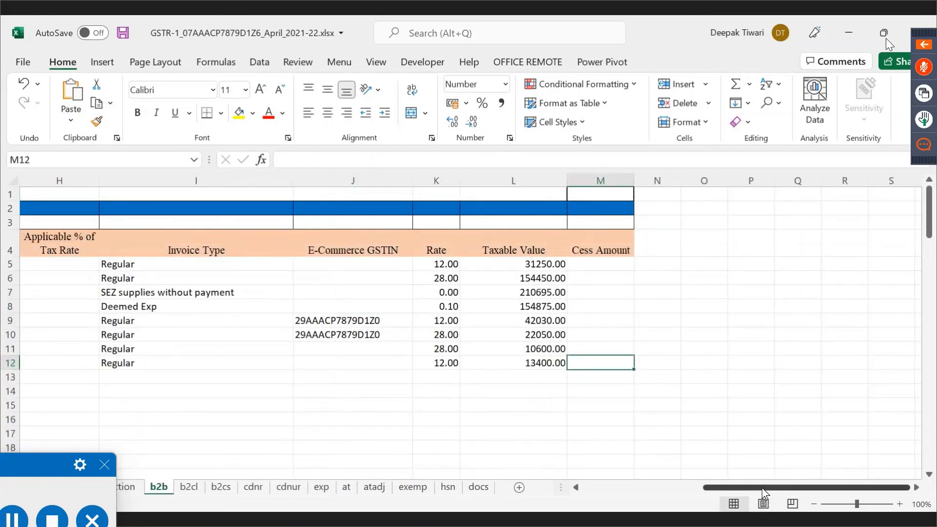
drag(762, 487, 708, 501)
drag(612, 325, 619, 350)
drag(622, 318, 619, 334)
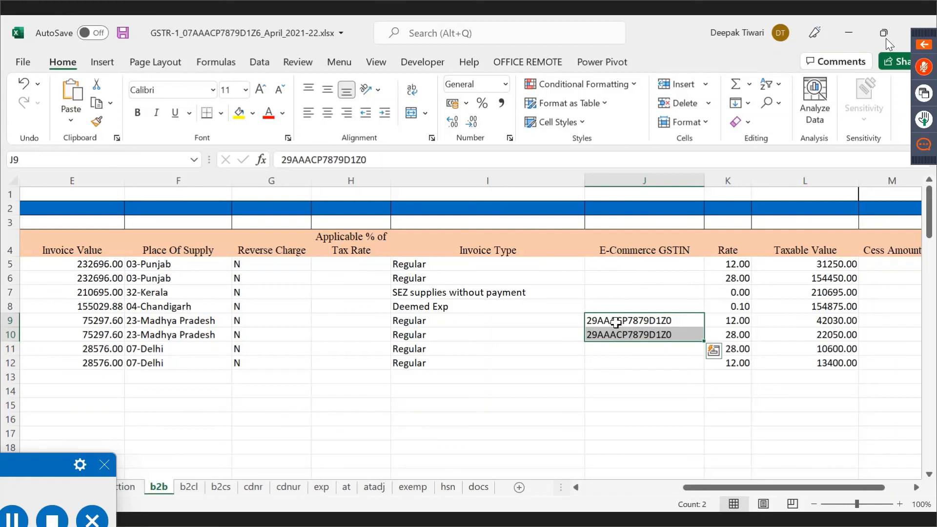
click(616, 322)
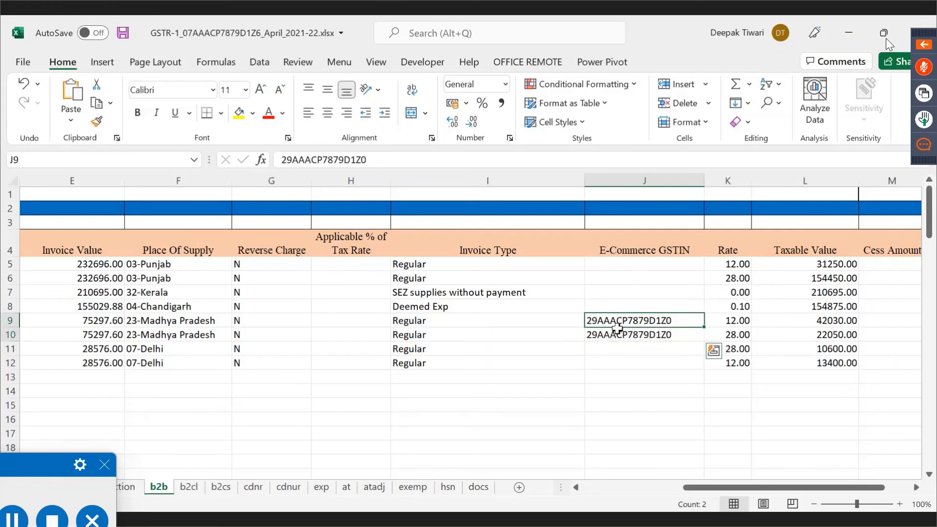
drag(616, 328, 613, 332)
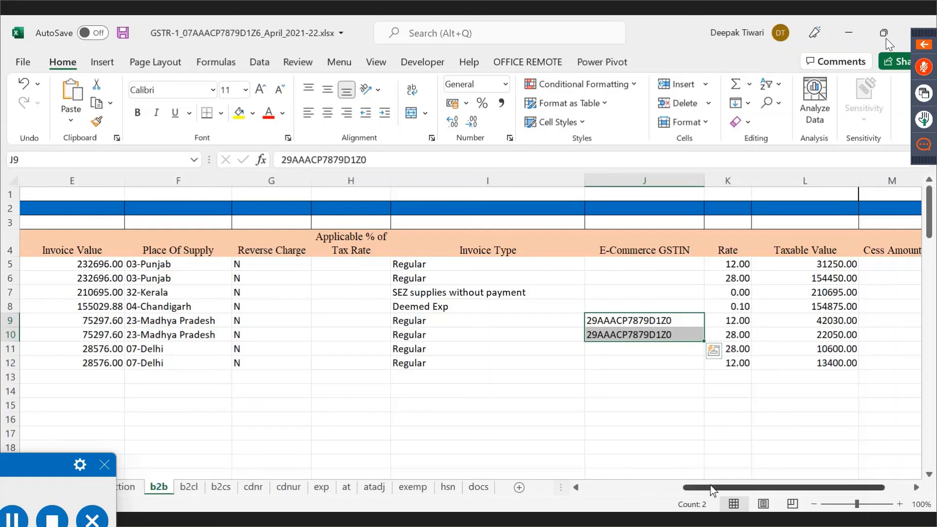
drag(711, 485, 586, 492)
drag(44, 319, 51, 334)
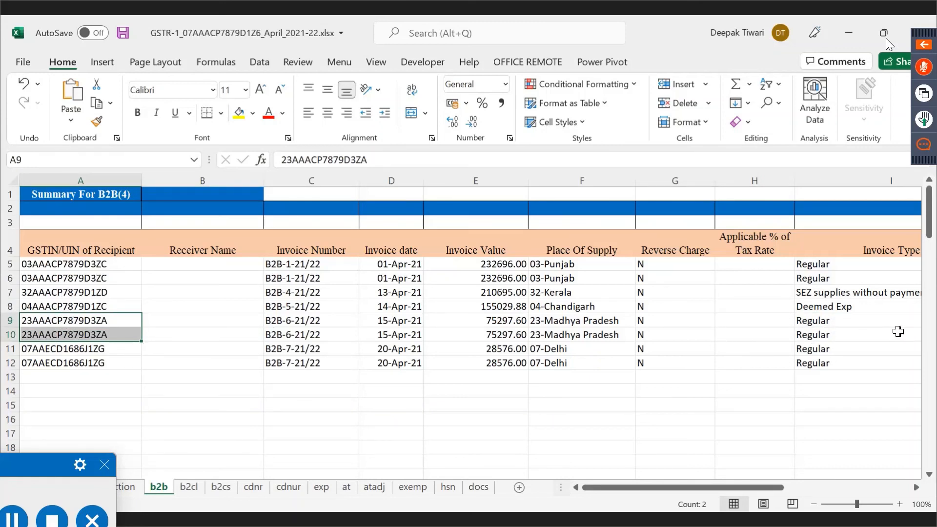
Flip through the b2cl, b2cs, cdnr, cdnur, exp, at, atadj, exemp and hsn sheets.
click(190, 490)
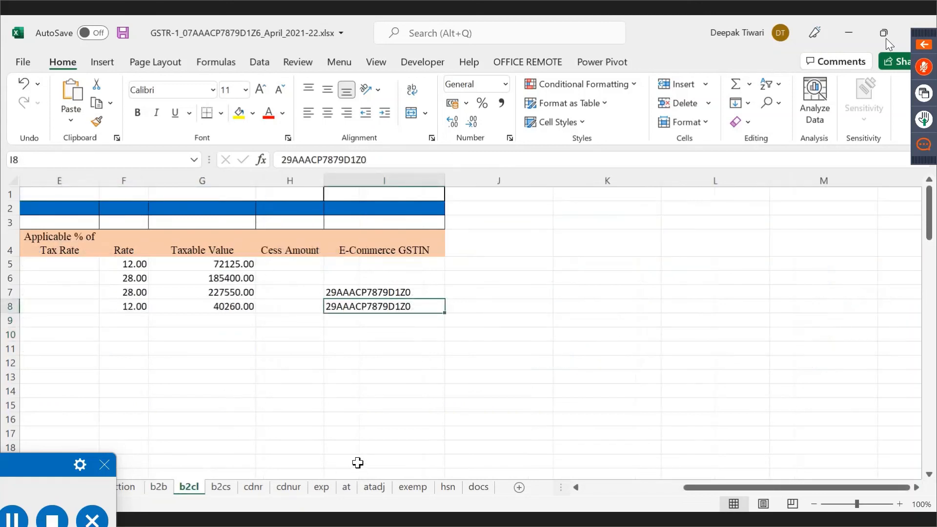
click(219, 484)
click(259, 488)
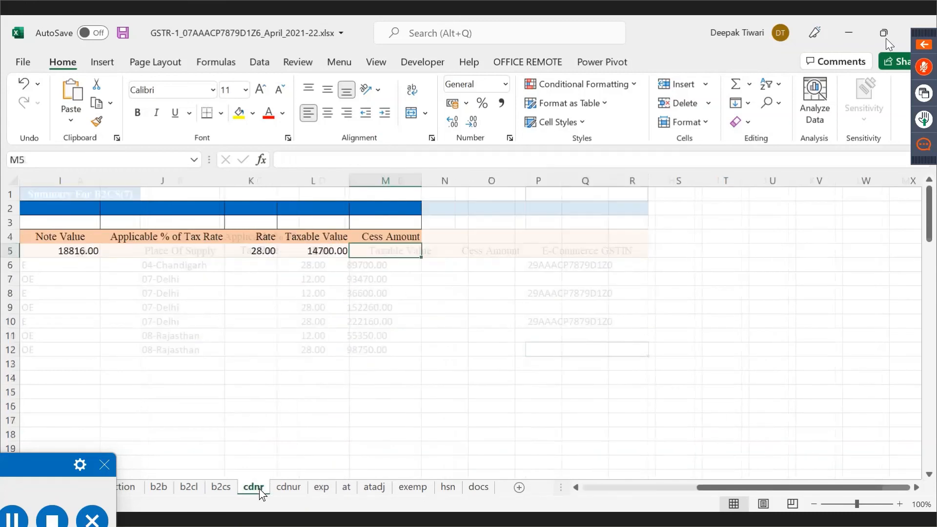
click(288, 488)
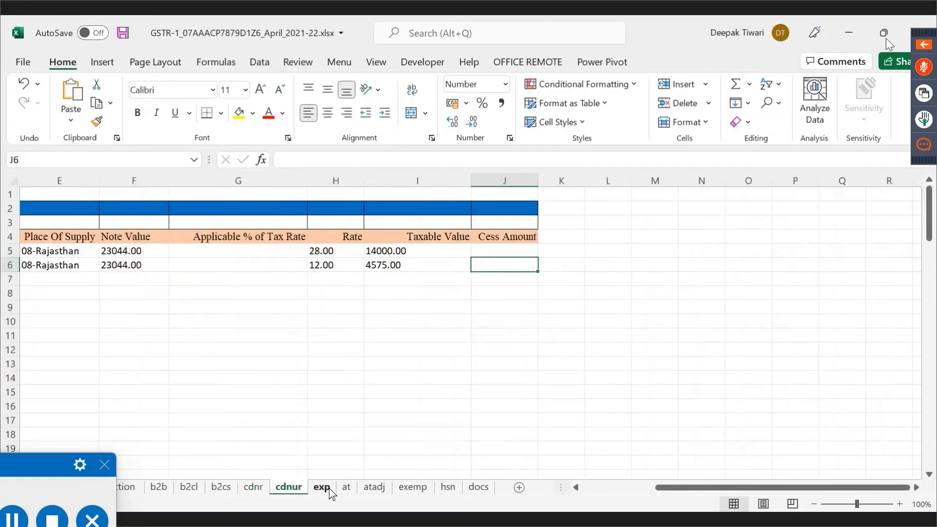
click(329, 488)
click(352, 489)
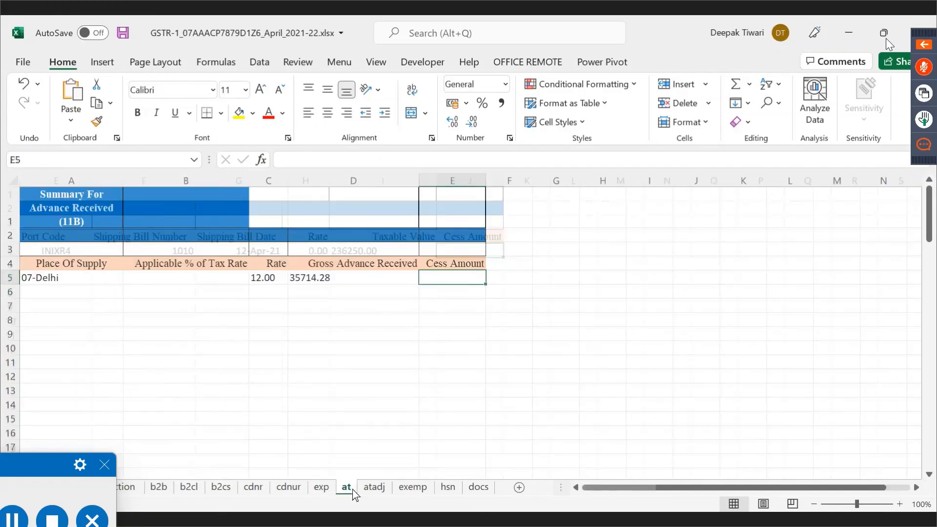
click(374, 488)
click(413, 487)
click(448, 487)
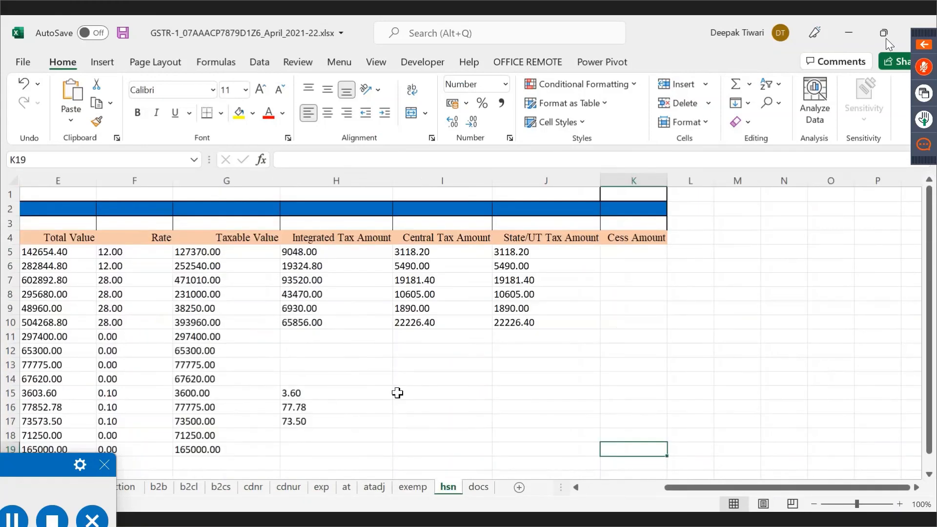
On the hsn sheet, check H10, HSN codes A5:A19 and units in C11 and C14, then close the workbook.
click(351, 322)
drag(822, 484, 741, 487)
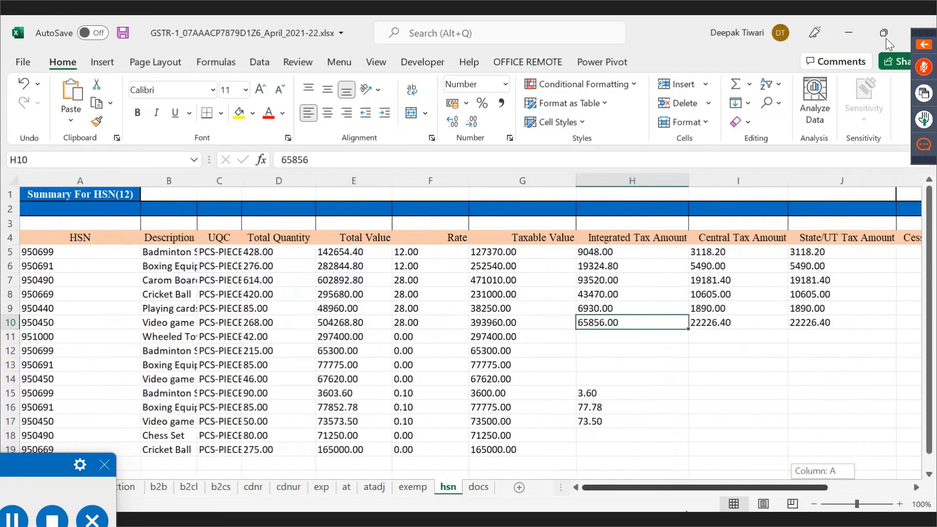
click(100, 249)
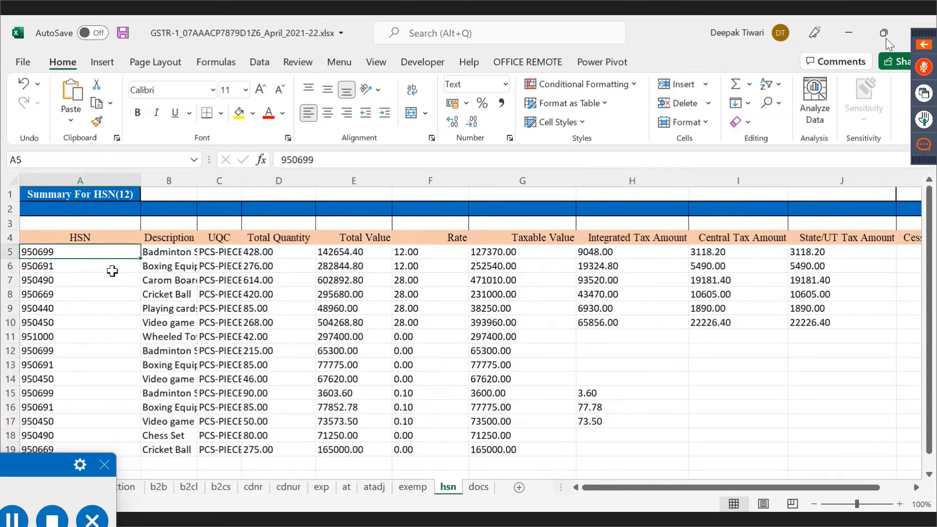
drag(112, 270, 105, 447)
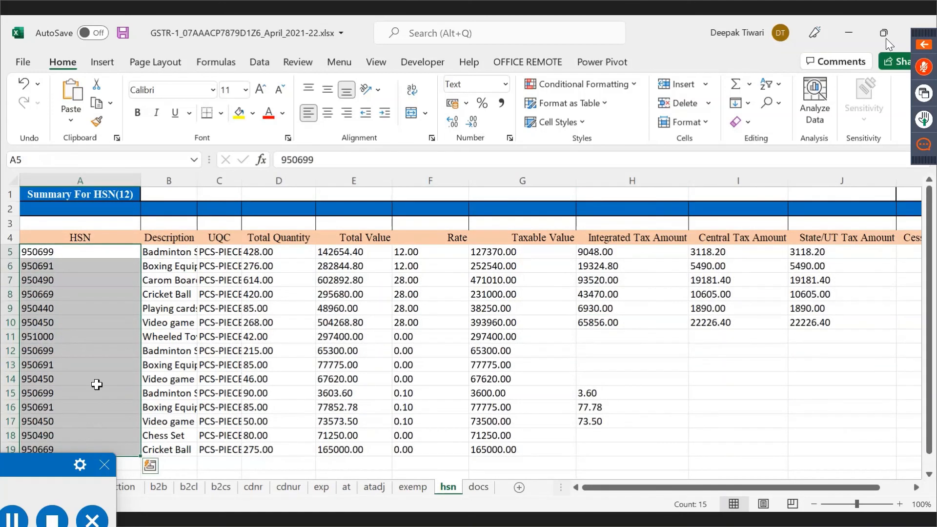
click(79, 379)
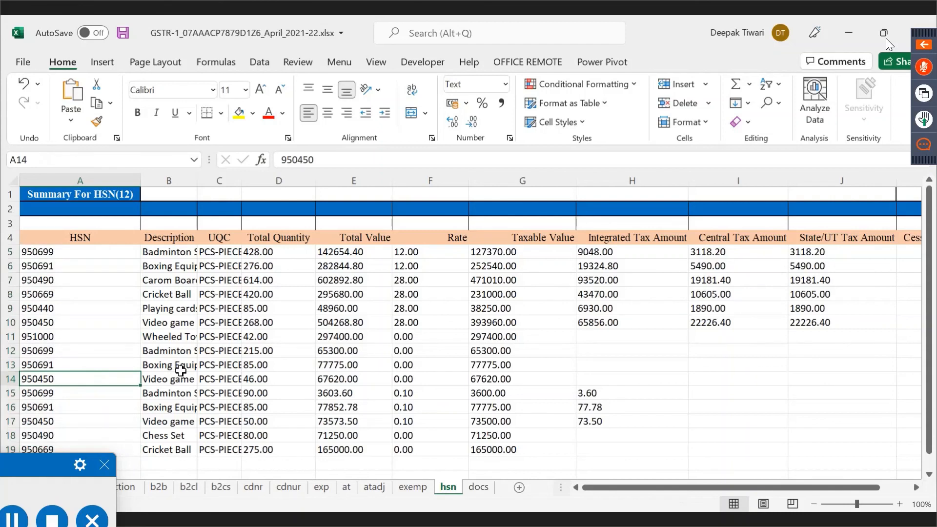
click(224, 374)
click(85, 379)
click(218, 376)
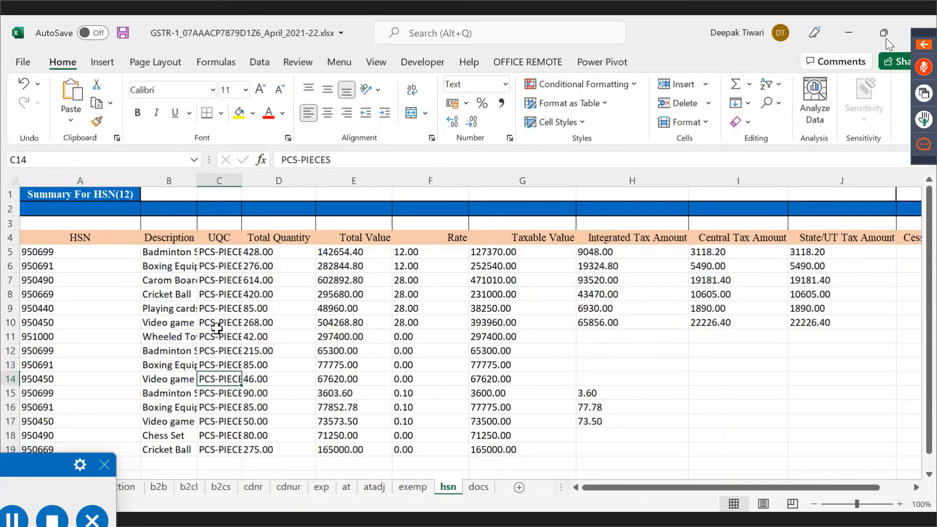
click(218, 333)
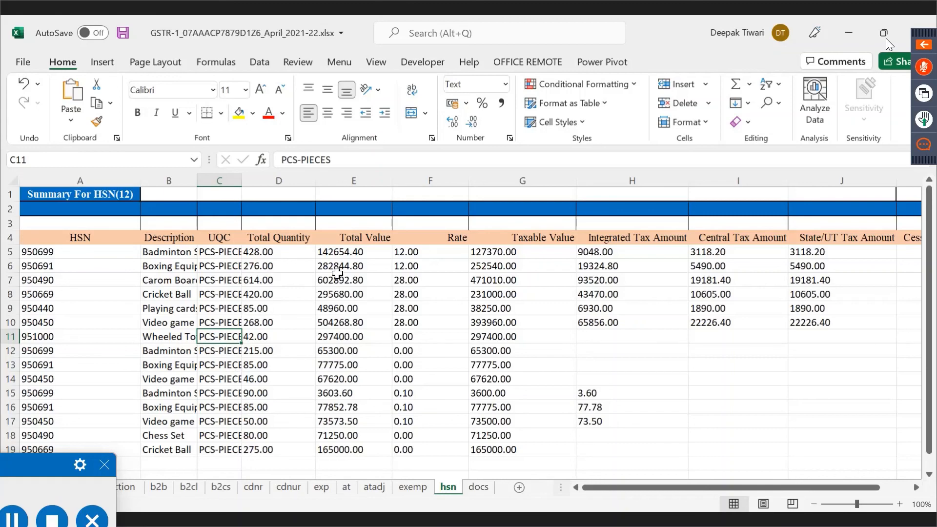
key(ctrl+w)
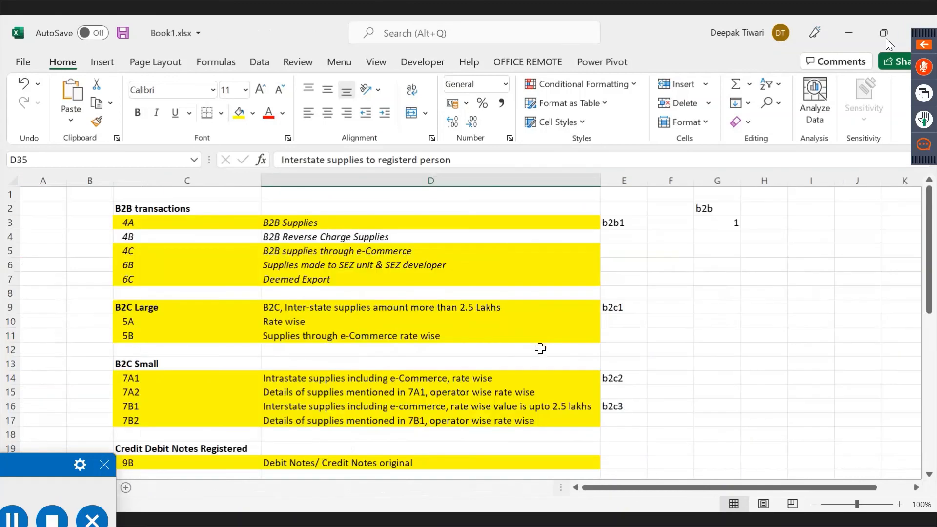
Switch back to TallyPrime and leave the GSTR-1 report for Gateway of Tally.
key(alt+Tab)
key(alt+Tab)
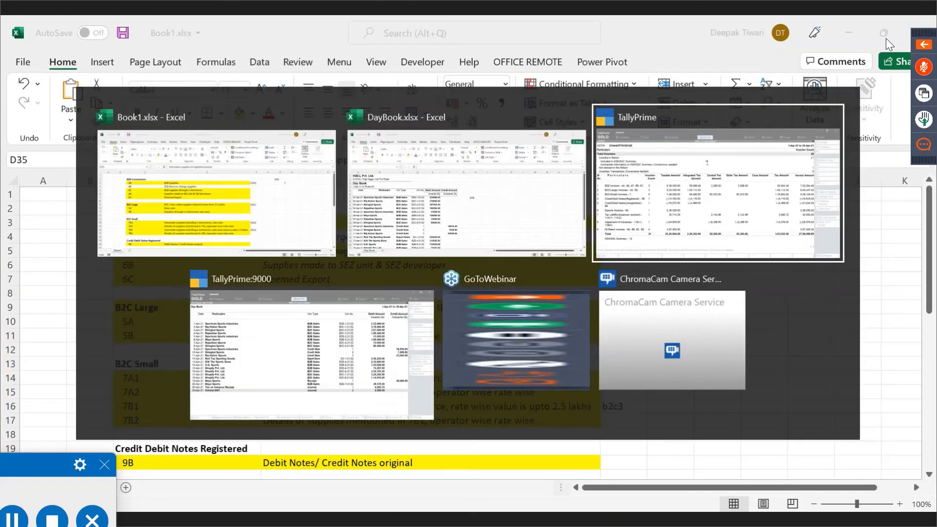
key(Escape)
key(Escape)
key(Escape)
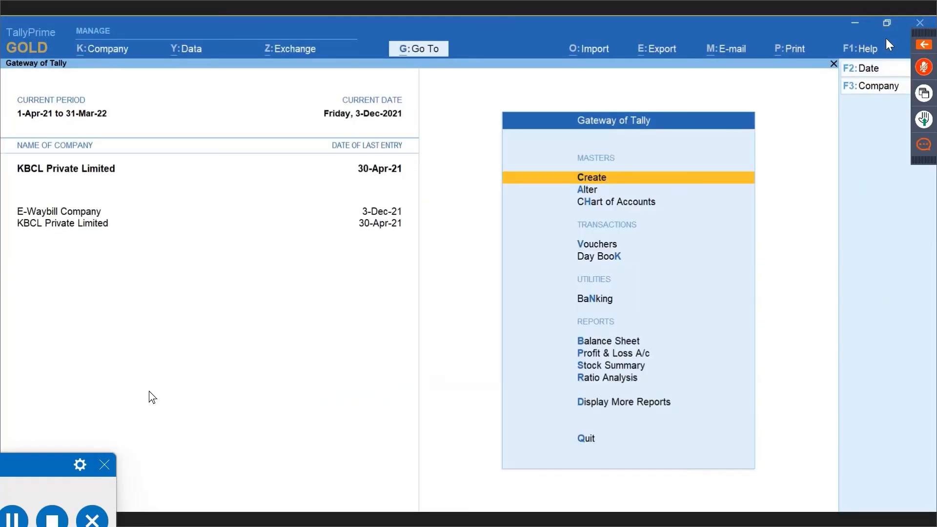
key(F3)
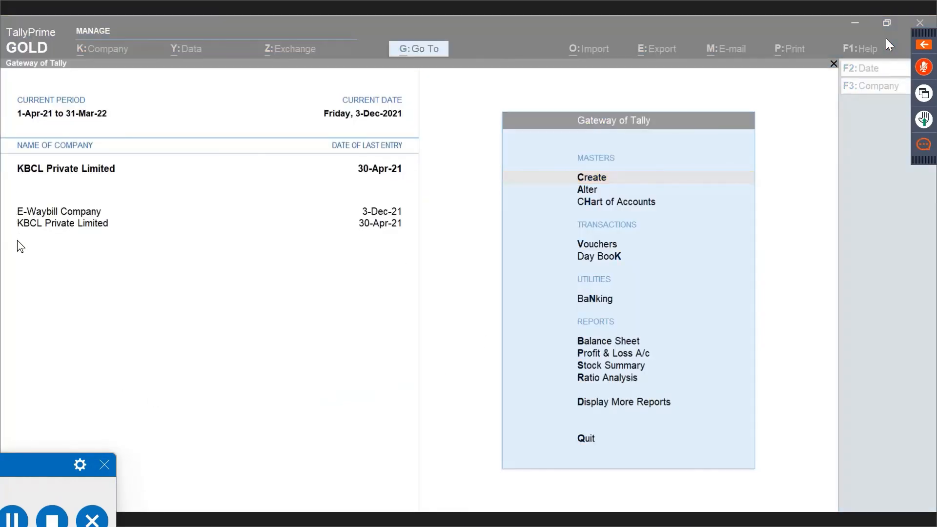